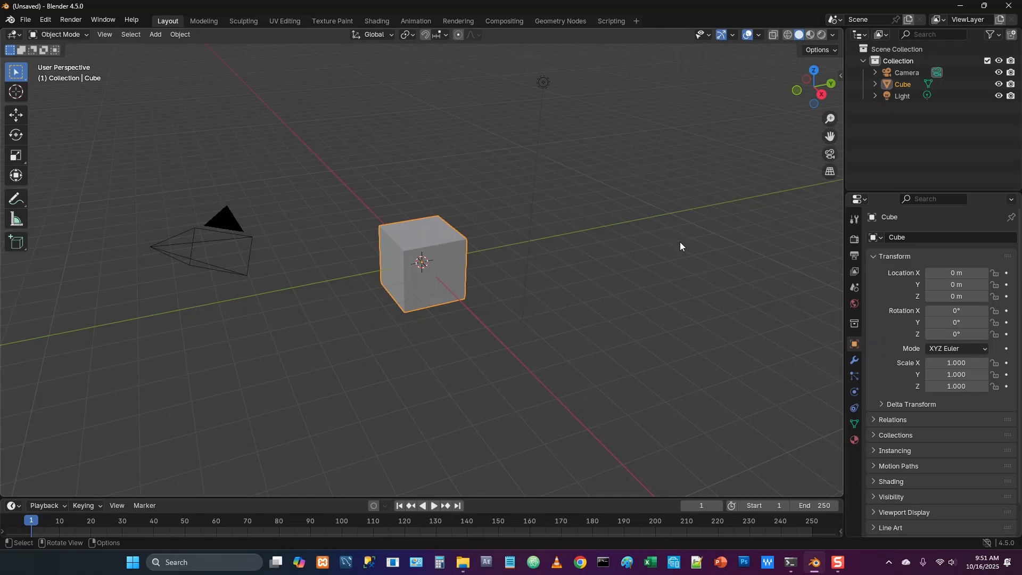
# Switch the render engine to Cycles and set its device to GPU Compute
pyautogui.click(853, 240)
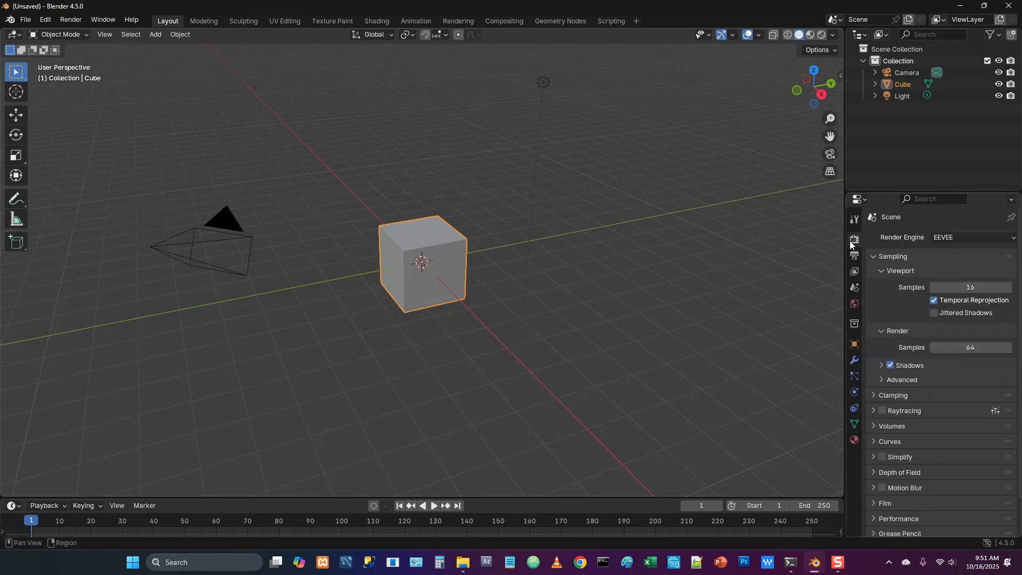
pyautogui.click(957, 237)
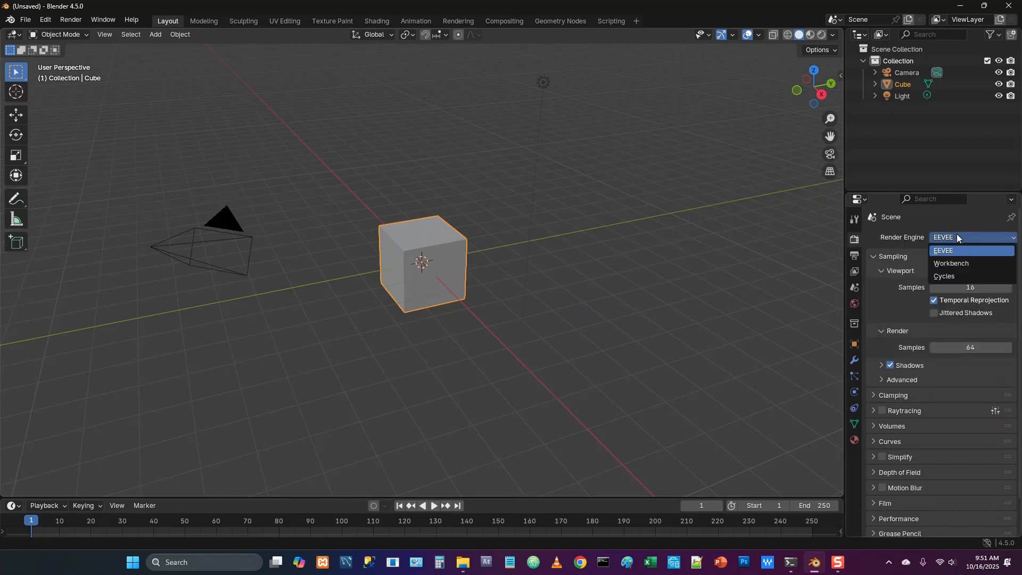
pyautogui.click(960, 274)
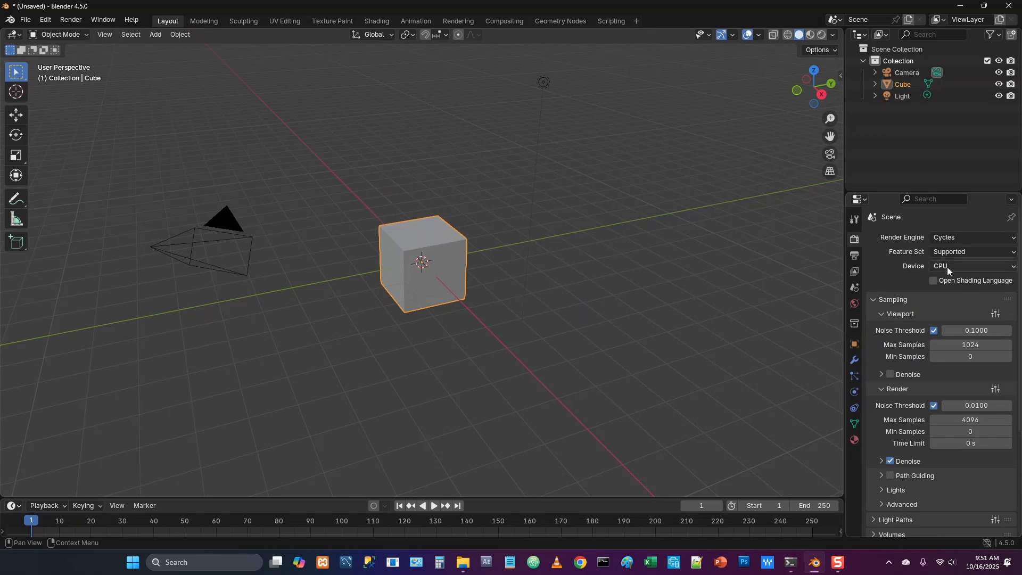
pyautogui.click(947, 267)
pyautogui.click(946, 290)
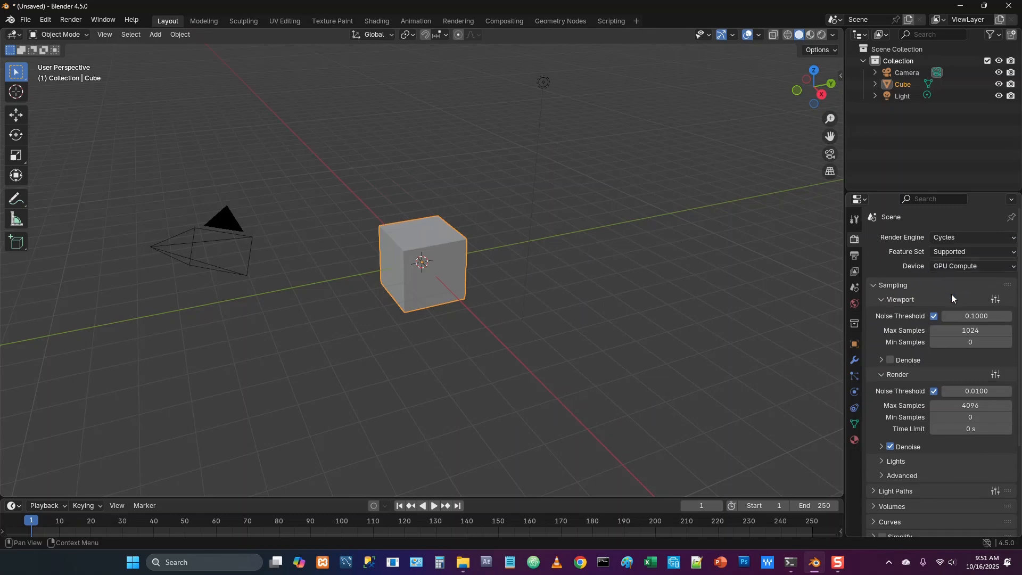
# Set the maximum samples to 4 for both the viewport and the final render
pyautogui.click(968, 330)
pyautogui.write('4')
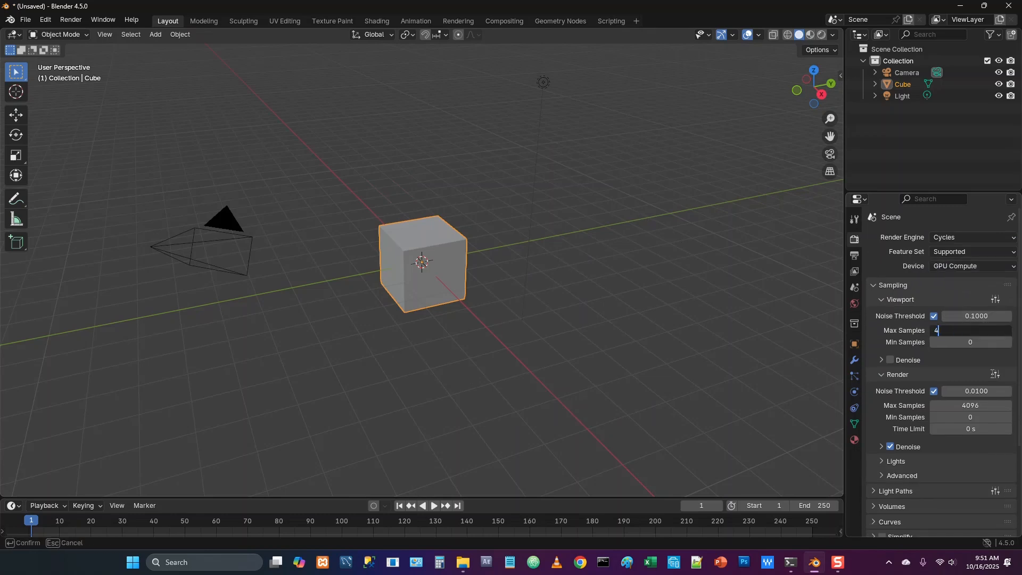
pyautogui.press('Return')
pyautogui.click(976, 405)
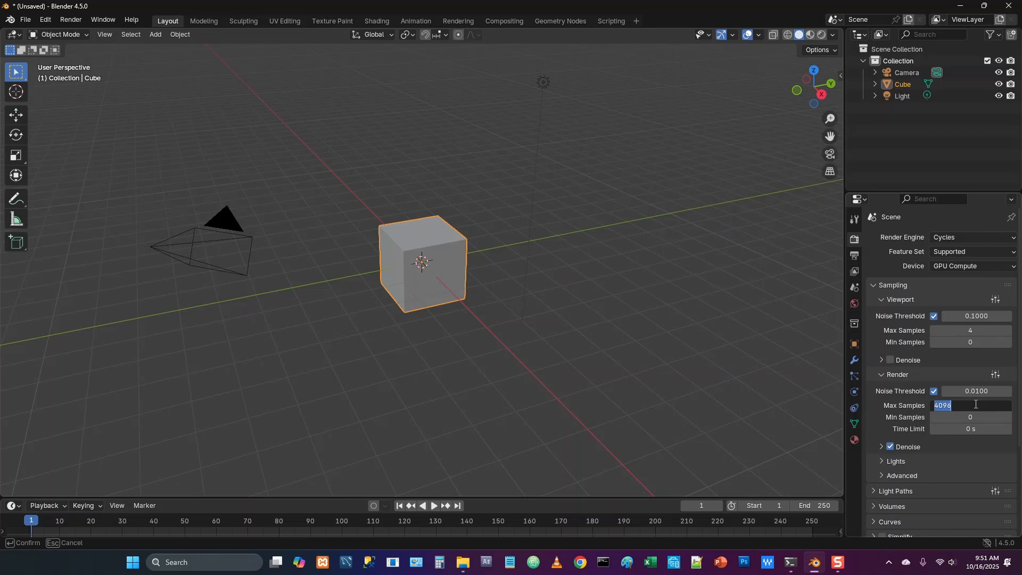
pyautogui.write('4')
pyautogui.press('Return')
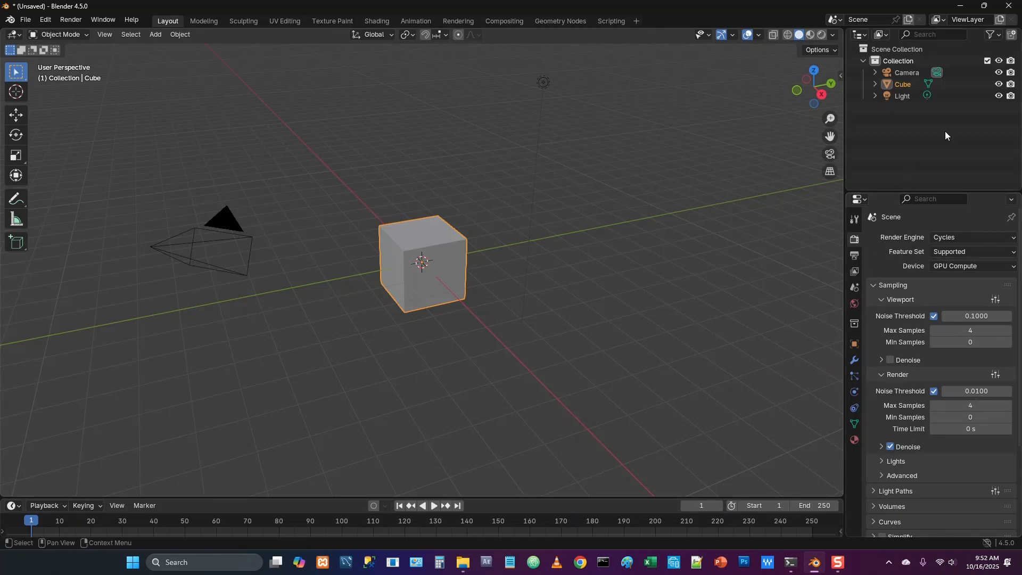
# Hide the light and load pink_sunrise_2k.hdr as the environment texture of the world background
pyautogui.click(998, 97)
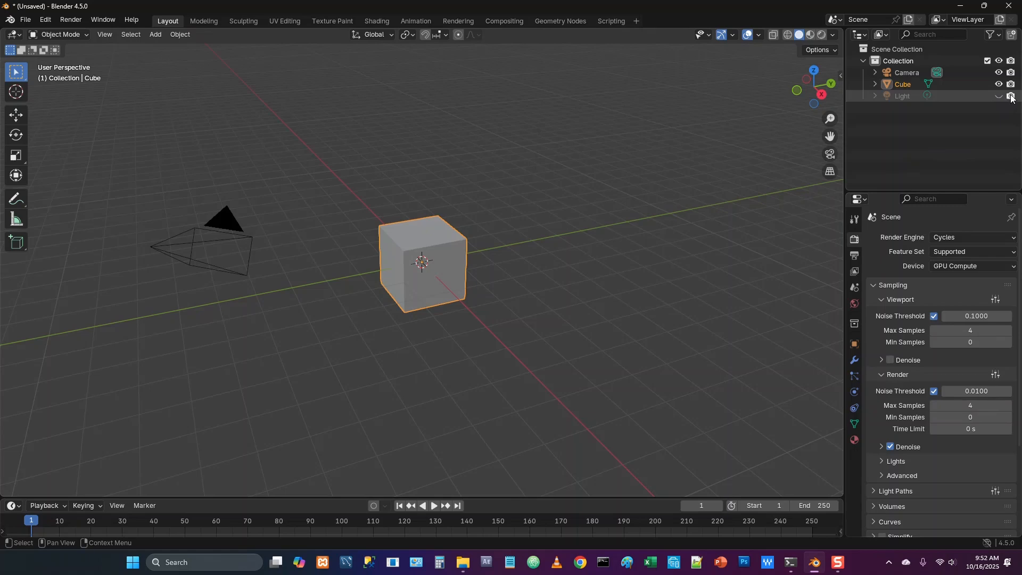
pyautogui.click(854, 305)
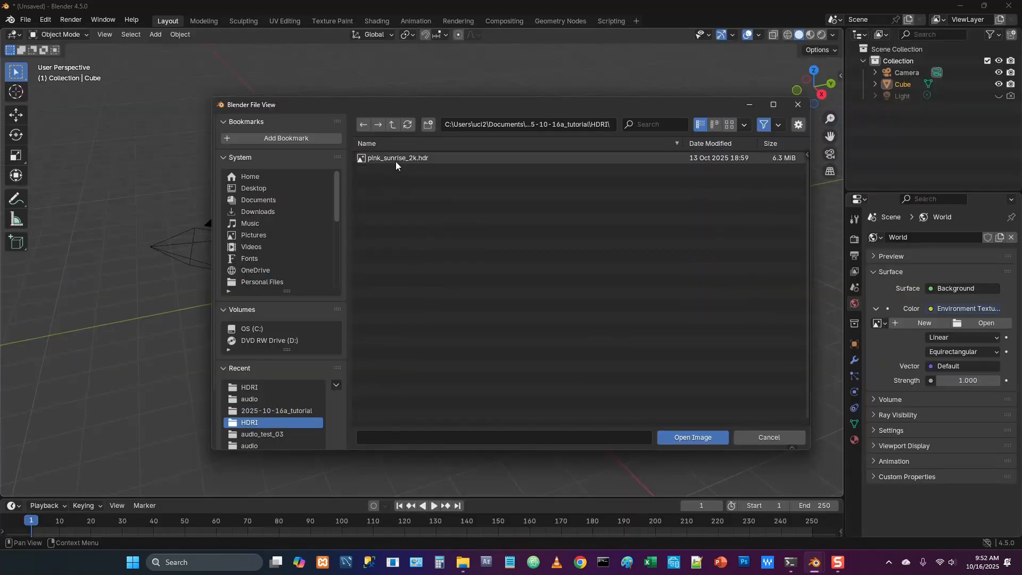
pyautogui.doubleClick(395, 161)
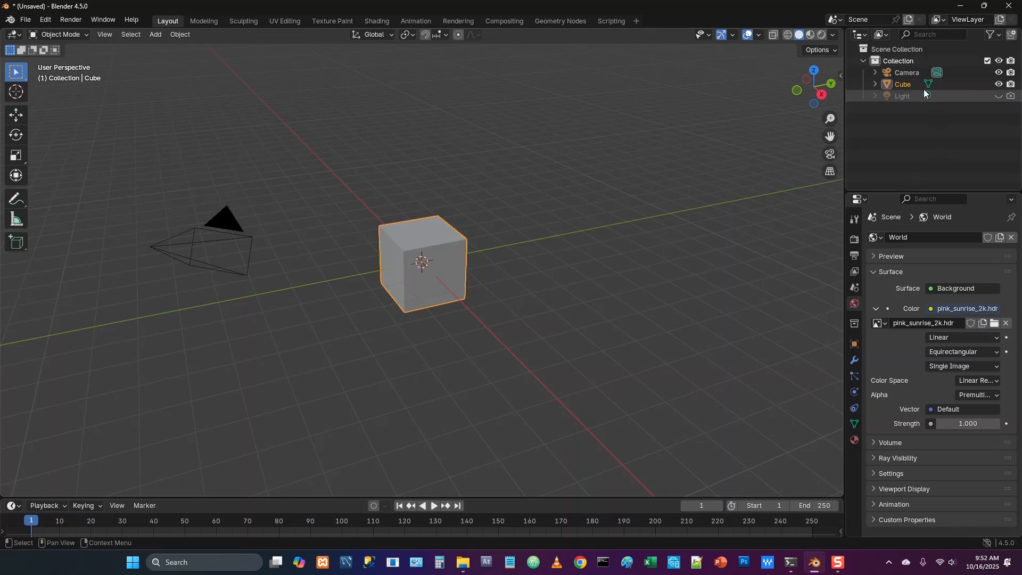
# Set the camera's location to X 1.32 m, Y -18 m and Z 2.1 m
pyautogui.click(909, 75)
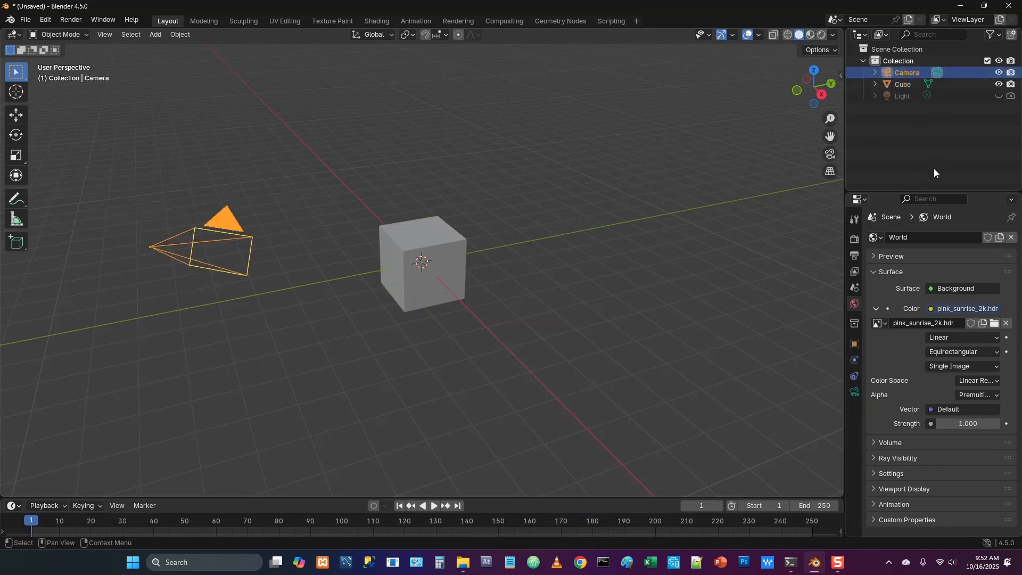
pyautogui.click(854, 342)
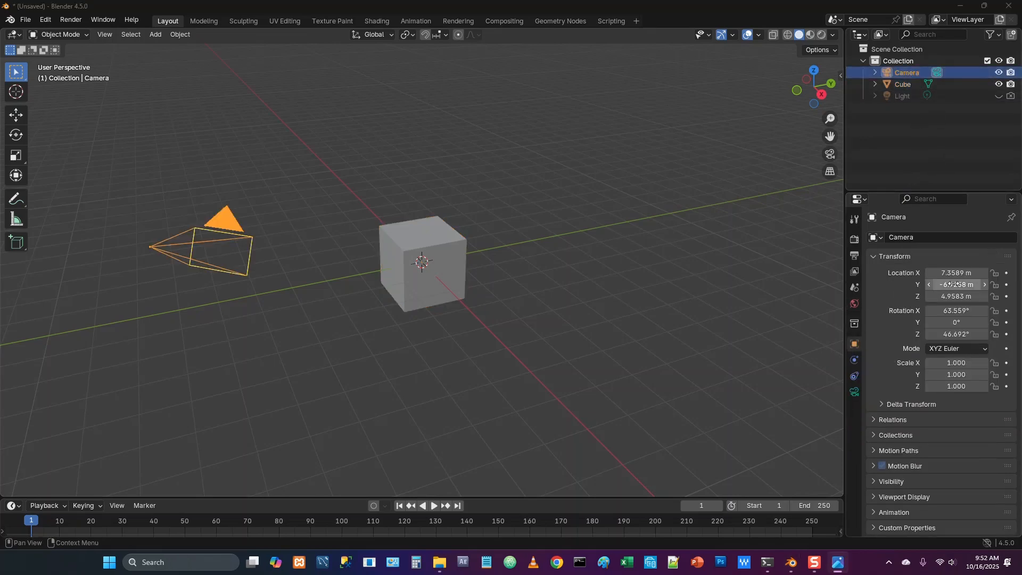
pyautogui.doubleClick(956, 273)
pyautogui.write('1.32')
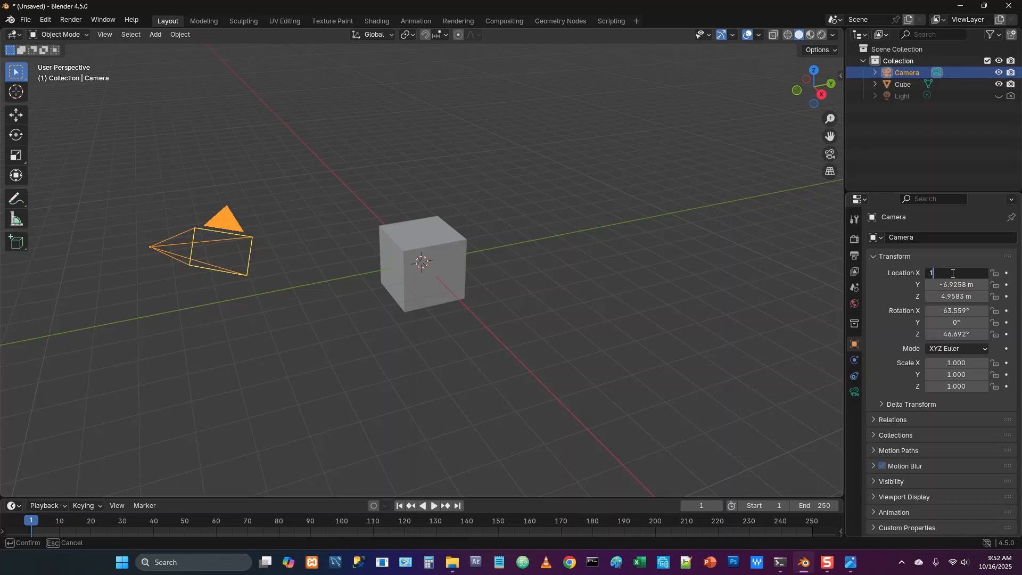
pyautogui.press('Return')
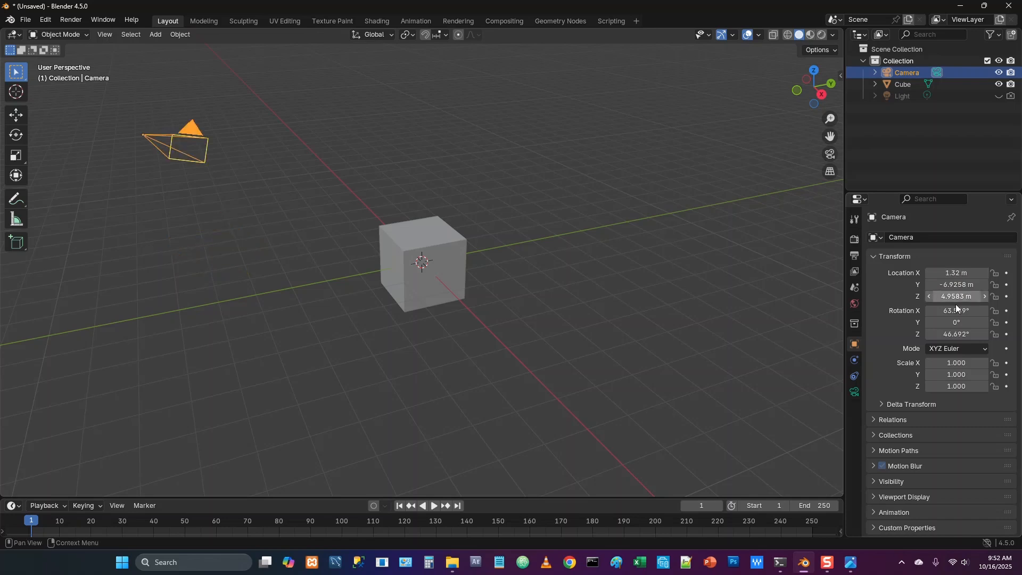
pyautogui.click(947, 282)
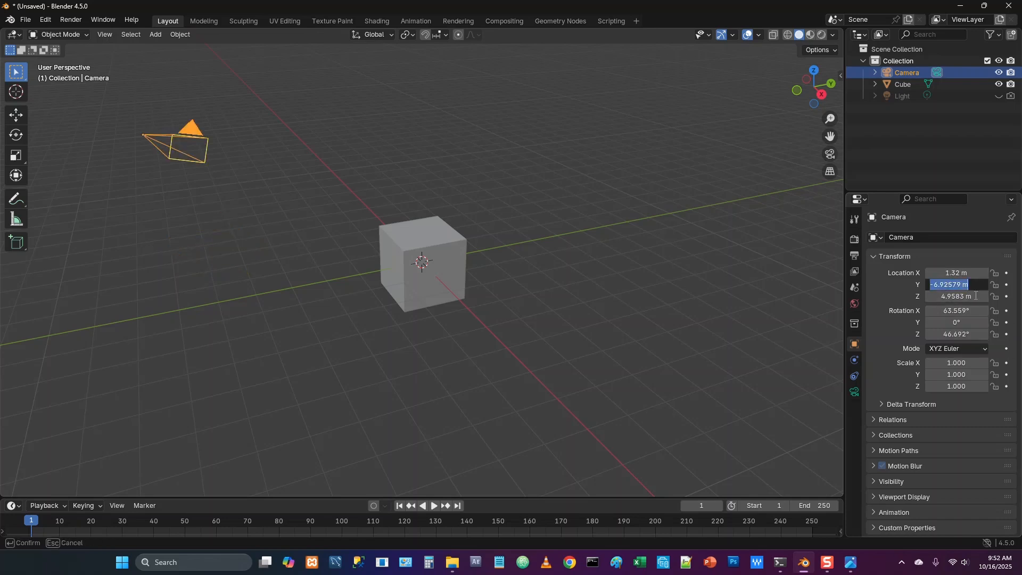
pyautogui.write('-18')
pyautogui.press('Return')
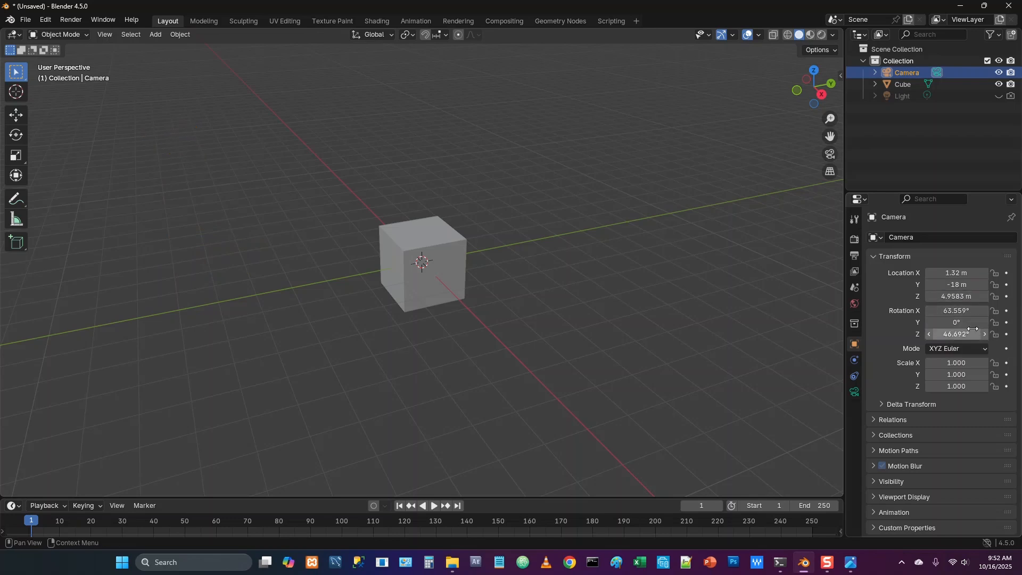
pyautogui.click(953, 298)
pyautogui.write('2.1')
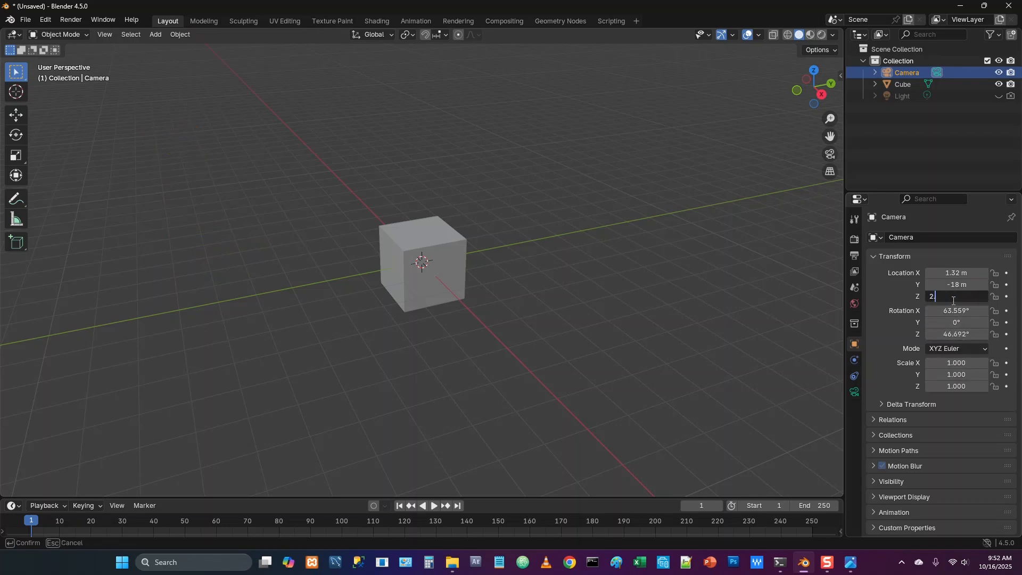
pyautogui.press('Return')
# Set the camera's rotation to 90° on X and 1.8° on Z
pyautogui.click(946, 314)
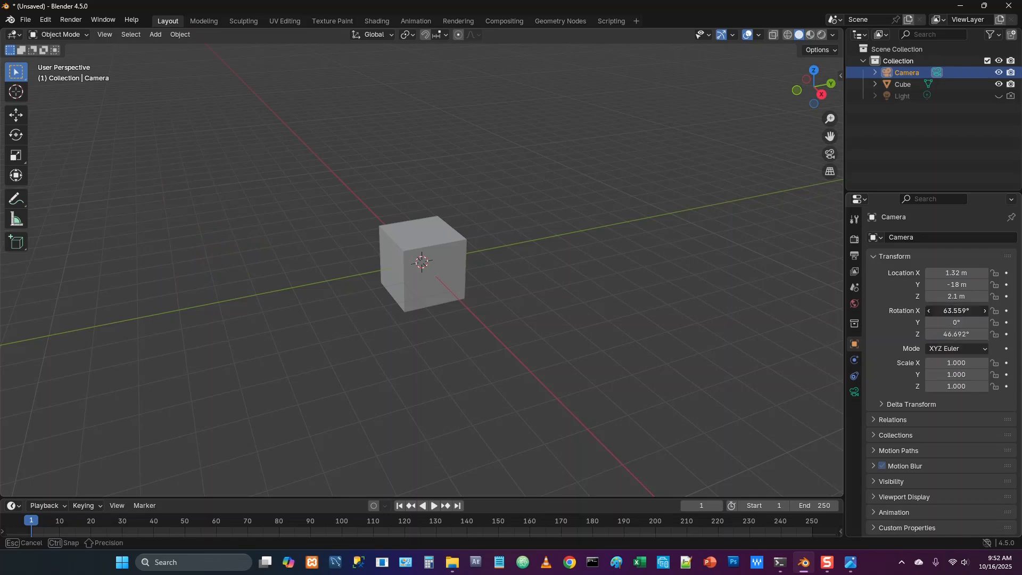
pyautogui.write('90')
pyautogui.press('Return')
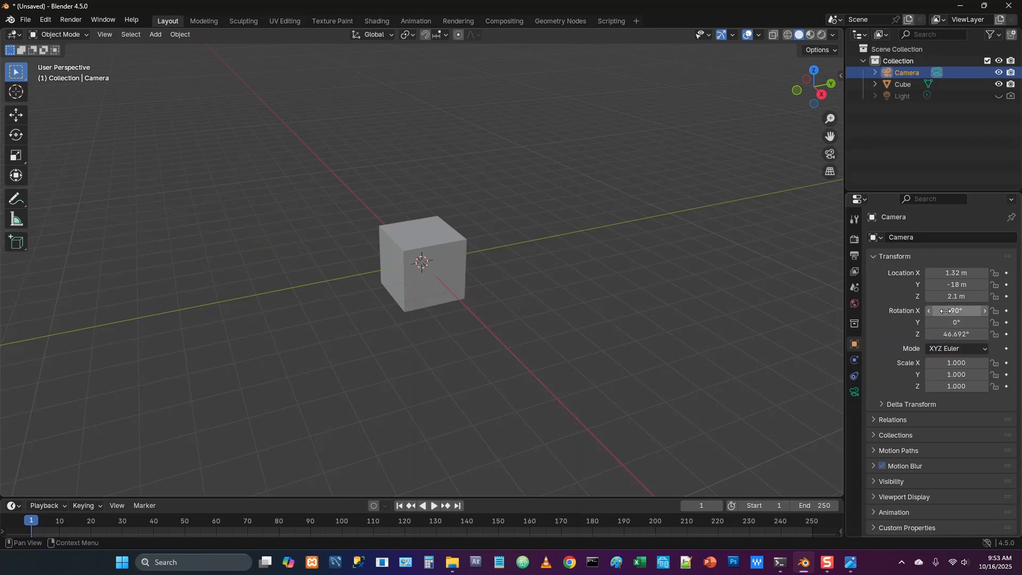
pyautogui.click(955, 334)
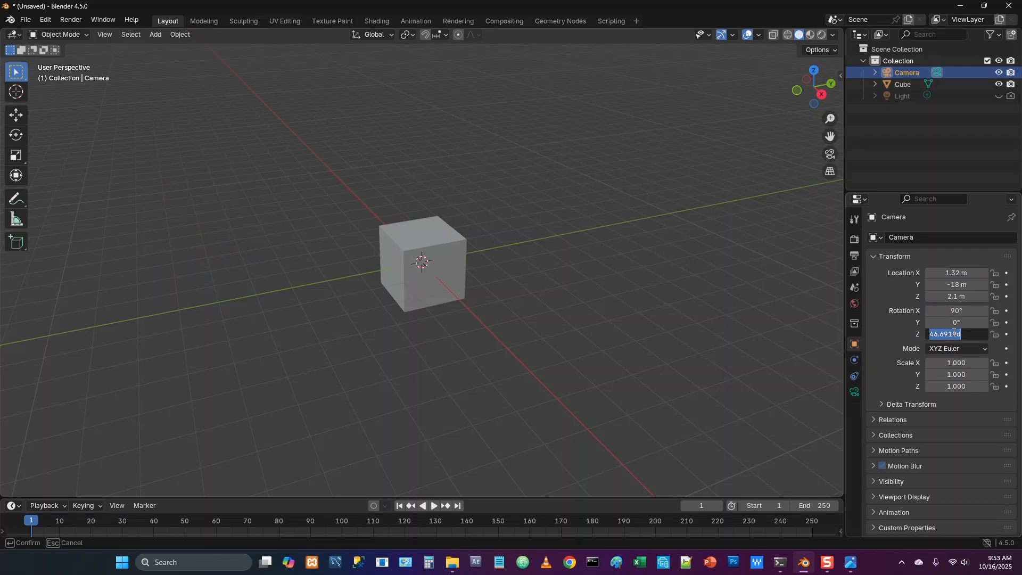
pyautogui.write('1.8')
pyautogui.press('Return')
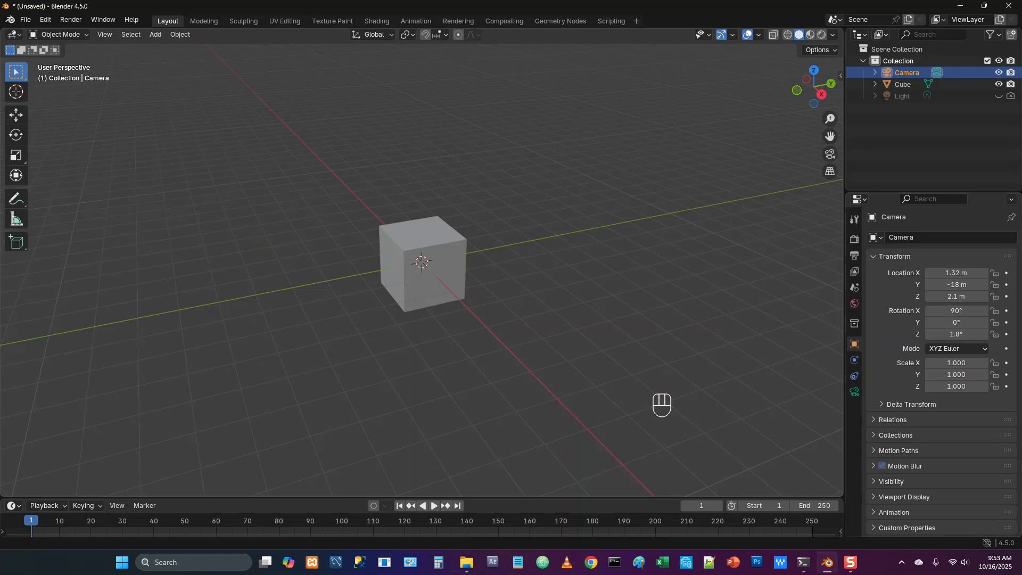
# Look through the camera and hide the camera object in the viewport
pyautogui.click(831, 155)
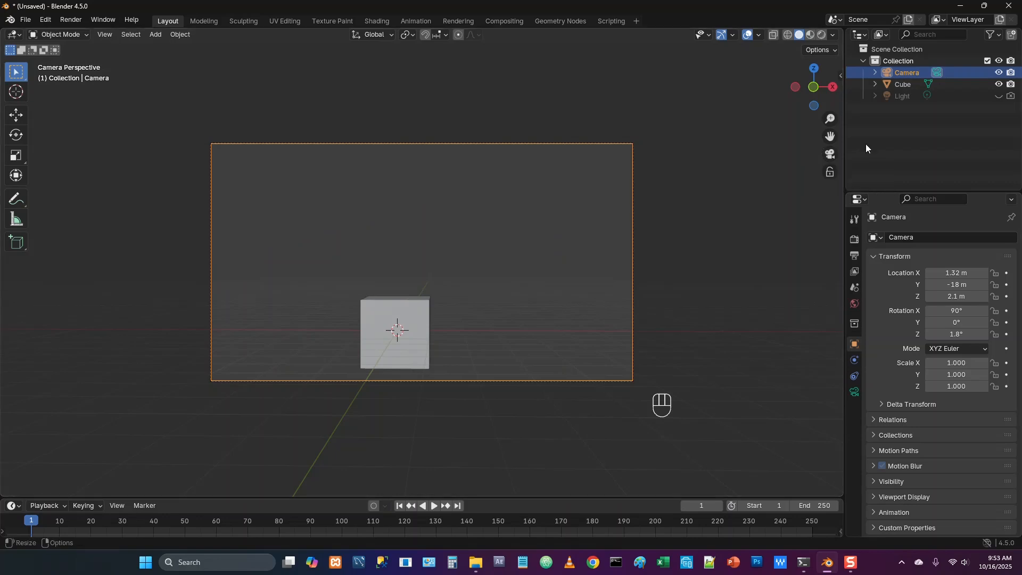
pyautogui.click(999, 73)
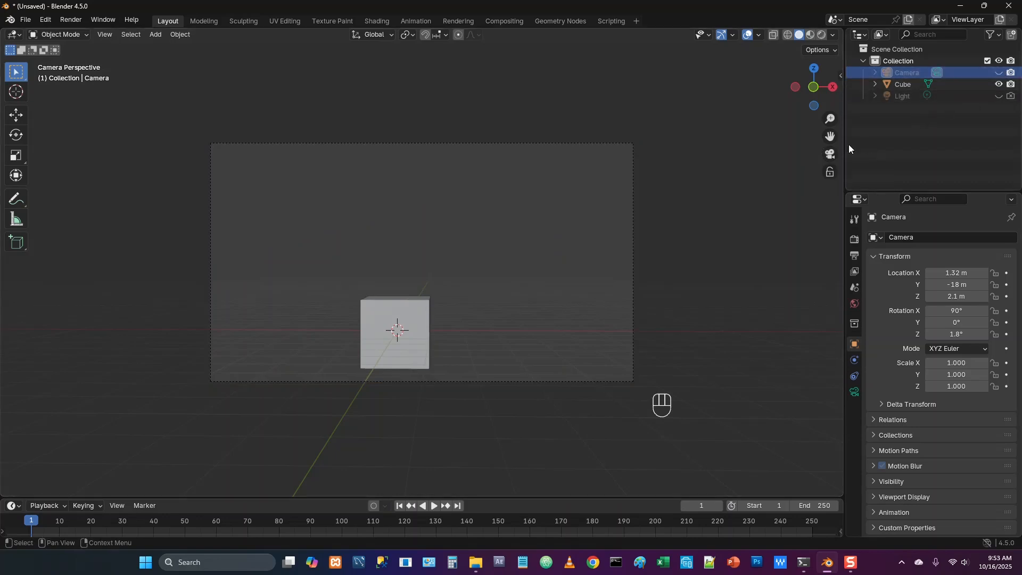
# Add a plane mesh at the origin and scale it by 50 as the floor
pyautogui.press('shift')
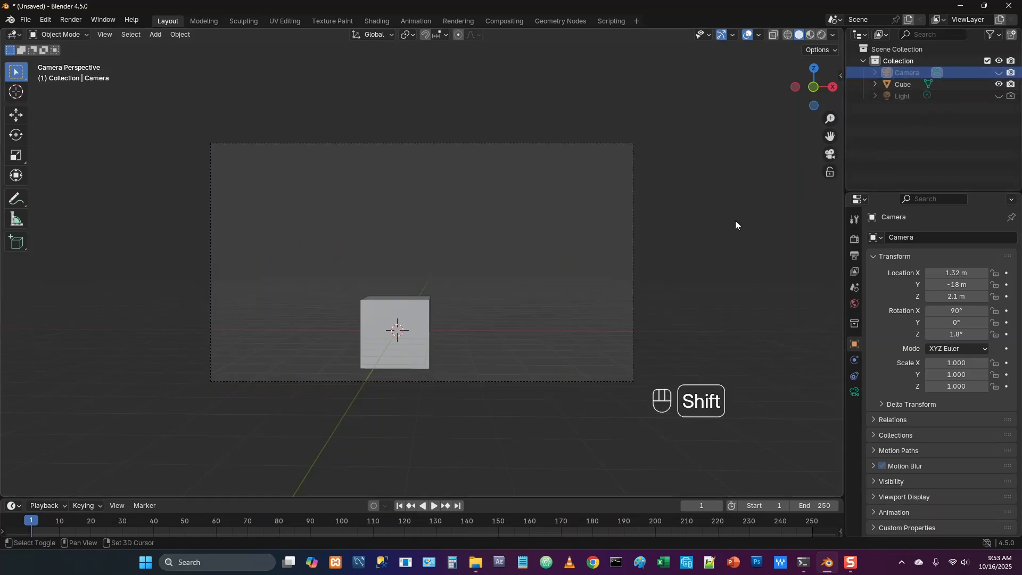
pyautogui.hotkey('shift', 'a')
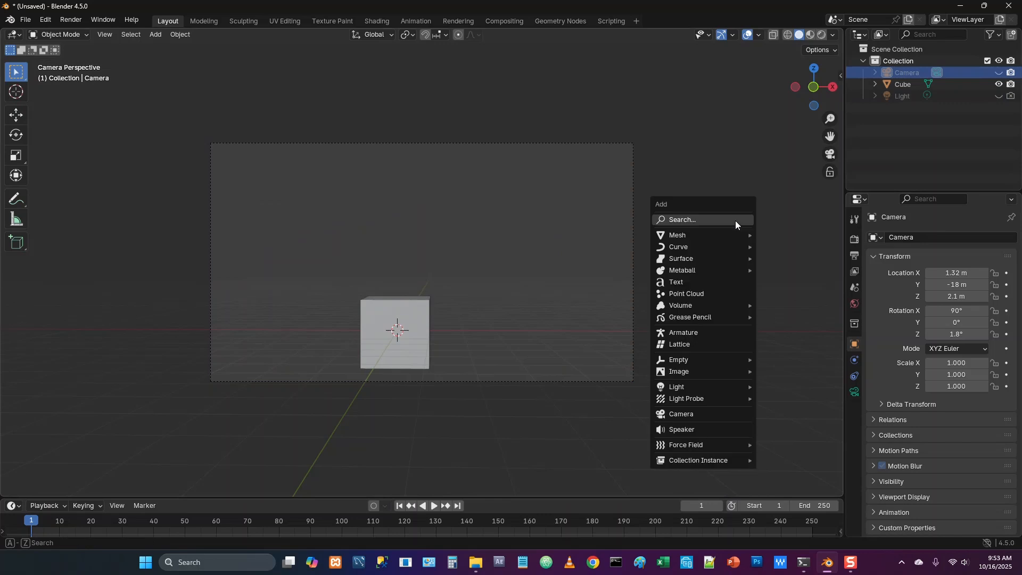
pyautogui.moveTo(727, 237)
pyautogui.click(779, 241)
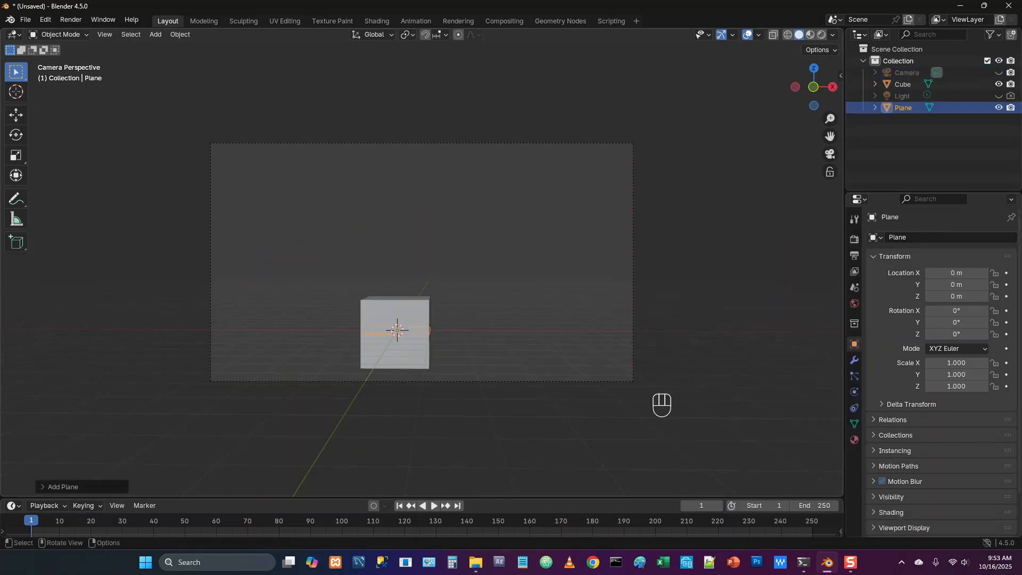
pyautogui.write('s50')
pyautogui.press('KP_Enter')
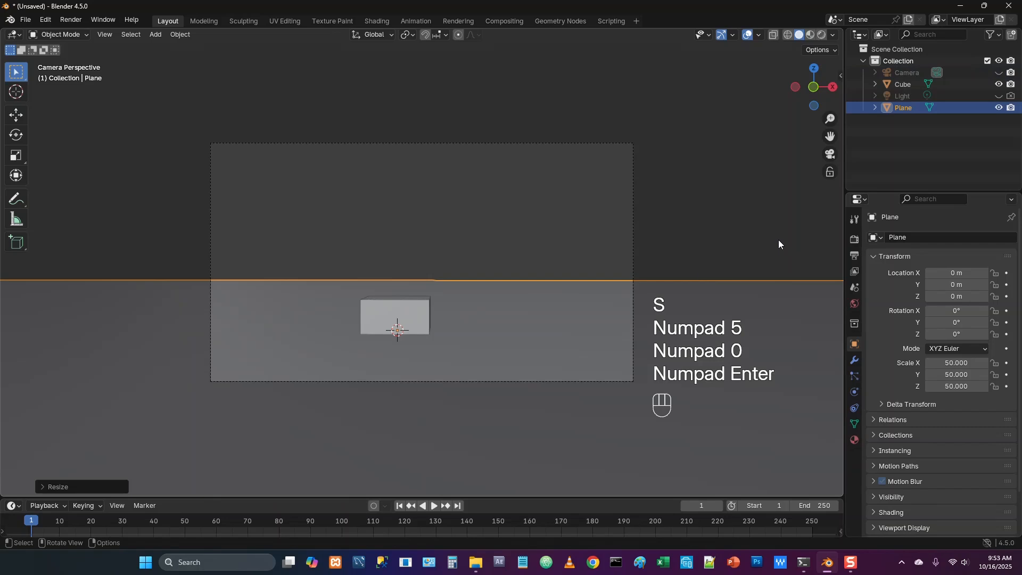
# Extrude the plane's far edge about 18.85 m upward along Z to form a back wall
pyautogui.press('Tab')
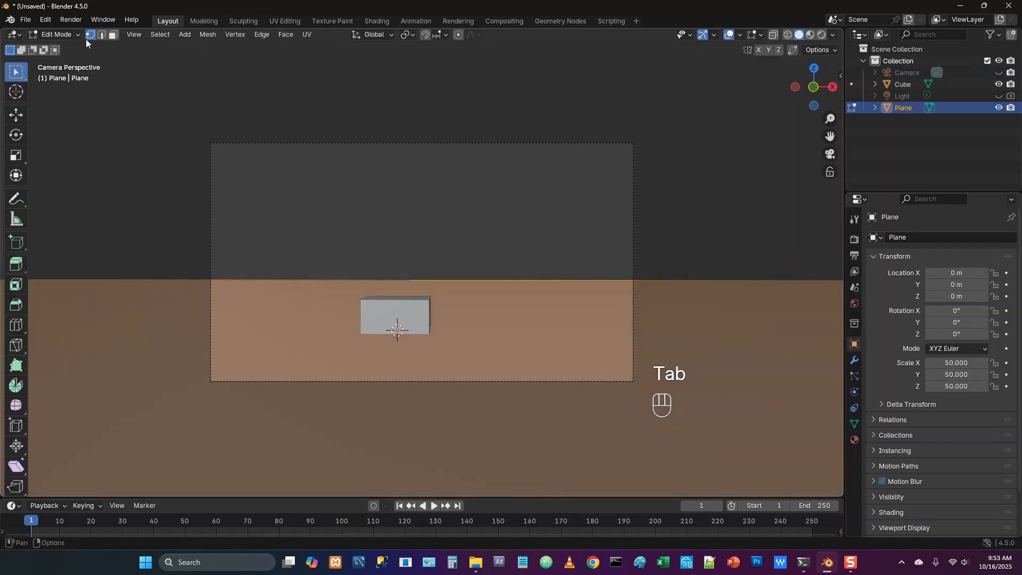
pyautogui.click(101, 34)
pyautogui.click(125, 216)
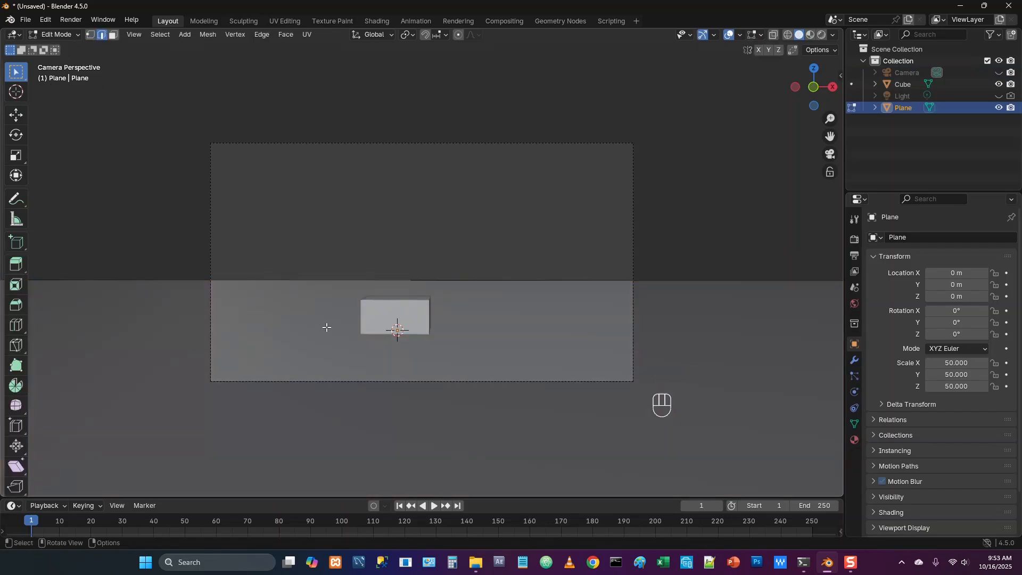
pyautogui.click(356, 280)
pyautogui.press('e')
pyautogui.press('z')
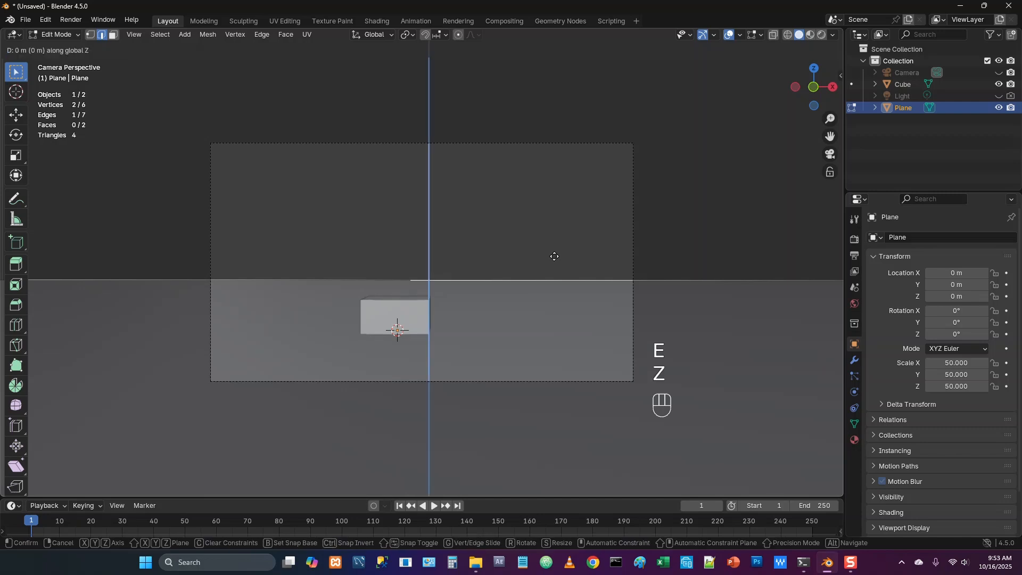
pyautogui.click(545, 95)
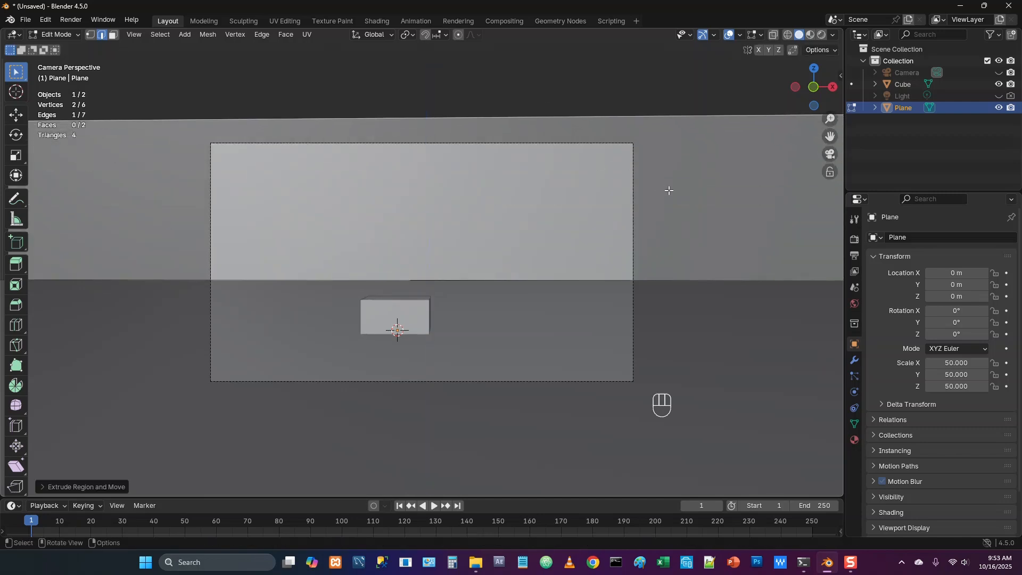
pyautogui.press('Tab')
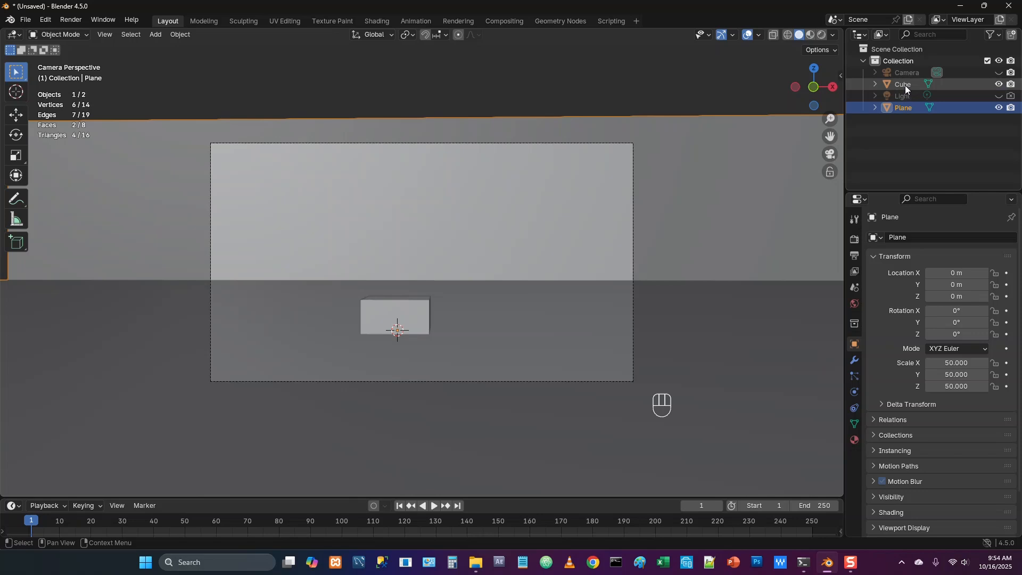
# Give the plane a new material named "plane" in the Shading workspace
pyautogui.click(374, 23)
pyautogui.click(510, 330)
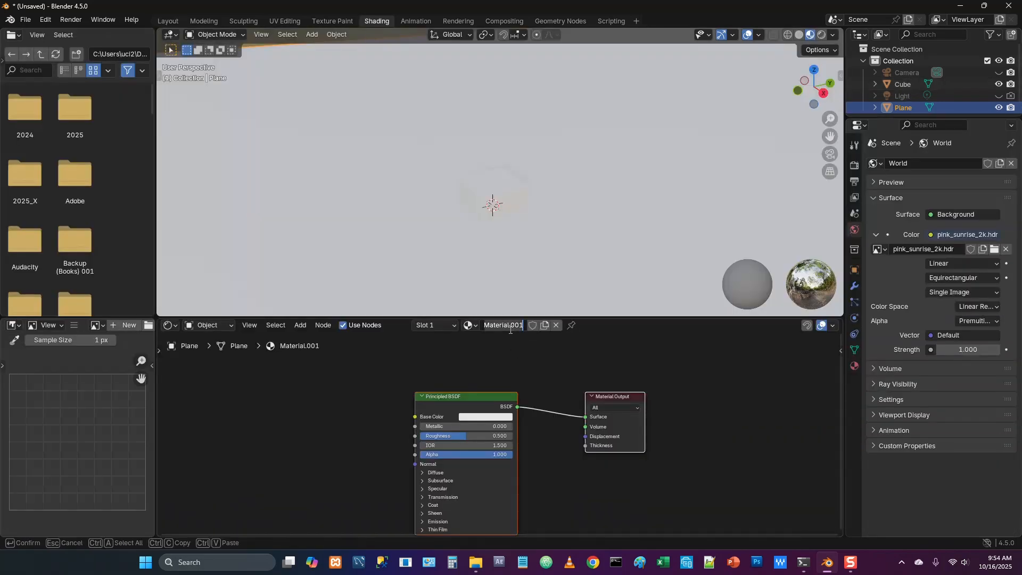
pyautogui.write('plane')
pyautogui.press('Return')
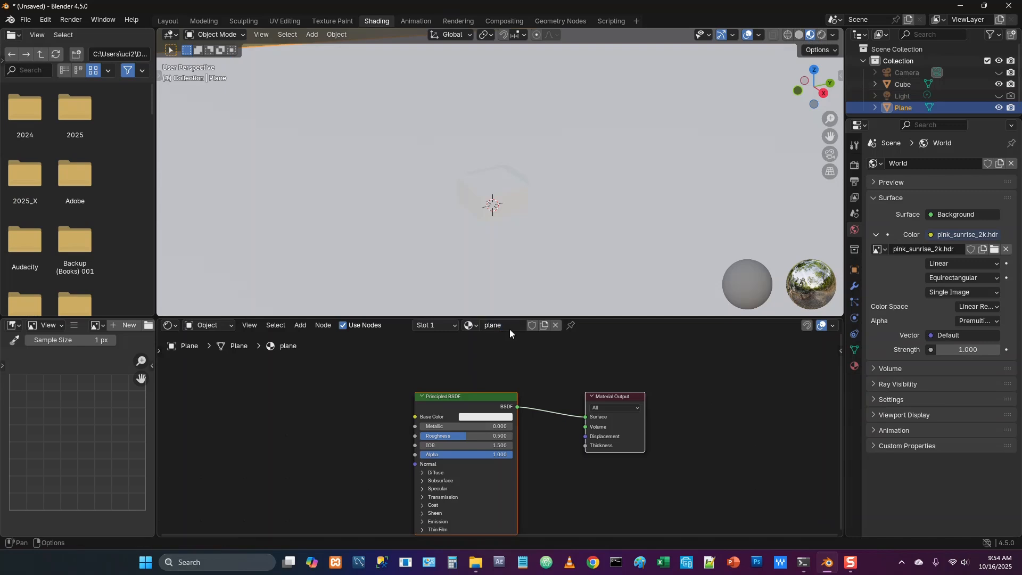
pyautogui.moveTo(450, 403); pyautogui.dragTo(437, 381)
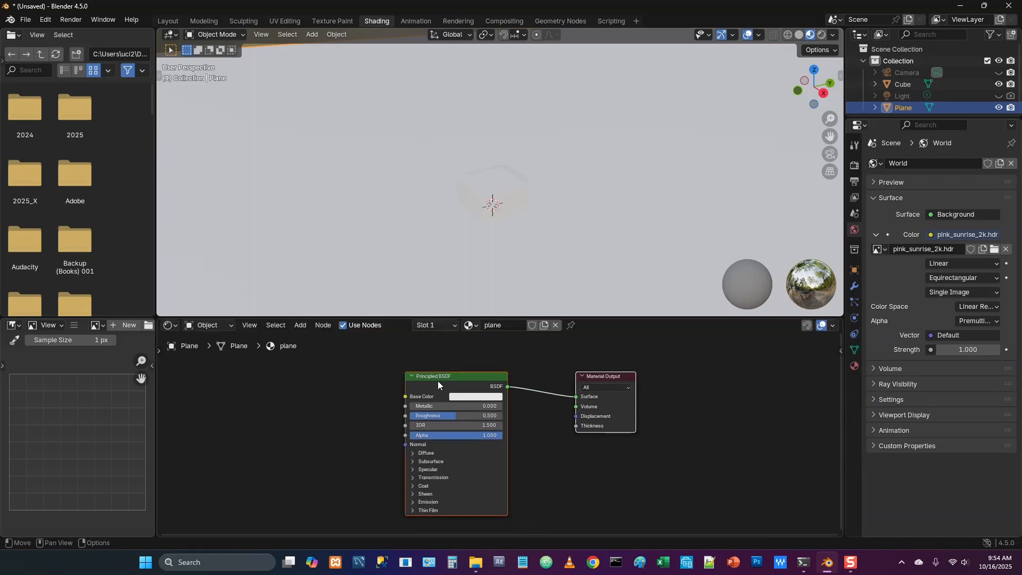
# Set the base color of the plane material's Principled BSDF to hex 25022C
pyautogui.click(473, 396)
pyautogui.click(481, 383)
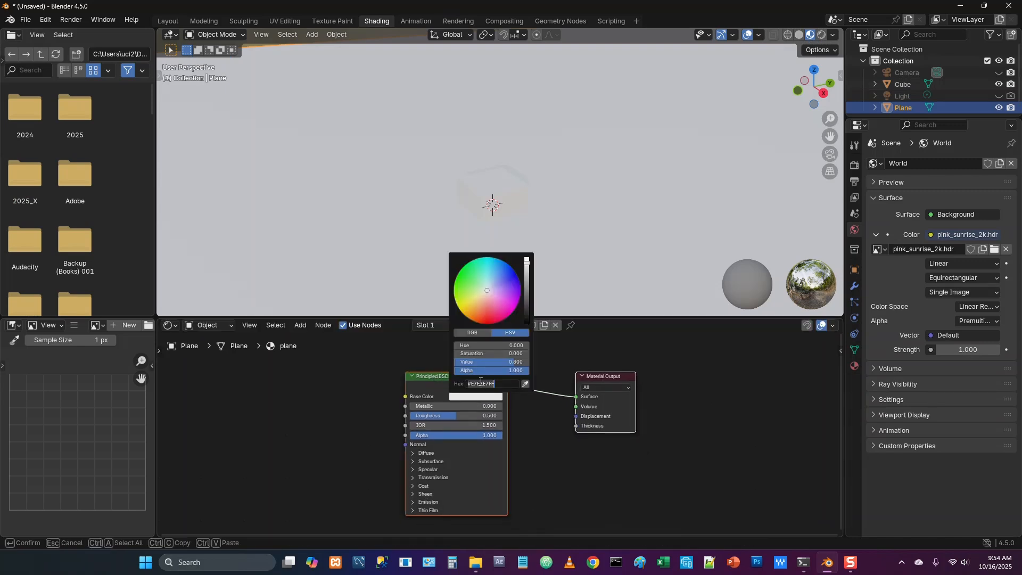
pyautogui.hotkey('ctrl', 'BackSpace')
pyautogui.write('25022C')
pyautogui.press('Return')
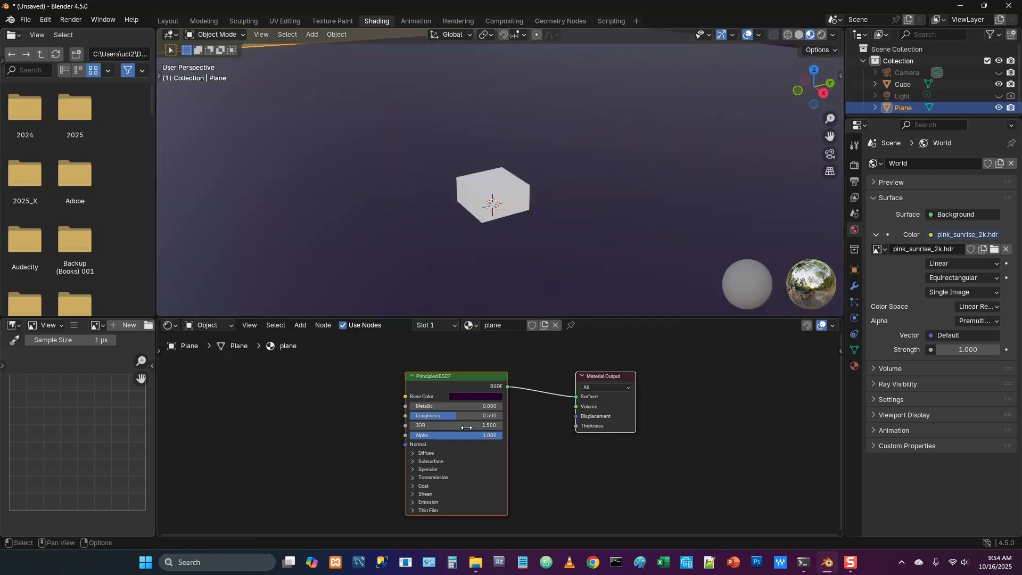
# Set the plane material's metallic value to 0.7 and its roughness to 0.3
pyautogui.click(445, 406)
pyautogui.write('0.7')
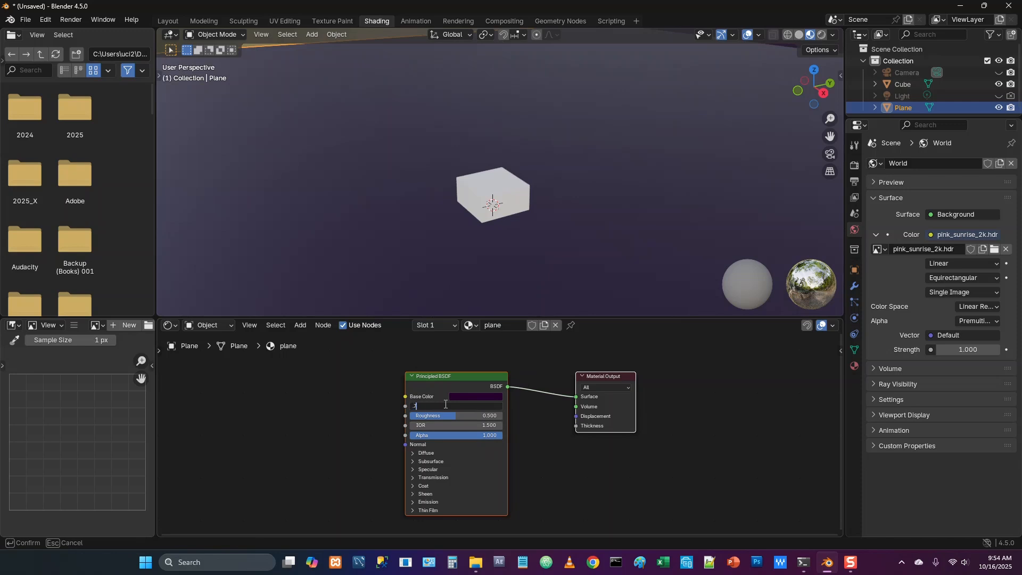
pyautogui.press('Return')
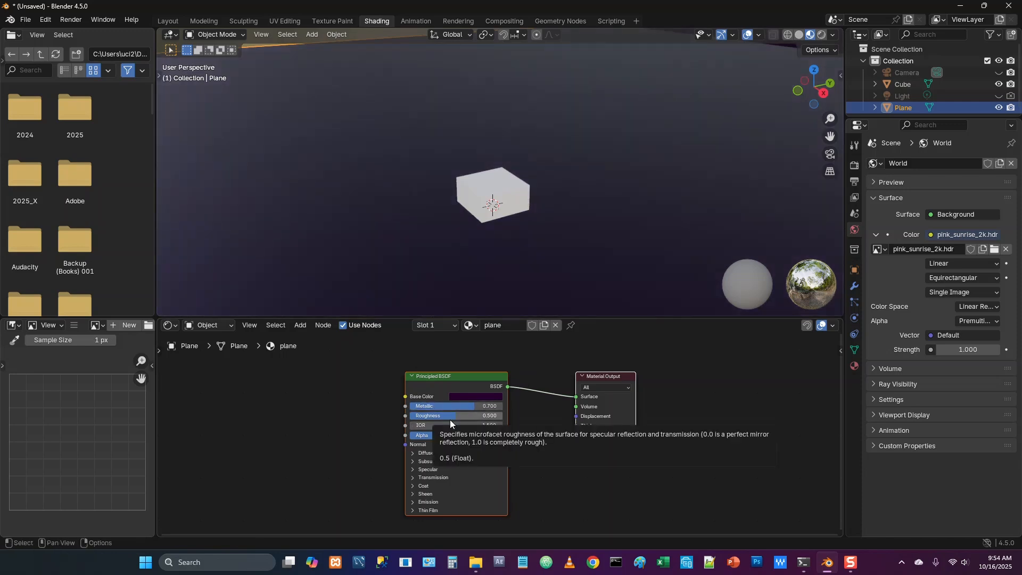
pyautogui.click(450, 416)
pyautogui.press('BackSpace')
pyautogui.write('0.3')
pyautogui.press('Return')
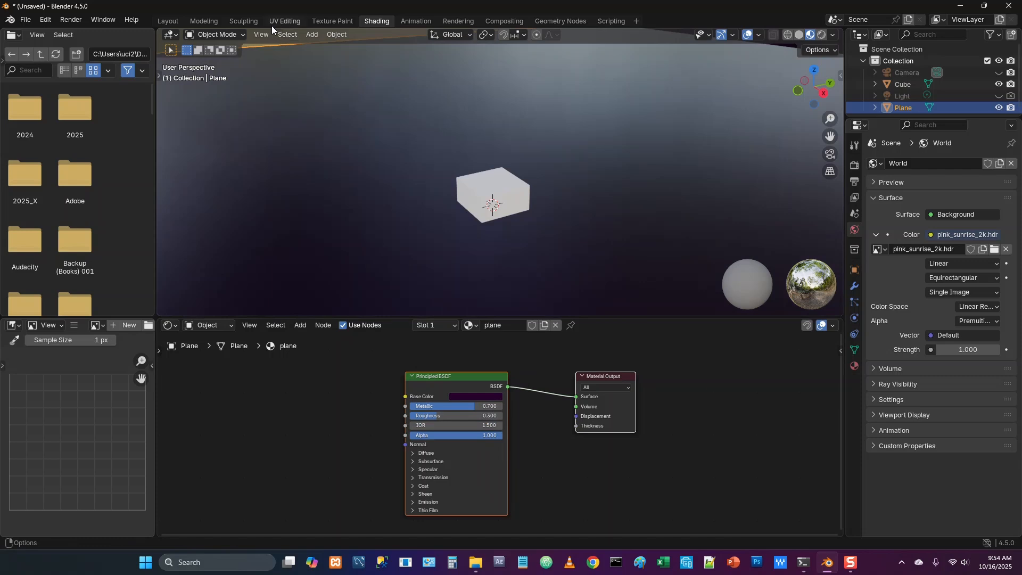
# Return to the Layout workspace and set the cube's X location to -5 m
pyautogui.click(166, 21)
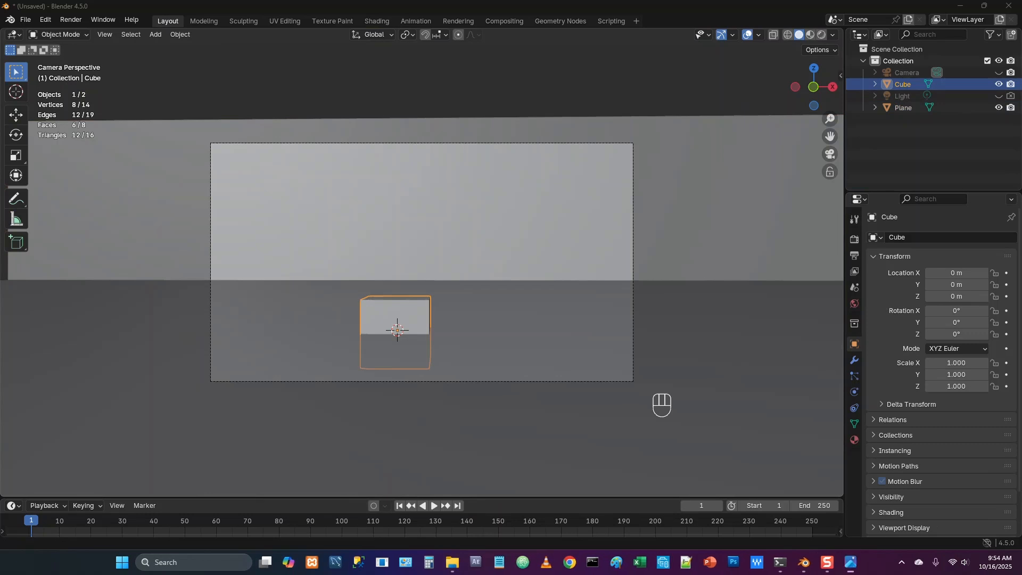
pyautogui.click(939, 273)
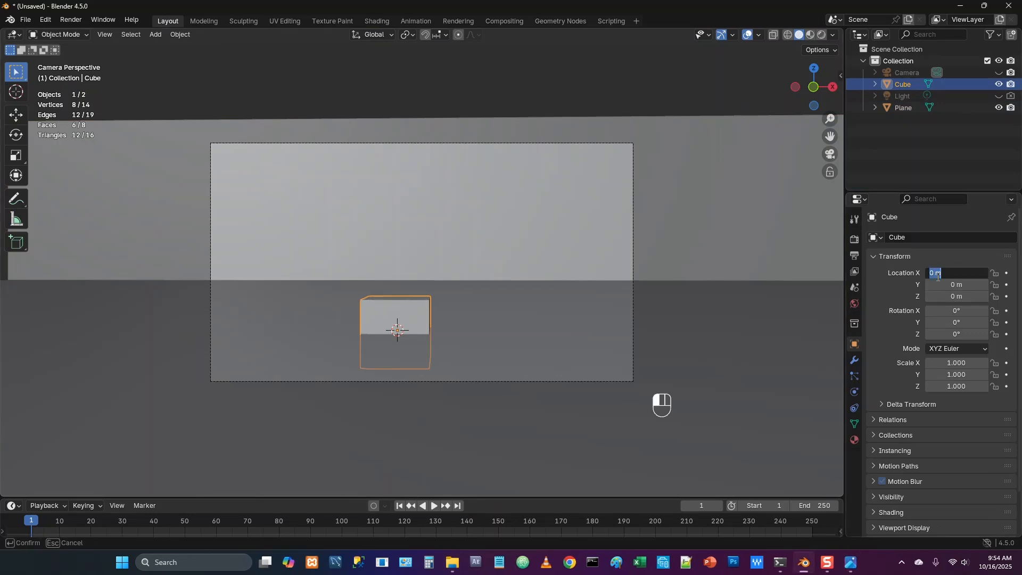
pyautogui.write('-5')
pyautogui.press('Return')
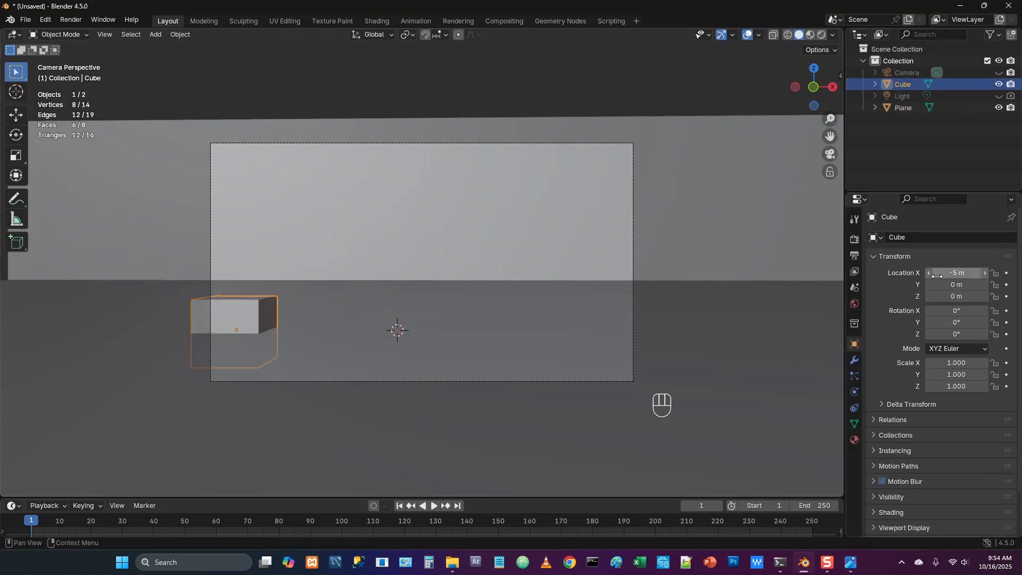
# Scale the cube to 0.5 in X, 0.5 in Y and 0.2 in Z
pyautogui.click(940, 363)
pyautogui.write('0.5')
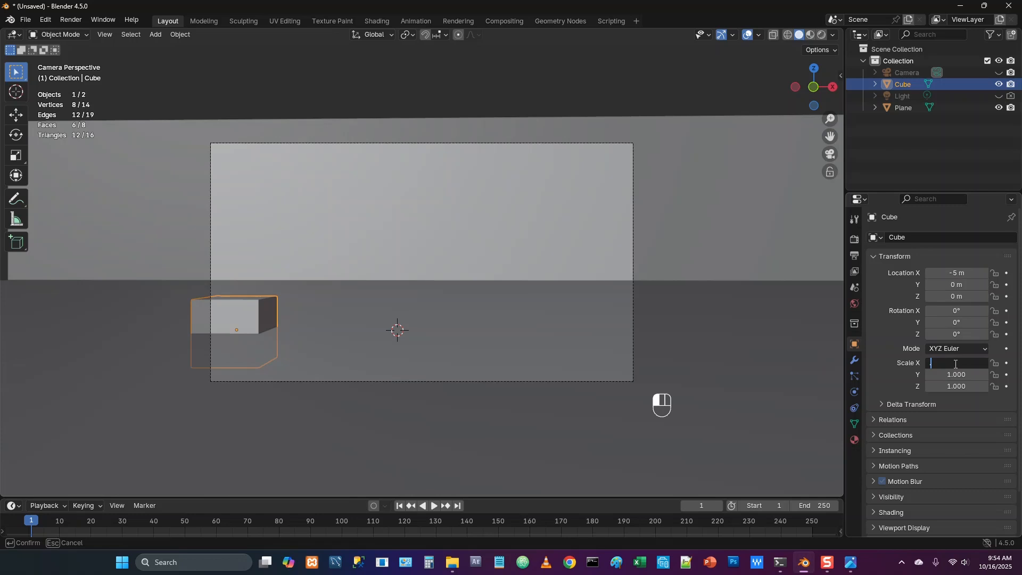
pyautogui.press('Return')
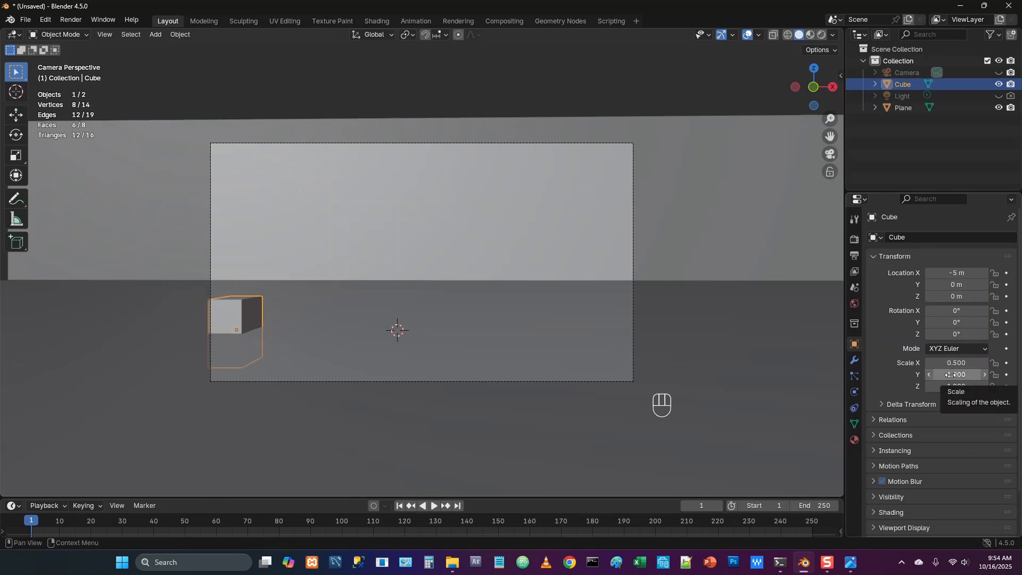
pyautogui.click(951, 374)
pyautogui.write('0.5')
pyautogui.press('Return')
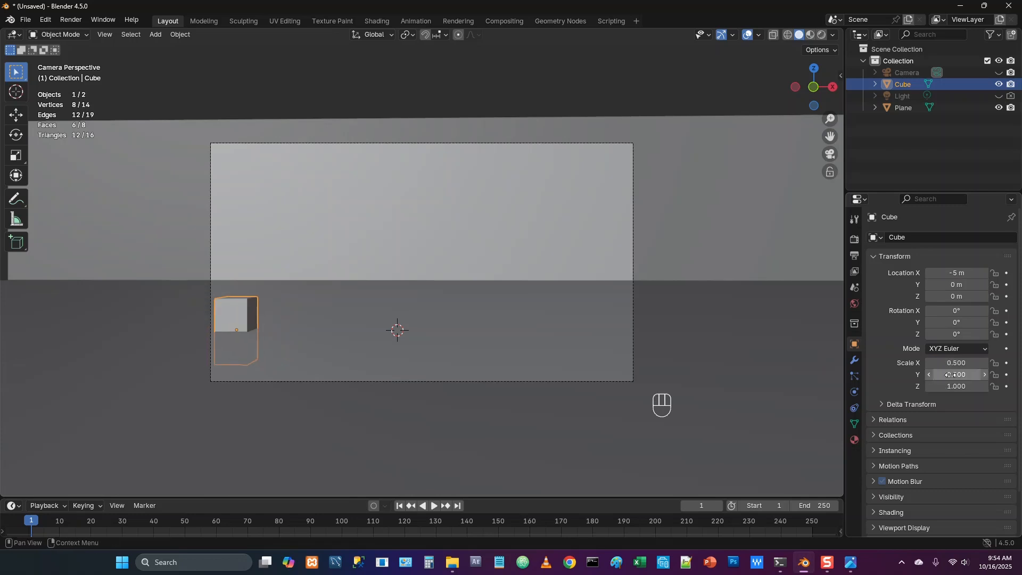
pyautogui.click(947, 386)
pyautogui.press('BackSpace')
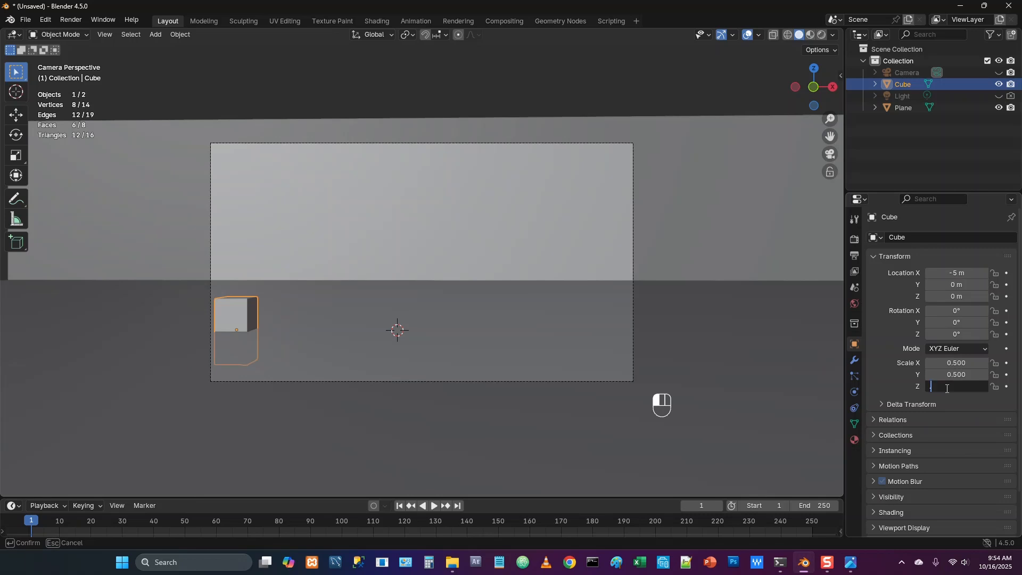
pyautogui.write('0.2')
pyautogui.press('Return')
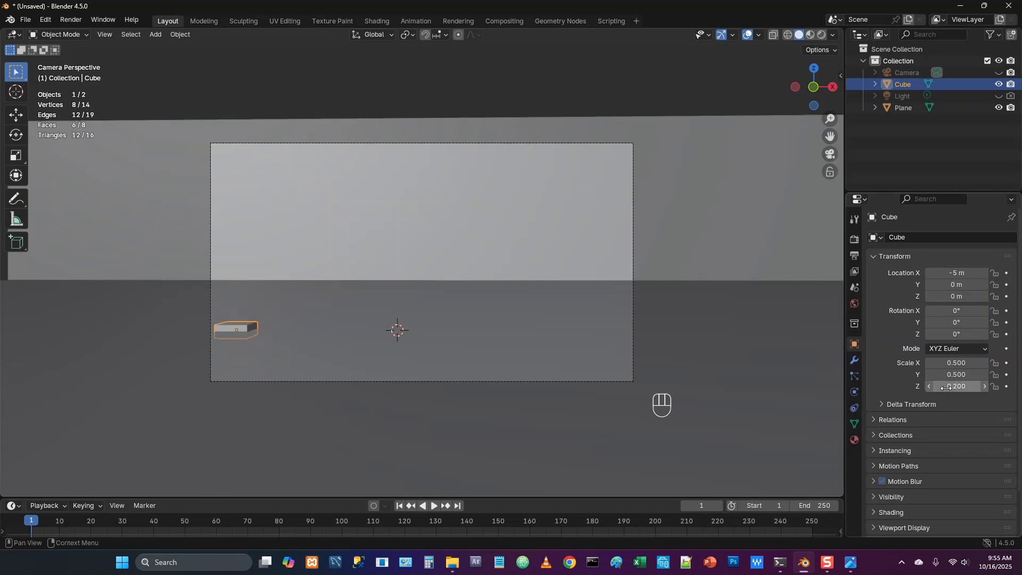
# Set the cube's Y location to 0.5 m and its Z location to 0.2 m
pyautogui.doubleClick(968, 282)
pyautogui.write('0.5')
pyautogui.press('Return')
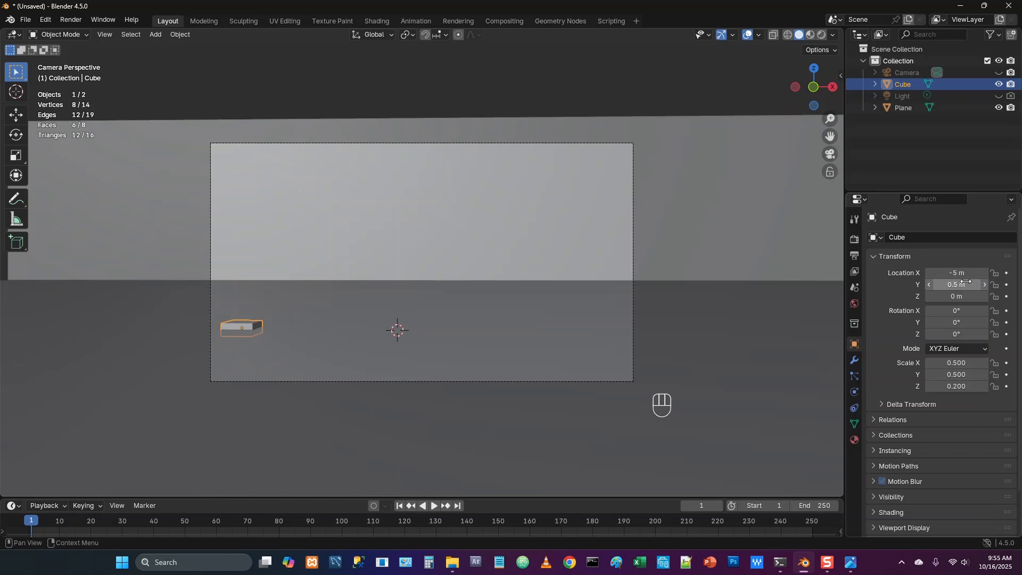
pyautogui.click(958, 296)
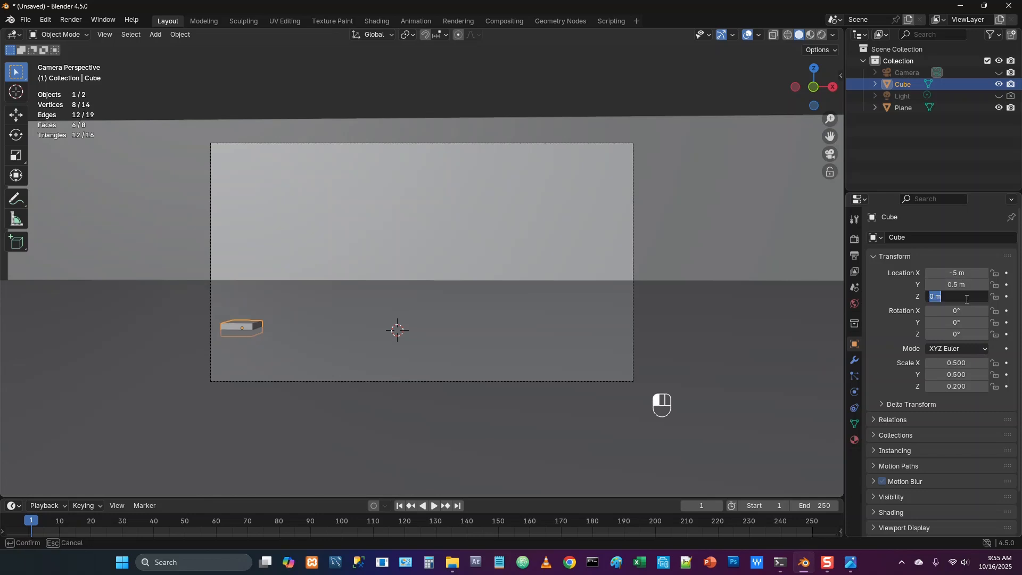
pyautogui.write('0.2')
pyautogui.press('Return')
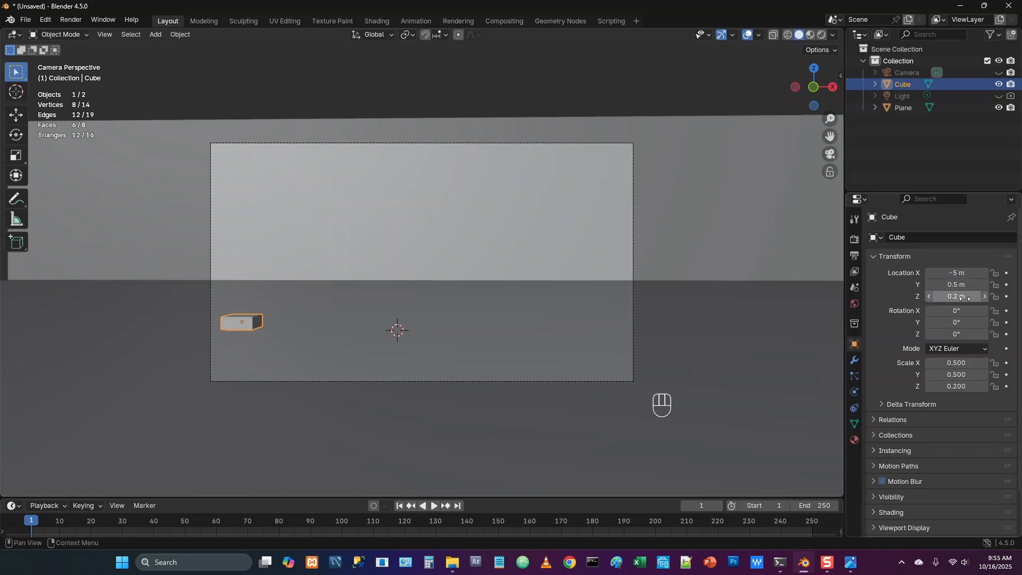
# Duplicate the Shading workspace
pyautogui.click(374, 21)
pyautogui.rightClick(373, 22)
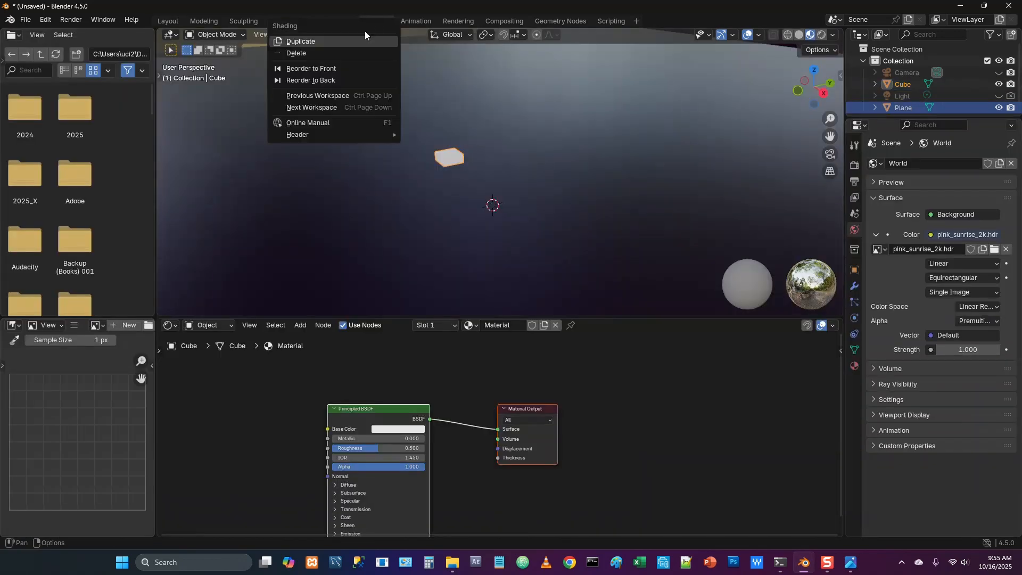
pyautogui.click(307, 41)
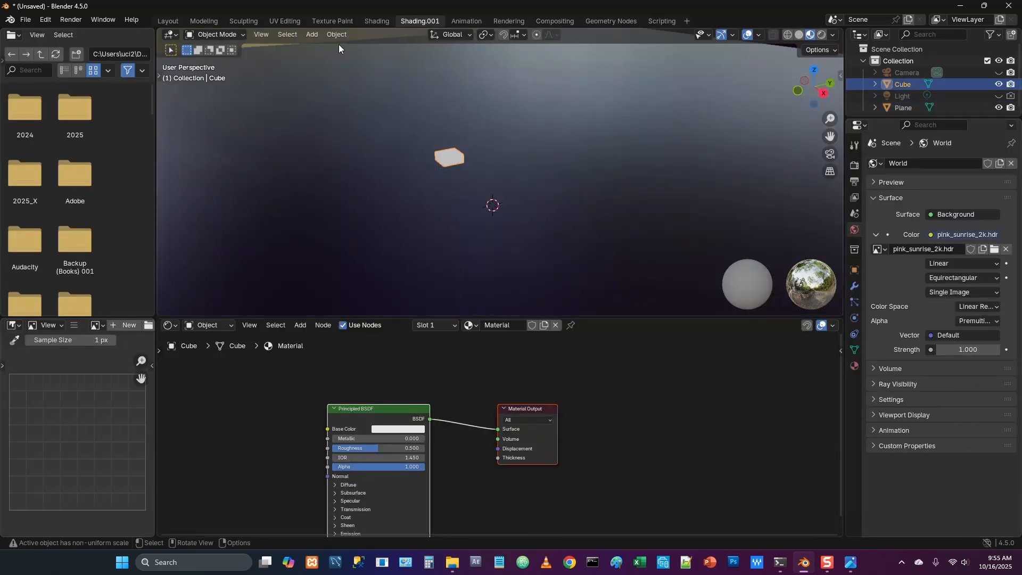
# Close the file browser and image editor areas and enlarge the shader editor over most of the 3D viewport
pyautogui.moveTo(160, 312); pyautogui.dragTo(80, 186)
pyautogui.moveTo(158, 535); pyautogui.dragTo(146, 530)
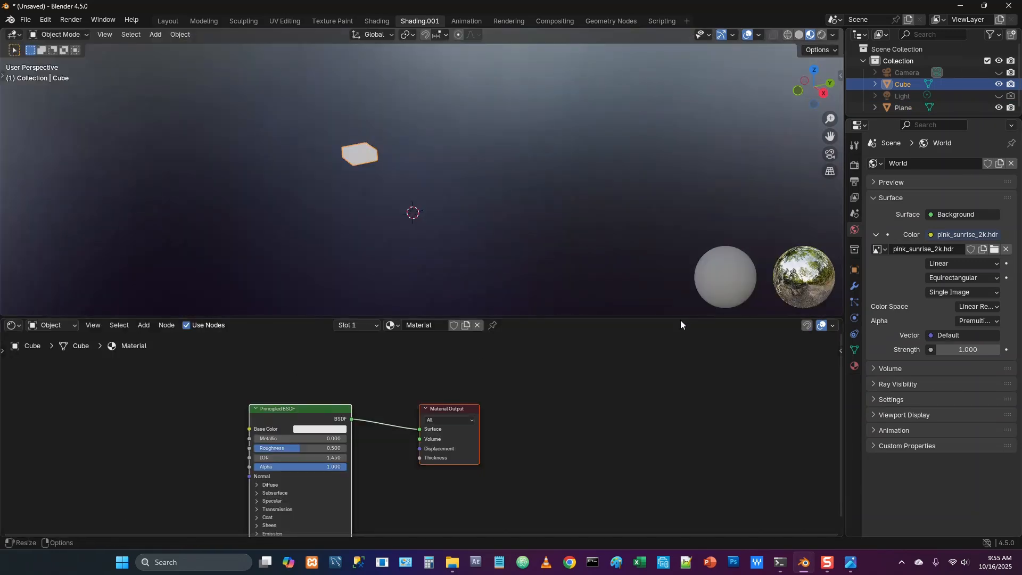
pyautogui.moveTo(680, 320); pyautogui.dragTo(667, 89)
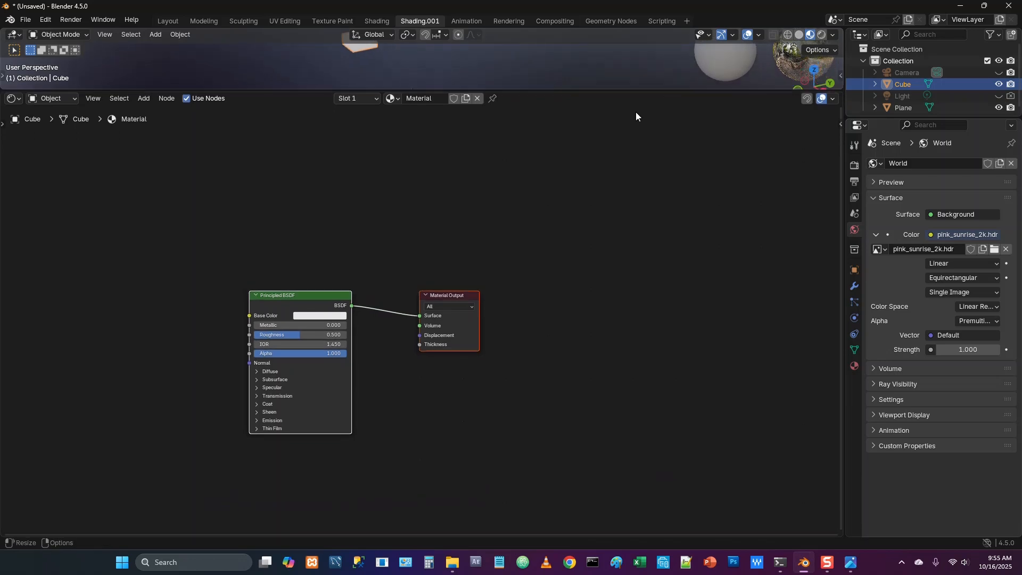
# Spread the Principled BSDF and Material Output nodes of the cube's material further apart
pyautogui.moveTo(384, 231); pyautogui.dragTo(497, 185, button='middle')
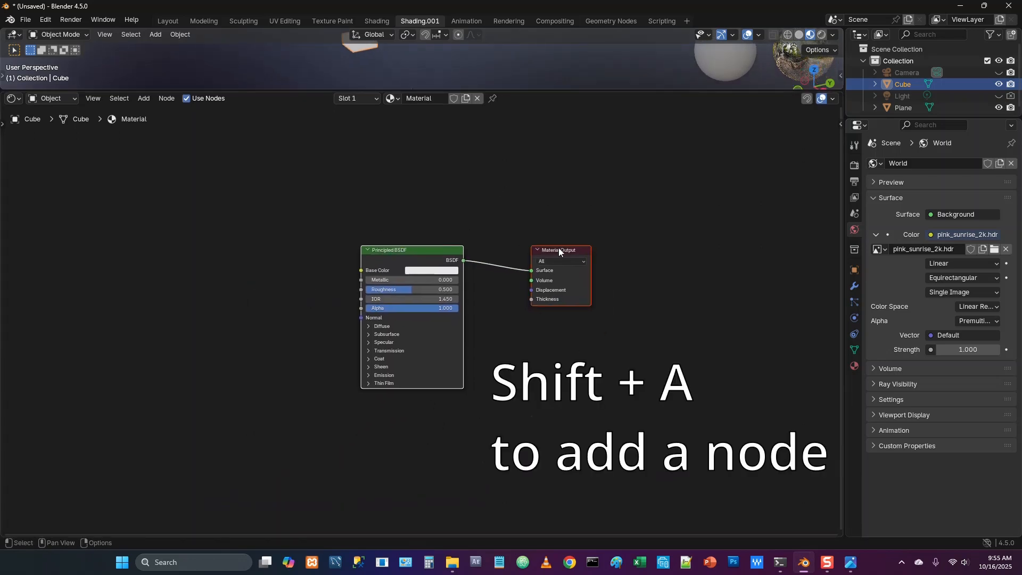
pyautogui.moveTo(560, 249); pyautogui.dragTo(564, 252)
pyautogui.click(541, 224)
pyautogui.moveTo(451, 256); pyautogui.dragTo(434, 239)
pyautogui.click(275, 261)
# Add a Color Ramp node to the cube's material and place it left of the Principled BSDF node
pyautogui.hotkey('shift', 'a')
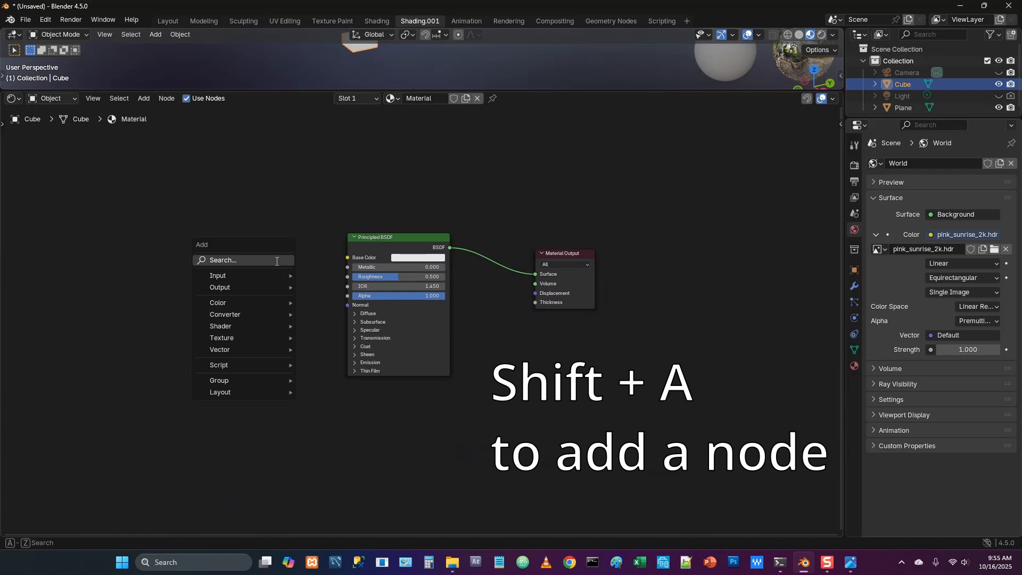
pyautogui.write('color')
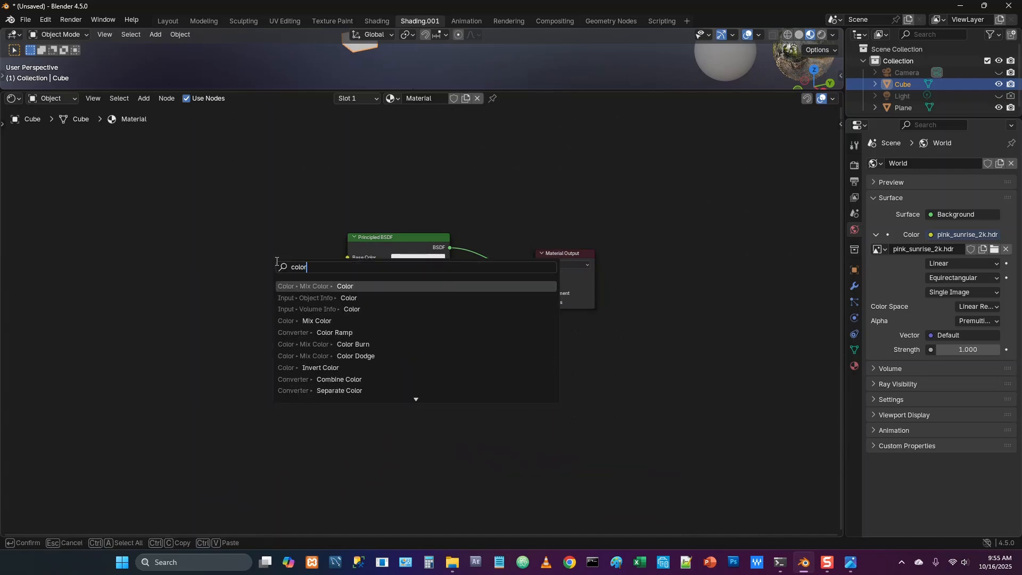
pyautogui.press('Down')
pyautogui.press('Down')
pyautogui.press('Down')
pyautogui.press('Down')
pyautogui.press('Return')
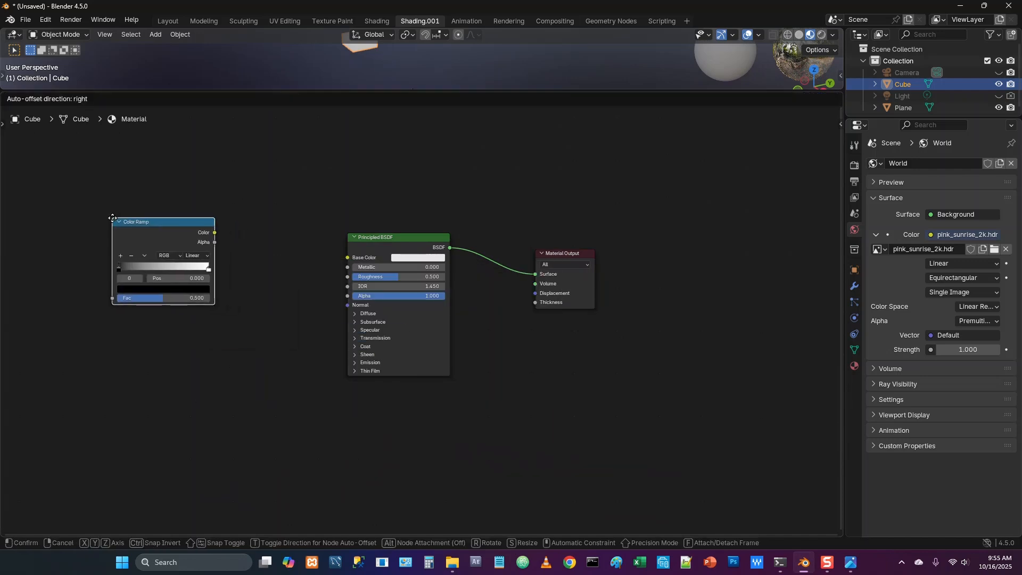
pyautogui.click(112, 218)
pyautogui.moveTo(288, 261); pyautogui.dragTo(359, 262, button='middle')
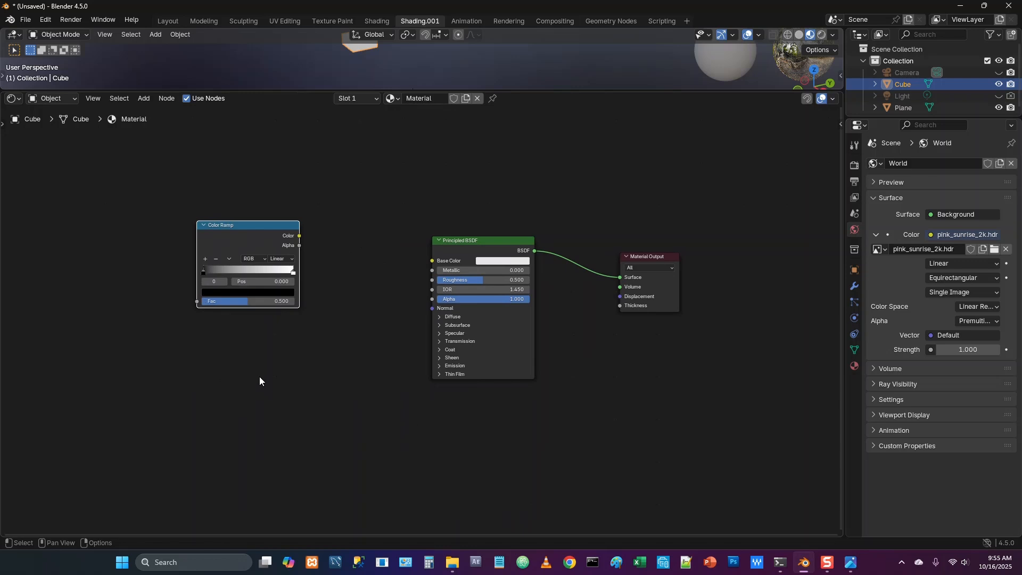
# Add Color Ramp stops at positions 0.1 and 0.2
pyautogui.doubleClick(269, 281)
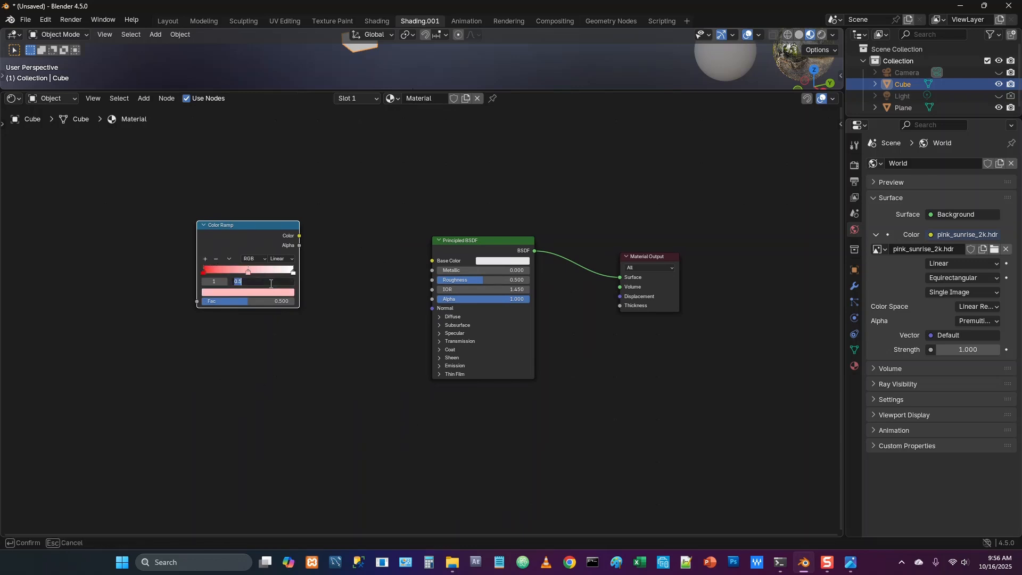
pyautogui.write('0.1')
pyautogui.press('Return')
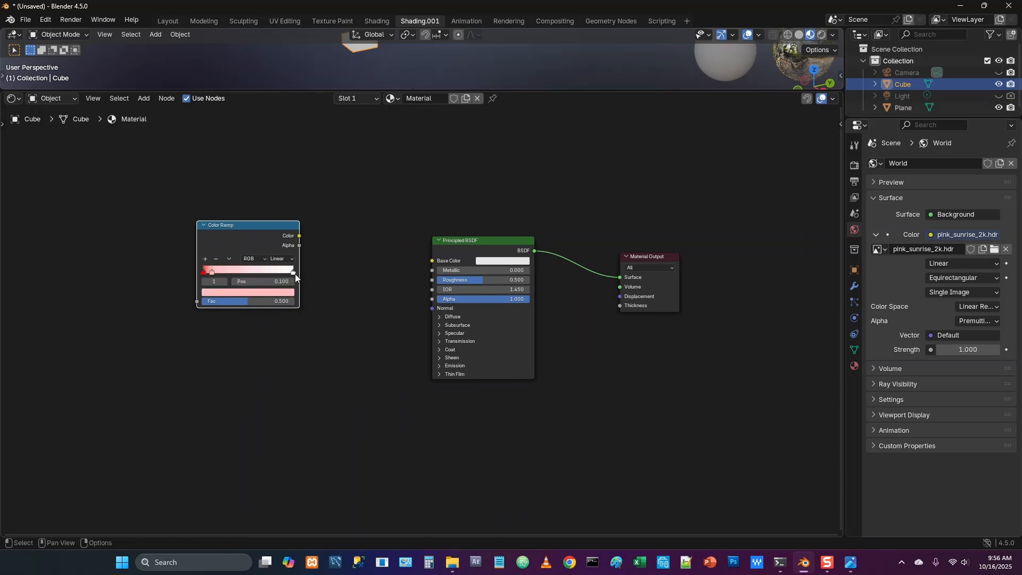
pyautogui.click(205, 259)
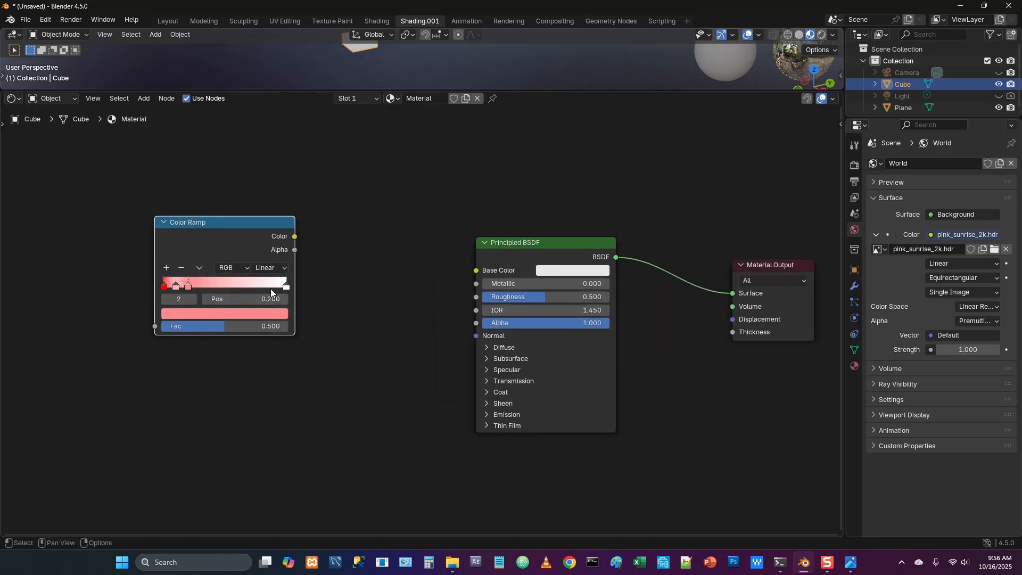
# Add two more Color Ramp stops at positions 0.3 and 0.4
pyautogui.click(286, 286)
pyautogui.click(166, 268)
pyautogui.doubleClick(262, 298)
pyautogui.write('0.3')
pyautogui.click(286, 286)
pyautogui.click(166, 268)
pyautogui.doubleClick(261, 298)
pyautogui.write('0.4')
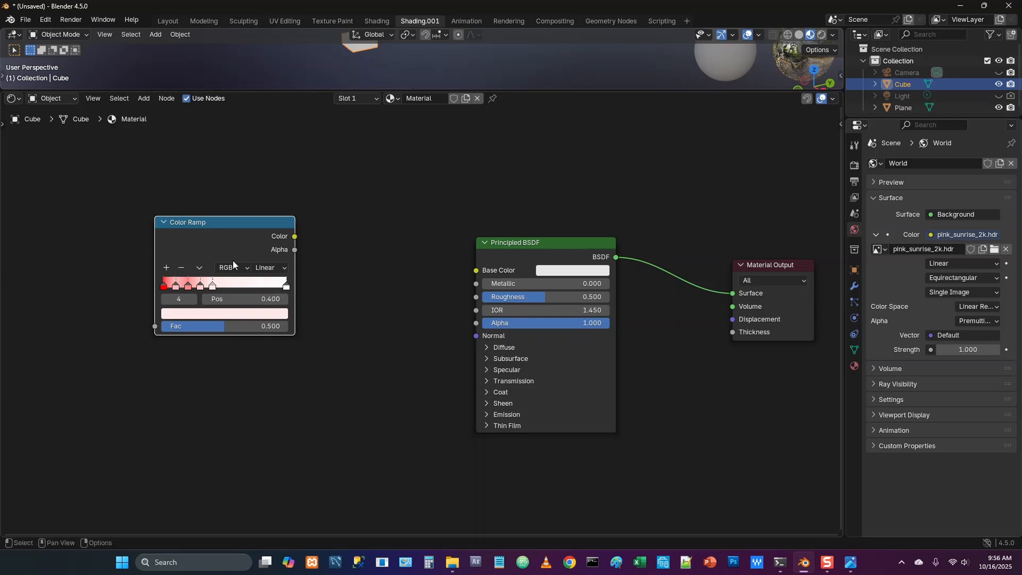
# Add further Color Ramp stops at positions 0.5, 0.6 and 0.7
pyautogui.click(286, 286)
pyautogui.click(166, 268)
pyautogui.doubleClick(266, 298)
pyautogui.write('0.5')
pyautogui.click(286, 286)
pyautogui.click(166, 268)
pyautogui.doubleClick(266, 298)
pyautogui.write('0.6')
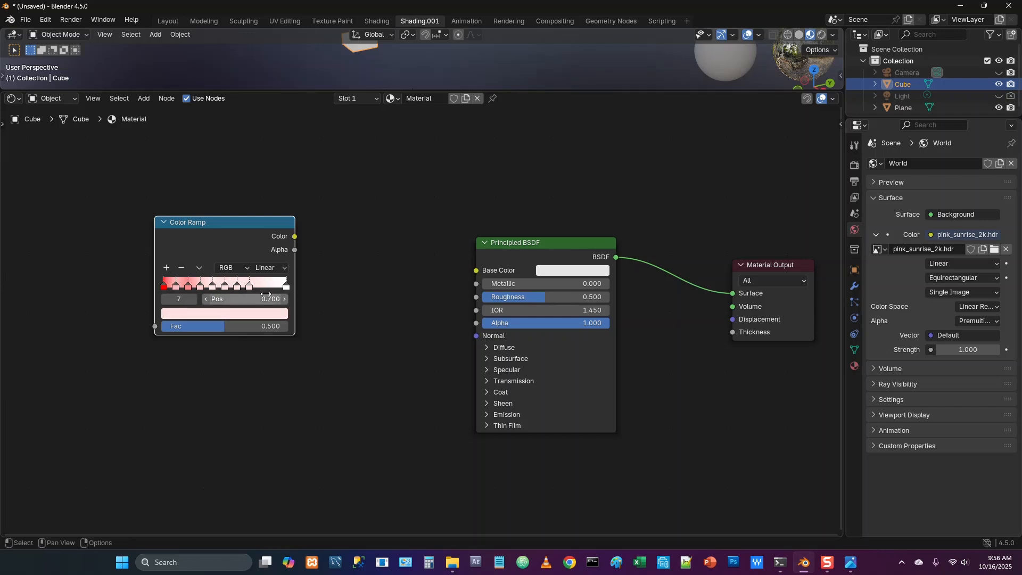
# Add a Color Ramp stop at position 0.8 and move the ramp's last stop to 0.9
pyautogui.click(167, 268)
pyautogui.doubleClick(266, 297)
pyautogui.write('0.8')
pyautogui.press('Return')
pyautogui.click(289, 286)
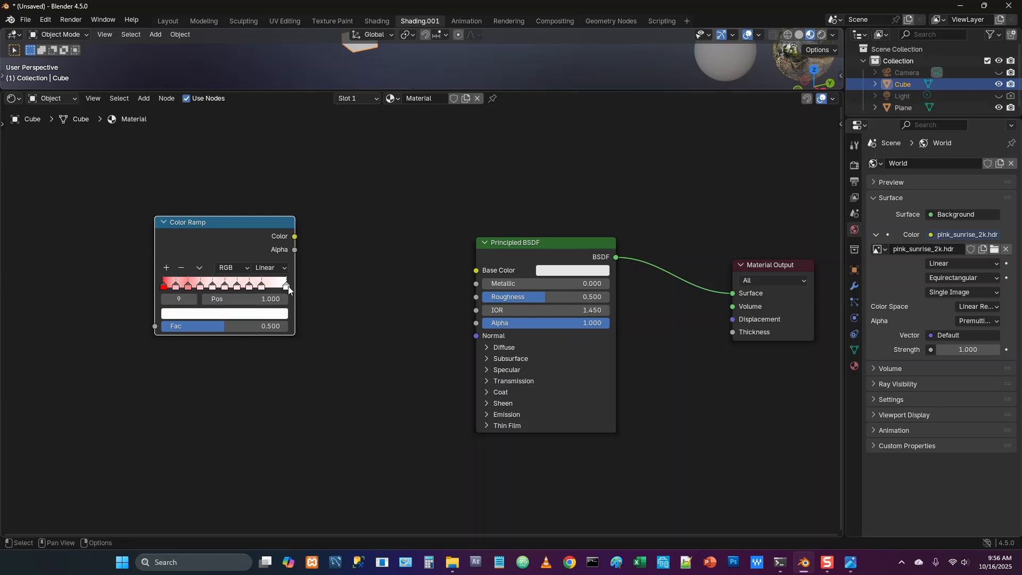
pyautogui.doubleClick(263, 303)
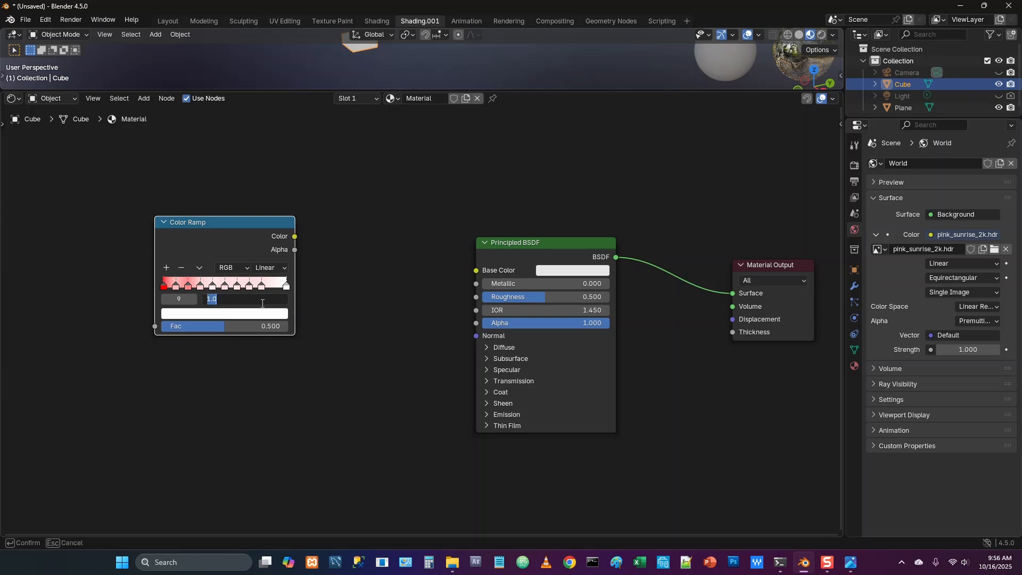
pyautogui.write('0.9')
pyautogui.press('Return')
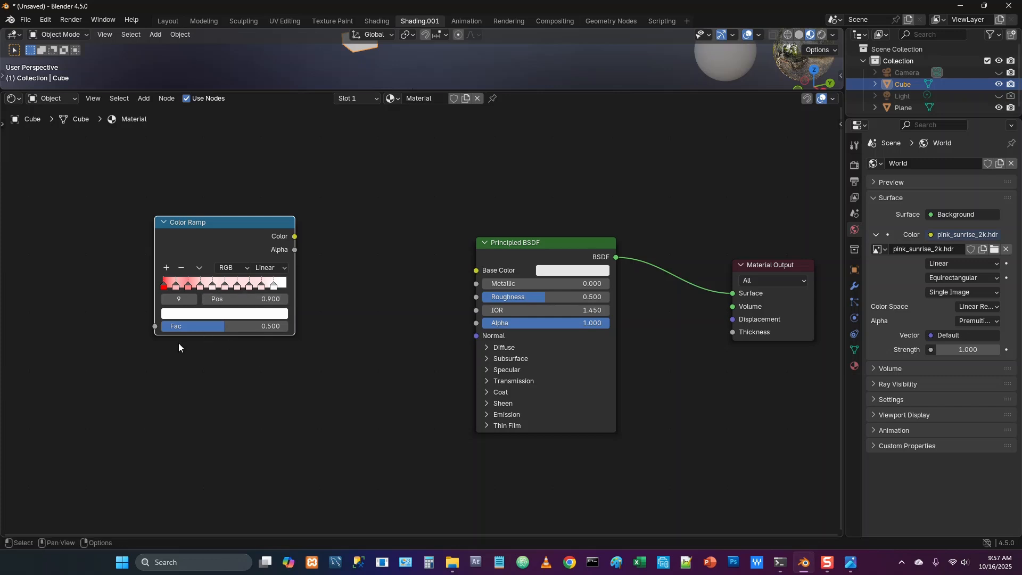
# Set the Color Ramp's first stop, at position 0, to green with hex 00FF00
pyautogui.click(164, 286)
pyautogui.click(171, 313)
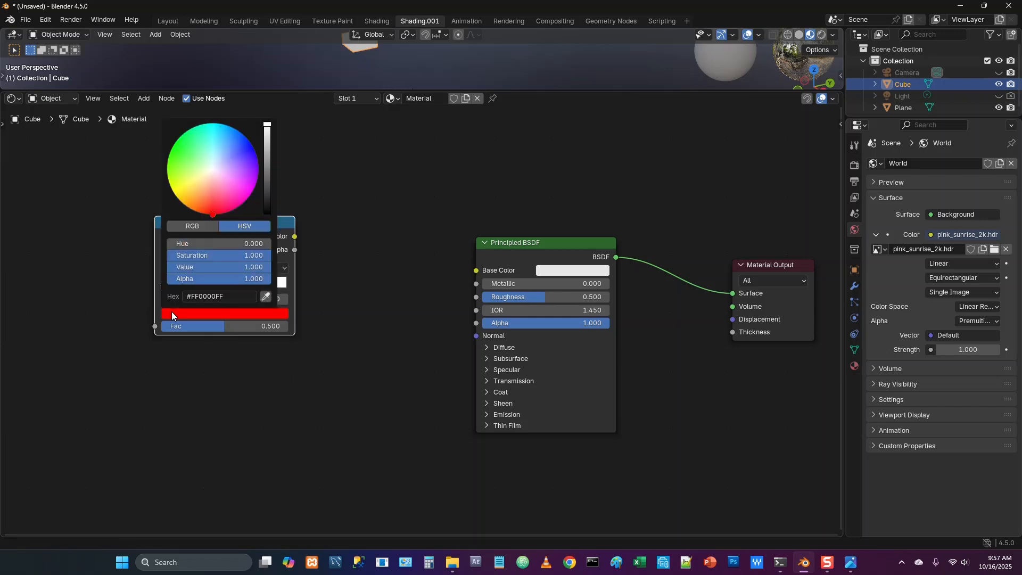
pyautogui.click(197, 227)
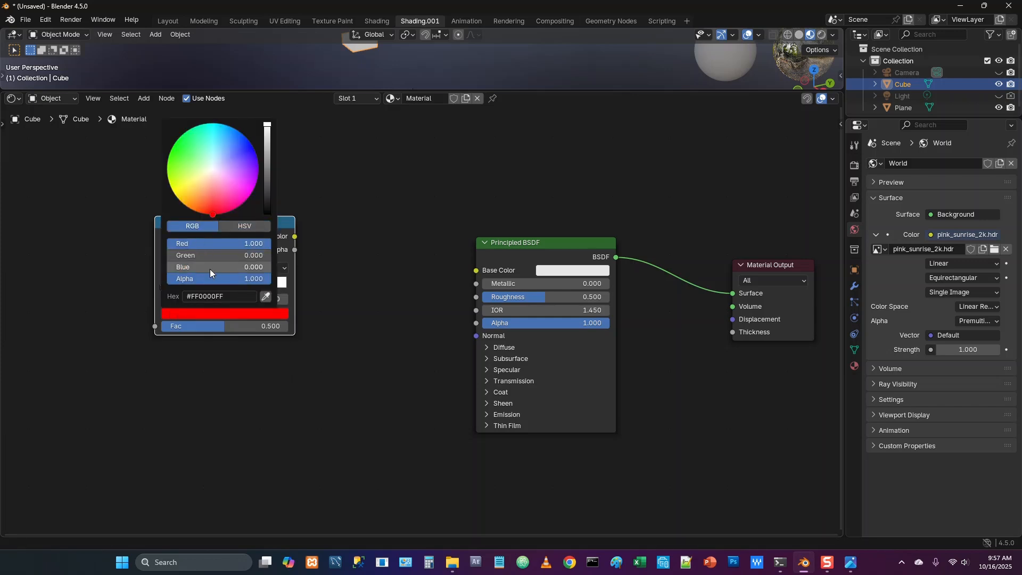
pyautogui.click(205, 296)
pyautogui.click(206, 296)
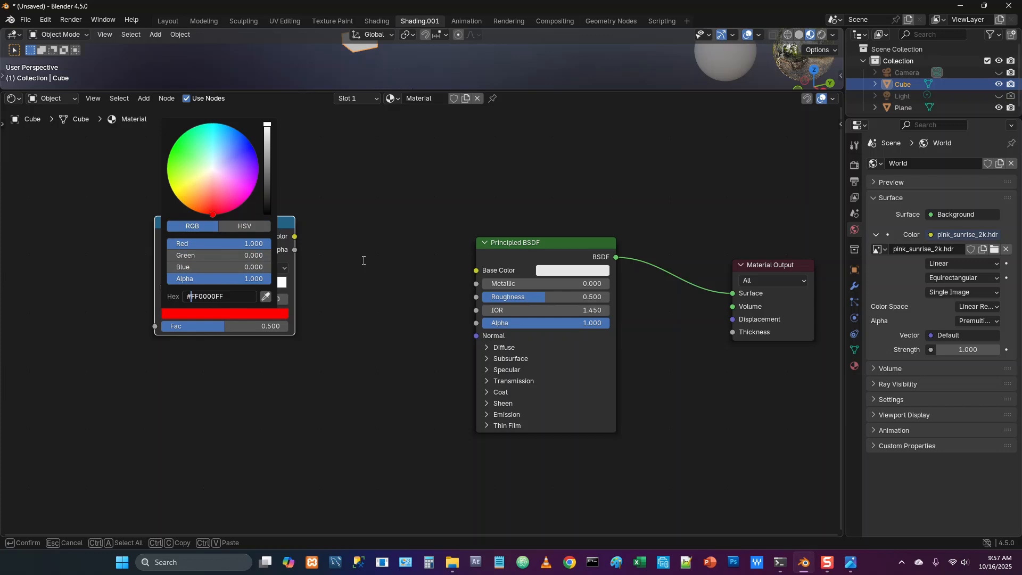
pyautogui.hotkey('shift', 'Right')
pyautogui.hotkey('shift', 'Right')
pyautogui.hotkey('shift', 'Right')
pyautogui.hotkey('shift', 'Right')
pyautogui.write('FF')
pyautogui.press('Return')
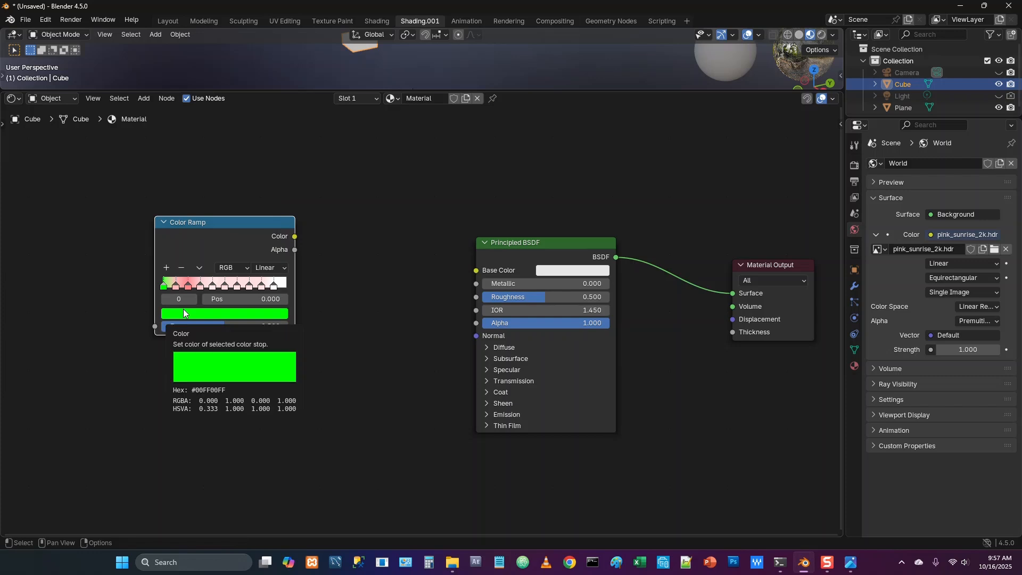
# Give the Color Ramp stops at 0.1, 0.2 and 0.3 the same green as the first stop
pyautogui.click(174, 289)
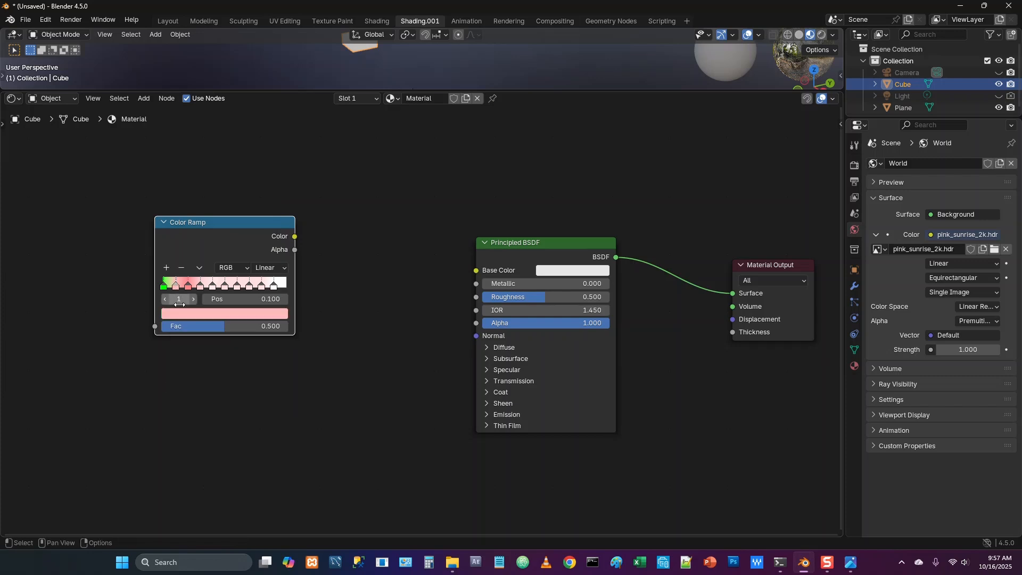
pyautogui.hotkey('ctrl', 'v')
pyautogui.click(188, 289)
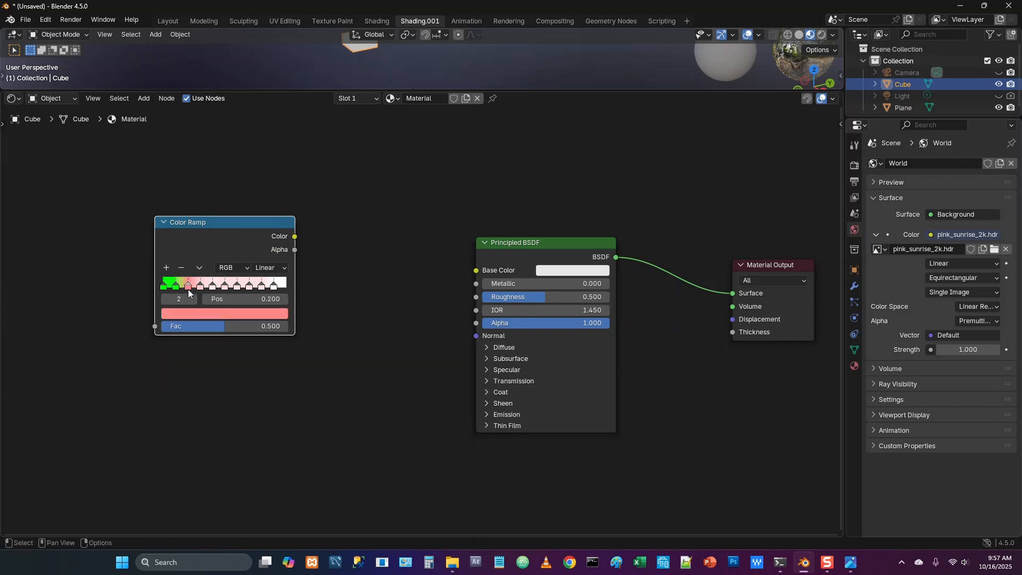
pyautogui.hotkey('ctrl', 'v')
pyautogui.click(199, 287)
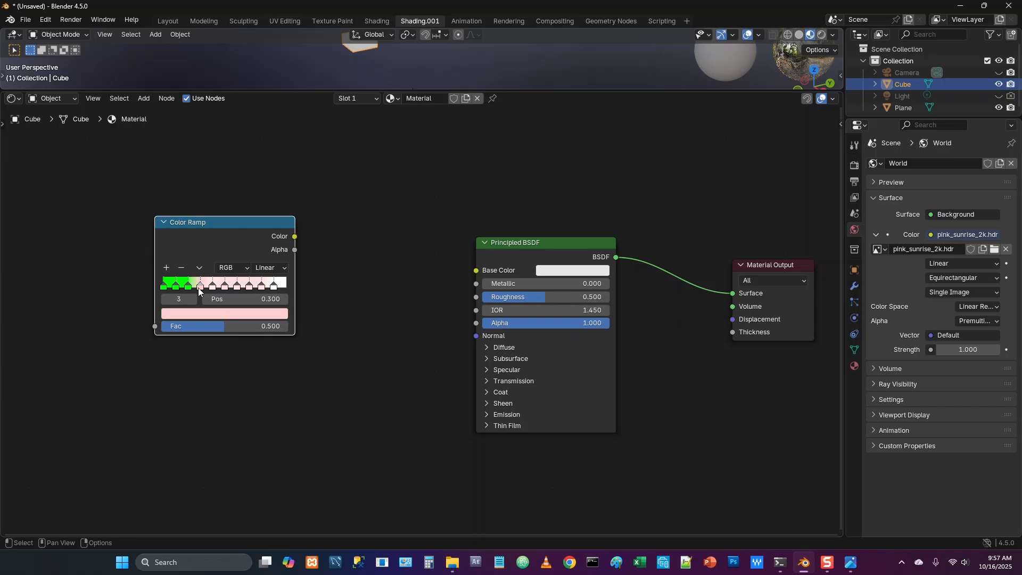
pyautogui.hotkey('ctrl', 'v')
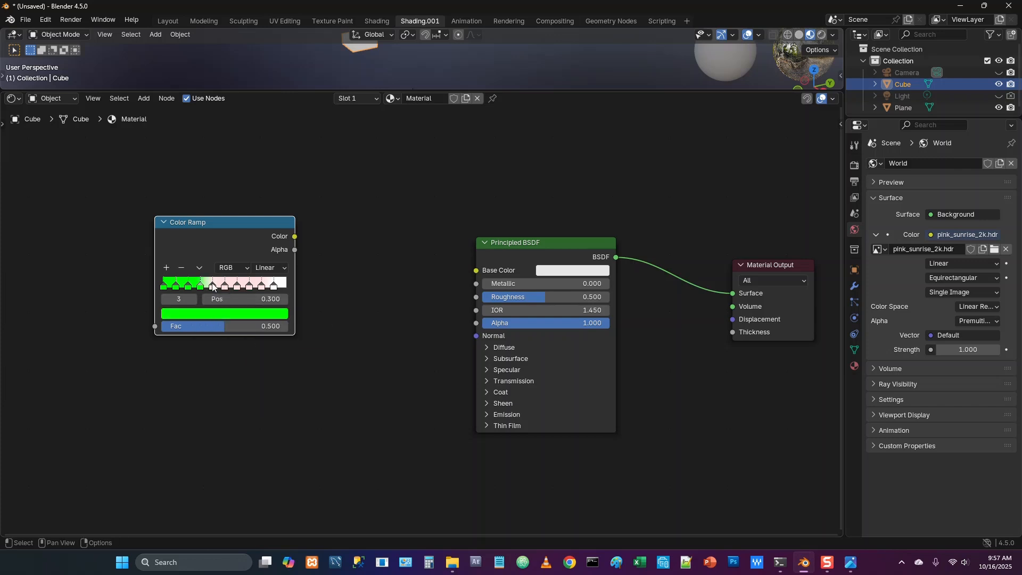
# Set the Color Ramp stop at 0.4 to yellow, hex FFFF00, and copy that colour to the 0.5 stop
pyautogui.click(213, 288)
pyautogui.click(212, 313)
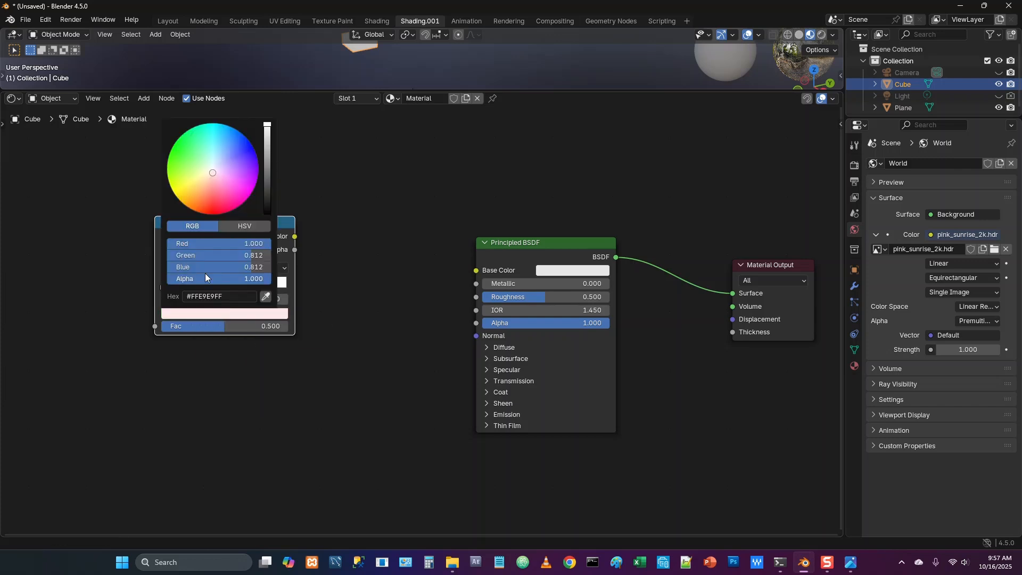
pyautogui.click(205, 296)
pyautogui.write('#')
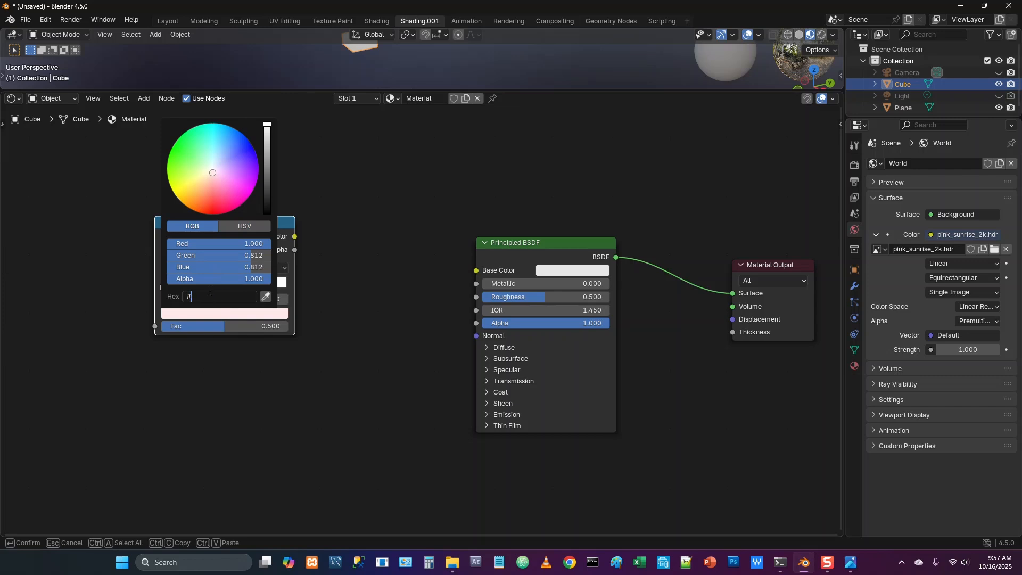
pyautogui.write('FFFF00')
pyautogui.press('Return')
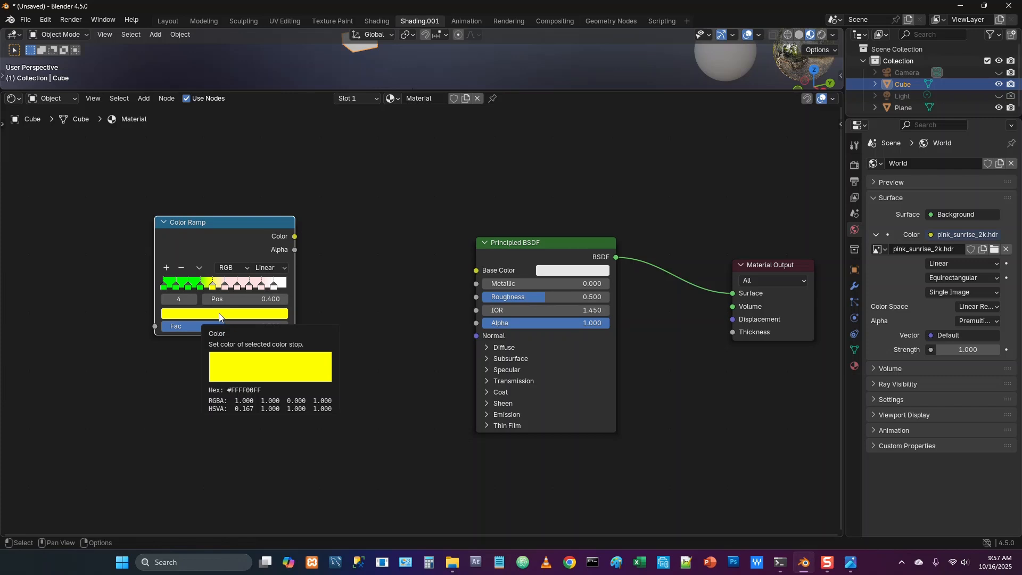
pyautogui.click(224, 287)
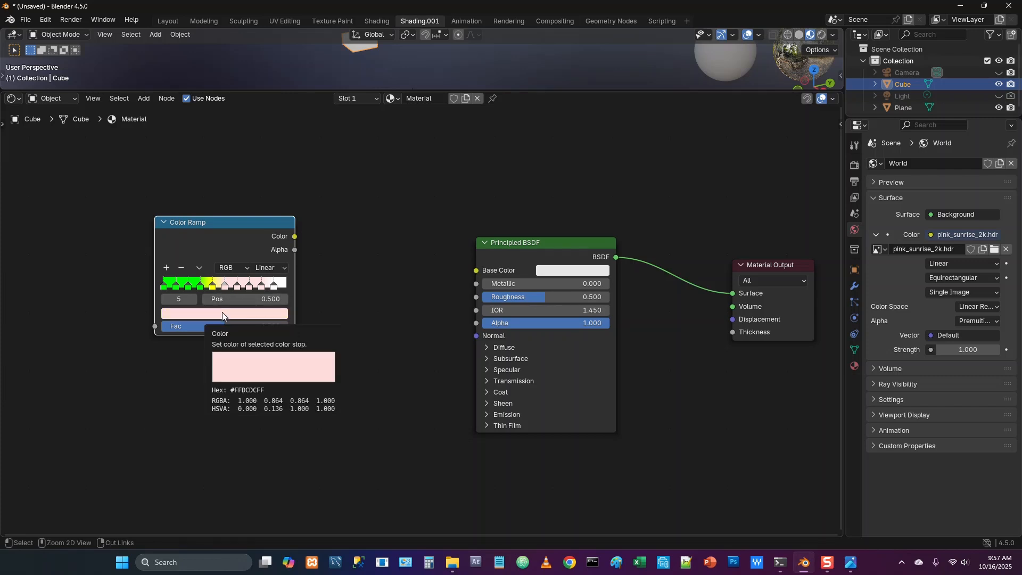
pyautogui.hotkey('ctrl', 'v')
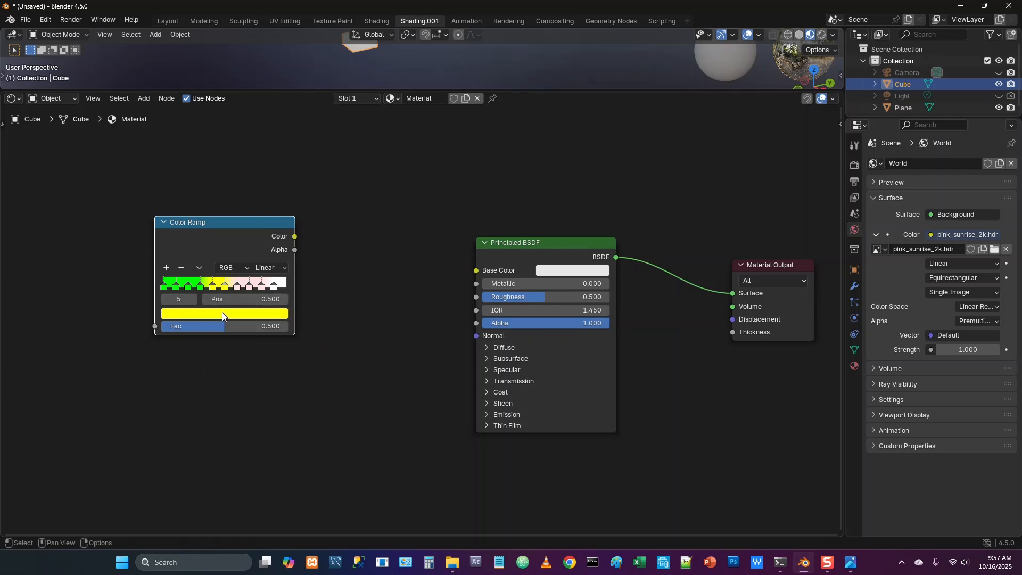
# Set the Color Ramp stop at 0.6 to orange, hex FFA500, and copy that colour to the 0.7 stop
pyautogui.click(238, 287)
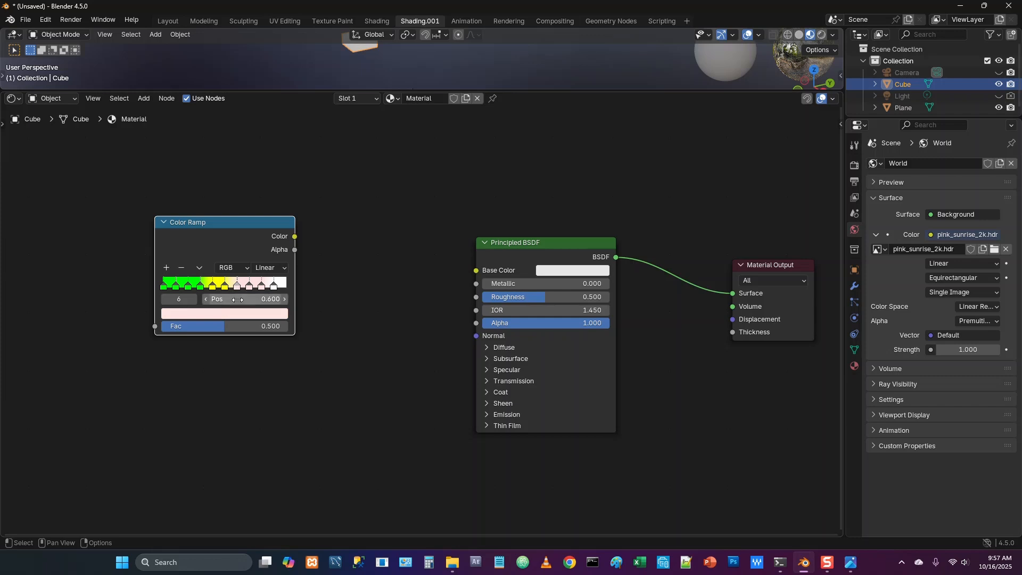
pyautogui.click(231, 316)
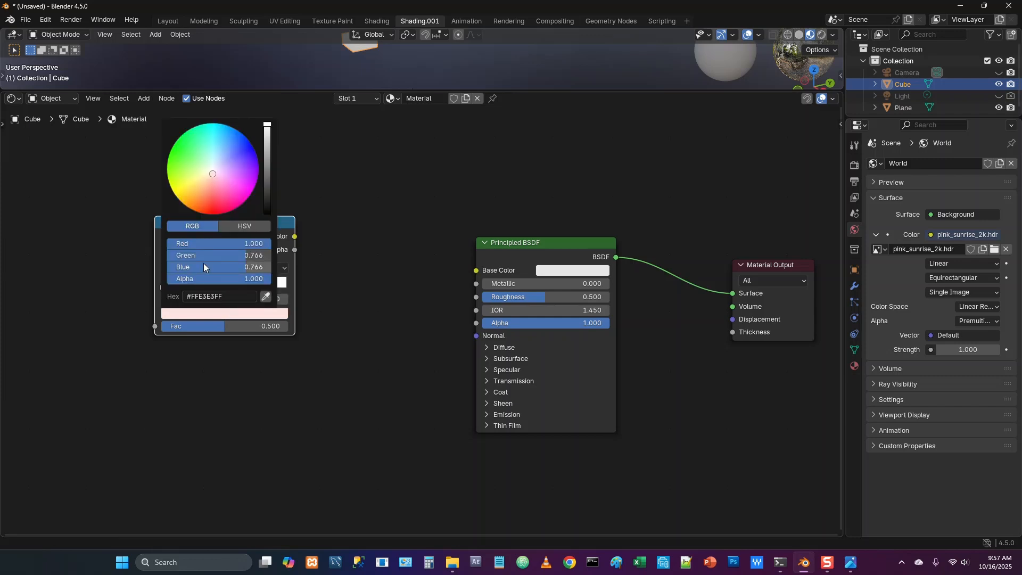
pyautogui.click(201, 294)
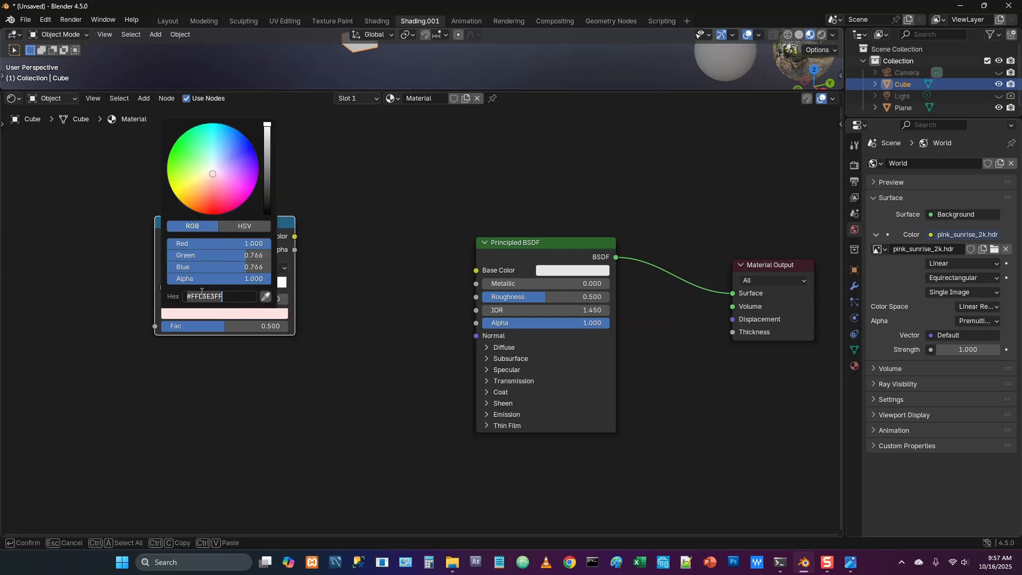
pyautogui.write('#FFA500')
pyautogui.press('Return')
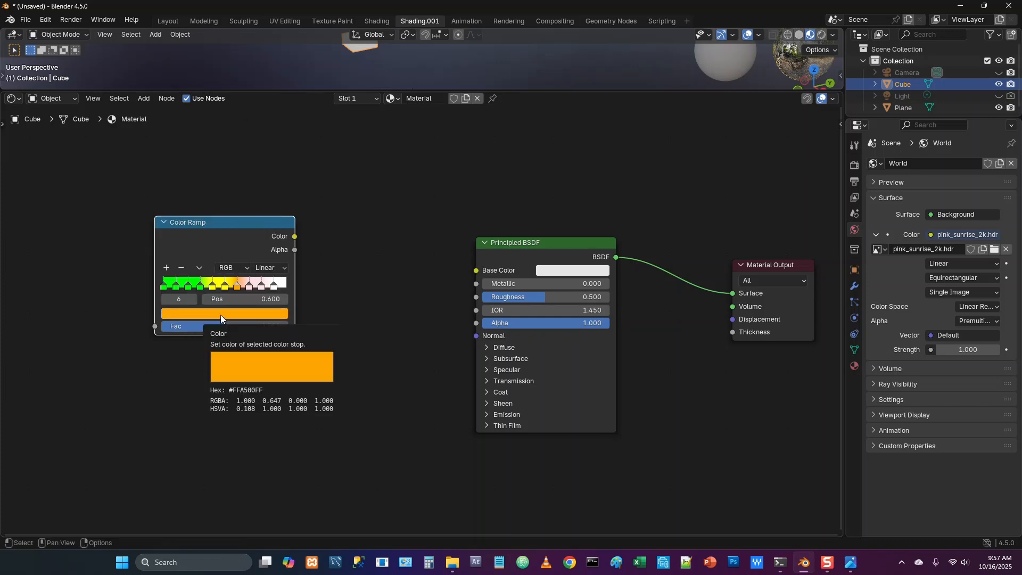
pyautogui.click(248, 286)
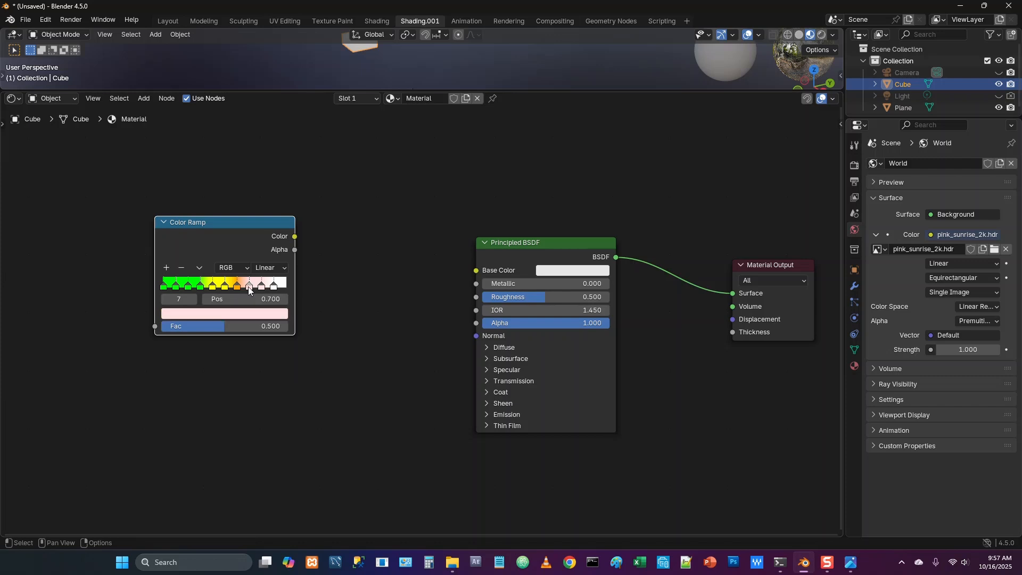
pyautogui.hotkey('ctrl', 'v')
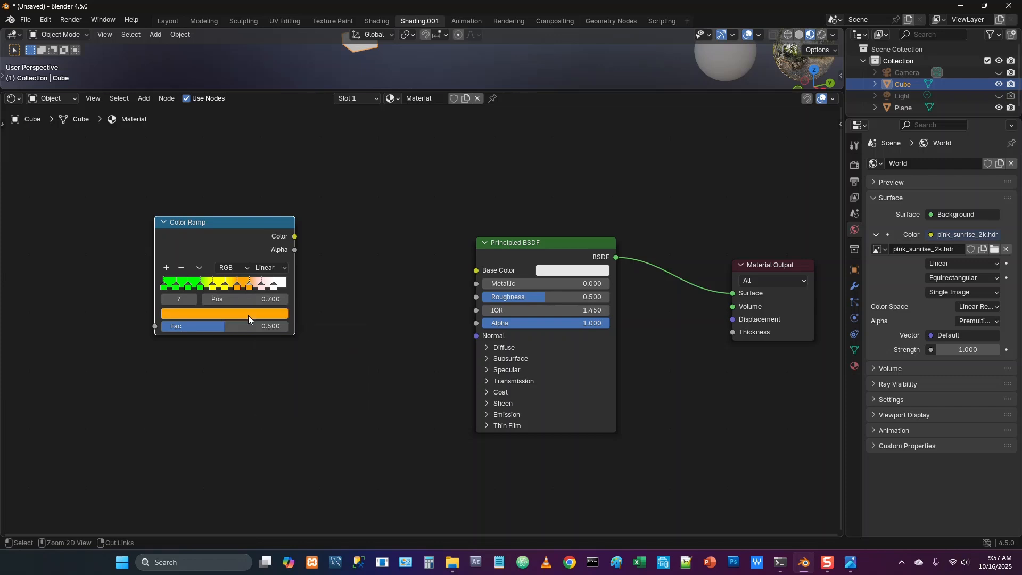
# Set the Color Ramp stop at 0.8 to red, hex FF0000, and copy that colour to the 0.9 stop
pyautogui.click(261, 288)
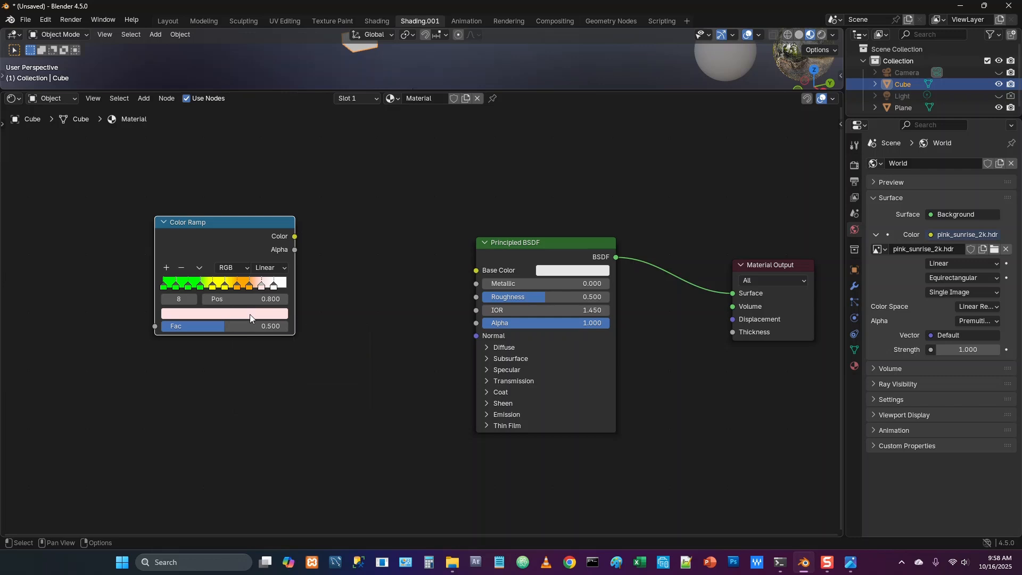
pyautogui.click(250, 314)
pyautogui.click(211, 297)
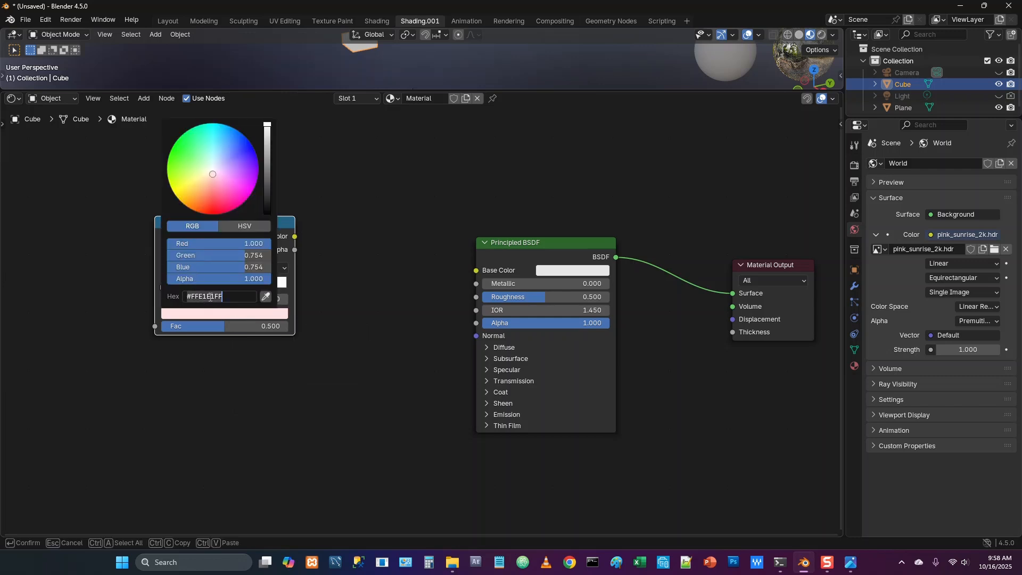
pyautogui.write('#FF0000')
pyautogui.press('Return')
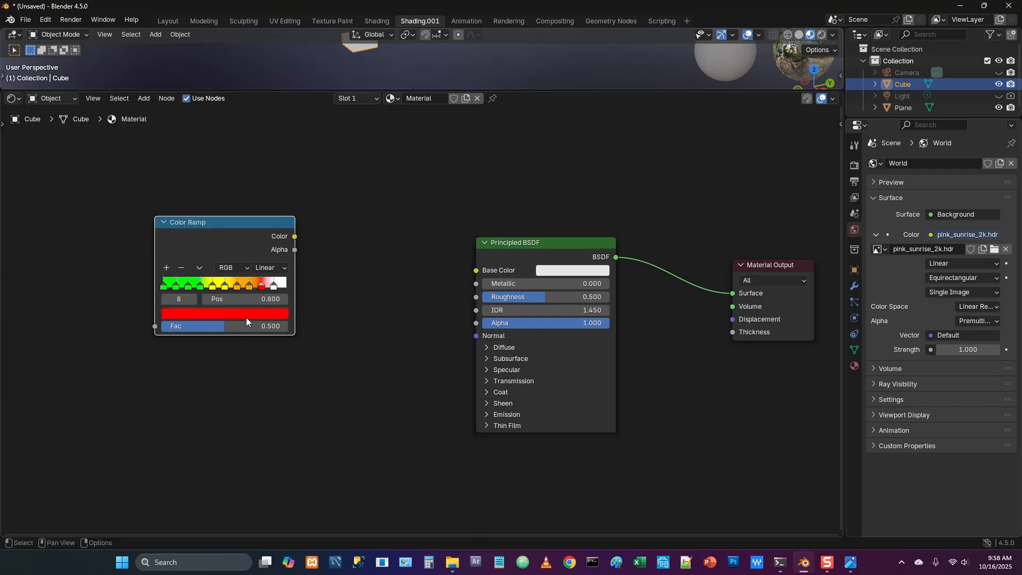
pyautogui.click(273, 285)
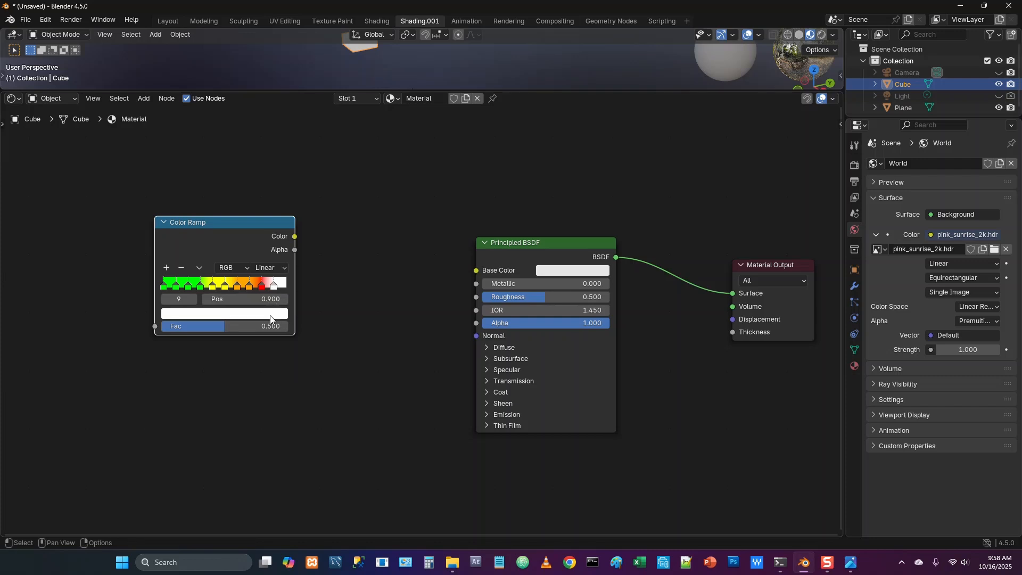
pyautogui.hotkey('ctrl', 'v')
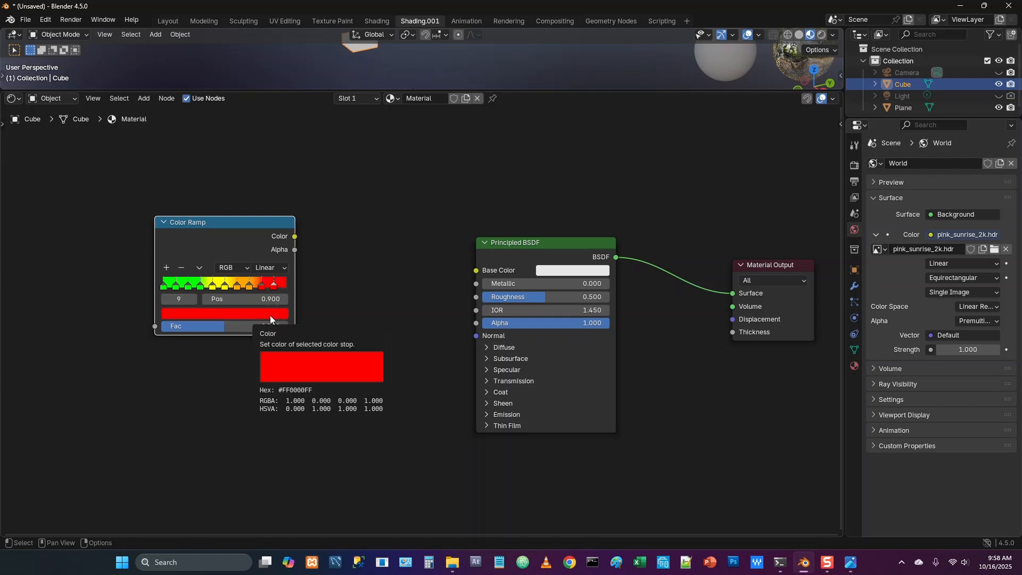
# Change the Color Ramp's interpolation to Cardinal and move the node farther from the Principled BSDF
pyautogui.click(279, 266)
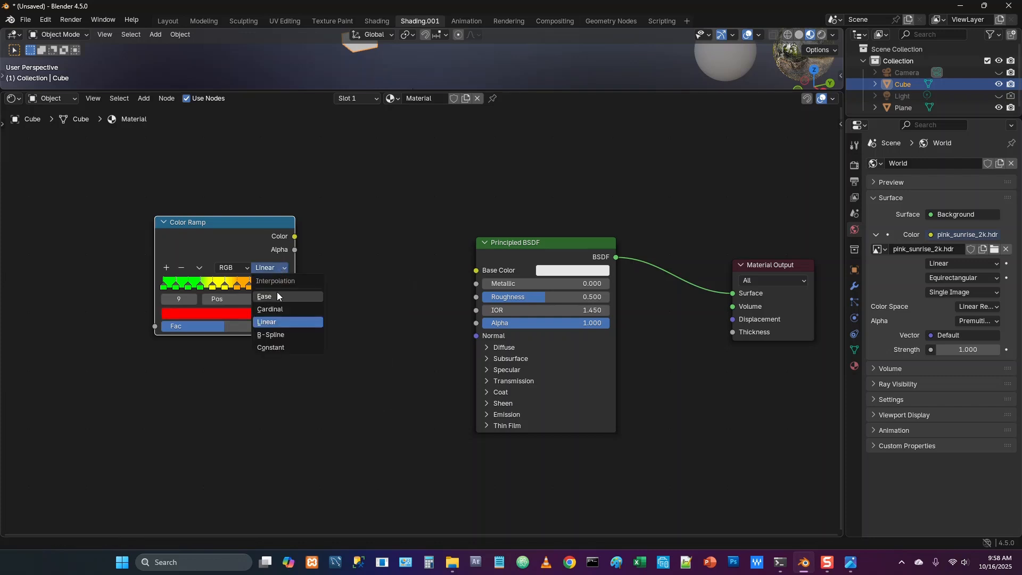
pyautogui.click(280, 308)
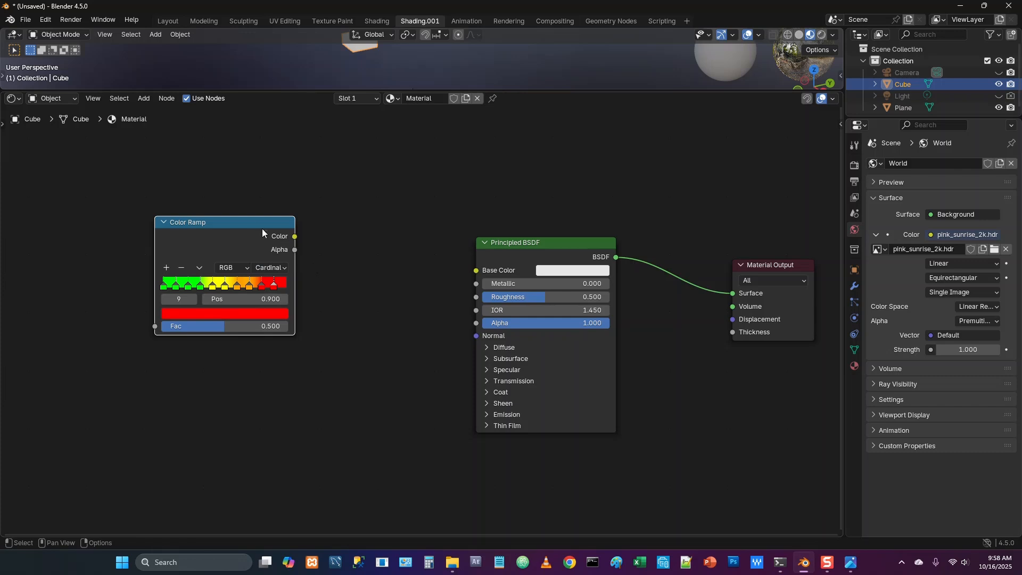
pyautogui.moveTo(261, 233); pyautogui.dragTo(215, 220)
# Add a Mix Color node with Color blending, linking the Color Ramp's Color to input B and its Result to the Principled BSDF's Base Color
pyautogui.hotkey('shift', 'a')
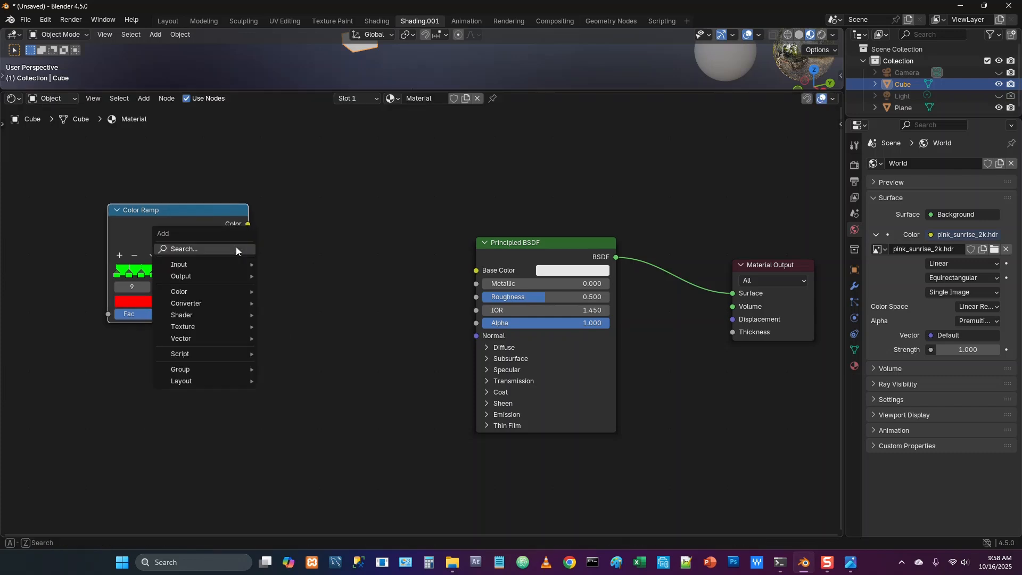
pyautogui.click(235, 248)
pyautogui.click(335, 305)
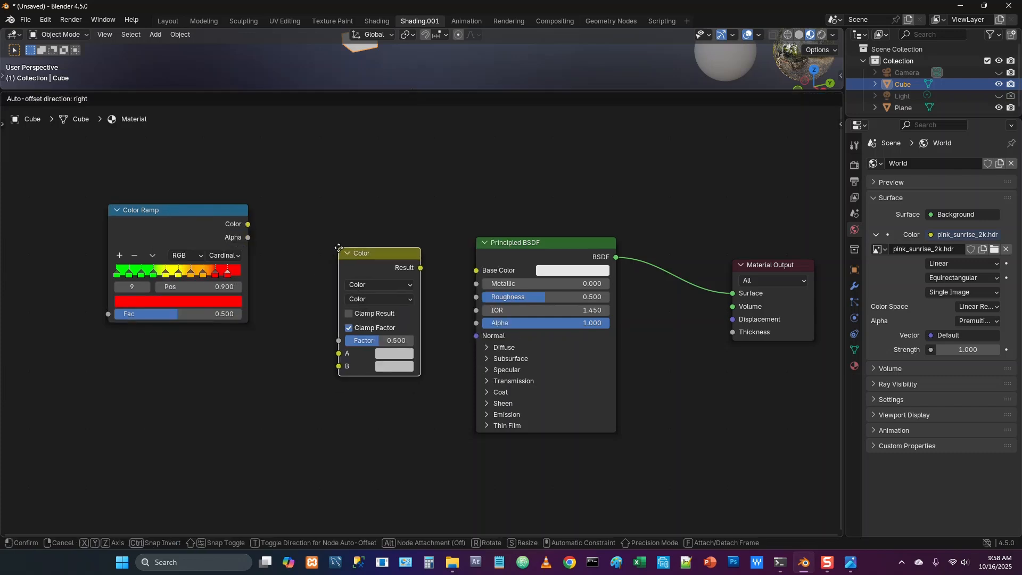
pyautogui.click(335, 248)
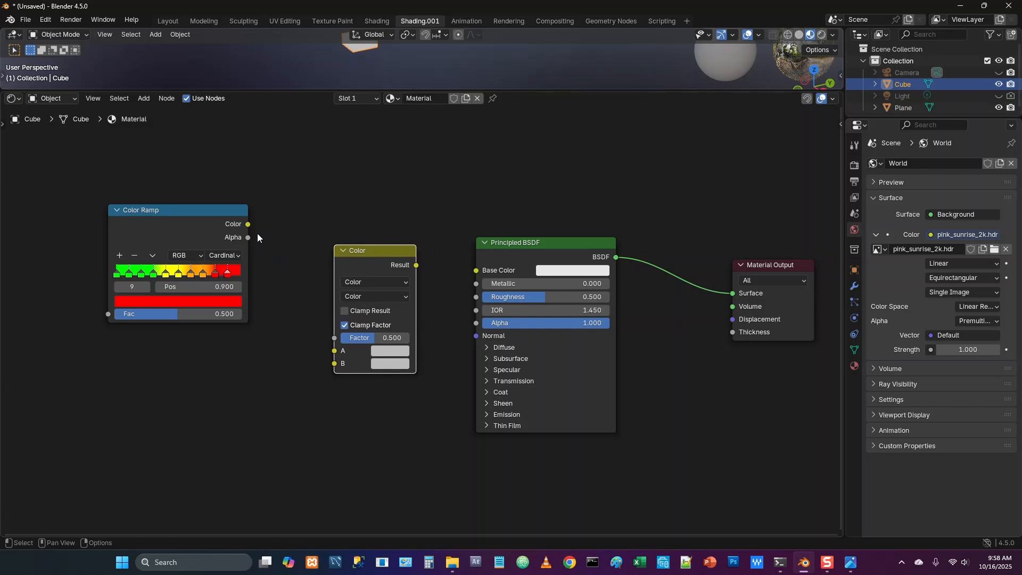
pyautogui.moveTo(249, 227); pyautogui.dragTo(334, 364)
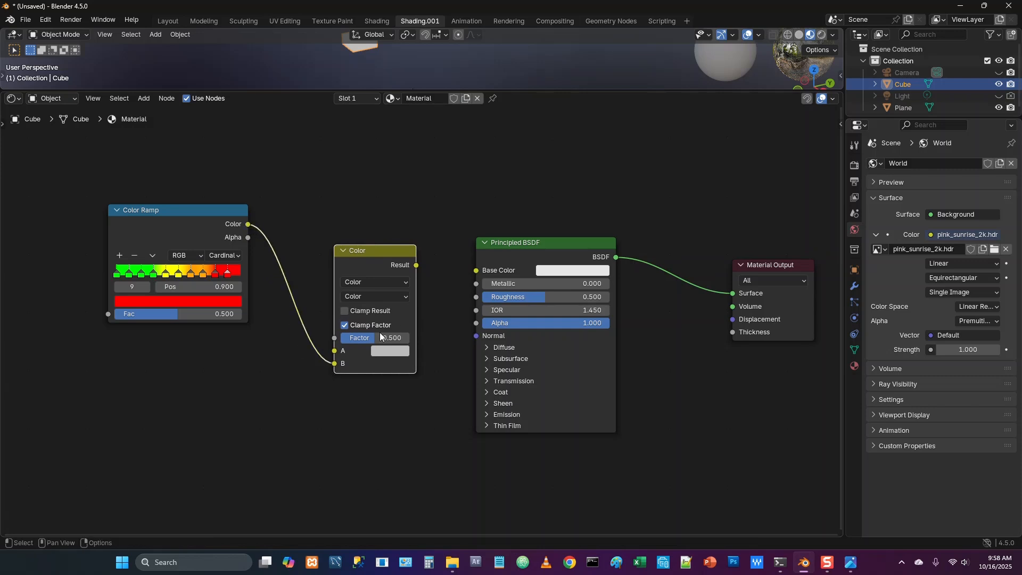
pyautogui.moveTo(419, 267); pyautogui.dragTo(476, 271)
# Turn off Clamp Factor on the Mix Color node and set its A colour to black
pyautogui.click(346, 324)
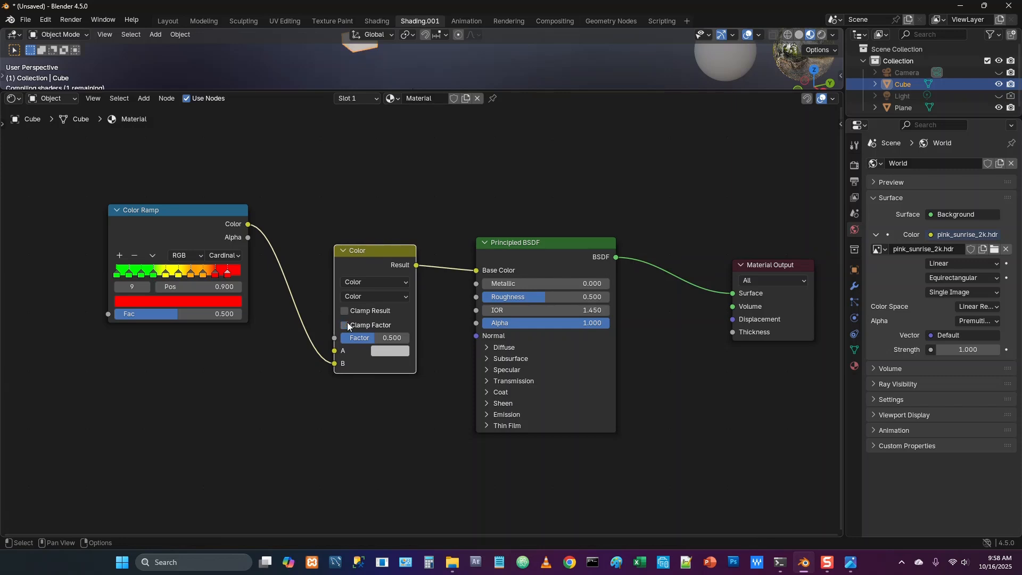
pyautogui.click(384, 352)
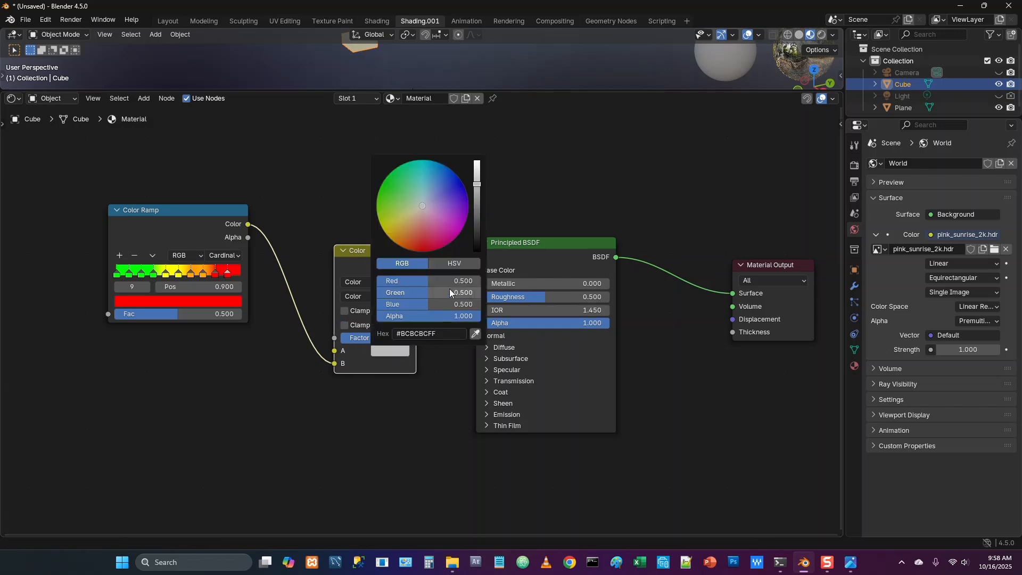
pyautogui.moveTo(475, 184); pyautogui.dragTo(477, 251)
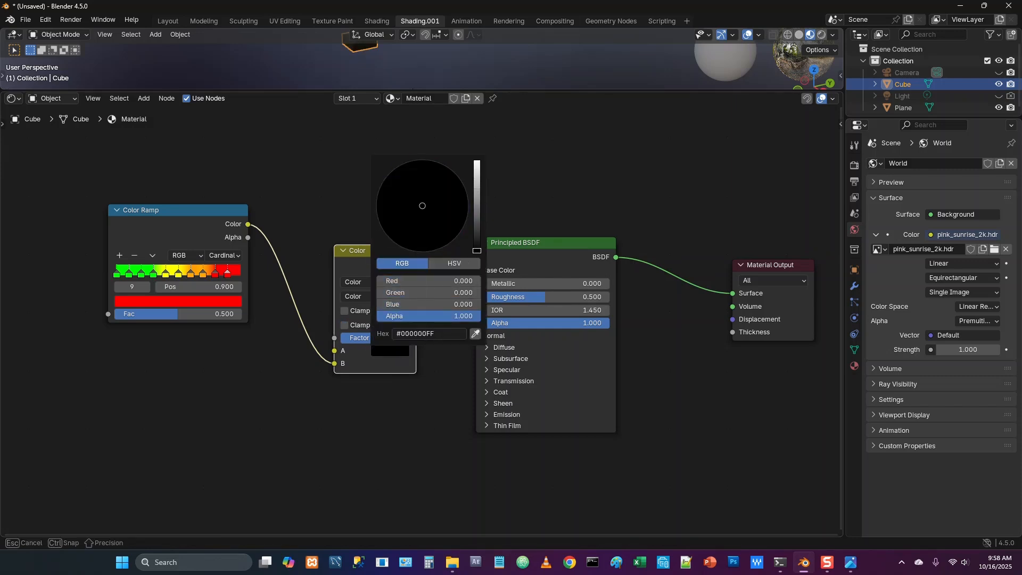
pyautogui.scroll(-1, 400, 413)
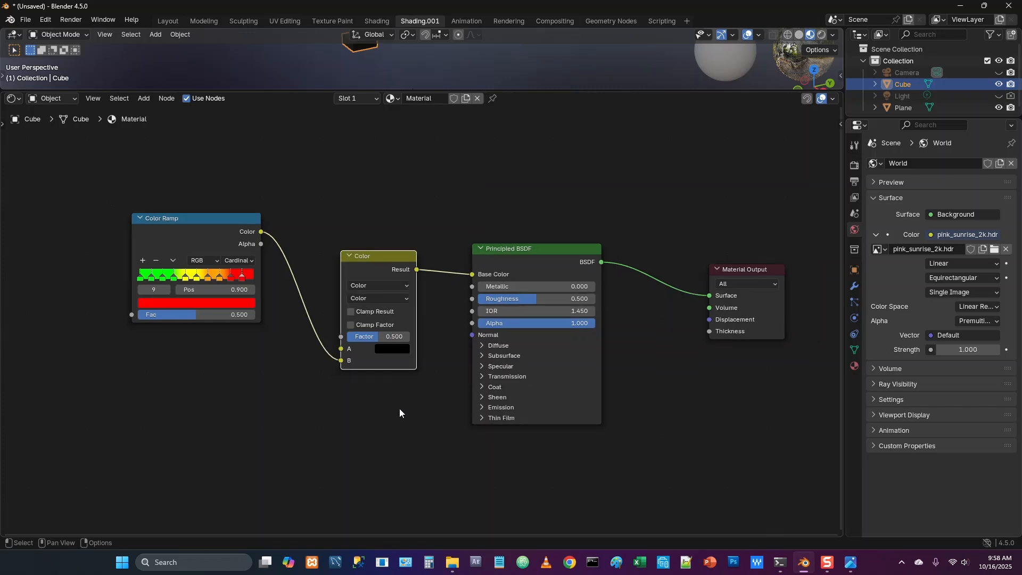
# Rename the cube's material to band
pyautogui.click(416, 100)
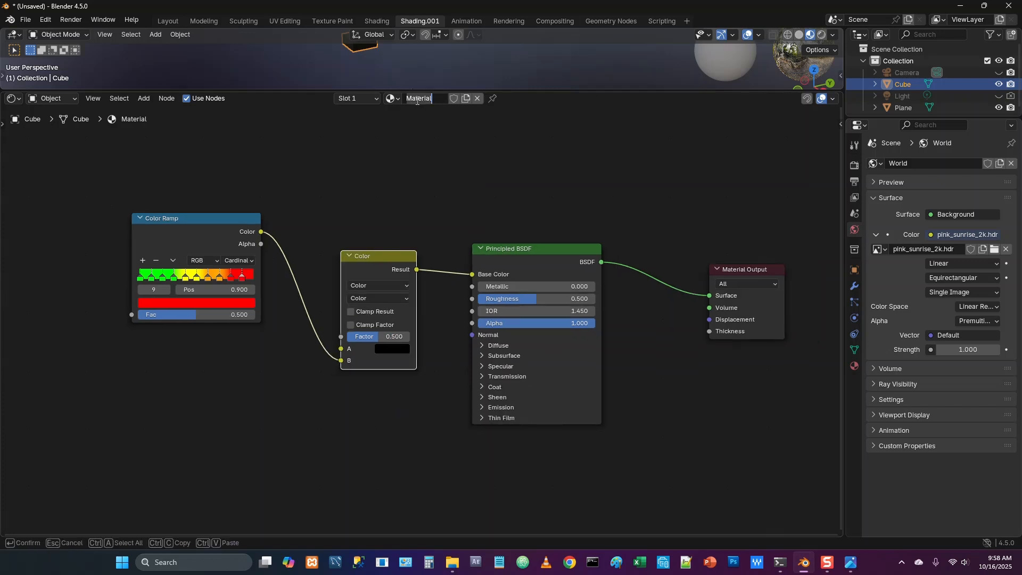
pyautogui.write('band')
pyautogui.press('Return')
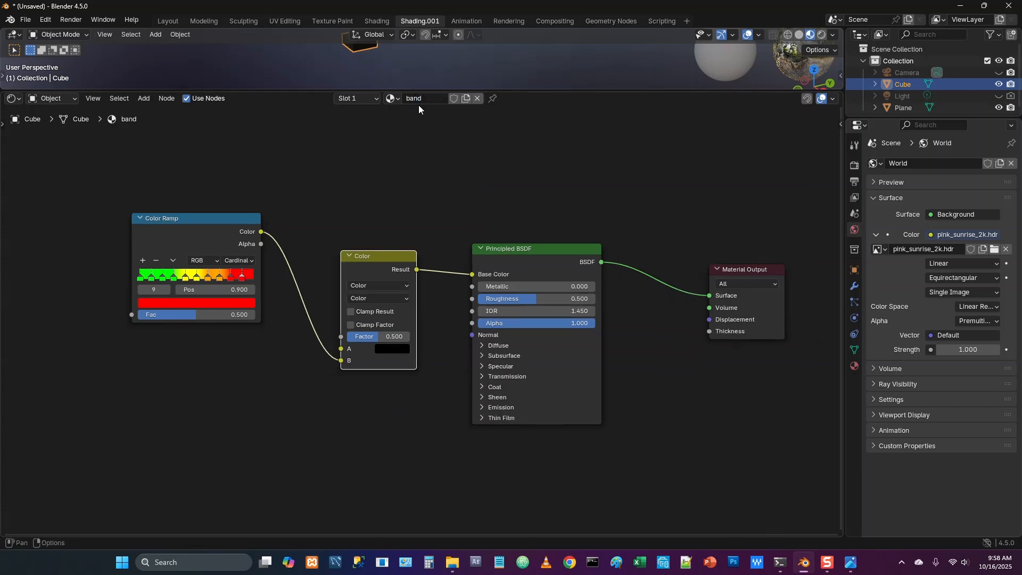
# Duplicate the Geometry Nodes workspace and join the spreadsheet area into the 3D viewport in the copy
pyautogui.click(603, 20)
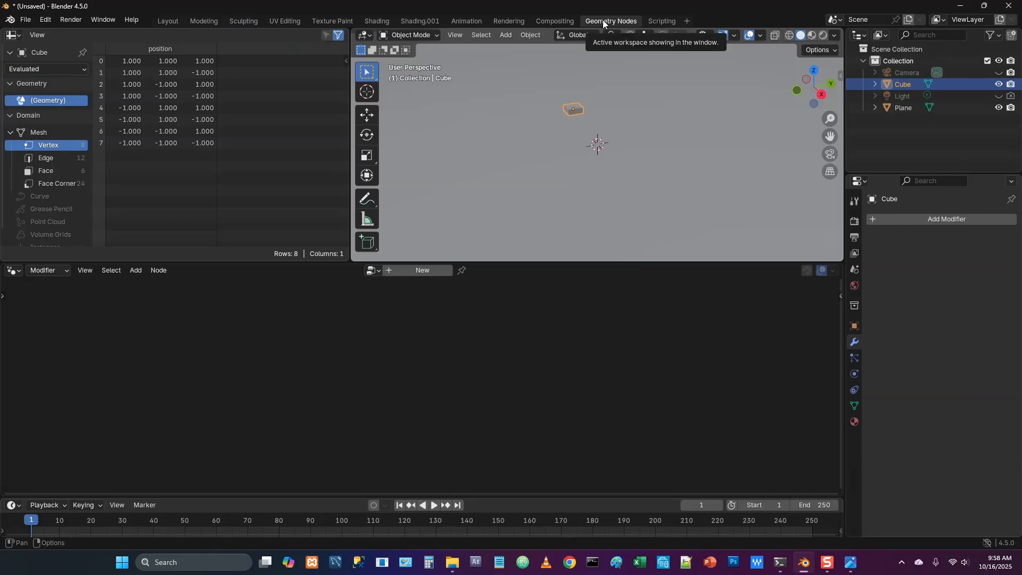
pyautogui.rightClick(603, 20)
pyautogui.click(544, 38)
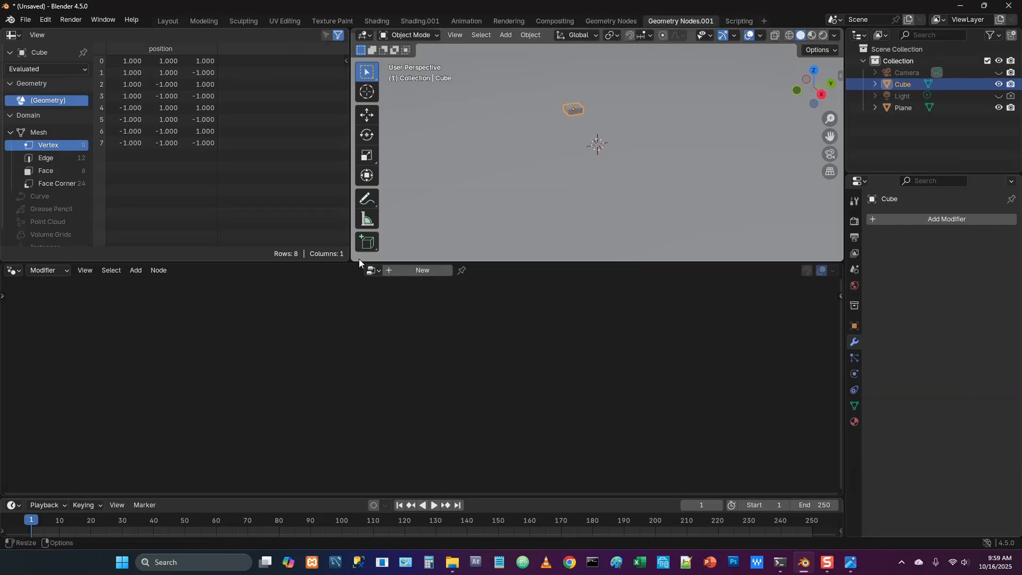
pyautogui.moveTo(359, 258); pyautogui.dragTo(285, 275)
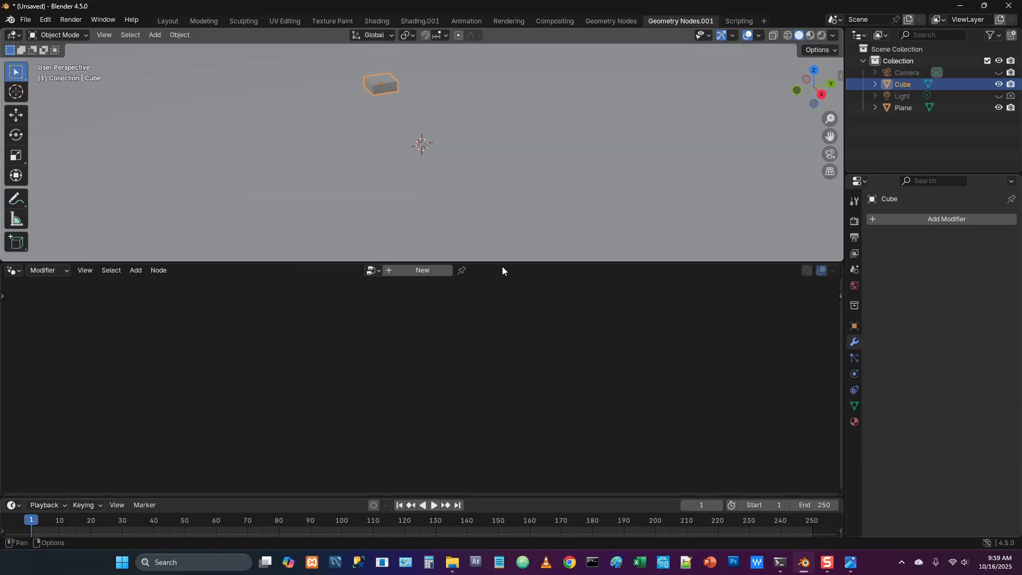
pyautogui.moveTo(831, 136); pyautogui.dragTo(801, 270)
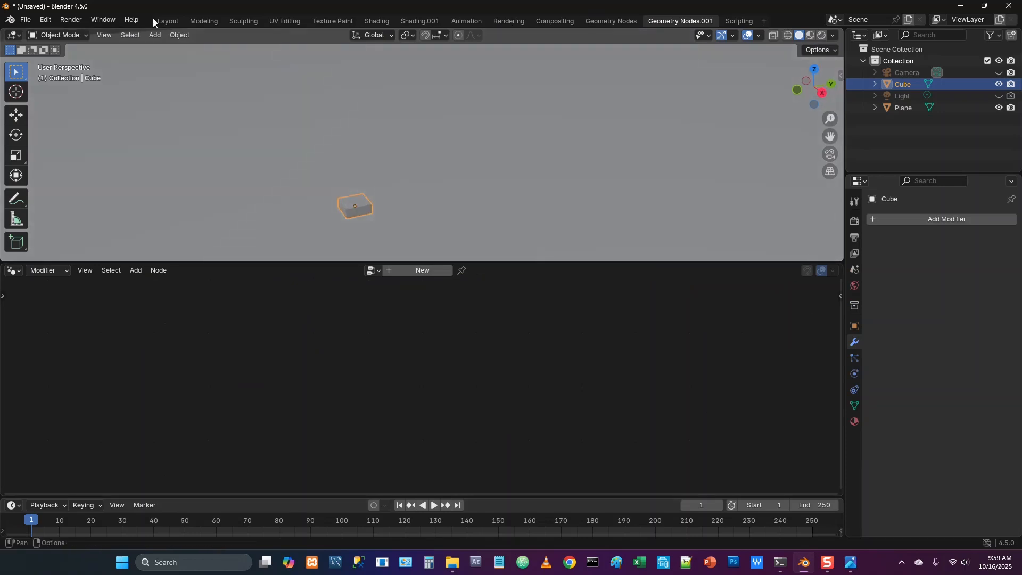
# Add a Bevel modifier to the cube with an amount of 0.125 m and 4 segments
pyautogui.click(168, 19)
pyautogui.click(855, 361)
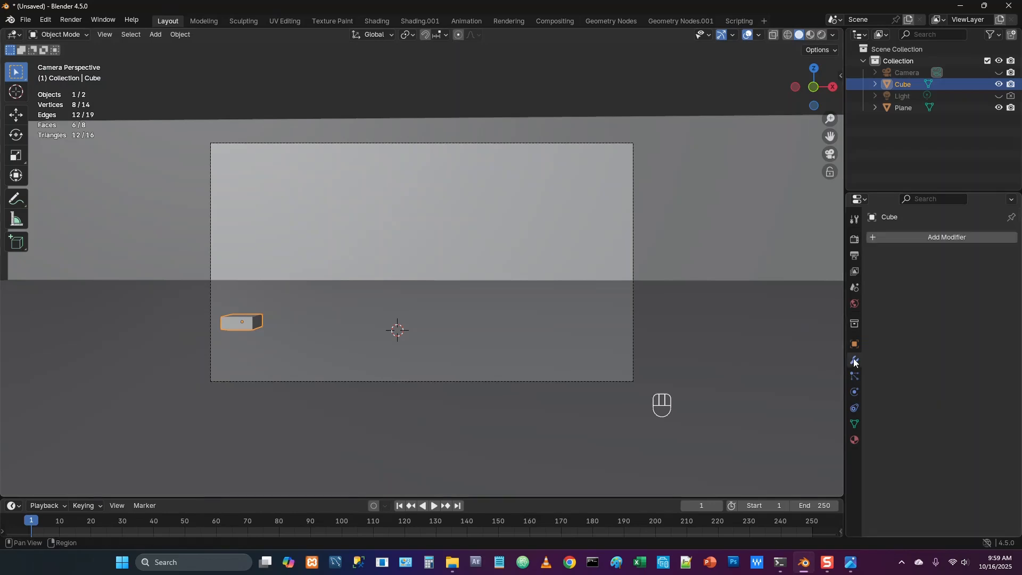
pyautogui.click(918, 238)
pyautogui.click(890, 239)
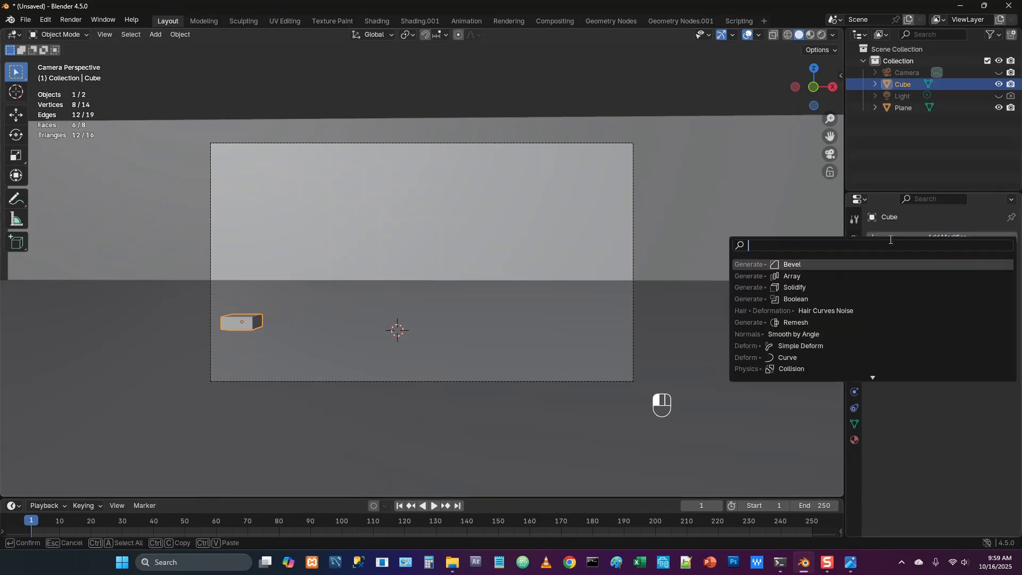
pyautogui.click(835, 269)
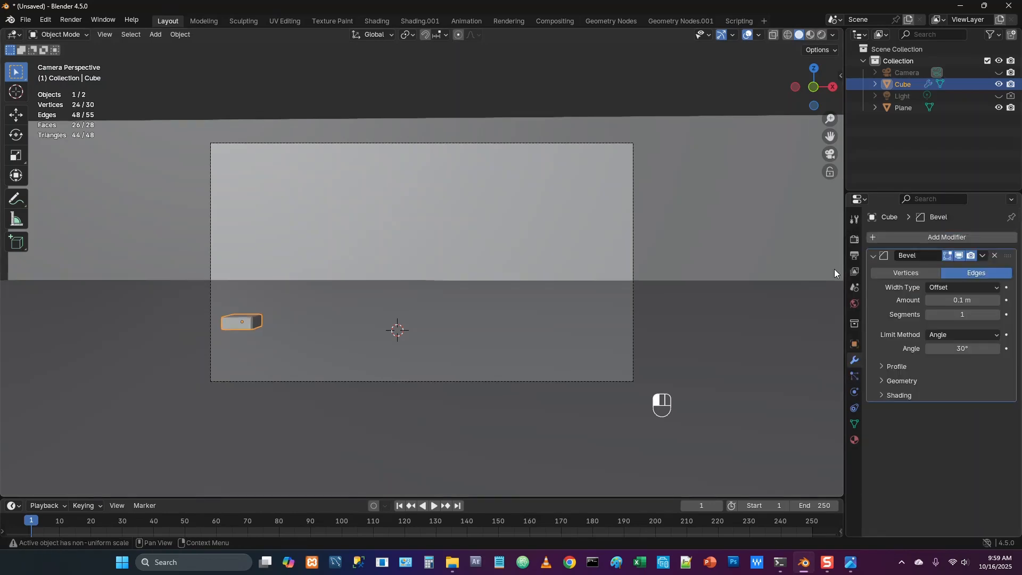
pyautogui.click(968, 302)
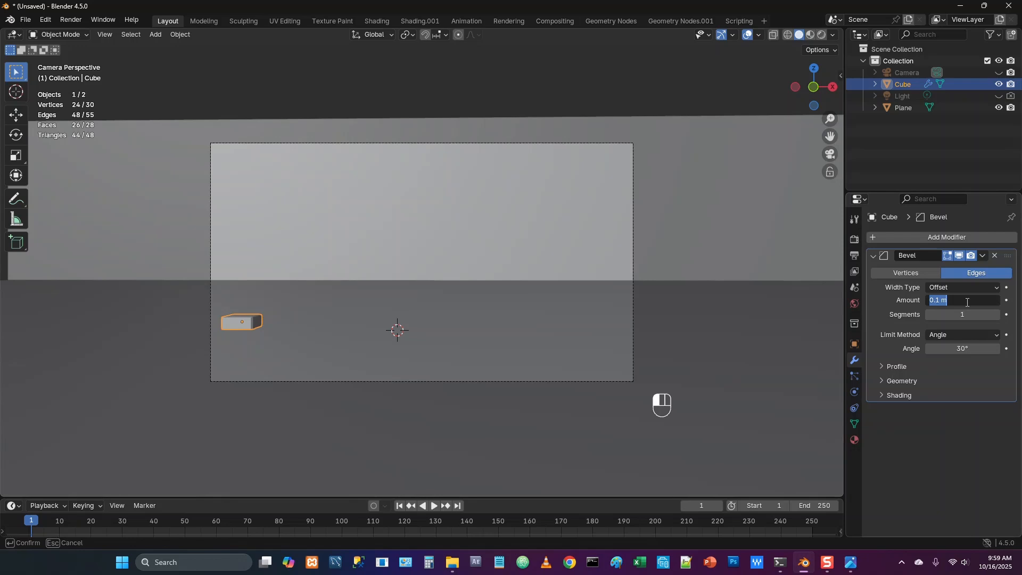
pyautogui.write('0.125')
pyautogui.press('Return')
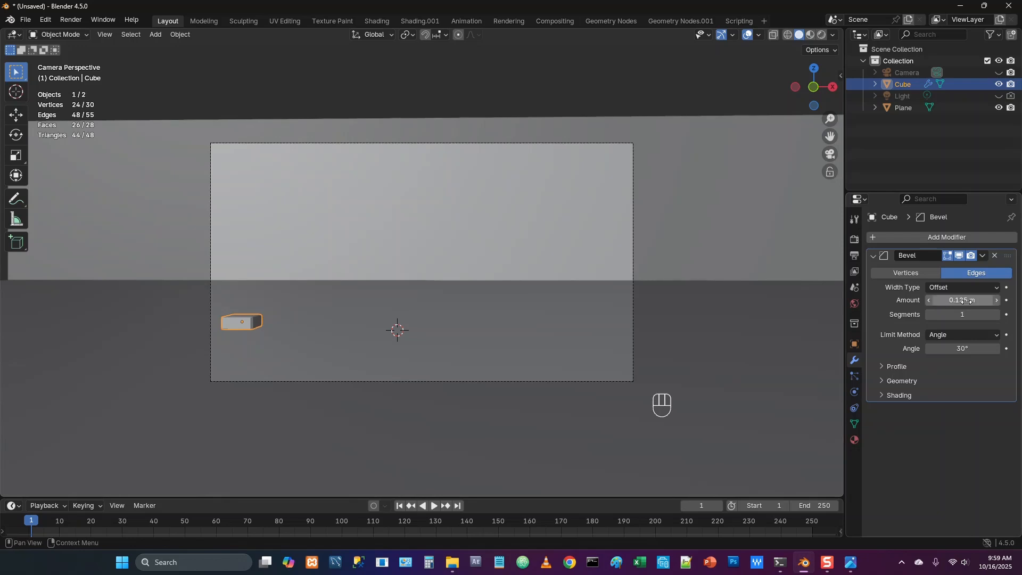
pyautogui.click(953, 315)
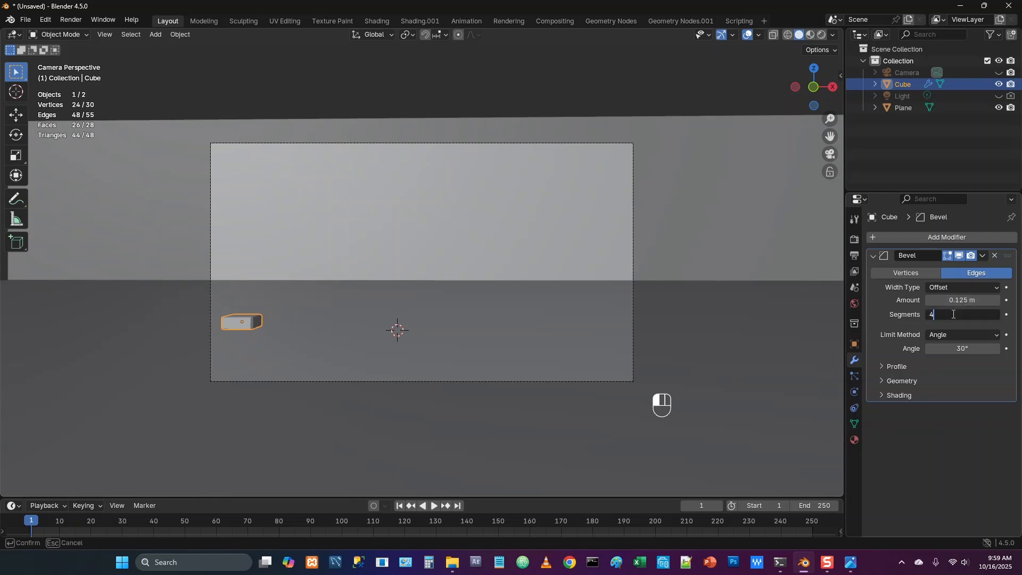
pyautogui.write('4')
pyautogui.press('Return')
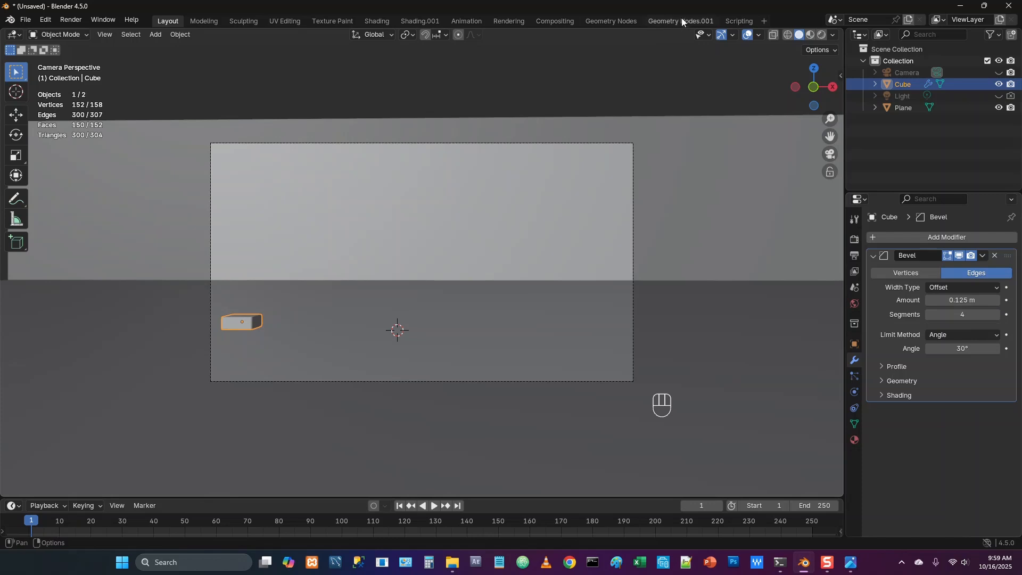
# Save the file as tutorial_03.blend and create a new Geometry Nodes tree on the cube, moving Group Output farther from Group Input
pyautogui.click(653, 23)
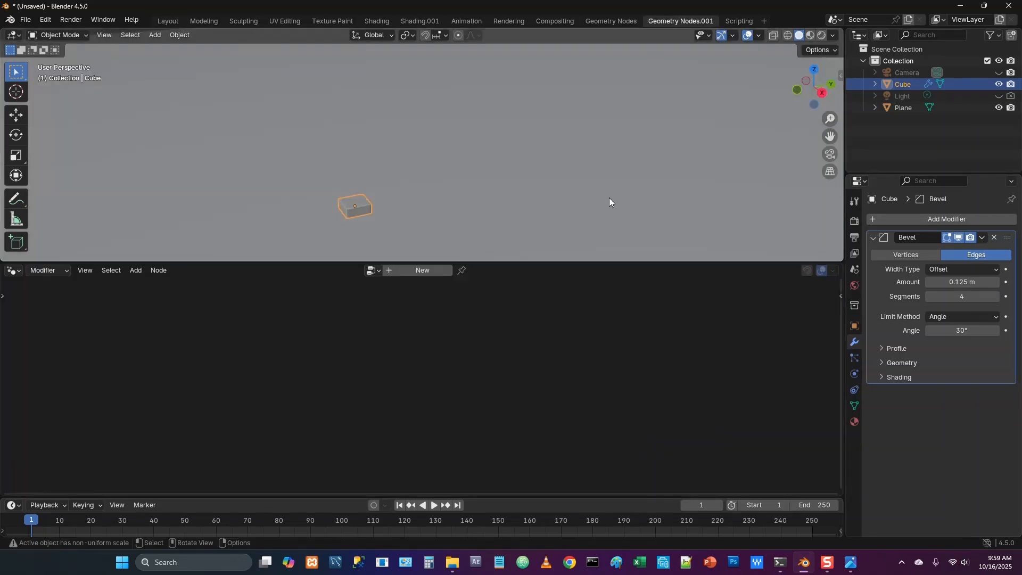
pyautogui.hotkey('ctrl', 's')
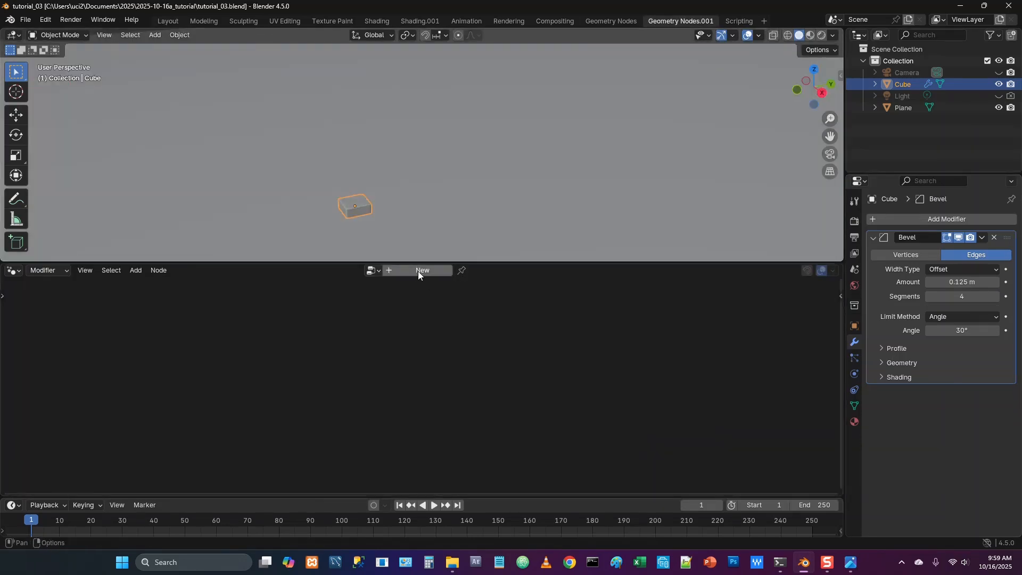
pyautogui.click(417, 271)
pyautogui.moveTo(360, 382); pyautogui.dragTo(327, 351, button='middle')
pyautogui.moveTo(458, 263); pyautogui.dragTo(490, 75)
pyautogui.moveTo(408, 240); pyautogui.dragTo(396, 248, button='middle')
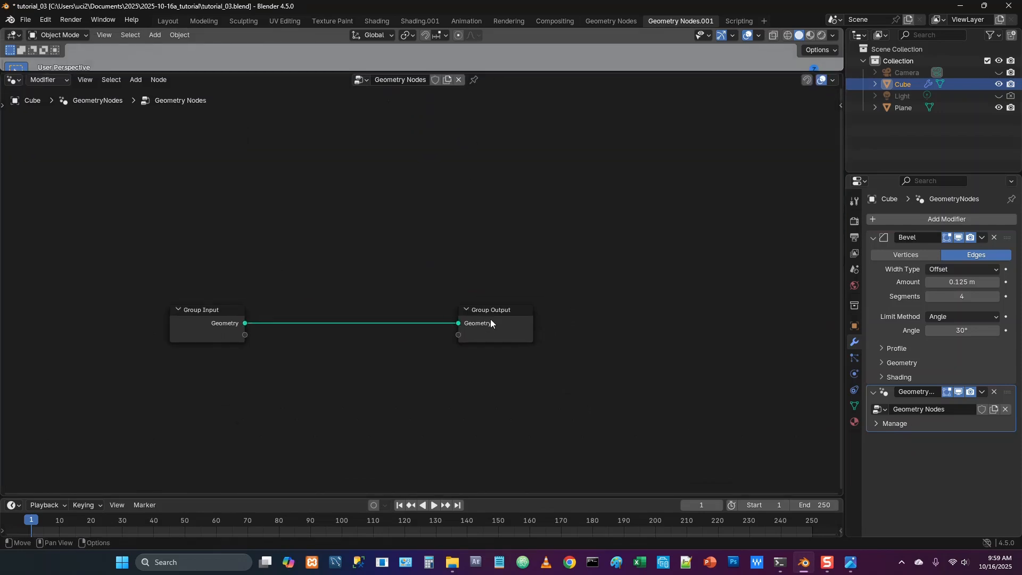
pyautogui.moveTo(495, 313); pyautogui.dragTo(602, 312)
# Add a Mesh Line node above the Group Input node
pyautogui.click(417, 276)
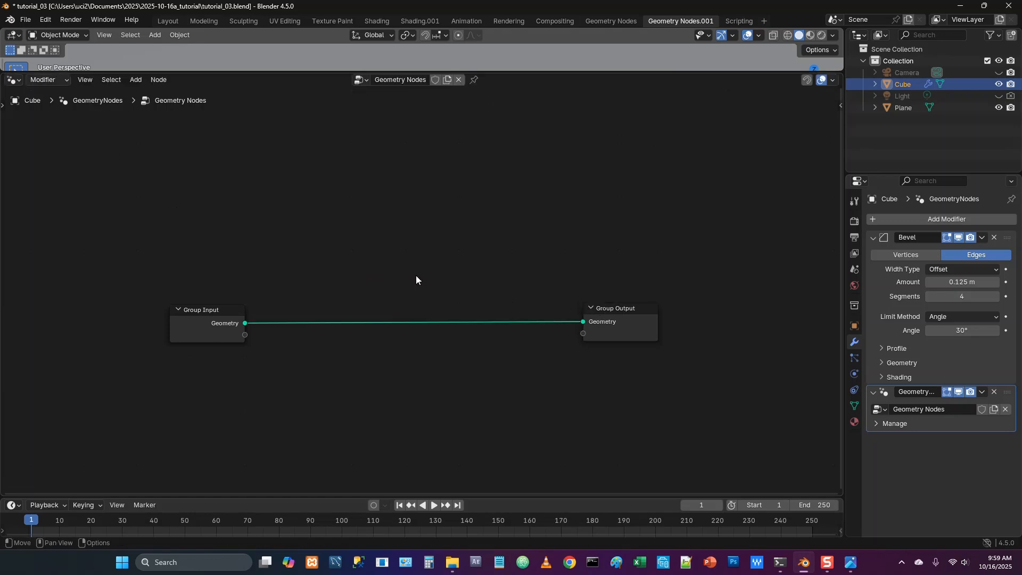
pyautogui.hotkey('shift', 'a')
pyautogui.click(399, 276)
pyautogui.write('mes')
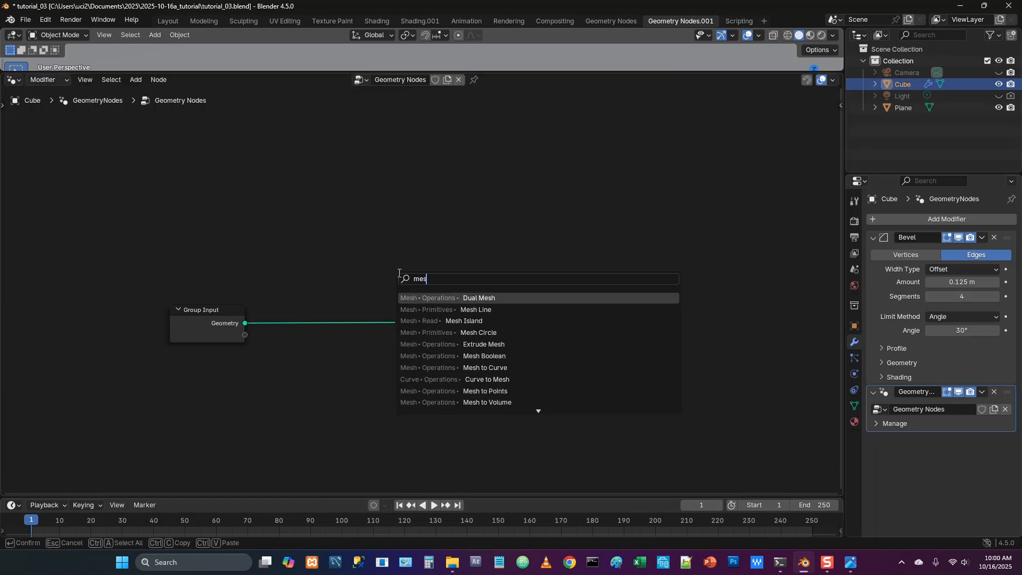
pyautogui.press('Down')
pyautogui.press('Down')
pyautogui.press('Up')
pyautogui.press('Up')
pyautogui.press('Down')
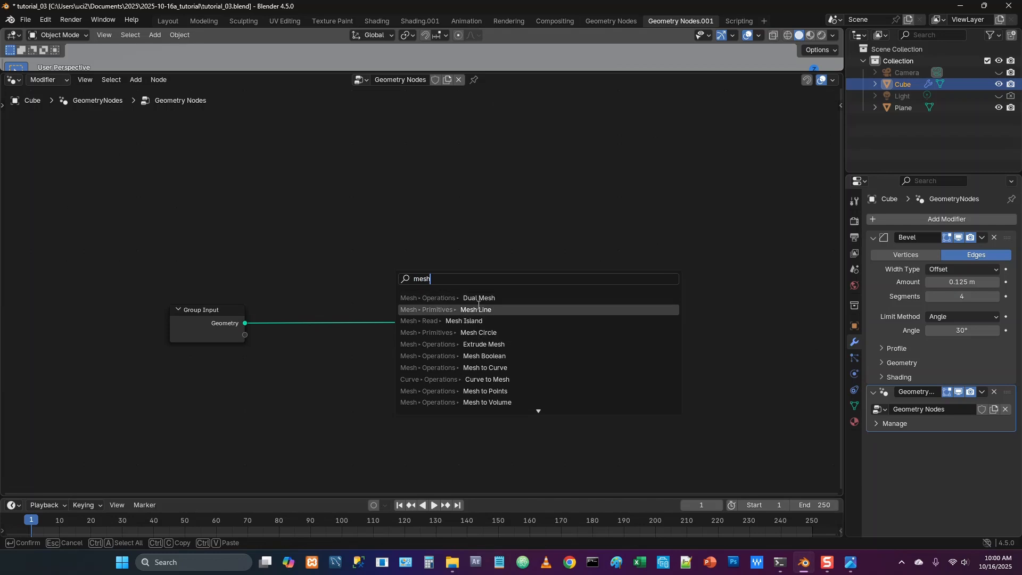
pyautogui.press('Return')
pyautogui.click(197, 143)
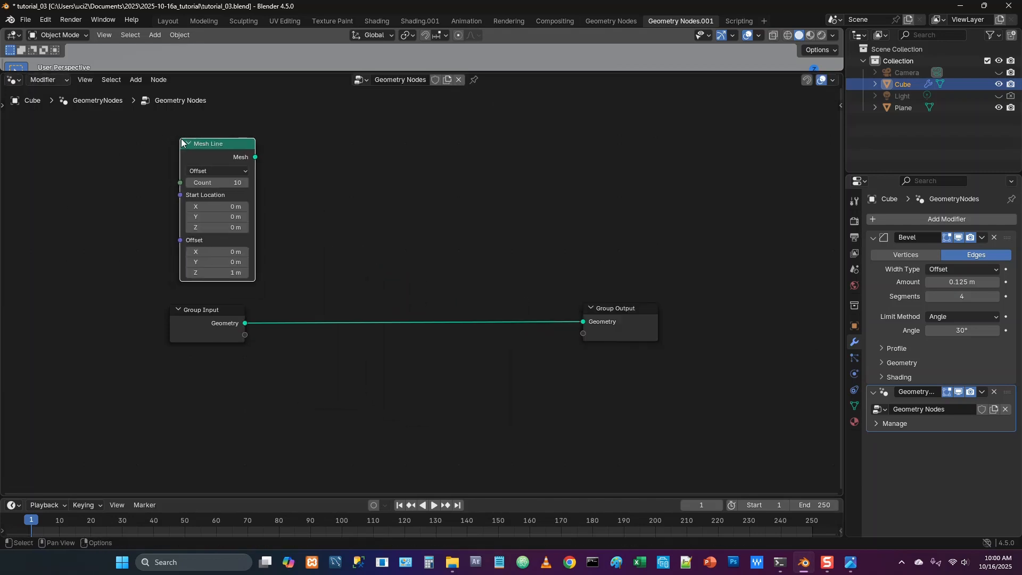
# Add an Instance on Points node before Group Output, linking Mesh Line's Mesh to Points and Group Input's Geometry to Instance
pyautogui.hotkey('shift', 'a')
pyautogui.click(340, 234)
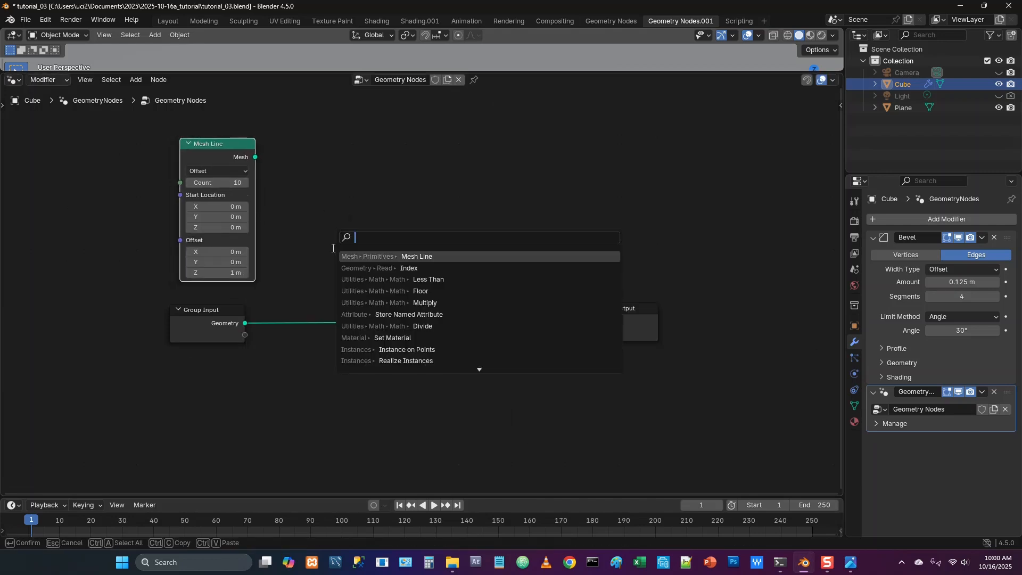
pyautogui.write('insta')
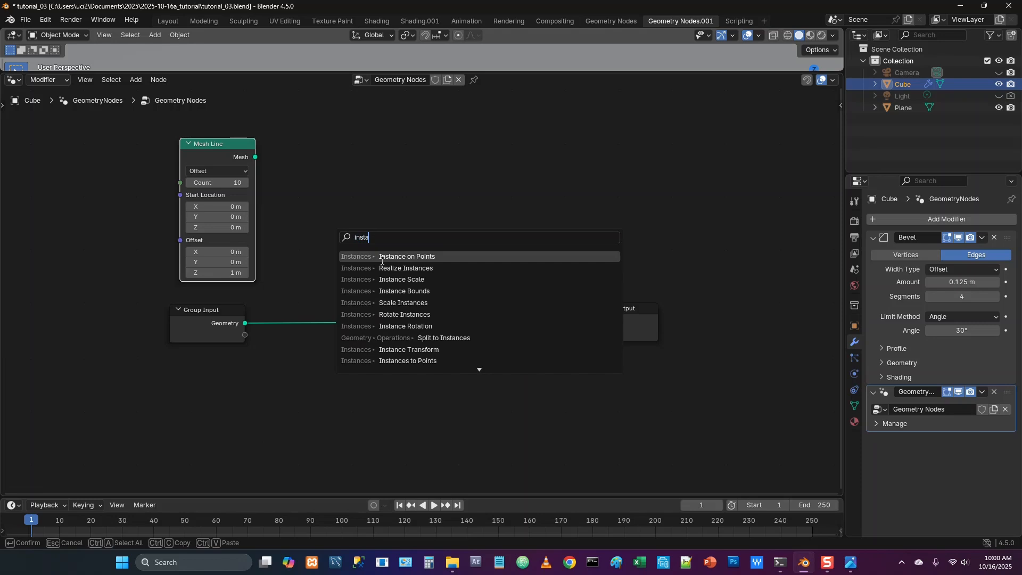
pyautogui.click(392, 257)
pyautogui.click(405, 255)
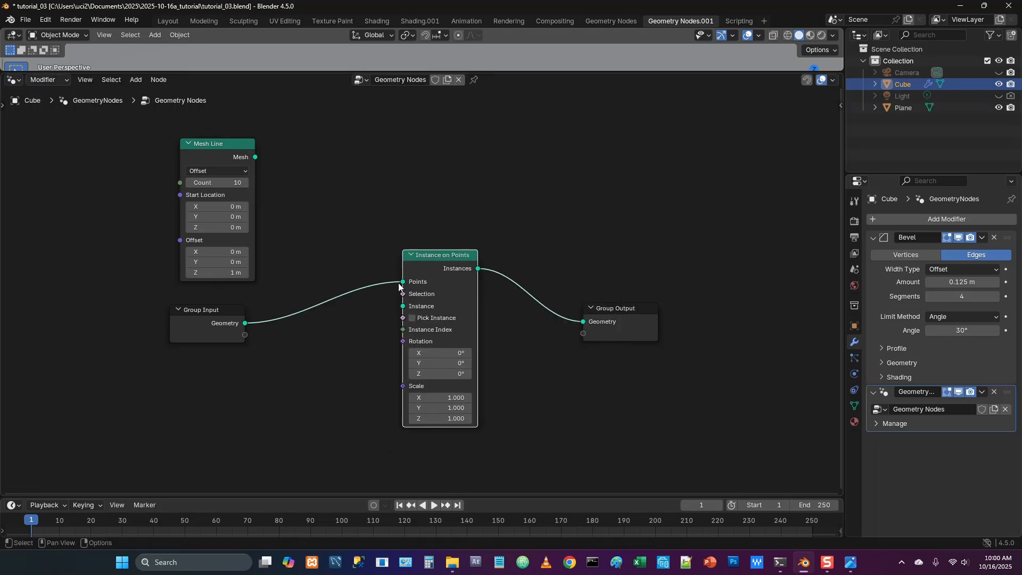
pyautogui.moveTo(402, 282); pyautogui.dragTo(398, 307)
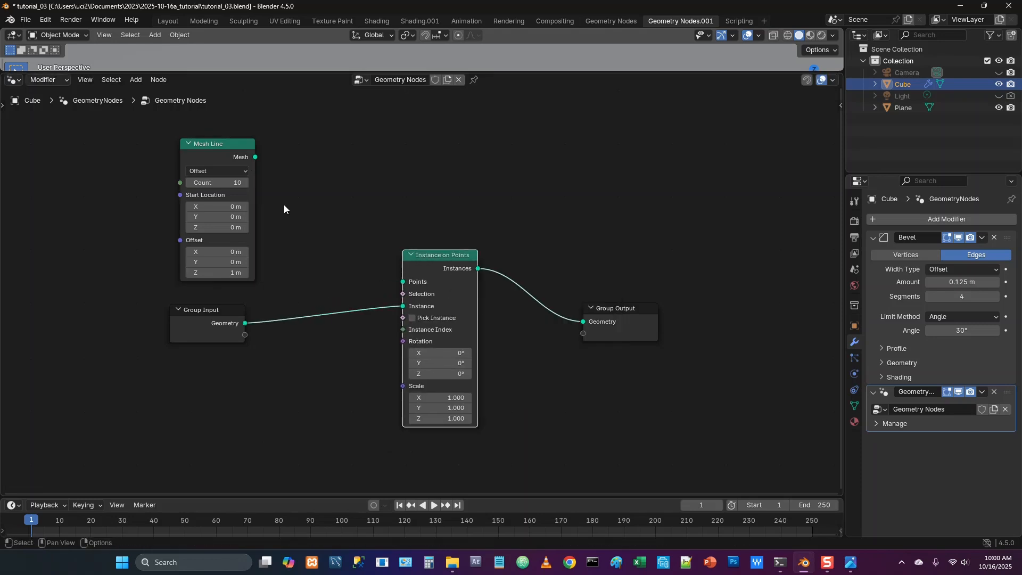
pyautogui.moveTo(255, 158); pyautogui.dragTo(399, 283)
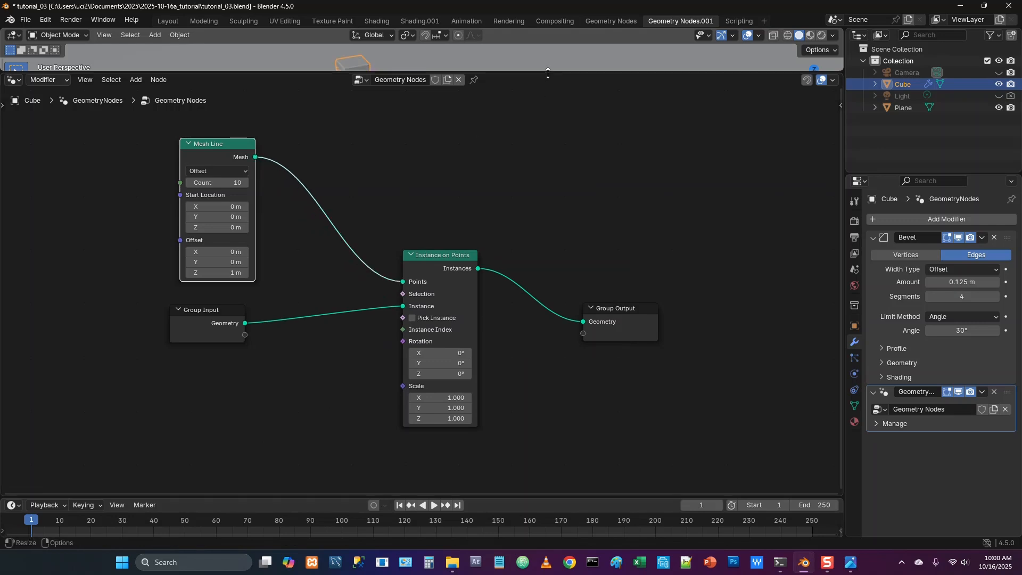
# Try a Z offset of 0.4 m on the Mesh Line node
pyautogui.doubleClick(230, 273)
pyautogui.write('.4')
pyautogui.press('Return')
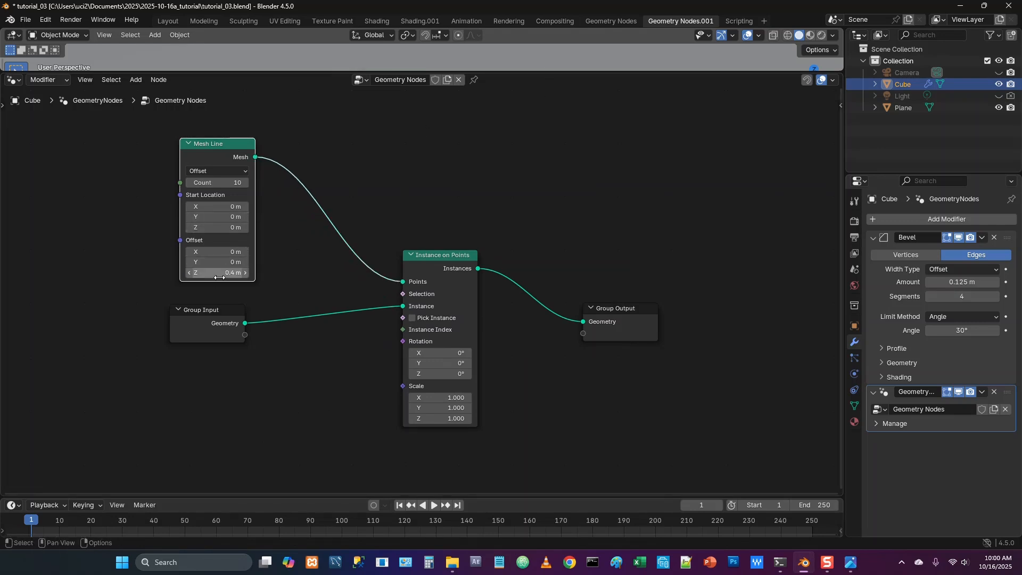
# Set the Mesh Line's Z offset to 2.5 m and enlarge the 3D viewport to show the stacked cubes
pyautogui.doubleClick(224, 273)
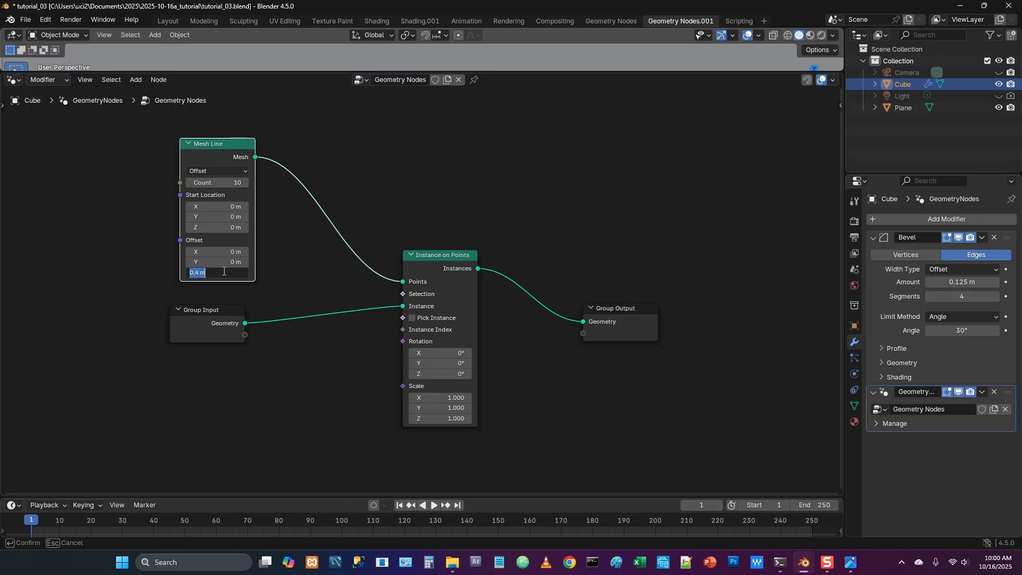
pyautogui.write('2.5')
pyautogui.press('Return')
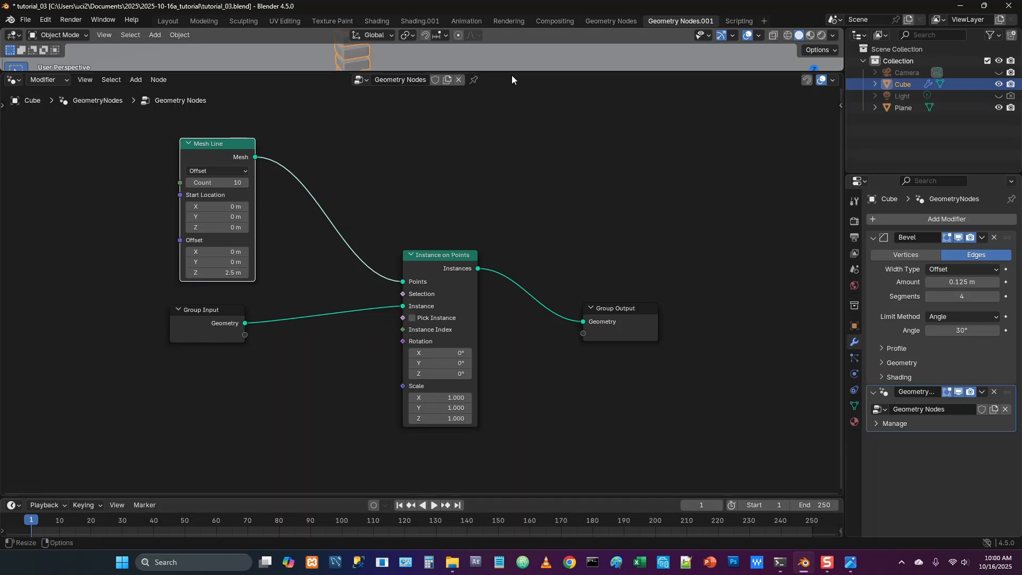
pyautogui.moveTo(512, 73); pyautogui.dragTo(505, 228)
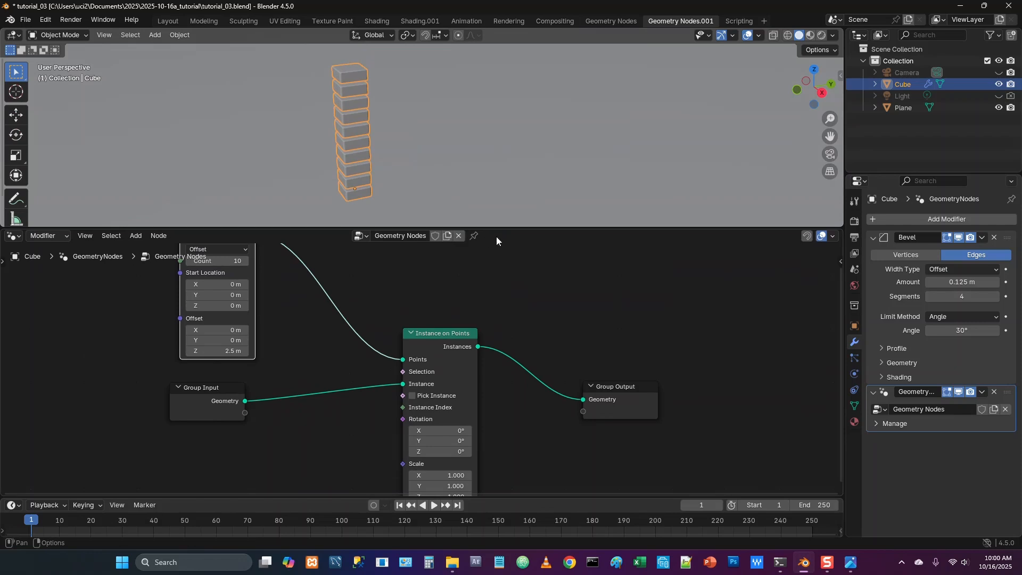
pyautogui.moveTo(516, 229); pyautogui.dragTo(524, 158)
# Insert a Set Material node using the band material between Instance on Points and Group Output, and space the nodes apart
pyautogui.moveTo(607, 350); pyautogui.dragTo(699, 341)
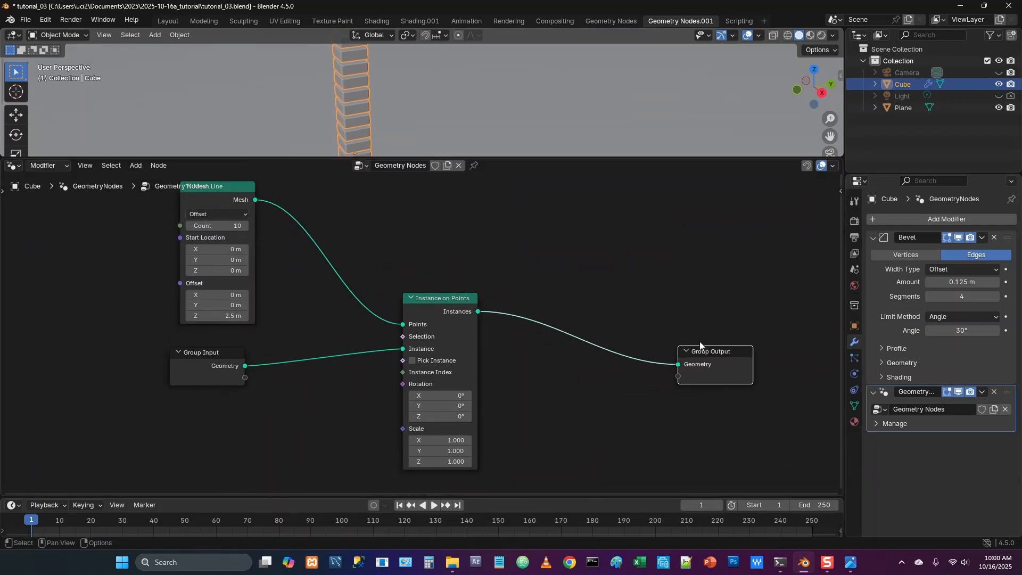
pyautogui.hotkey('shift', 'a')
pyautogui.write('set')
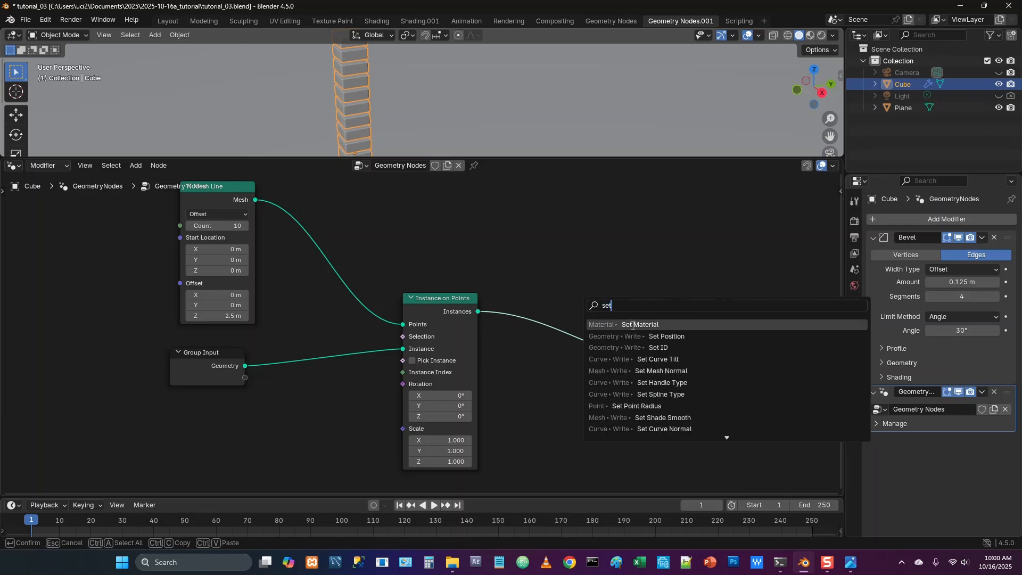
pyautogui.click(632, 325)
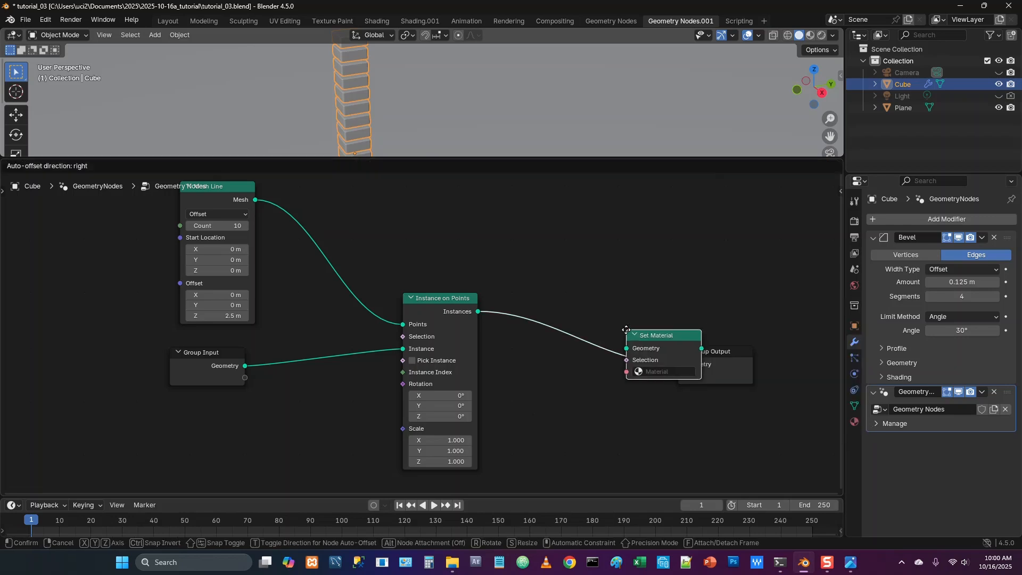
pyautogui.click(604, 360)
pyautogui.click(609, 366)
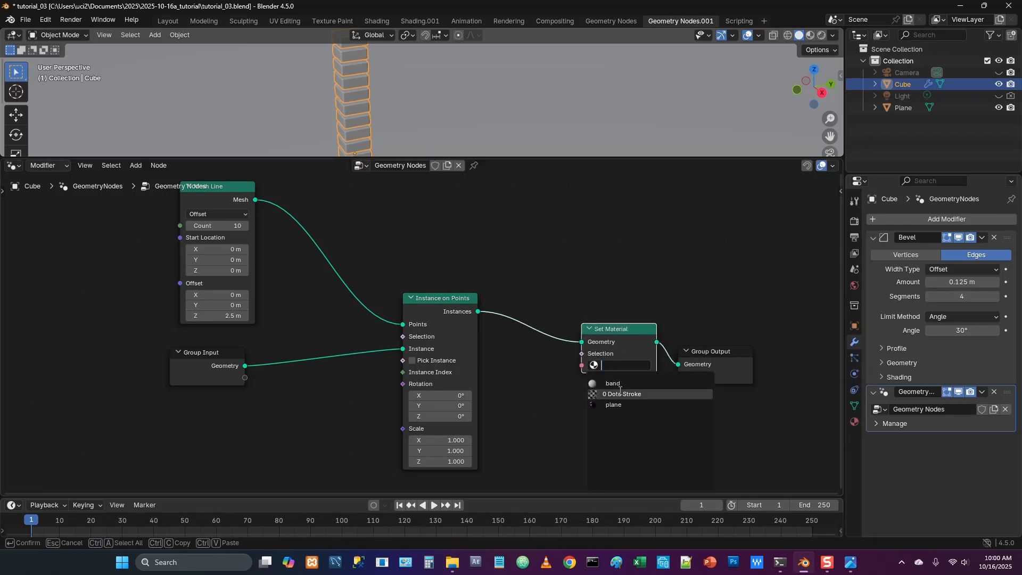
pyautogui.click(607, 392)
pyautogui.moveTo(692, 356); pyautogui.dragTo(711, 355)
pyautogui.moveTo(626, 327); pyautogui.dragTo(651, 328)
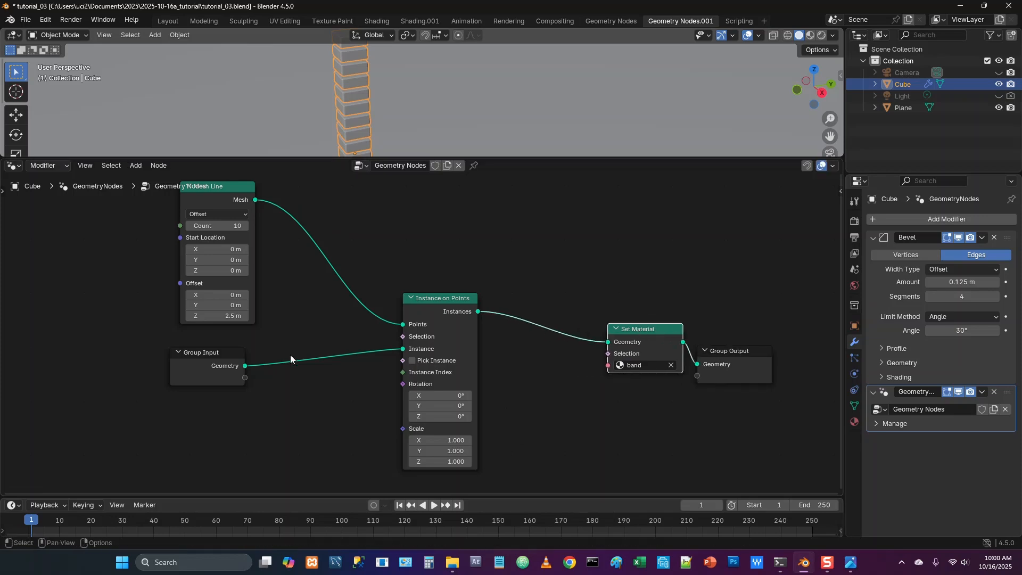
pyautogui.click(194, 365)
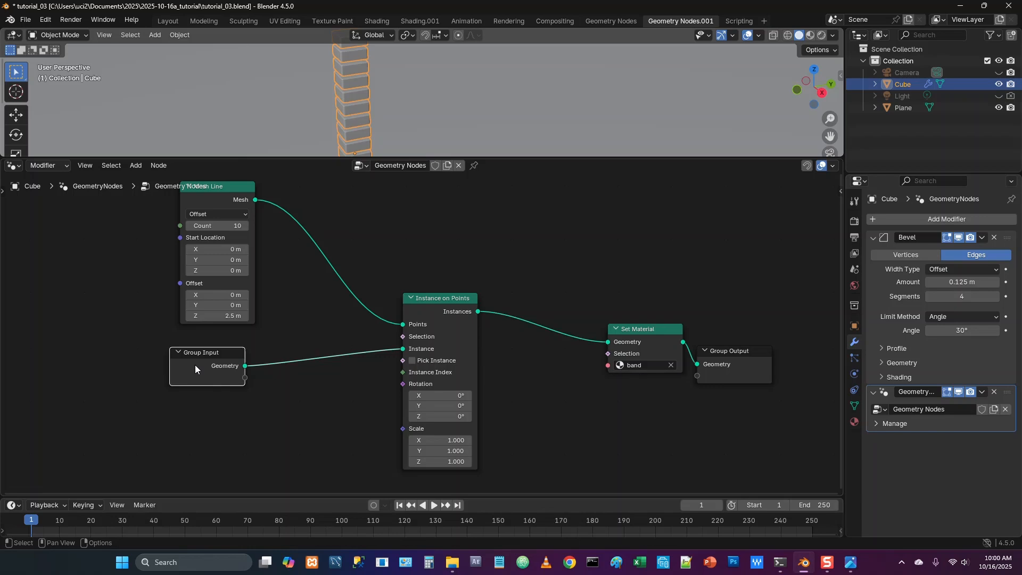
# Add a float input socket named amplitude to the Geometry Nodes group
pyautogui.press('n')
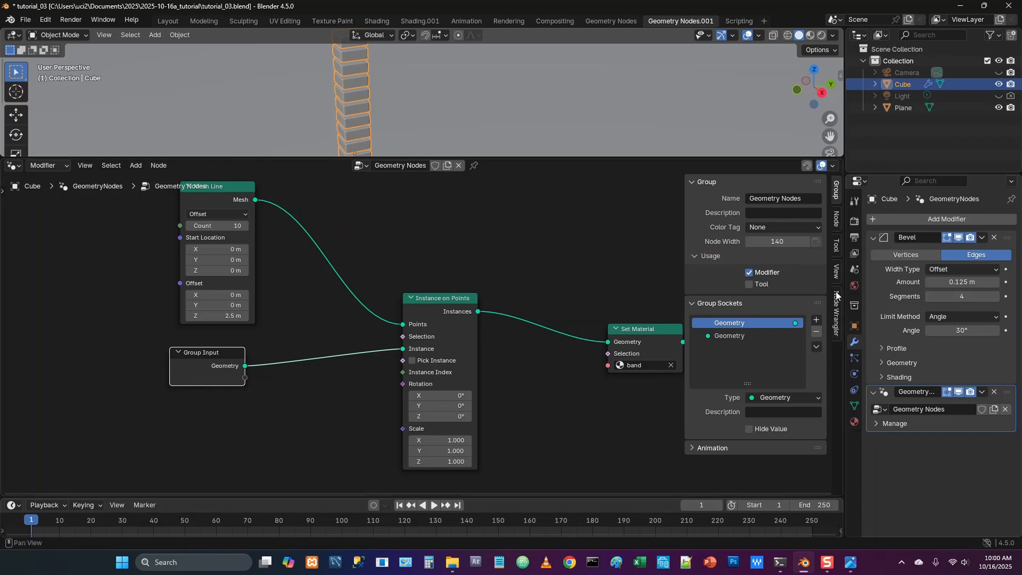
pyautogui.click(762, 335)
pyautogui.click(815, 321)
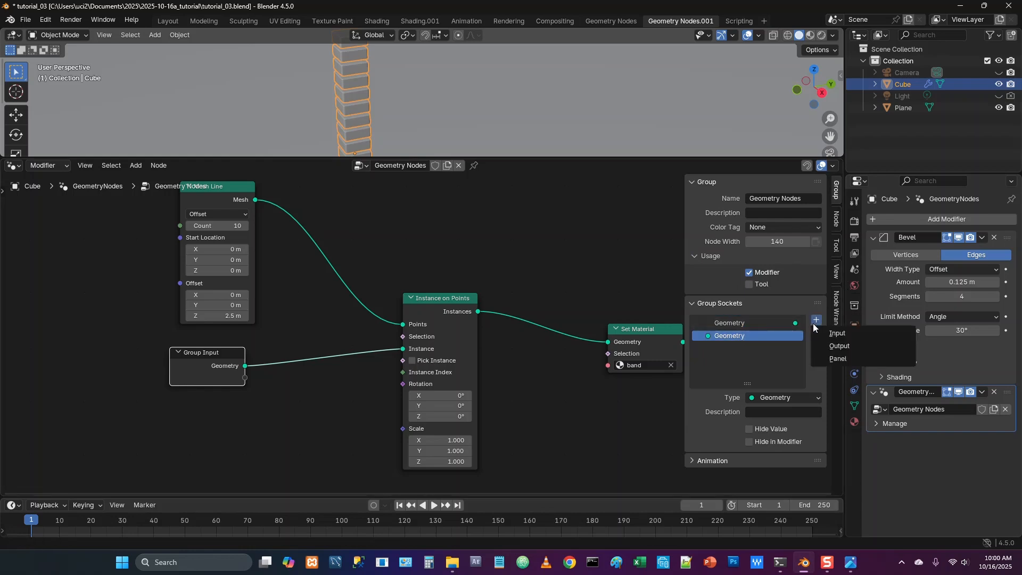
pyautogui.click(845, 335)
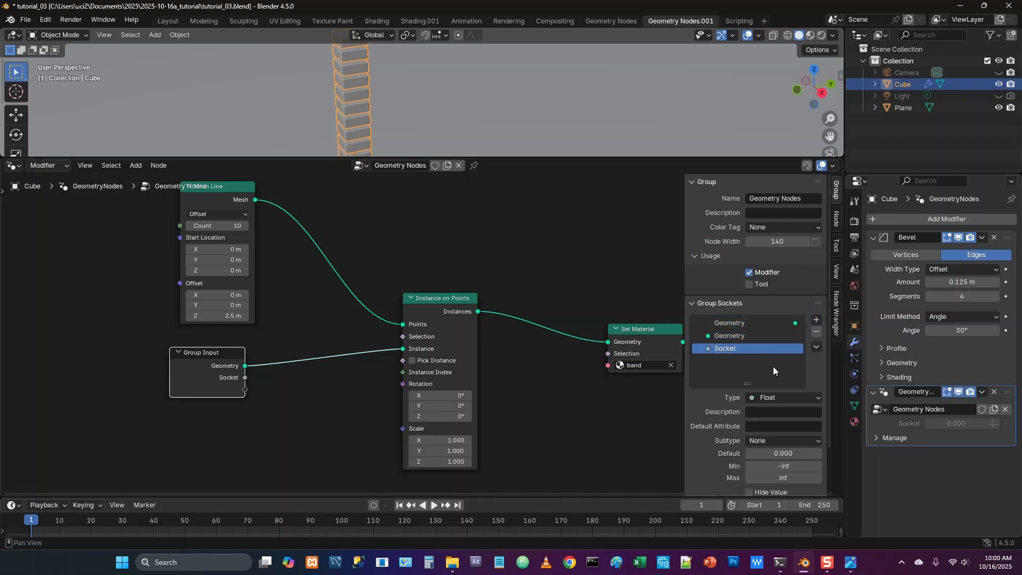
pyautogui.doubleClick(737, 349)
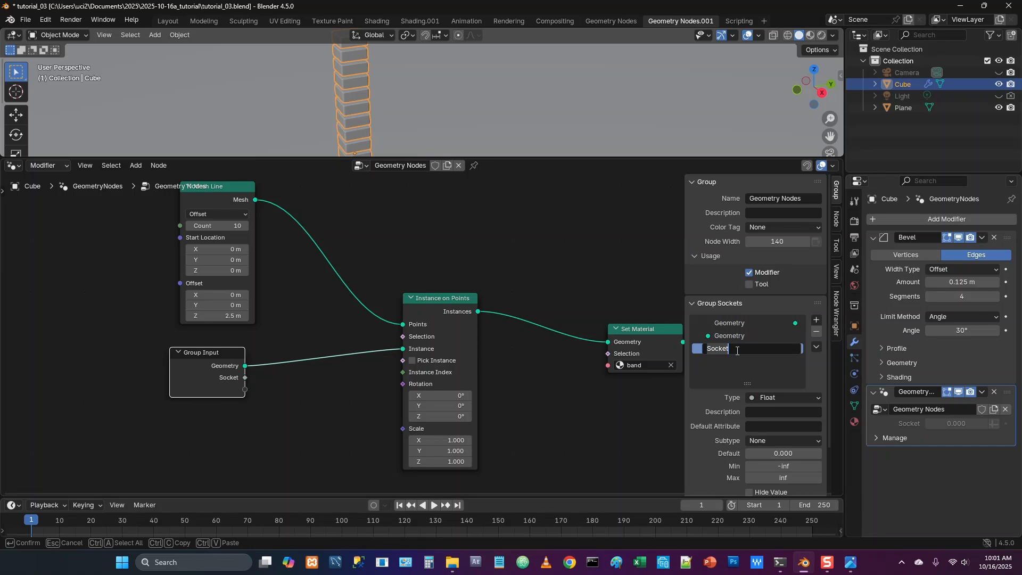
pyautogui.write('amplitude')
pyautogui.press('Return')
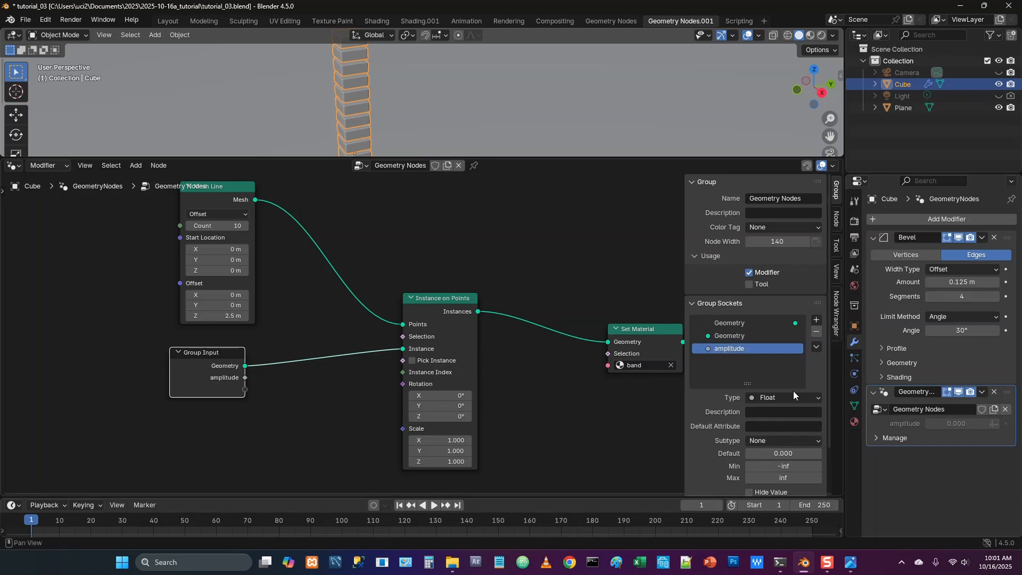
# Limit the amplitude input to a minimum of 0 and a maximum of 1, and hide the node editor's sidebar
pyautogui.click(780, 467)
pyautogui.write('0')
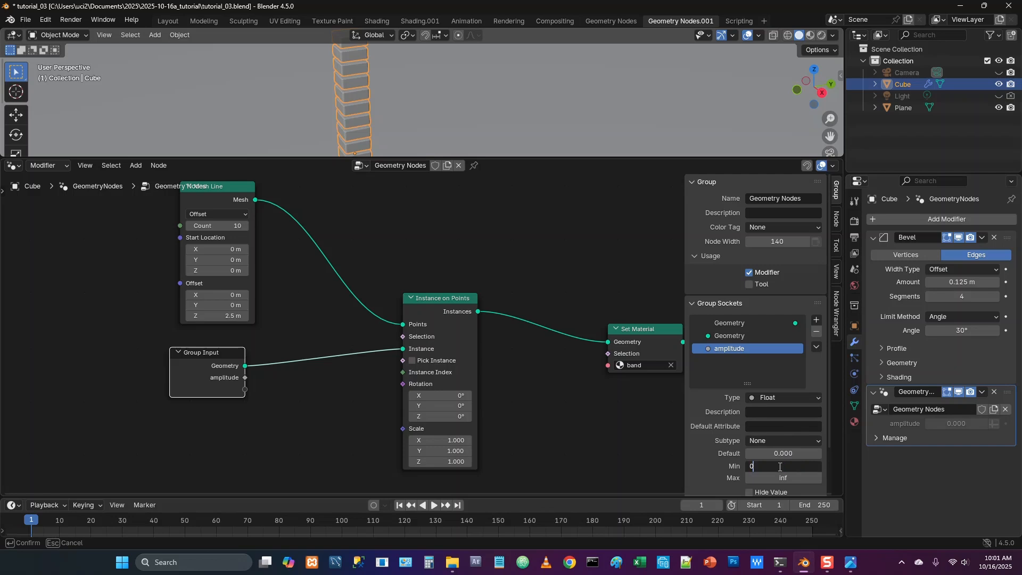
pyautogui.press('Return')
pyautogui.click(779, 475)
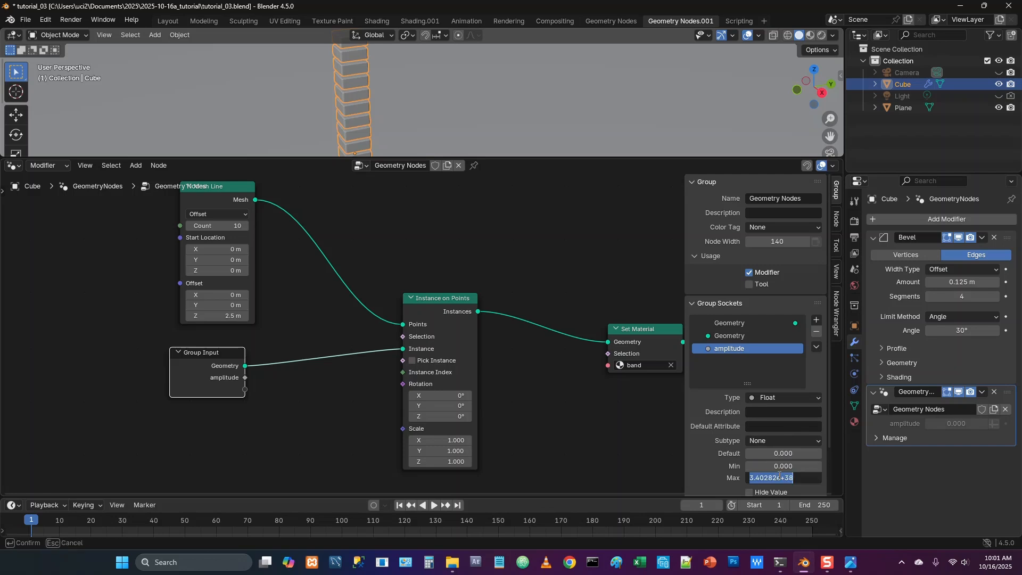
pyautogui.write('1')
pyautogui.press('Return')
pyautogui.press('n')
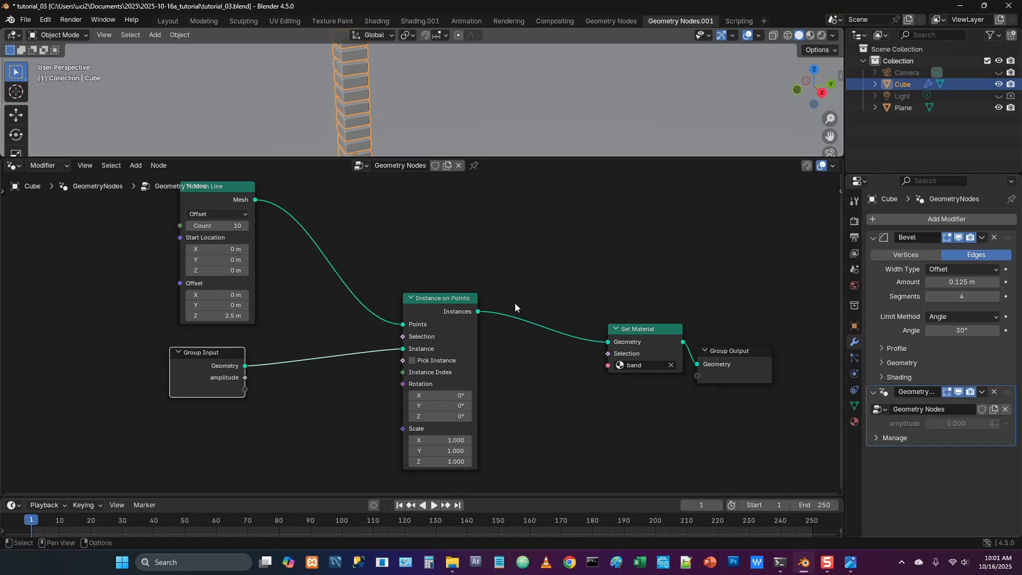
# Enlarge the node editor and space out the Instance on Points, Set Material and Group Output nodes
pyautogui.scroll(-2, 511, 298)
pyautogui.moveTo(487, 158); pyautogui.dragTo(483, 83)
pyautogui.moveTo(483, 168); pyautogui.dragTo(384, 201, button='middle')
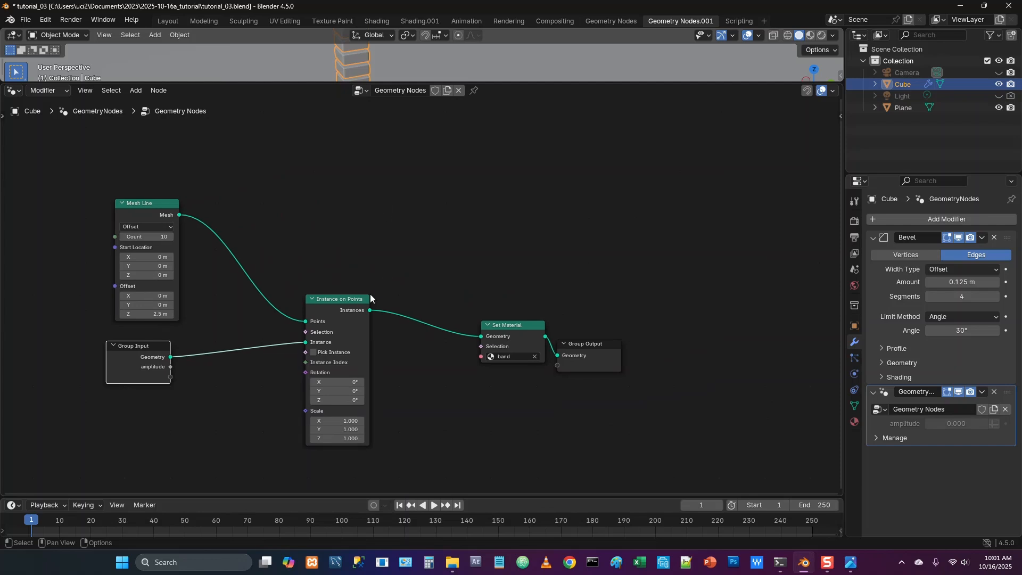
pyautogui.moveTo(347, 307); pyautogui.dragTo(370, 313)
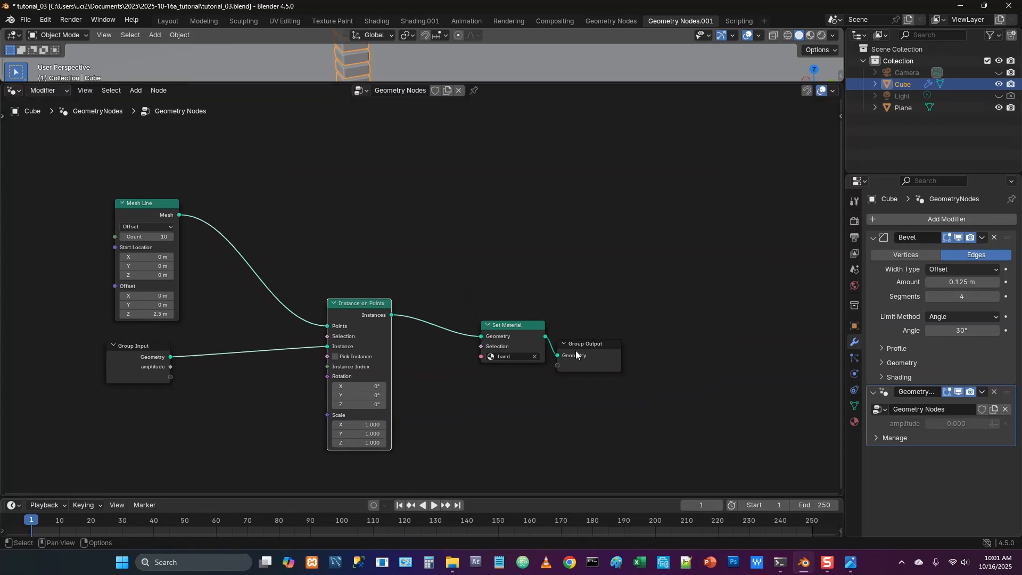
pyautogui.moveTo(589, 343); pyautogui.dragTo(654, 339)
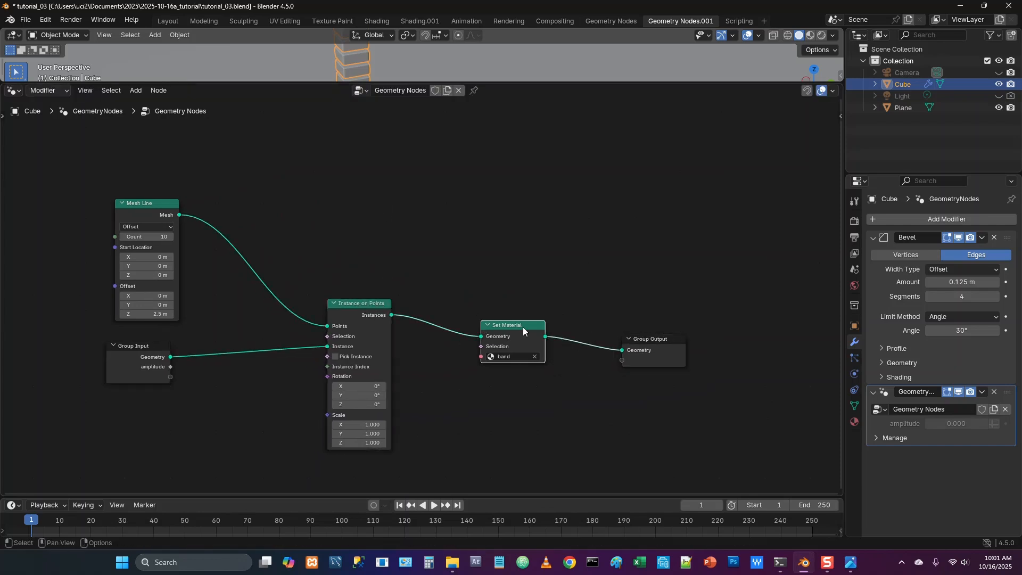
pyautogui.moveTo(522, 326); pyautogui.dragTo(554, 329)
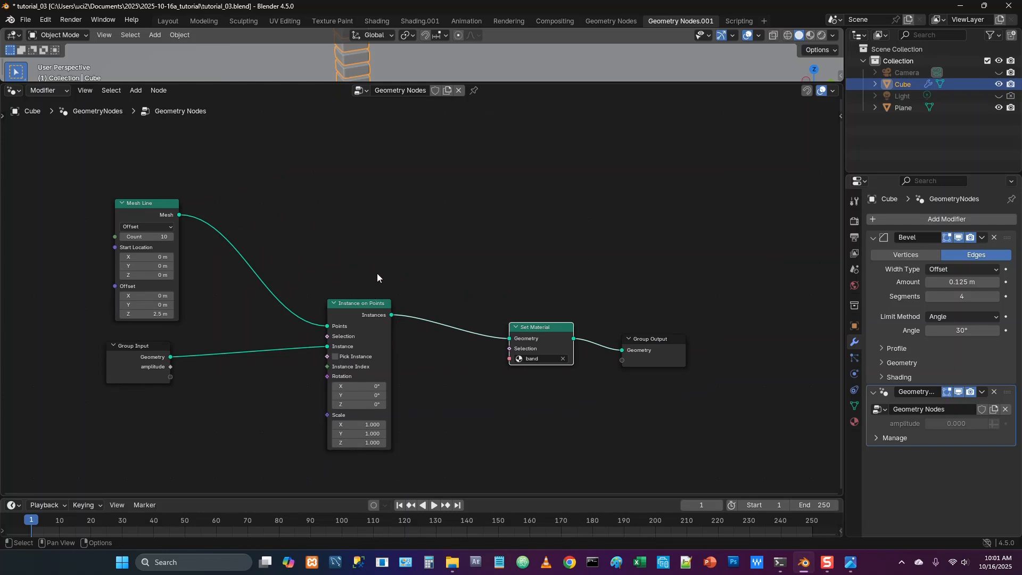
# Insert a Float Store Named Attribute node between Instance on Points and Set Material, with its domain set to Instance
pyautogui.hotkey('shift', 'a')
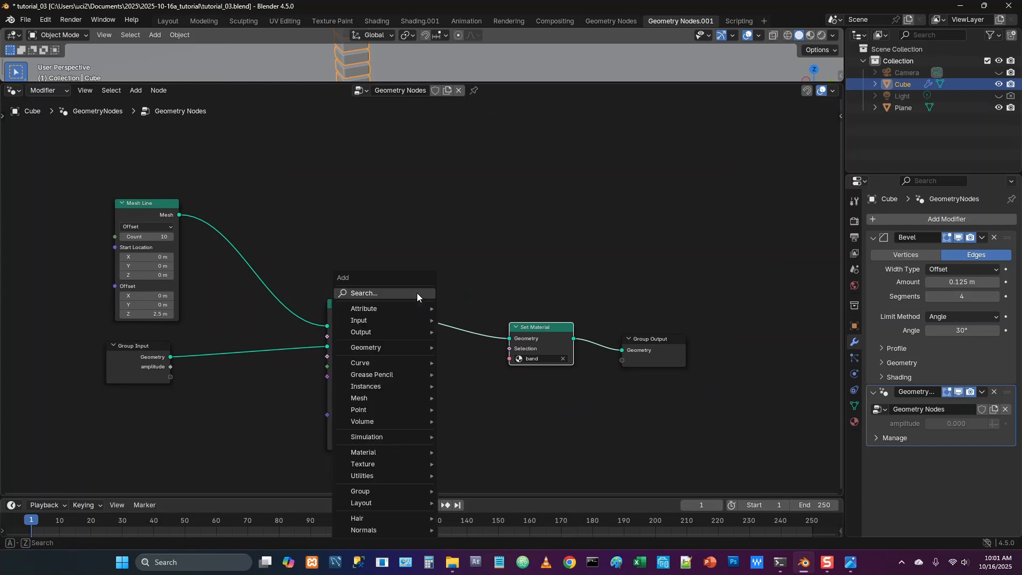
pyautogui.click(405, 292)
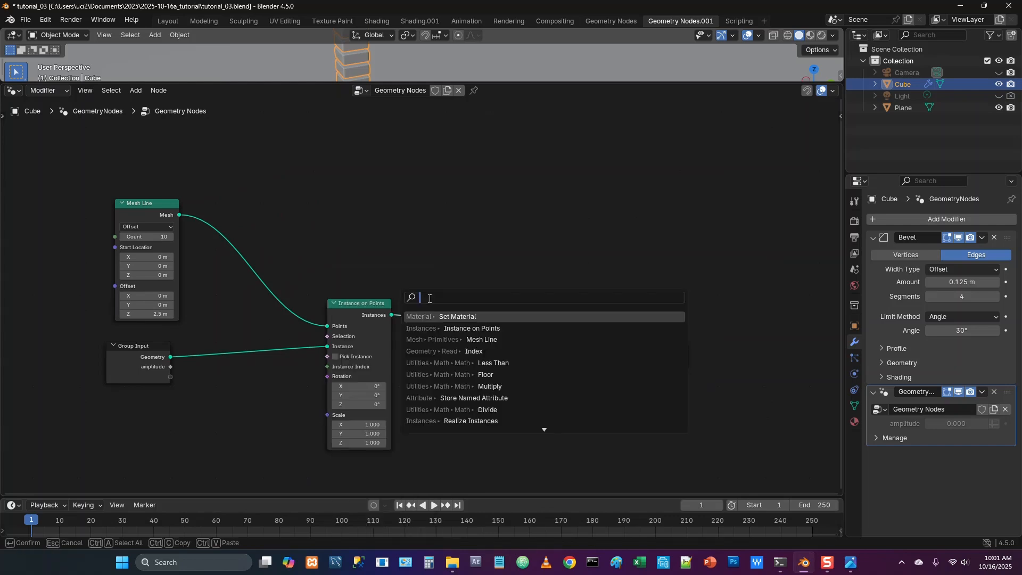
pyautogui.click(473, 398)
pyautogui.click(457, 304)
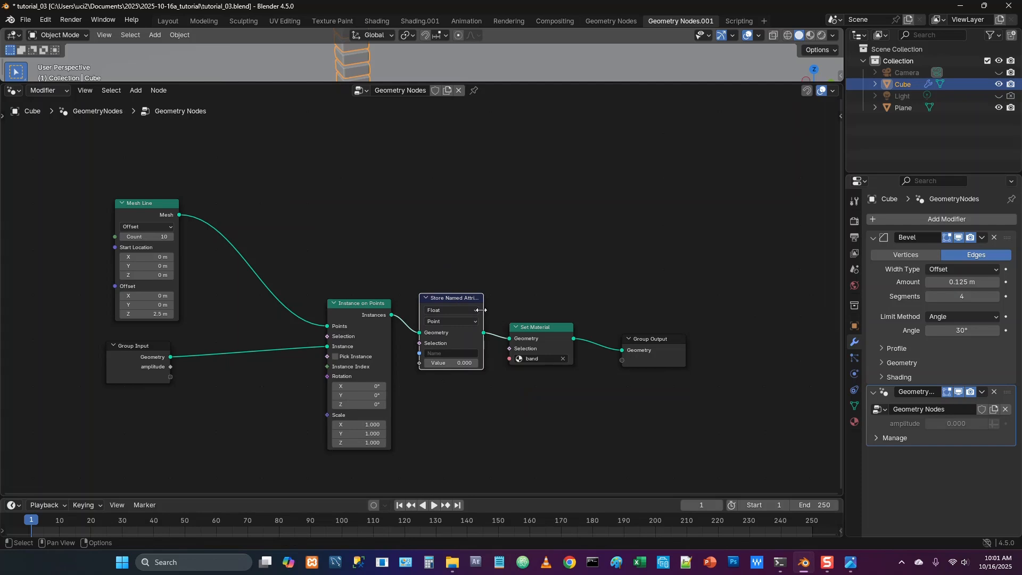
pyautogui.click(466, 311)
pyautogui.click(464, 311)
pyautogui.click(457, 321)
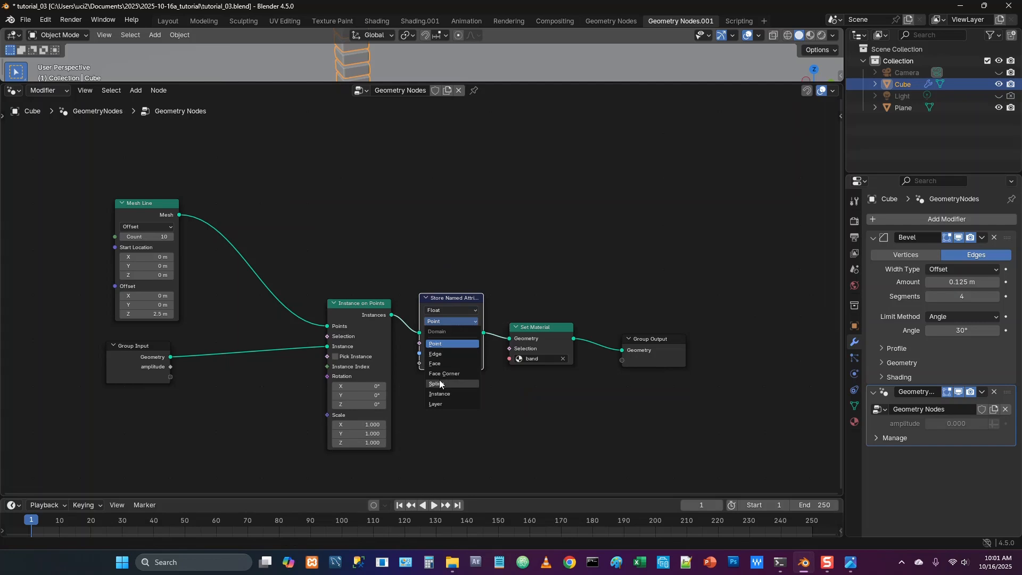
pyautogui.click(439, 394)
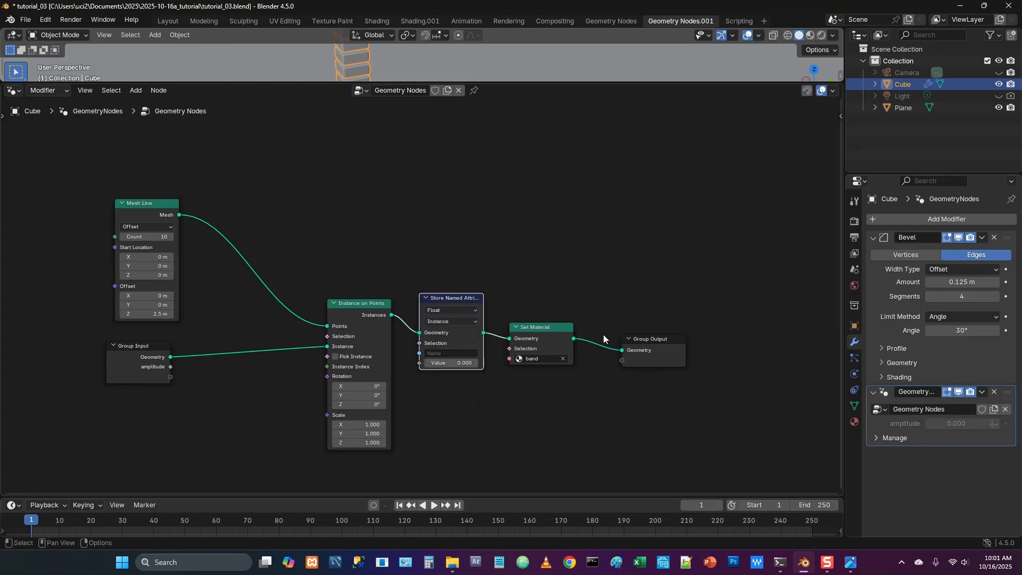
# Move Set Material and Group Output away from the Store Named Attribute node and name its attribute color_ramp
pyautogui.moveTo(535, 299); pyautogui.dragTo(696, 396)
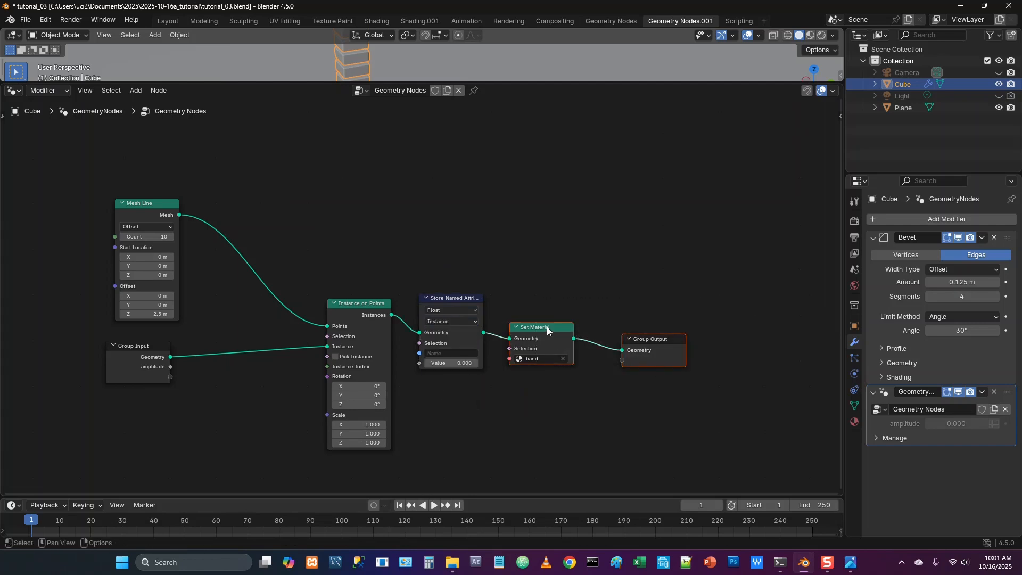
pyautogui.moveTo(547, 327); pyautogui.dragTo(624, 340)
pyautogui.click(488, 381)
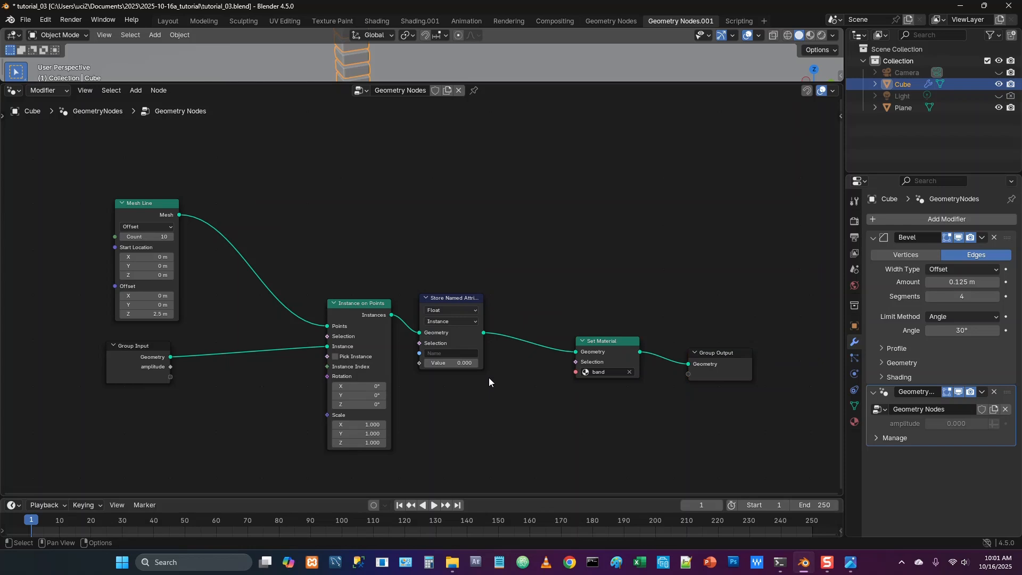
pyautogui.click(453, 354)
pyautogui.write('color_ramp')
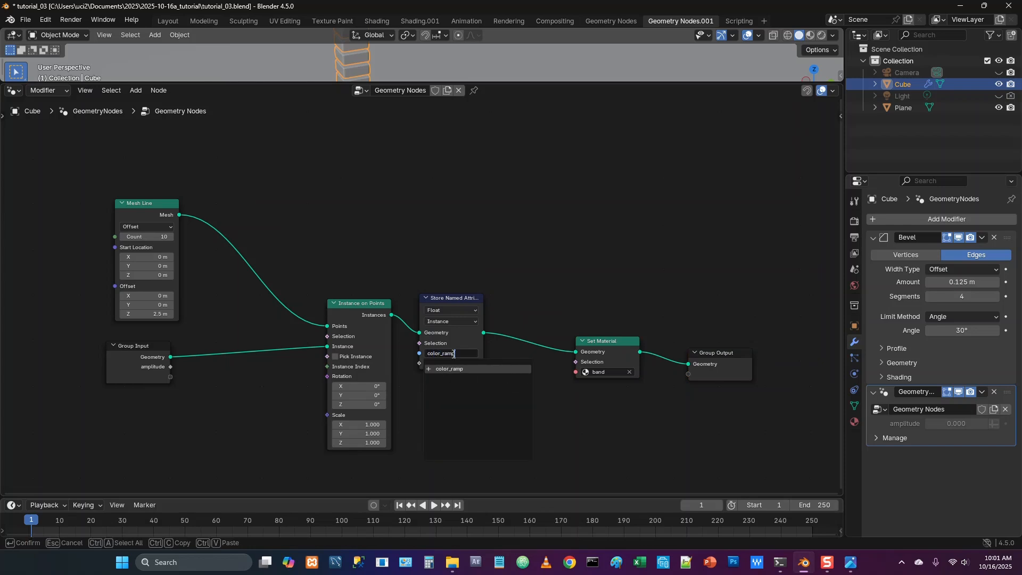
pyautogui.press('Return')
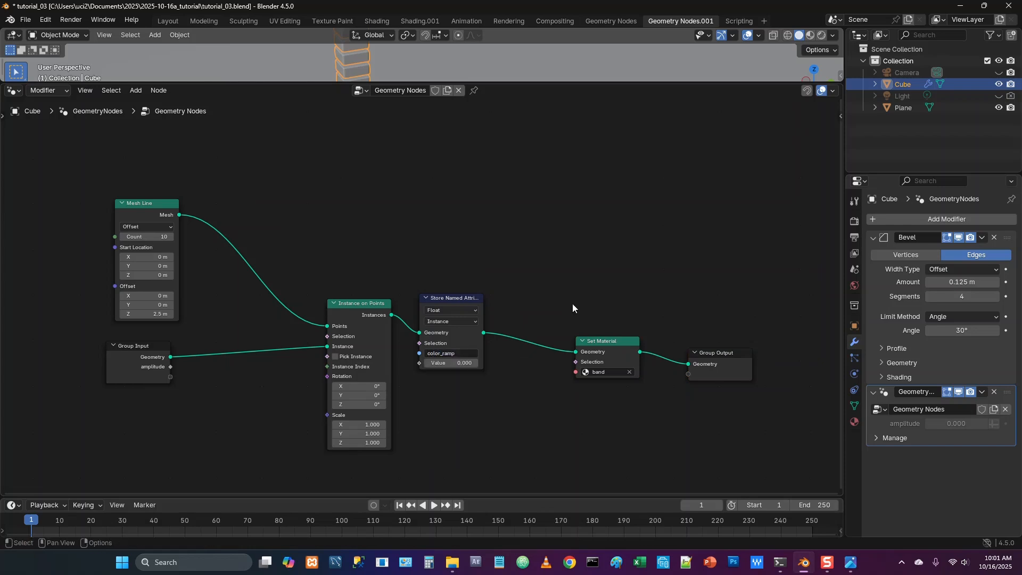
# Make room before Set Material and insert a second Store Named Attribute node there, storing a Float on the Instance domain
pyautogui.moveTo(581, 286); pyautogui.dragTo(743, 433)
pyautogui.press('g')
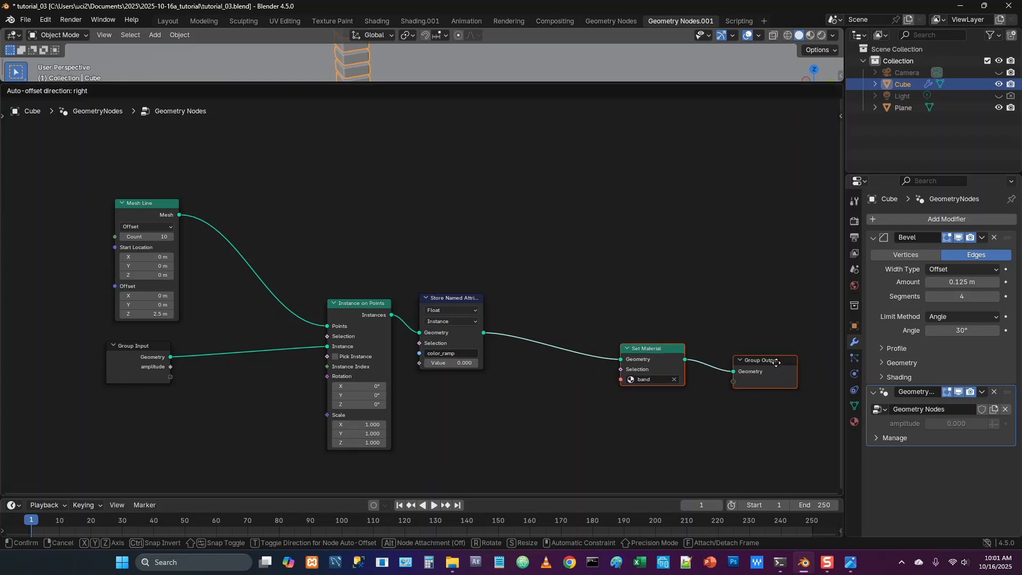
pyautogui.click(625, 299)
pyautogui.click(611, 300)
pyautogui.hotkey('shift', 'a')
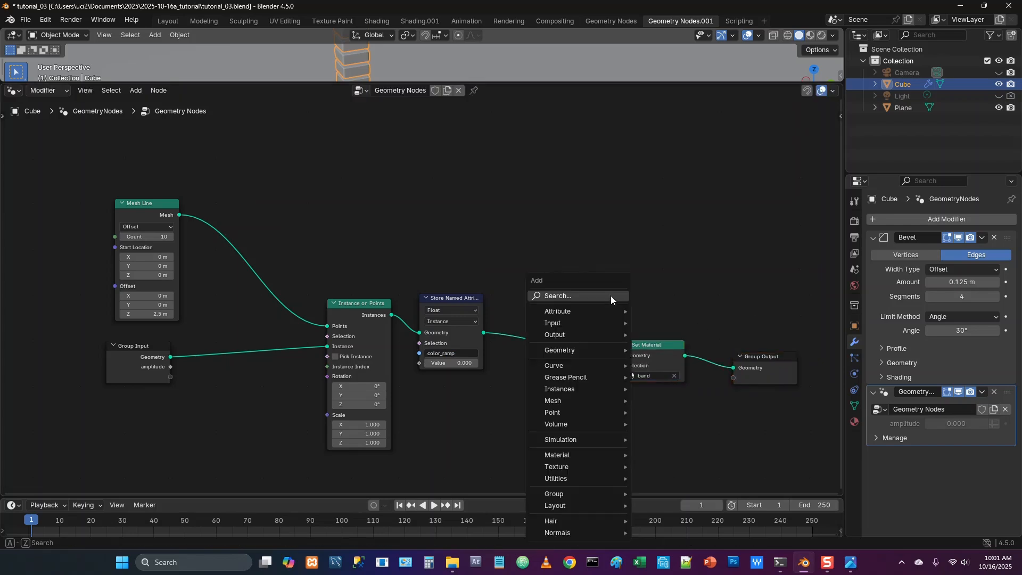
pyautogui.click(580, 296)
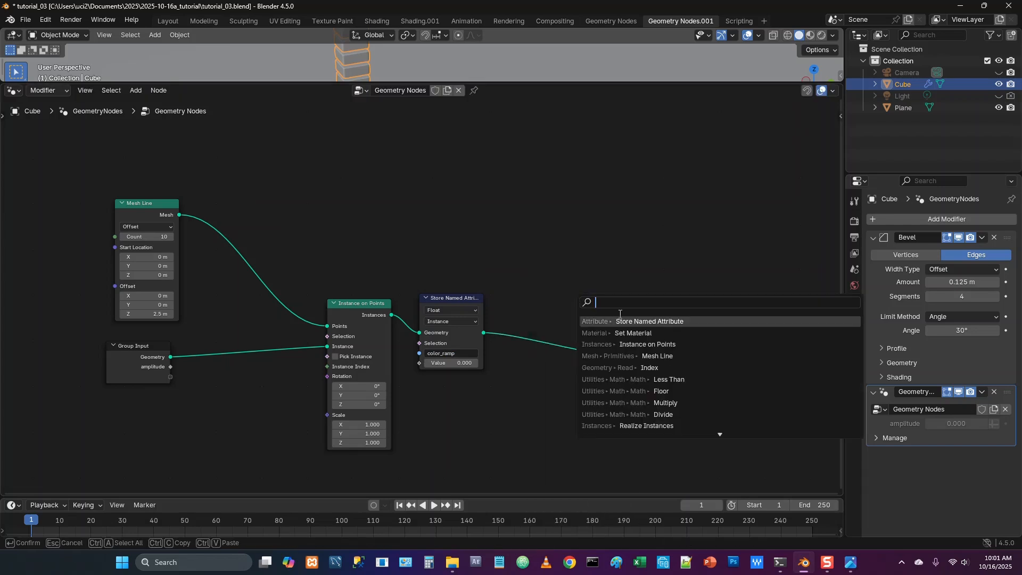
pyautogui.click(638, 321)
pyautogui.click(588, 338)
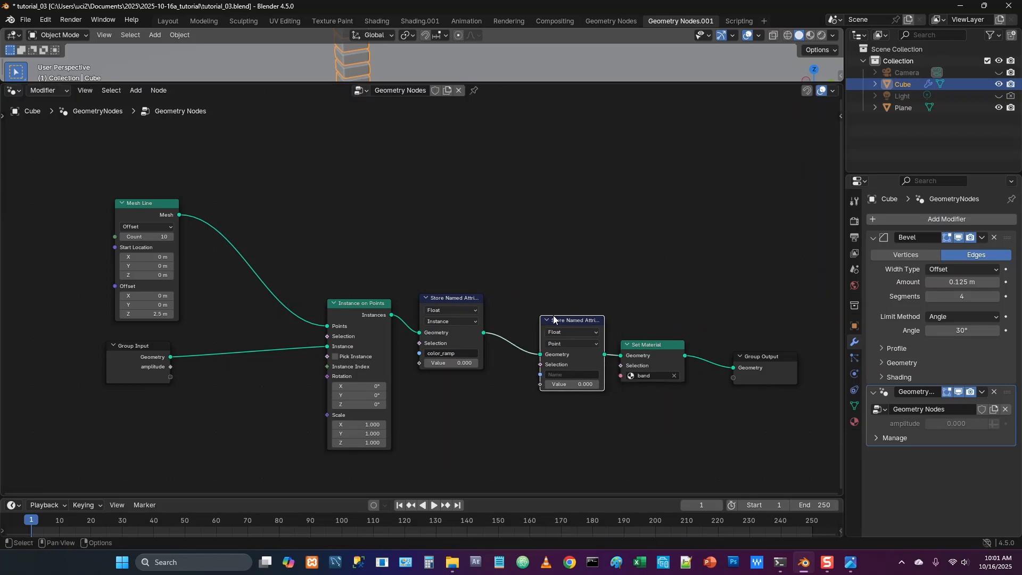
pyautogui.click(589, 344)
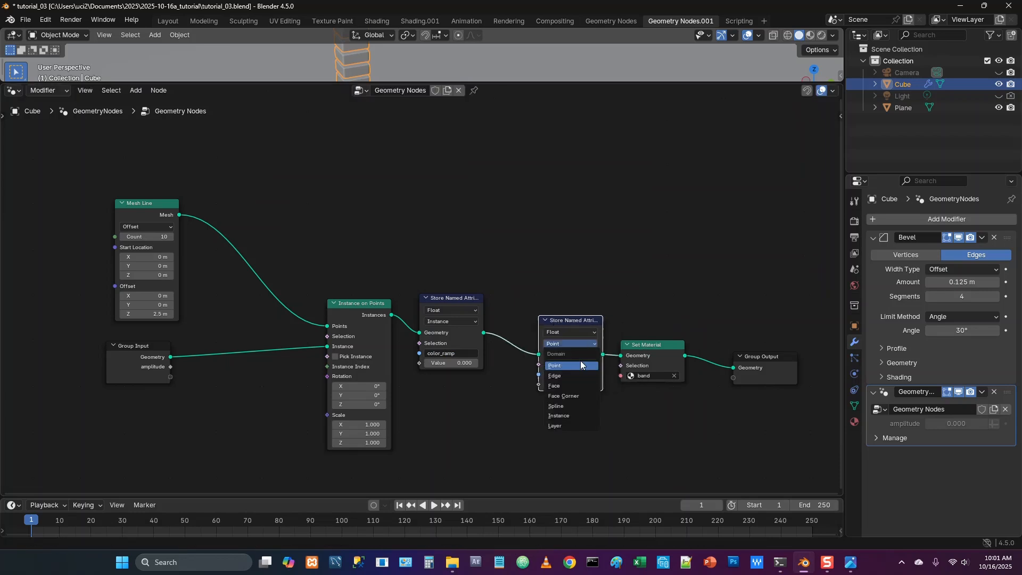
pyautogui.click(570, 414)
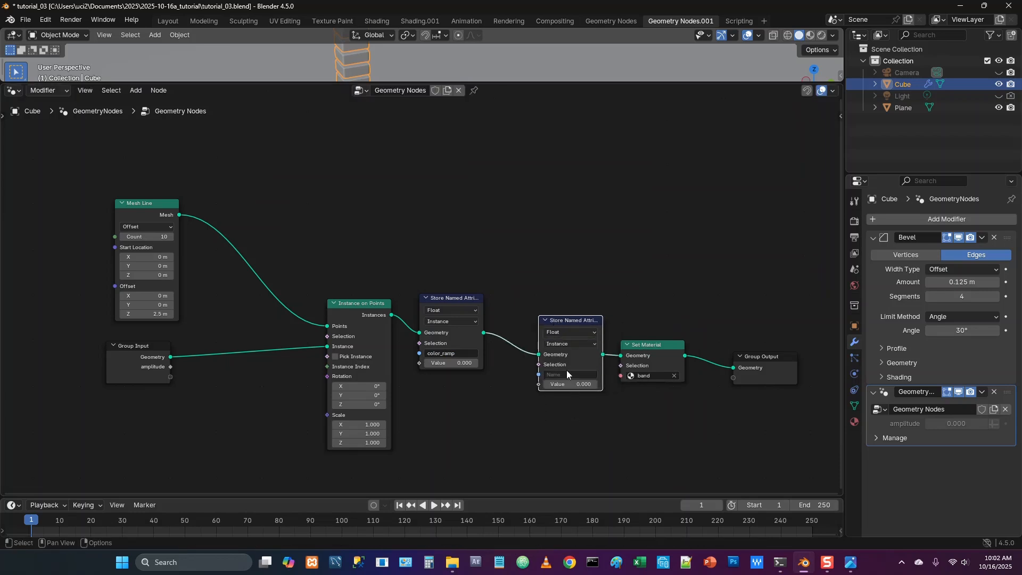
pyautogui.click(585, 332)
pyautogui.click(585, 332)
# Name the second stored attribute color_mask and move Instance on Points away from the color_ramp node
pyautogui.click(555, 374)
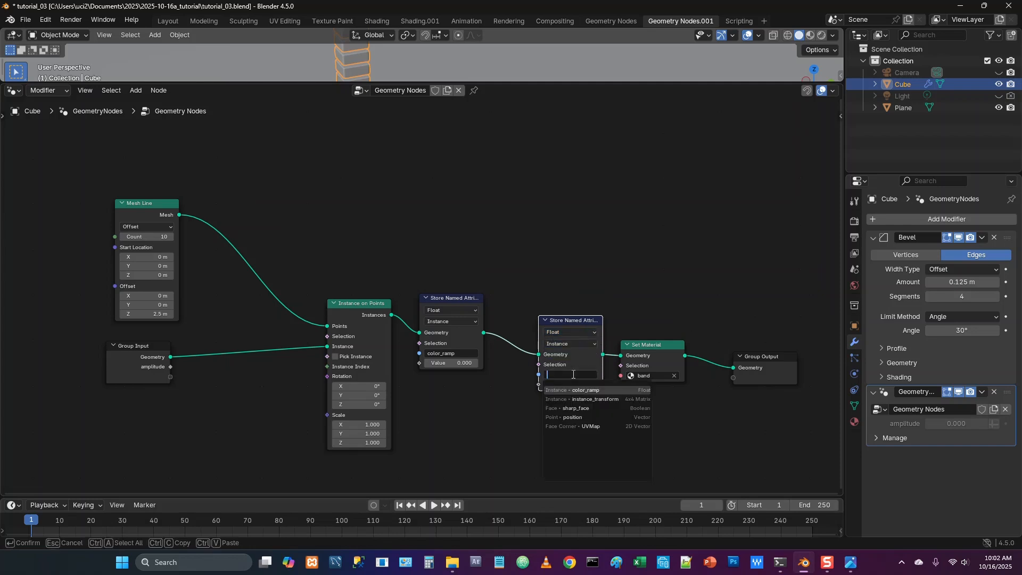
pyautogui.write('color')
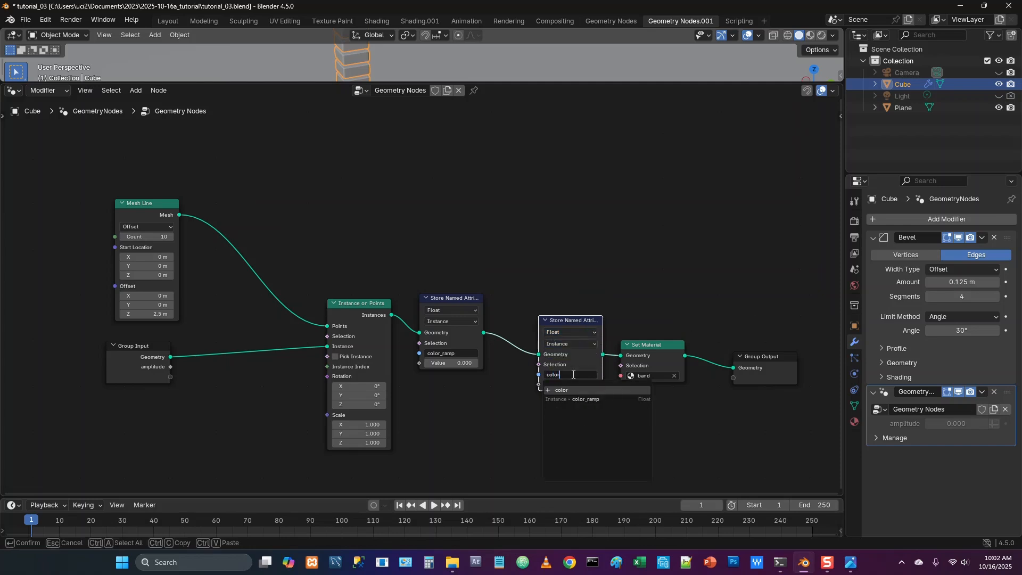
pyautogui.write('_mask')
pyautogui.press('Return')
pyautogui.moveTo(351, 301); pyautogui.dragTo(375, 307, button='middle')
pyautogui.moveTo(376, 309); pyautogui.dragTo(354, 305)
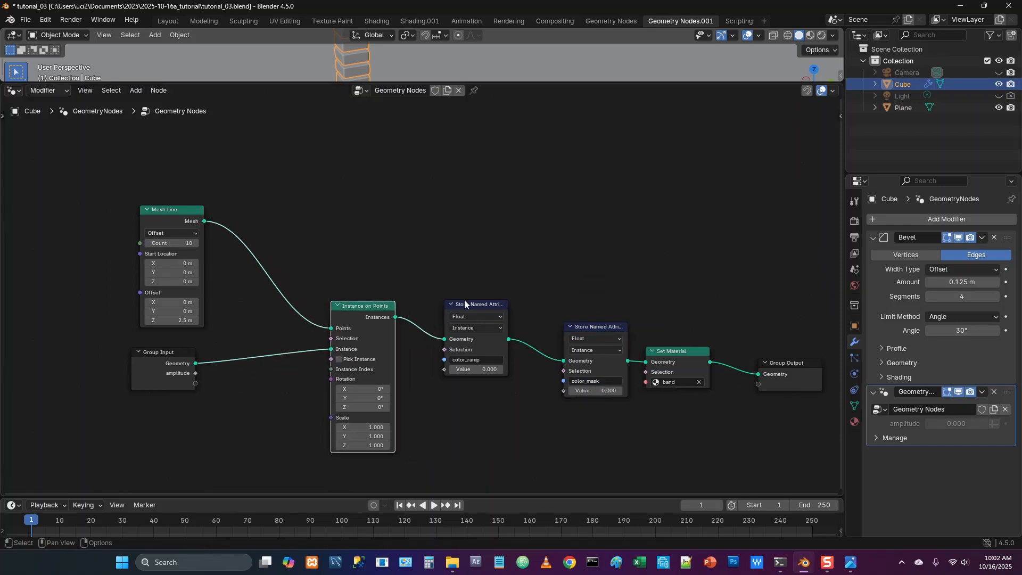
# Add an Index node above the Instance on Points node
pyautogui.hotkey('shift', 'a')
pyautogui.click(325, 225)
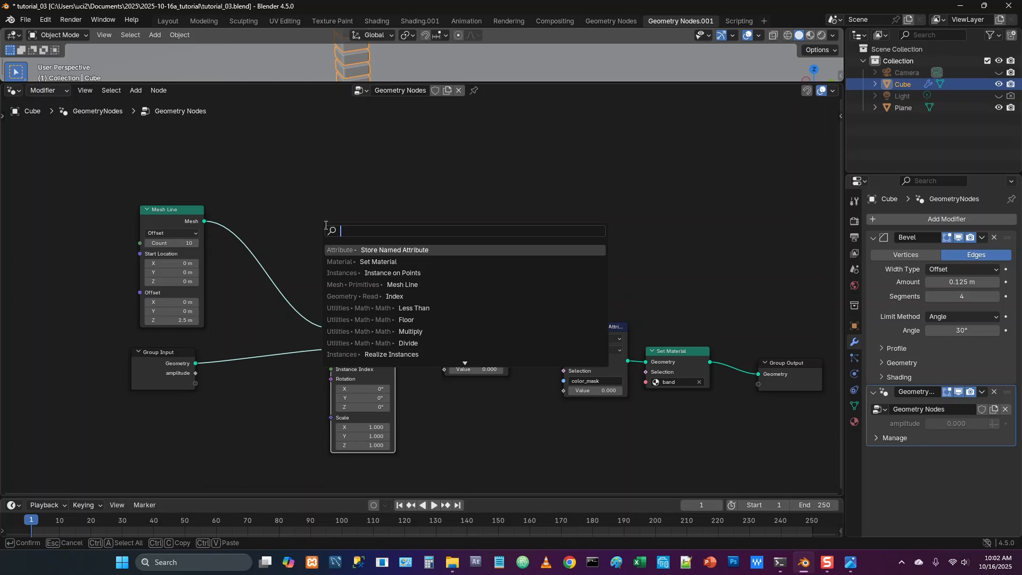
pyautogui.write('index')
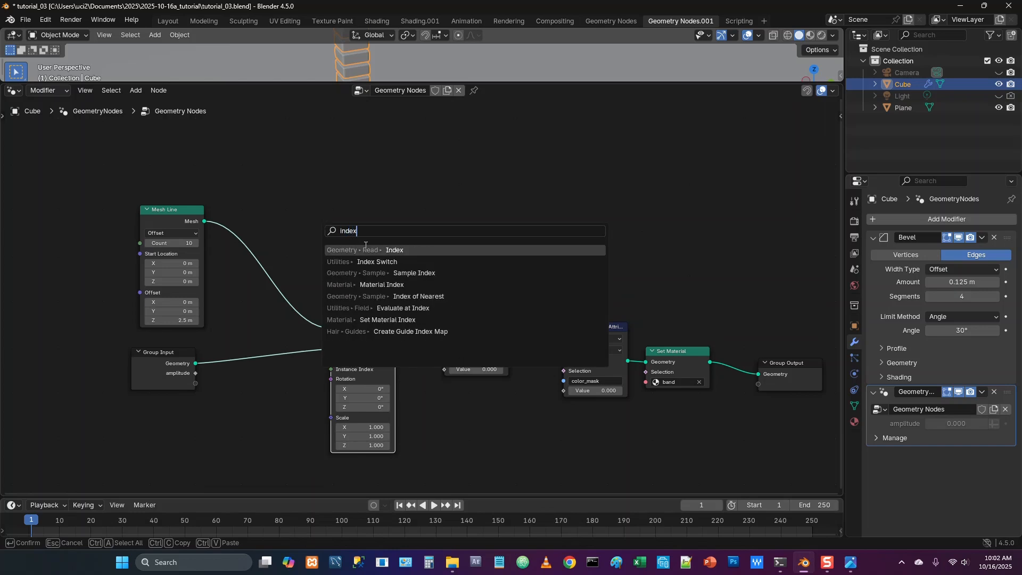
pyautogui.click(366, 250)
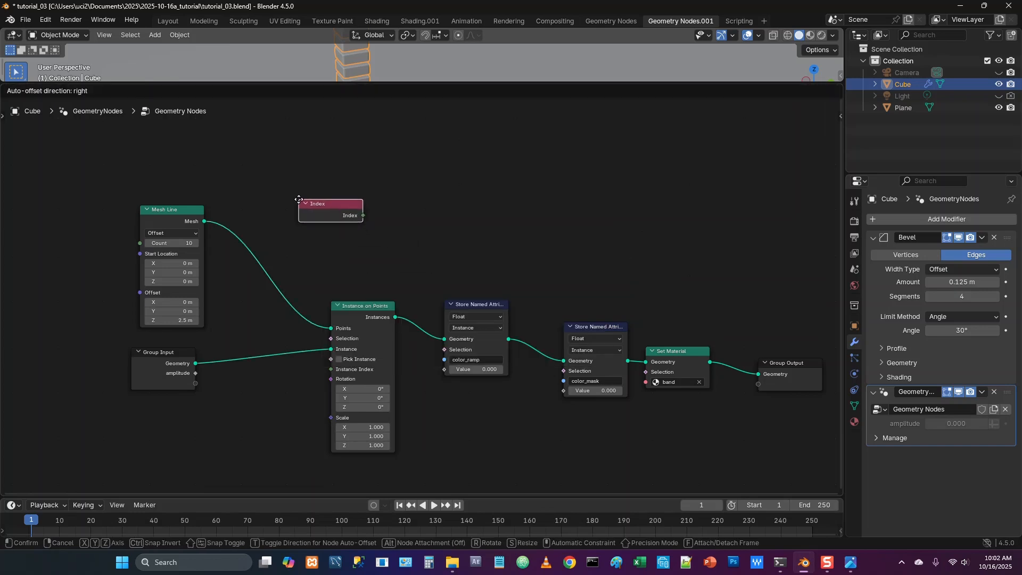
pyautogui.click(298, 199)
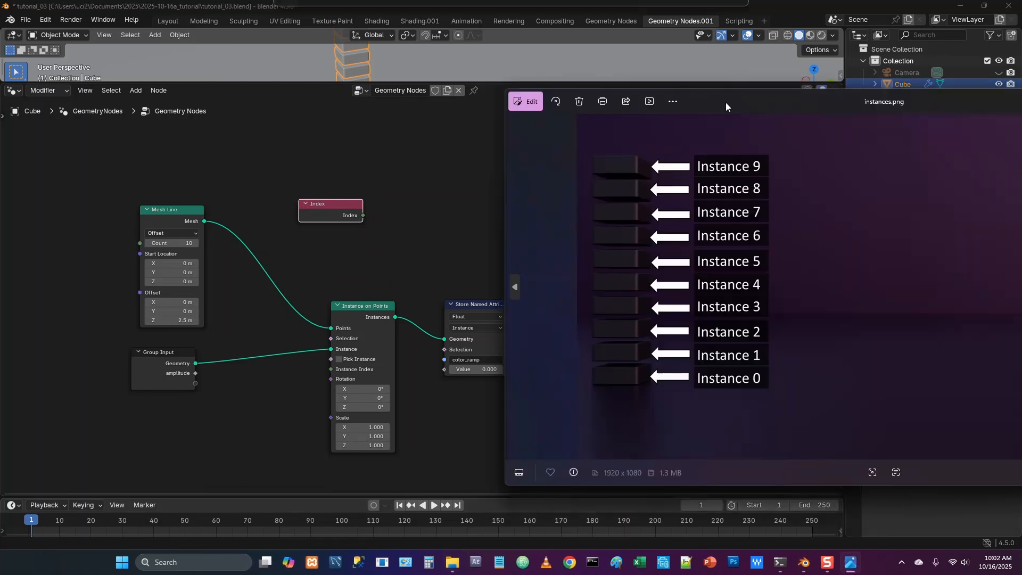
# Move the instances.png image window fully into view to examine how the stacked cubes are numbered
pyautogui.moveTo(725, 102); pyautogui.dragTo(513, 100)
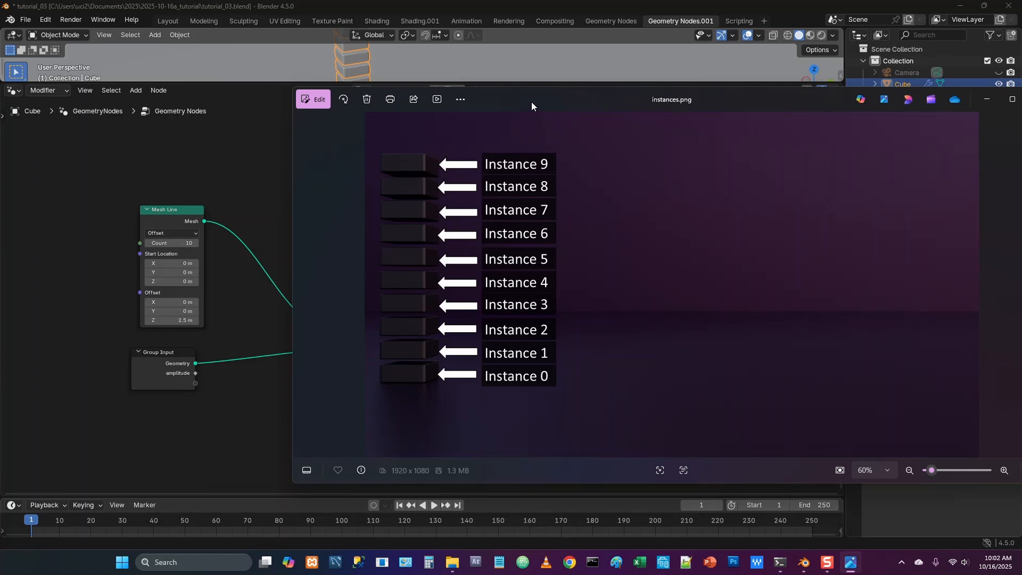
# Switch back to Blender and add a Divide math node beside the Index node, dividing by 10
pyautogui.hotkey('alt', 'Tab')
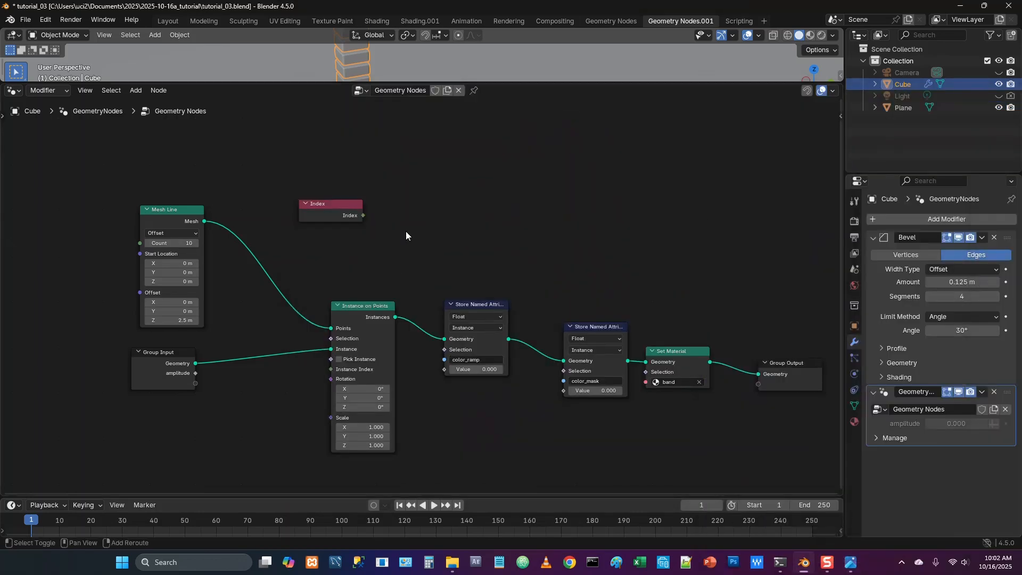
pyautogui.hotkey('shift', 'a')
pyautogui.click(400, 230)
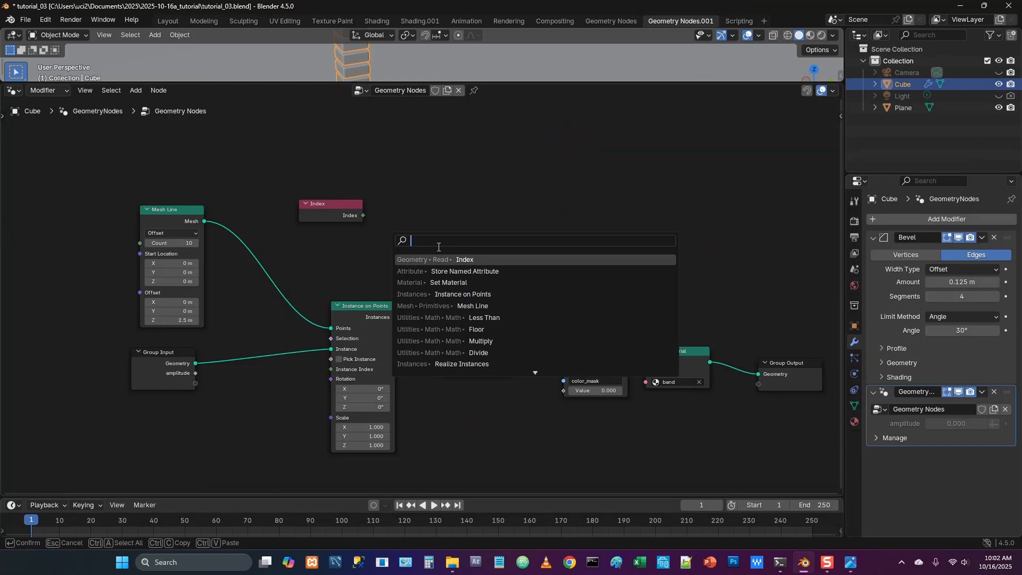
pyautogui.write('divid')
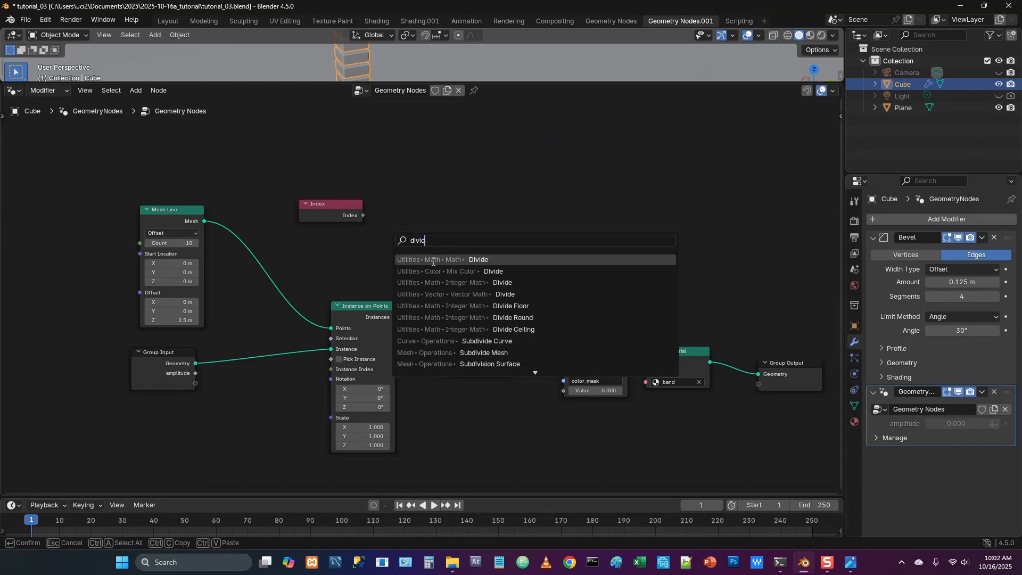
pyautogui.click(433, 260)
pyautogui.click(399, 189)
pyautogui.doubleClick(425, 245)
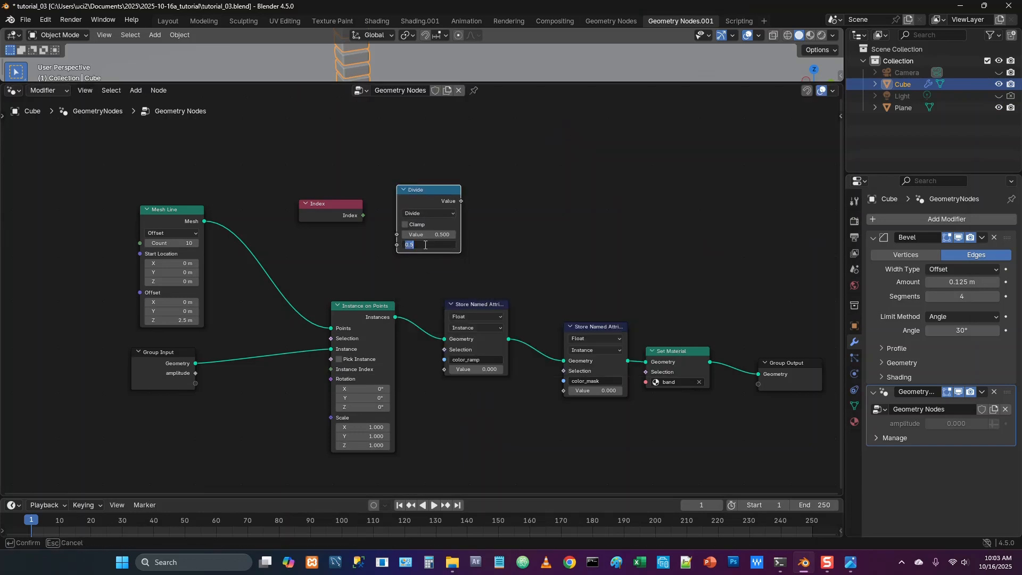
pyautogui.write('10')
pyautogui.press('Return')
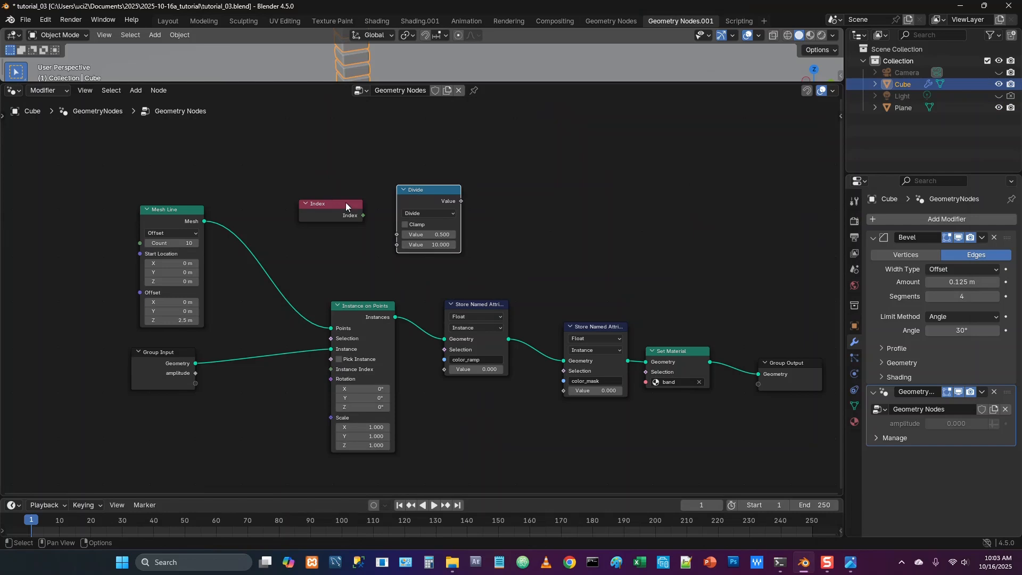
# Connect Index to the first Divide value and the Divide result to the color_ramp attribute's Value
pyautogui.click(361, 216)
pyautogui.moveTo(362, 215); pyautogui.dragTo(389, 237)
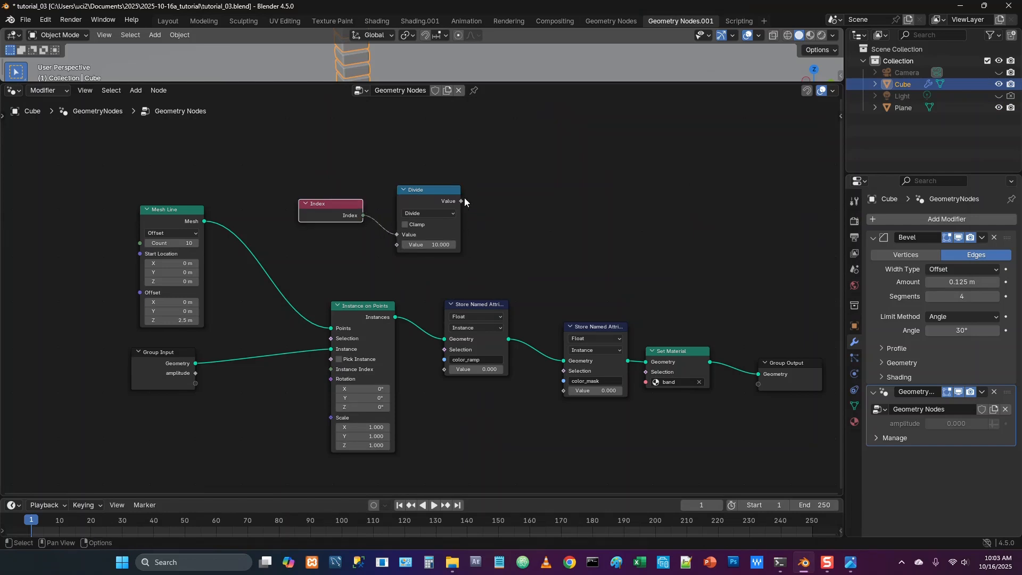
pyautogui.moveTo(461, 201); pyautogui.dragTo(435, 372)
# Spread out the layout by moving the color_ramp node, the color_mask-to-Group Output nodes and Instance on Points apart
pyautogui.moveTo(493, 307); pyautogui.dragTo(559, 254)
pyautogui.scroll(-1, 763, 332)
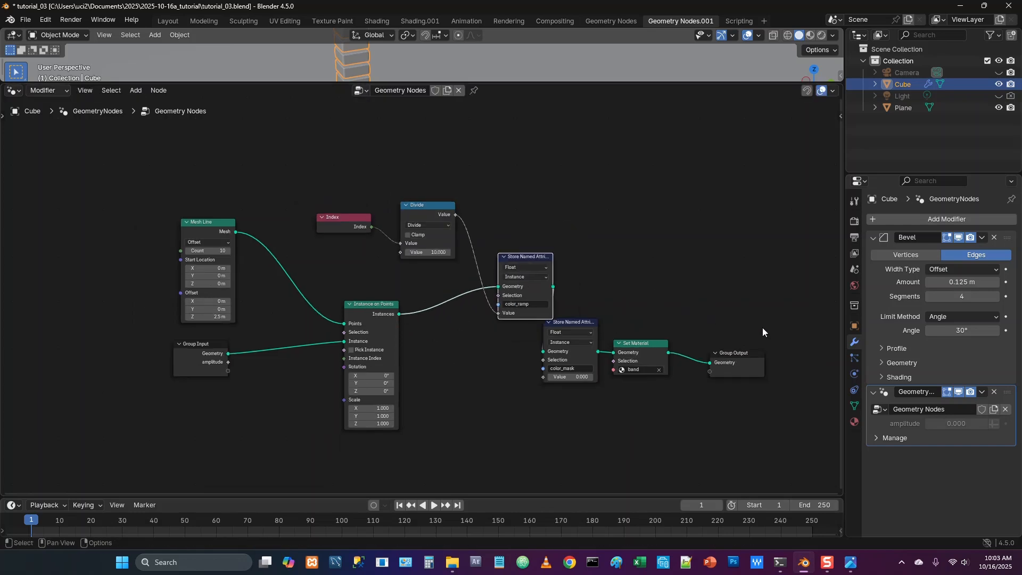
pyautogui.moveTo(786, 321); pyautogui.dragTo(561, 388)
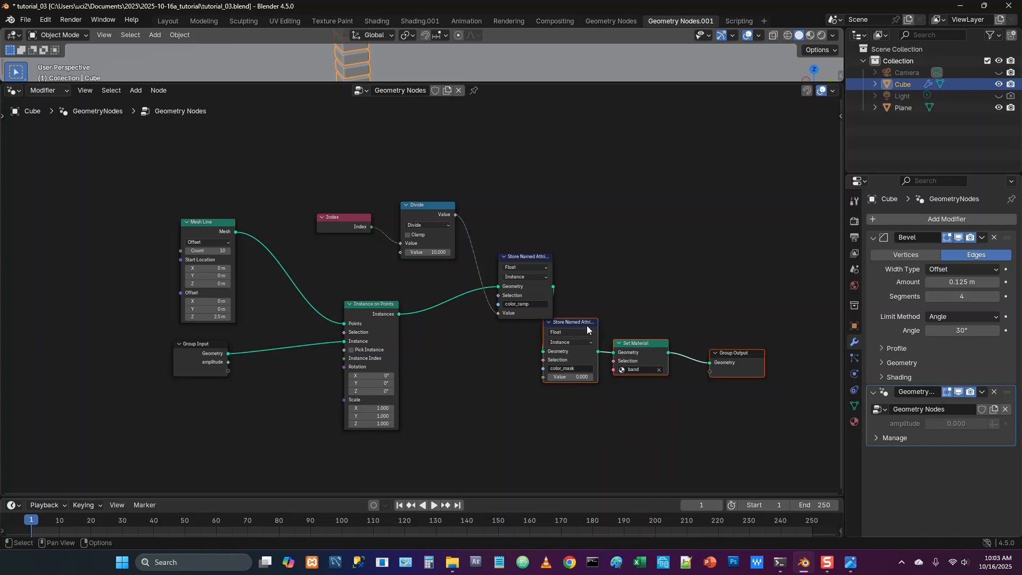
pyautogui.moveTo(587, 330); pyautogui.dragTo(646, 313)
pyautogui.click(655, 258)
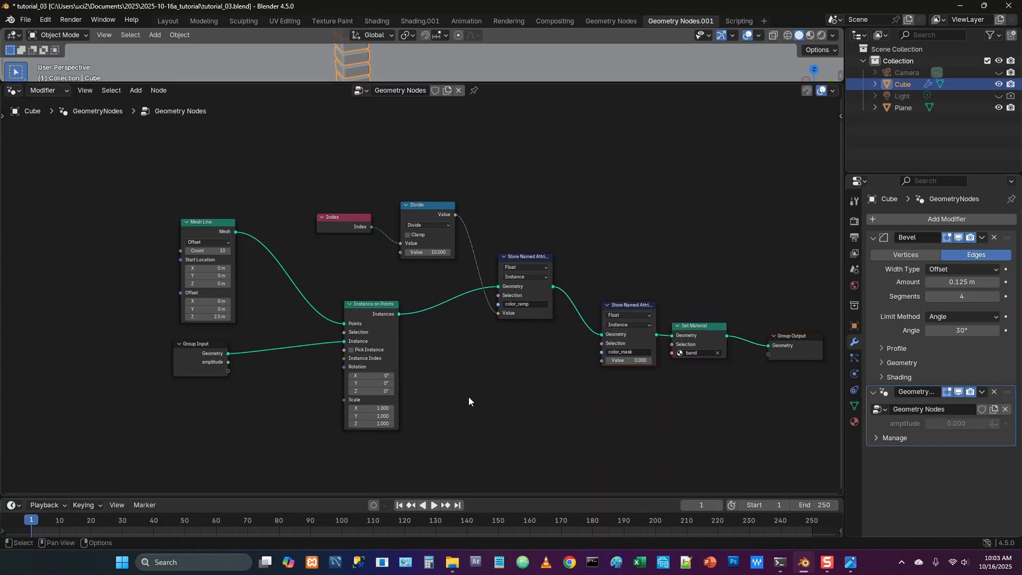
pyautogui.moveTo(371, 308); pyautogui.dragTo(355, 285)
pyautogui.scroll(-1, 434, 353)
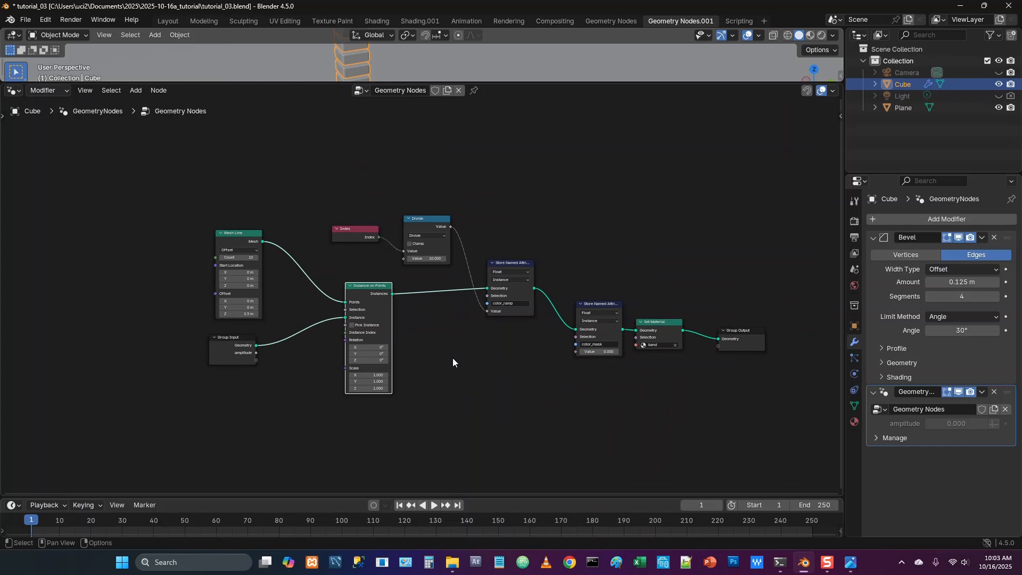
# Add a second Index node in the empty area below the color_ramp node
pyautogui.moveTo(452, 358); pyautogui.dragTo(420, 339, button='middle')
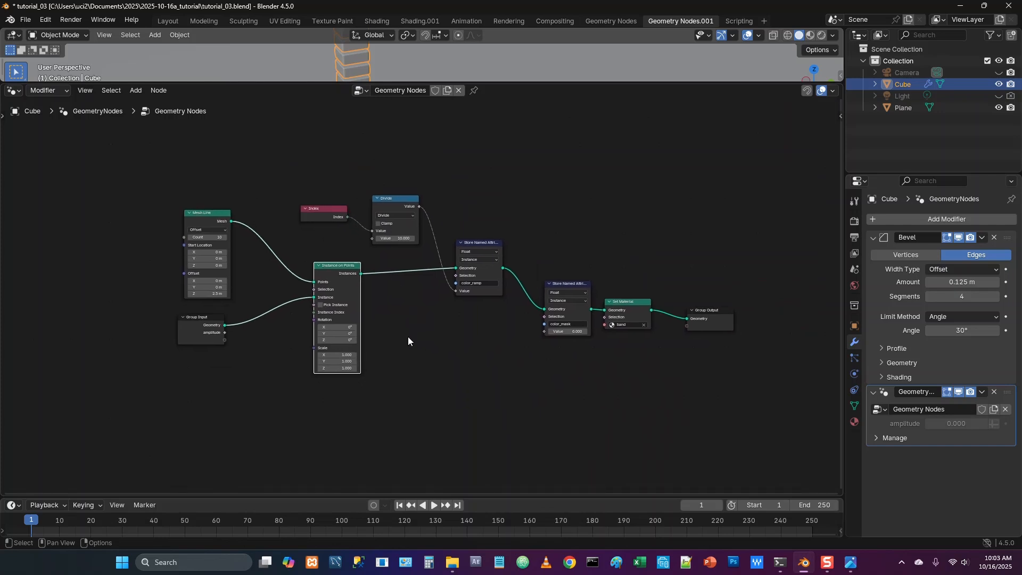
pyautogui.hotkey('shift', 'a')
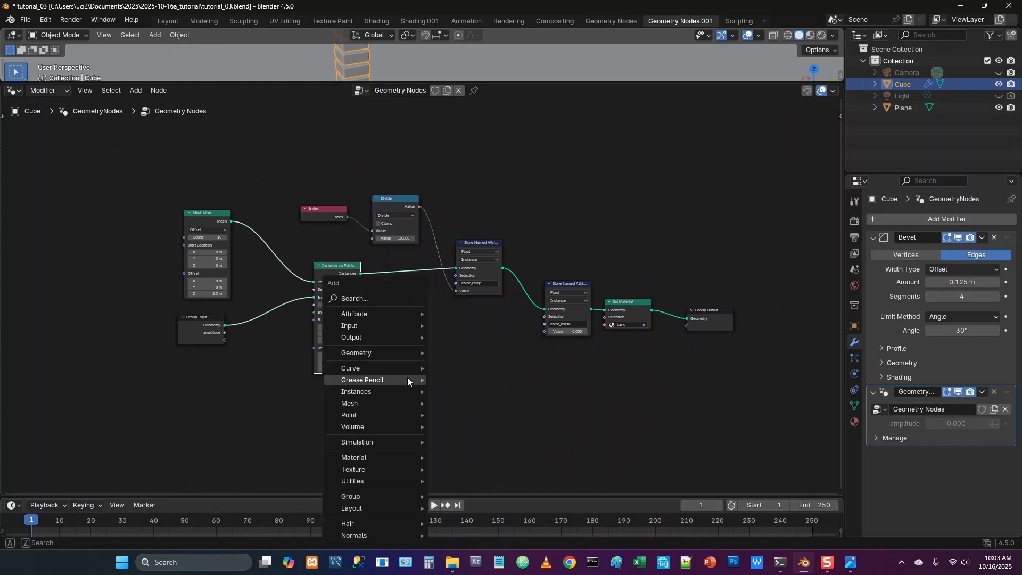
pyautogui.click(378, 299)
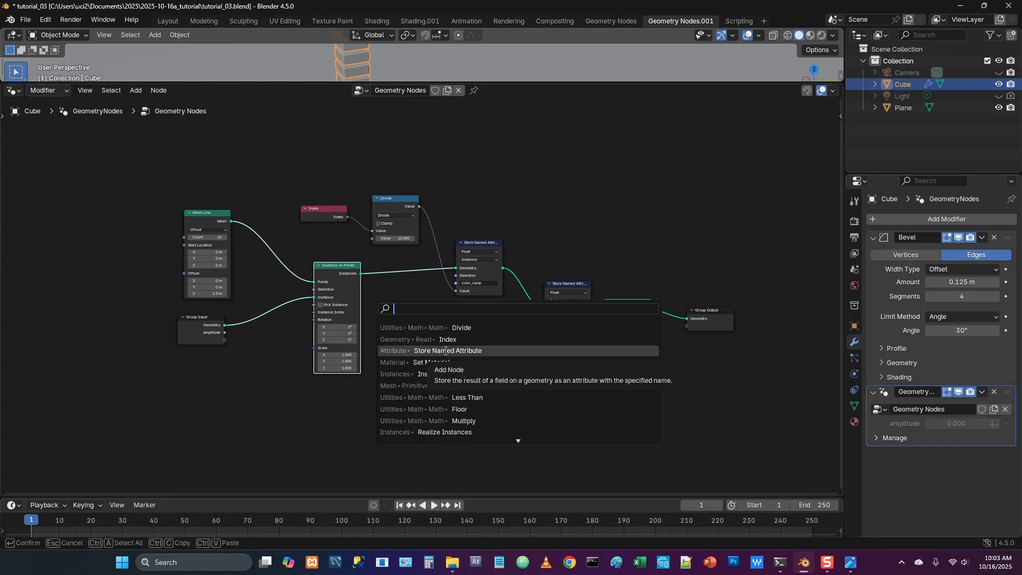
pyautogui.write('index')
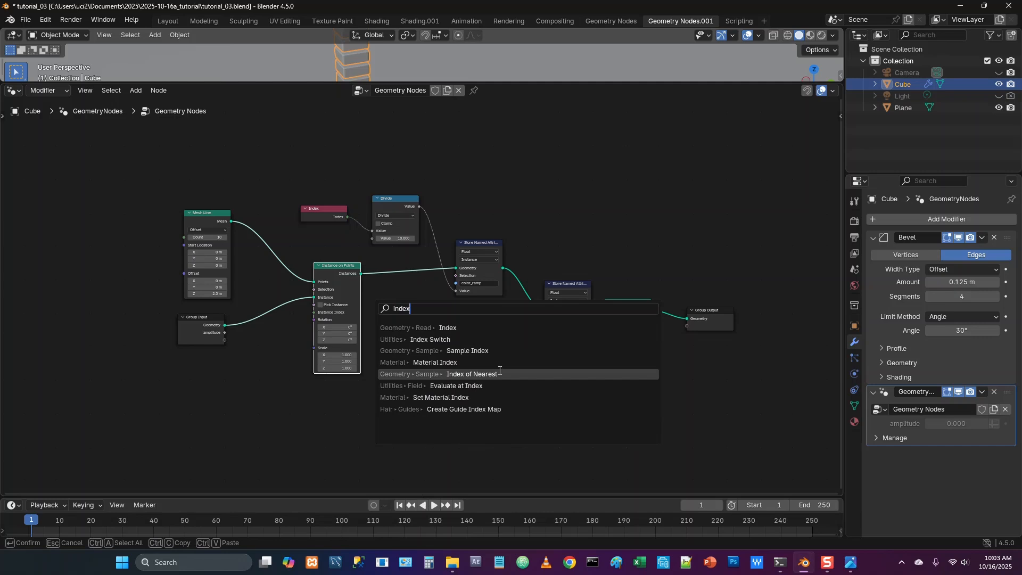
pyautogui.click(447, 327)
pyautogui.click(439, 420)
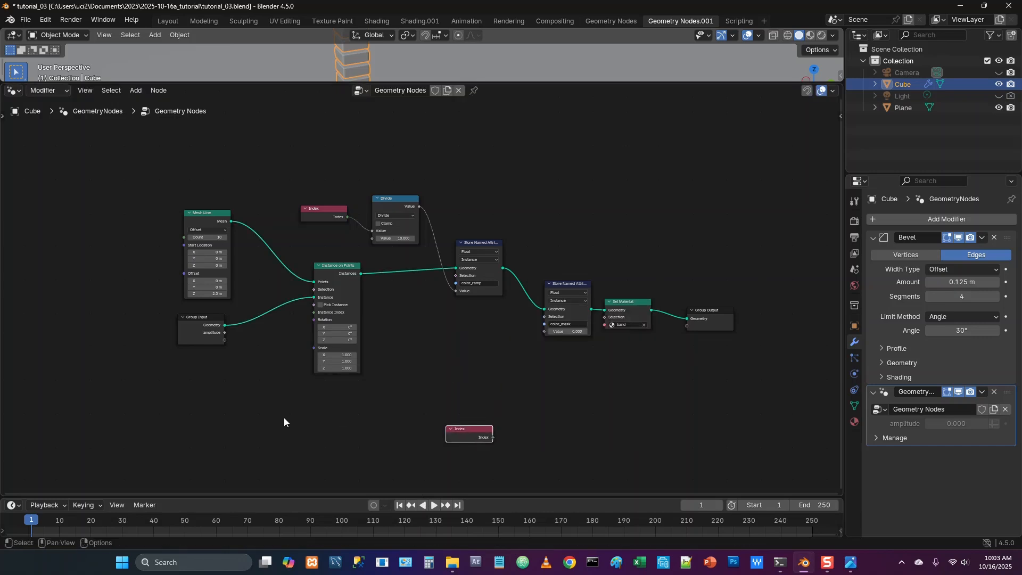
# Add a Multiply math node below the Instance on Points node
pyautogui.moveTo(283, 418); pyautogui.dragTo(292, 378, button='middle')
pyautogui.hotkey('shift', 'a')
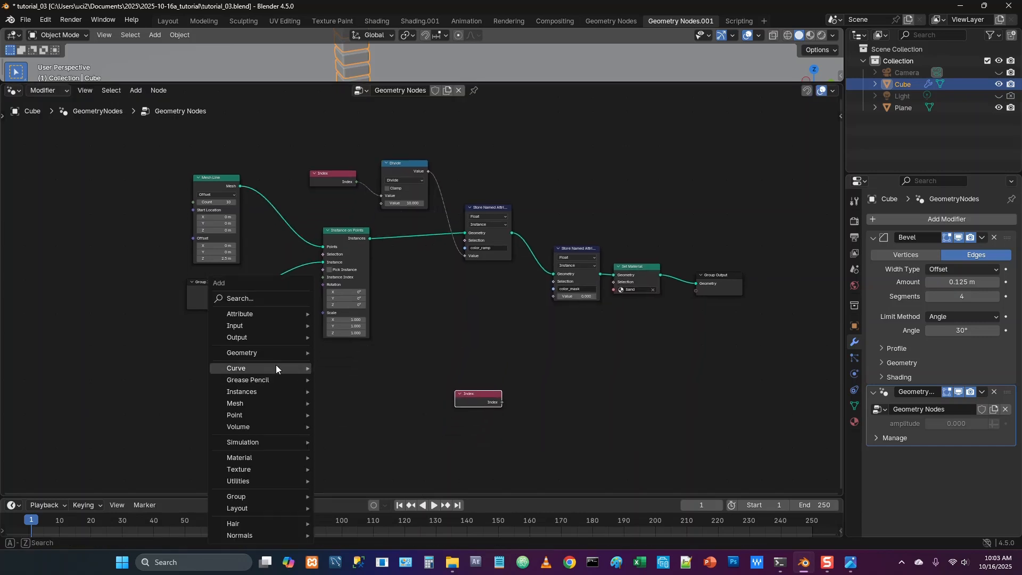
pyautogui.click(248, 298)
pyautogui.write('mult')
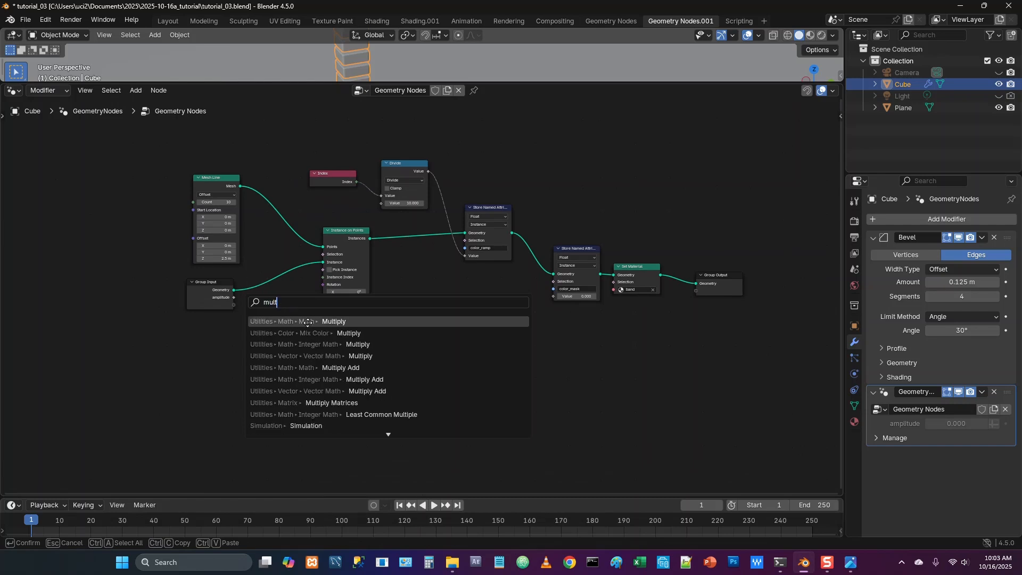
pyautogui.click(307, 321)
pyautogui.click(250, 316)
# Feed the Group Input amplitude into the Multiply node and set its second value to 10
pyautogui.moveTo(236, 301); pyautogui.dragTo(245, 304)
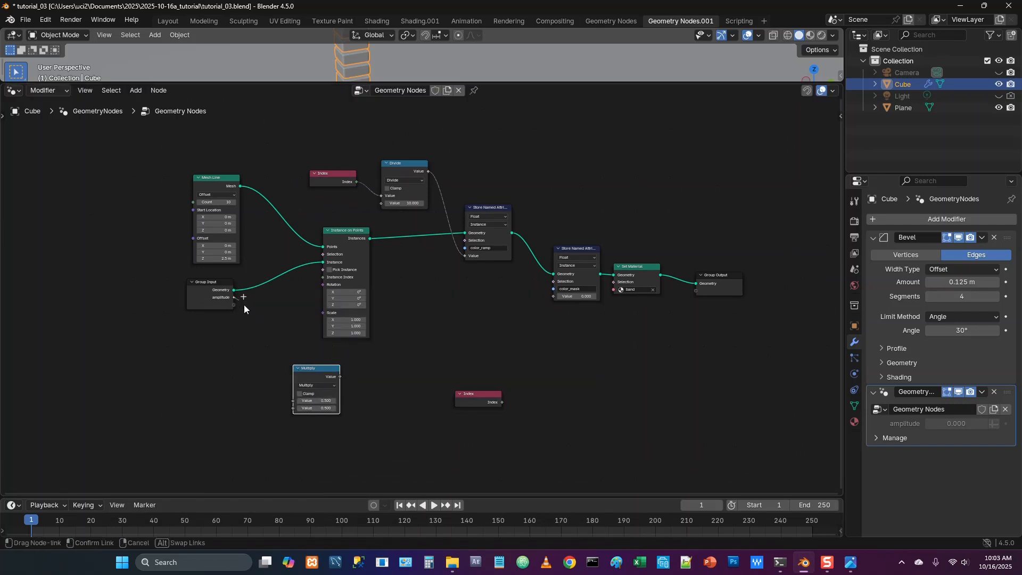
pyautogui.moveTo(272, 380); pyautogui.dragTo(293, 400)
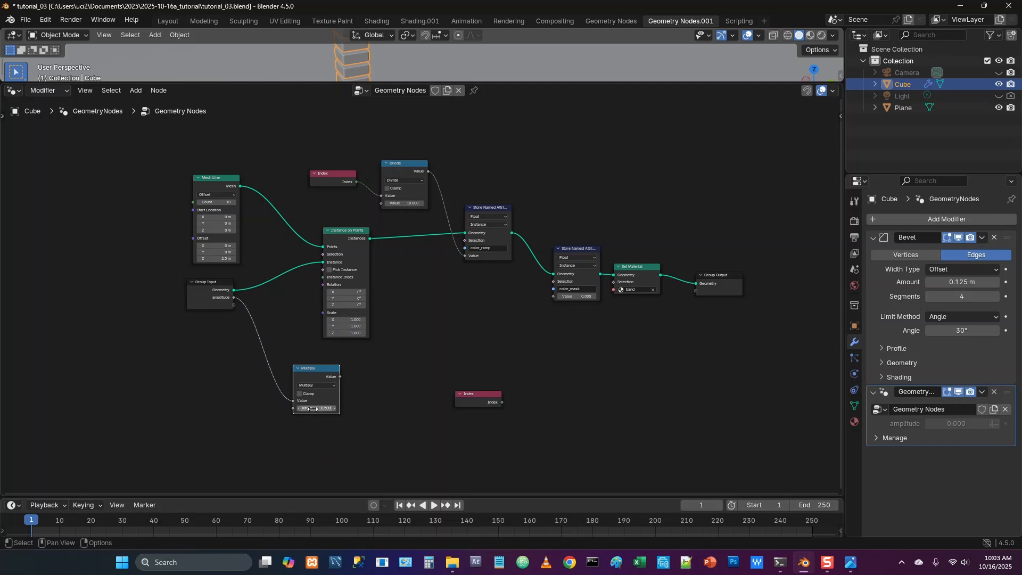
pyautogui.click(330, 409)
pyautogui.write('10')
pyautogui.press('Return')
# Add a Floor math node after Multiply and connect the Multiply result to it
pyautogui.scroll(2, 374, 395)
pyautogui.moveTo(436, 83); pyautogui.dragTo(436, 63)
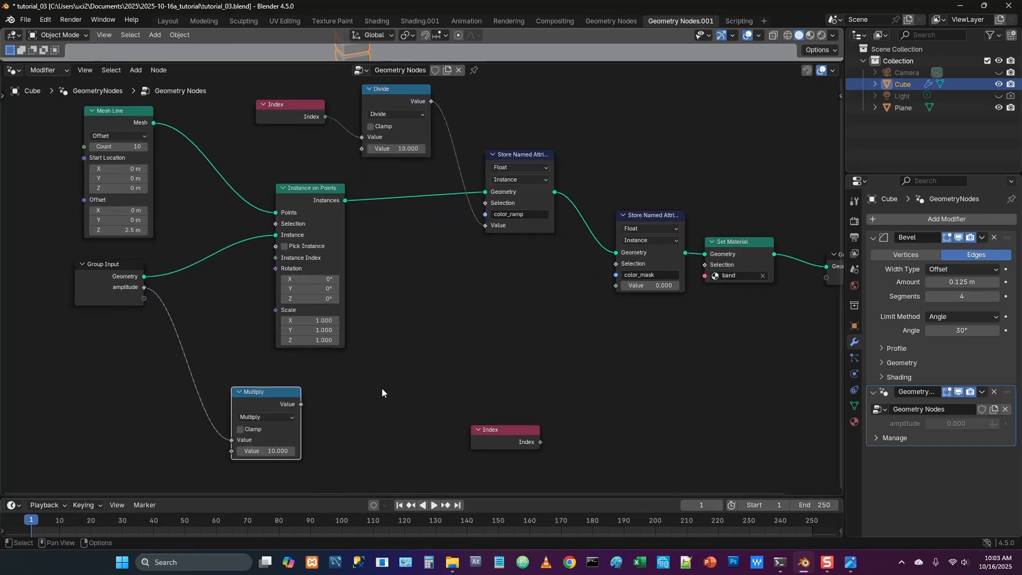
pyautogui.scroll(1, 347, 429)
pyautogui.hotkey('shift', 'a')
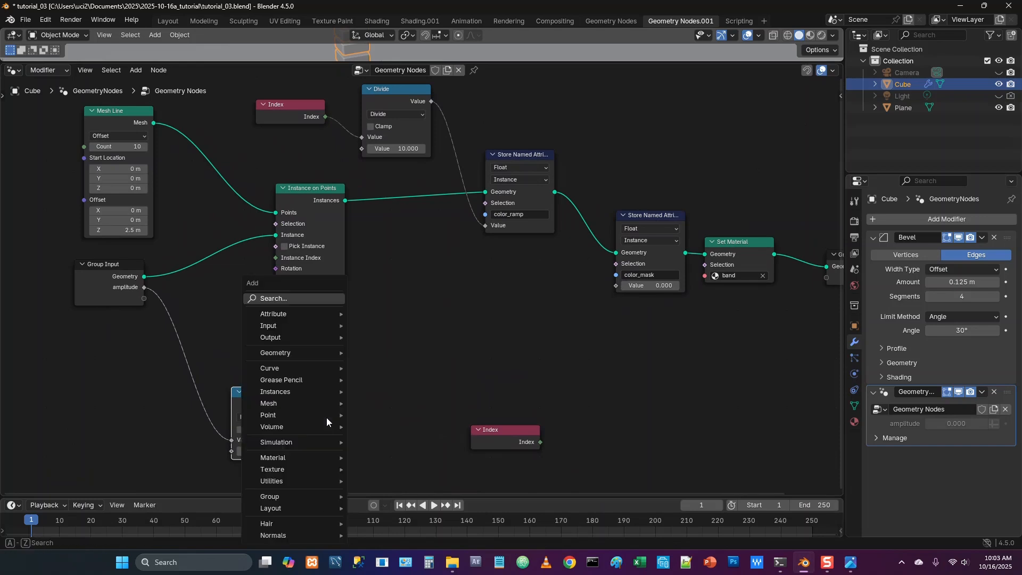
pyautogui.click(283, 299)
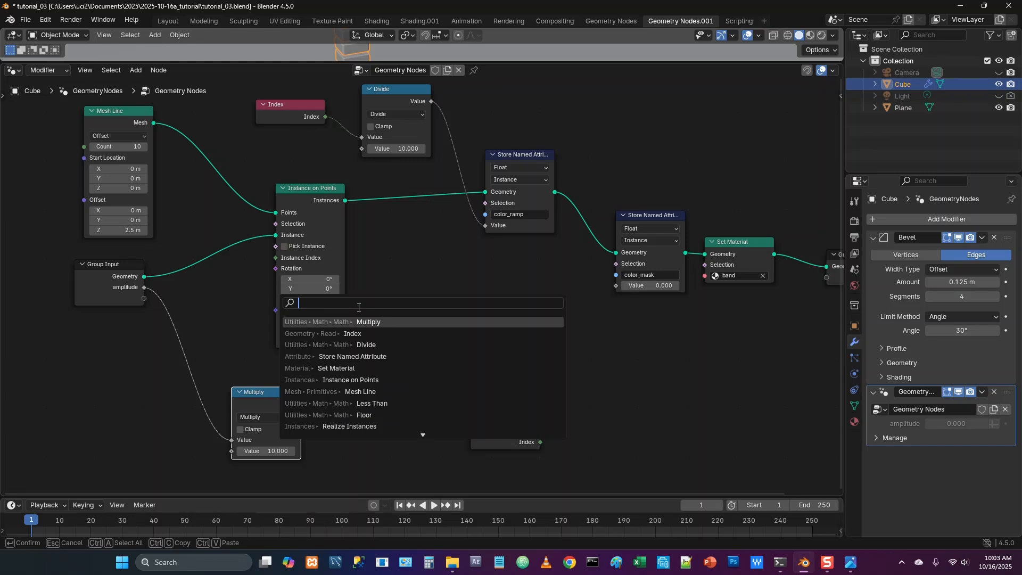
pyautogui.write('floo')
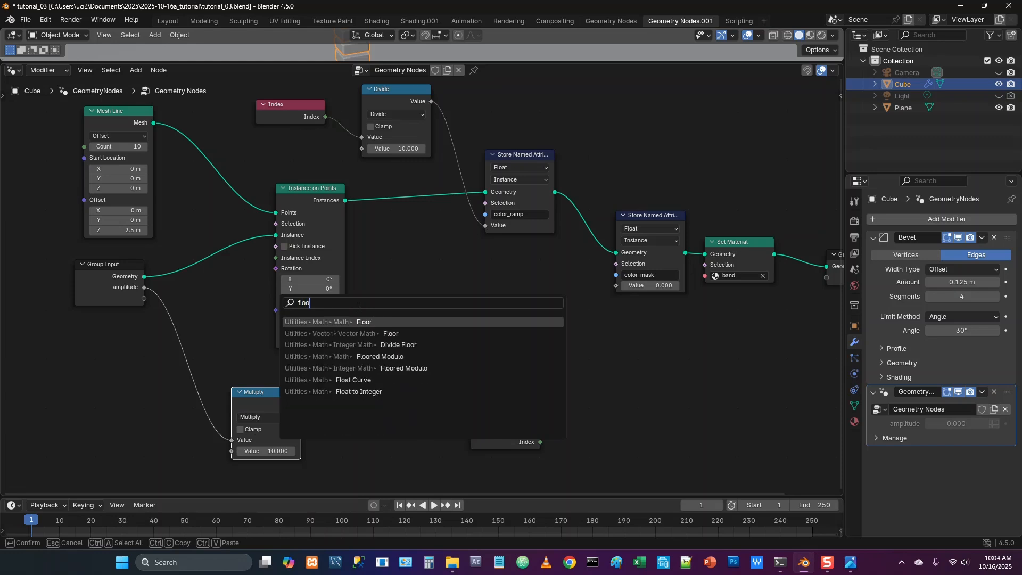
pyautogui.click(368, 321)
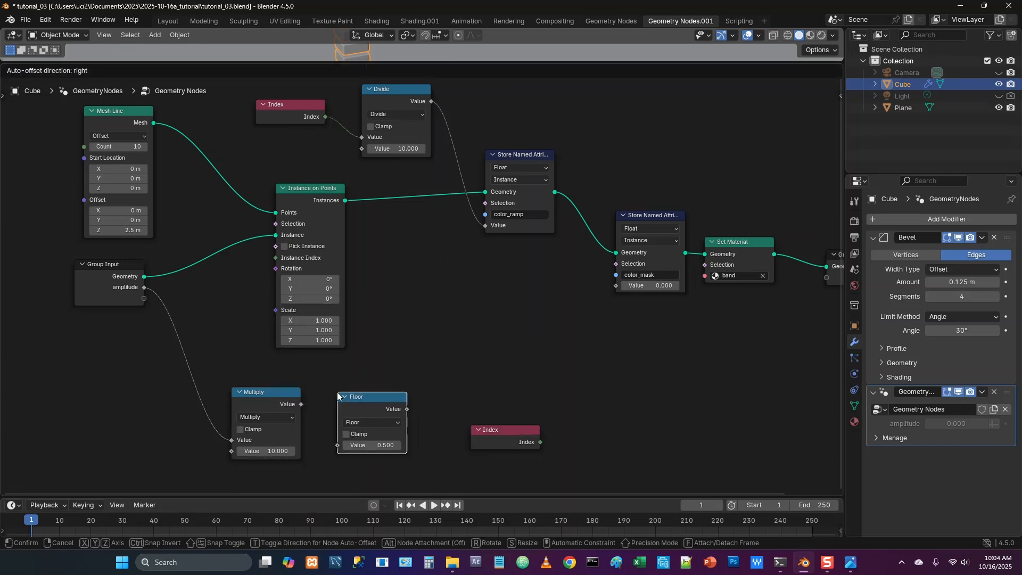
pyautogui.click(345, 398)
pyautogui.moveTo(301, 404); pyautogui.dragTo(337, 445)
# Move the second Index node aside and place a Less Than math node after Floor
pyautogui.moveTo(534, 427); pyautogui.dragTo(641, 405)
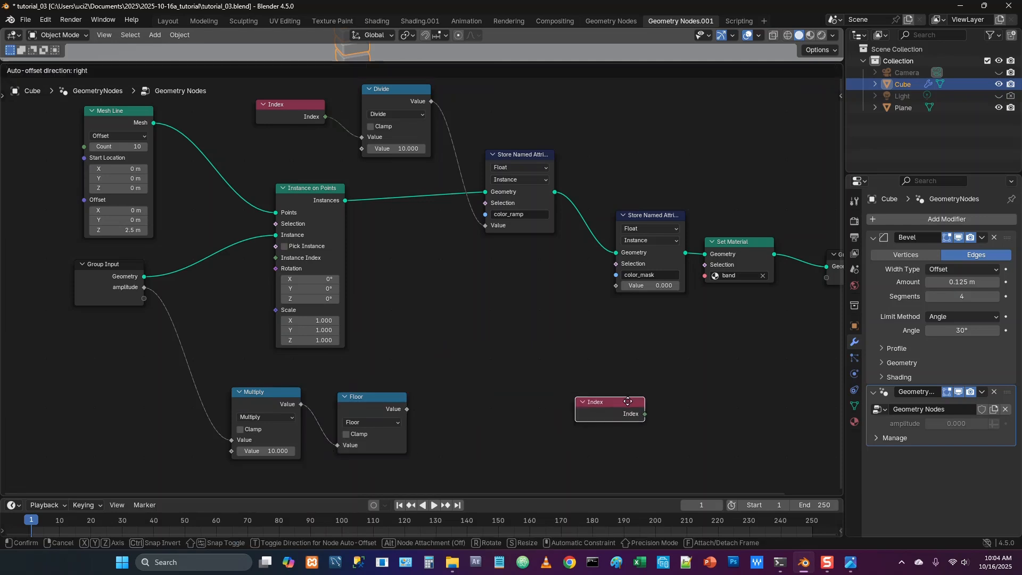
pyautogui.hotkey('shift', 'a')
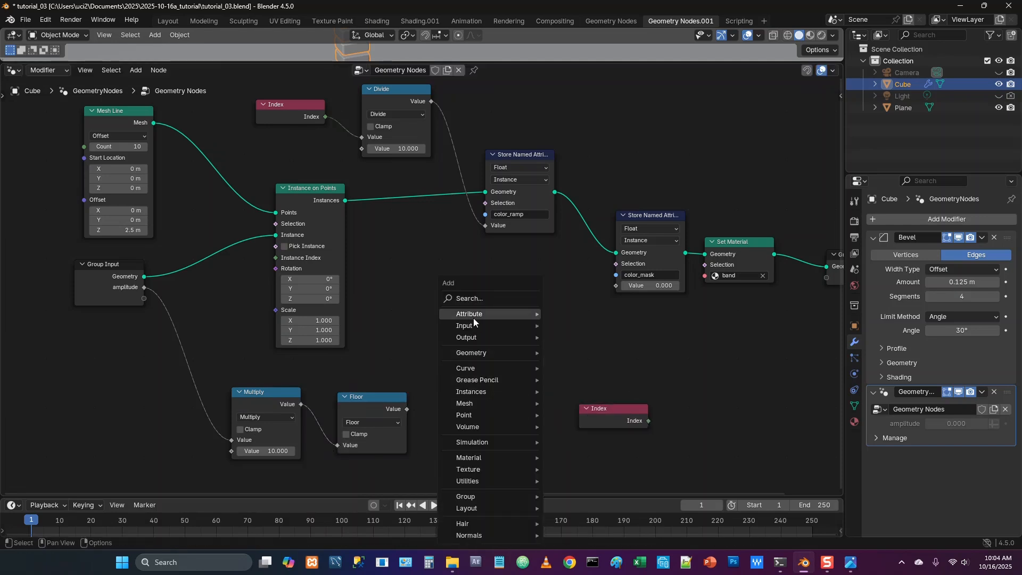
pyautogui.click(476, 298)
pyautogui.write('less')
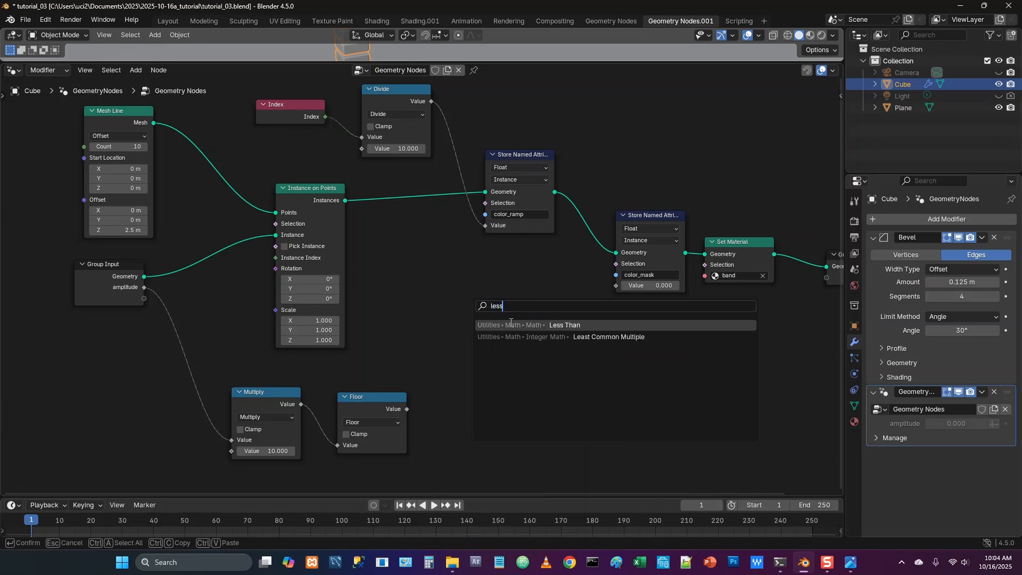
pyautogui.press('Return')
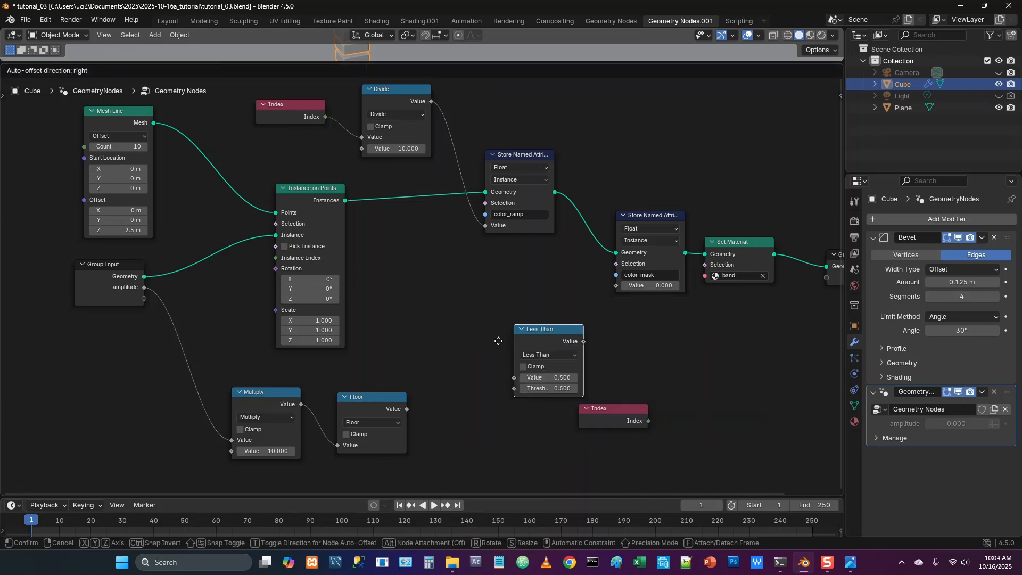
pyautogui.click(444, 403)
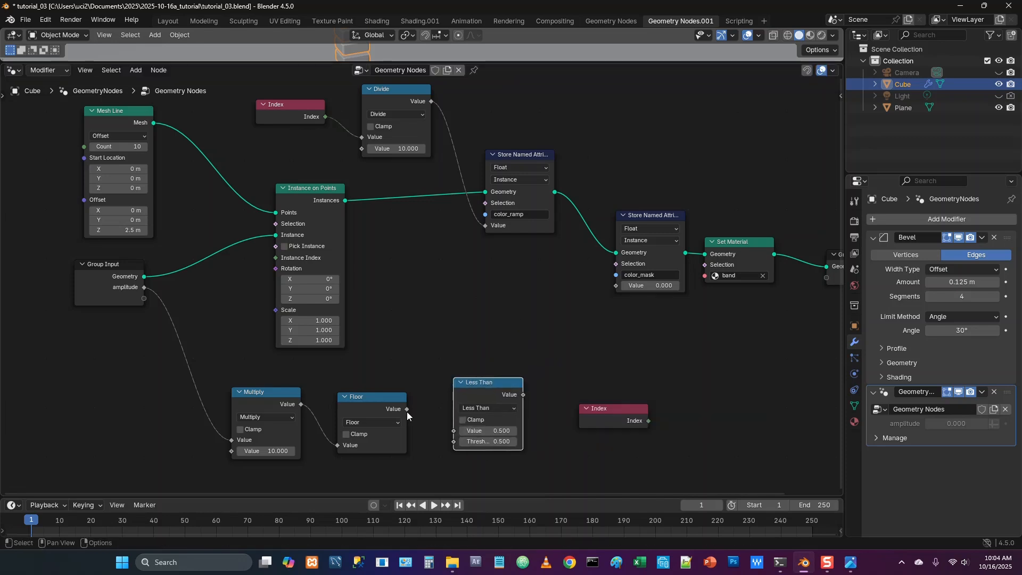
# Move the second Index node below Floor and wire Index to the Less Than Value and Floor to its Threshold
pyautogui.moveTo(407, 411); pyautogui.dragTo(450, 431)
pyautogui.moveTo(607, 408); pyautogui.dragTo(351, 448)
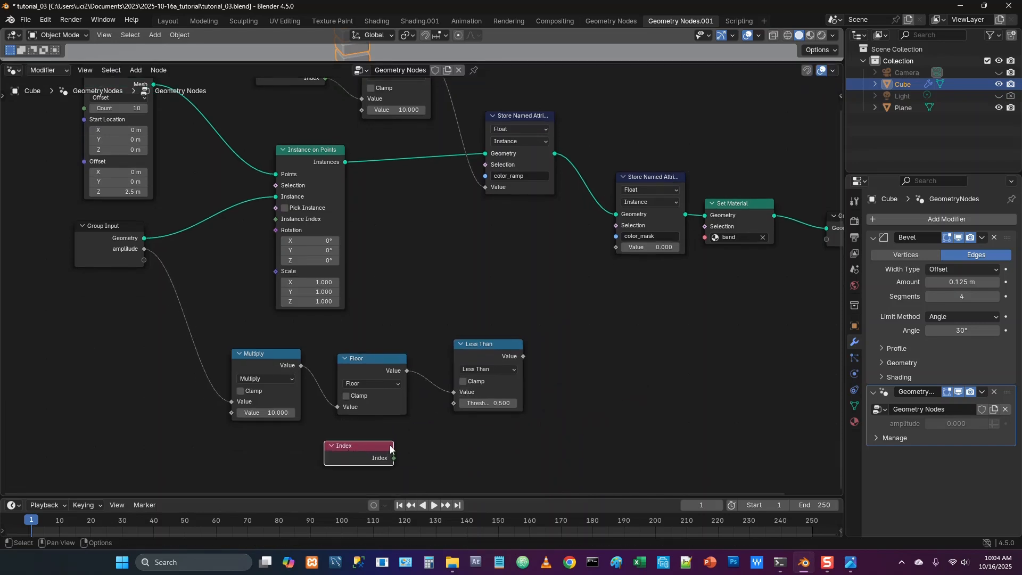
pyautogui.moveTo(407, 371); pyautogui.dragTo(454, 393)
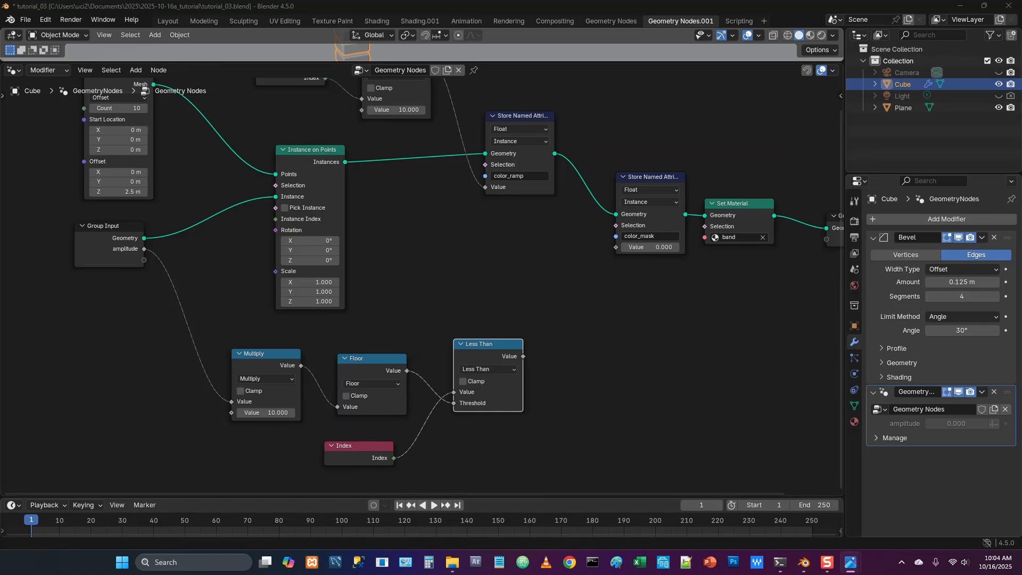
# Connect the Less Than result to the Value of the color_mask Store Named Attribute node
pyautogui.click(523, 356)
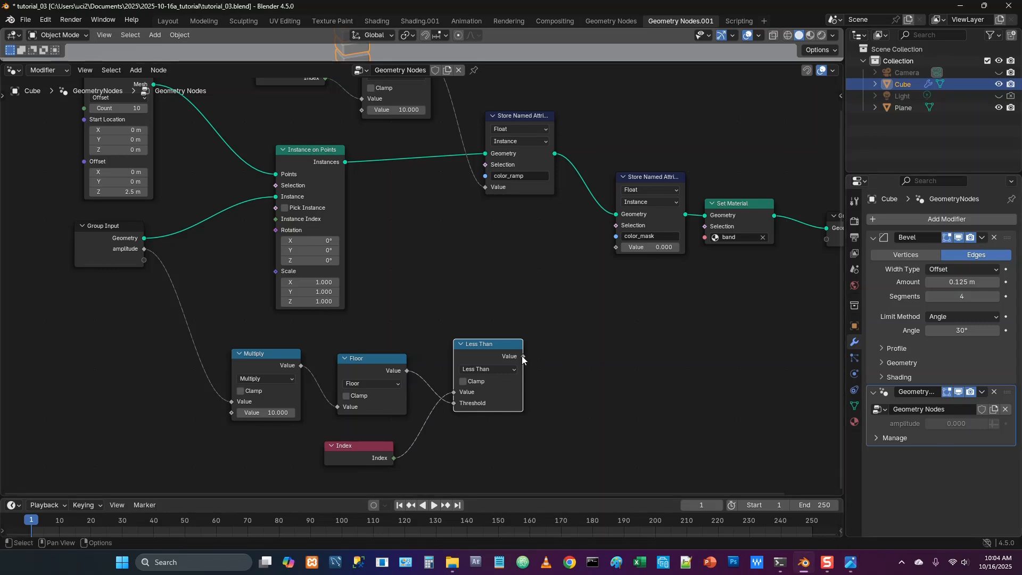
pyautogui.moveTo(522, 356); pyautogui.dragTo(615, 247)
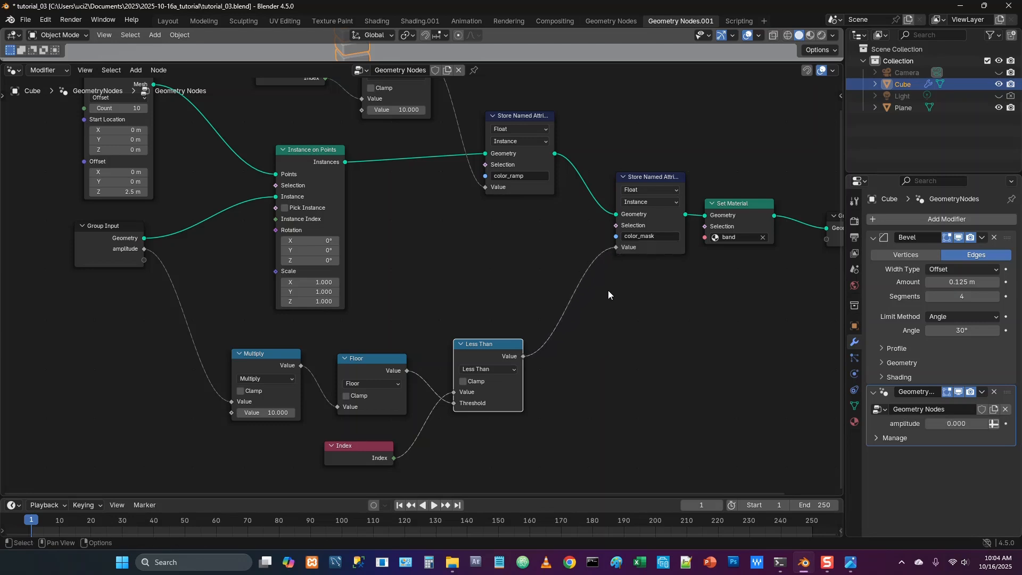
pyautogui.scroll(-2, 586, 355)
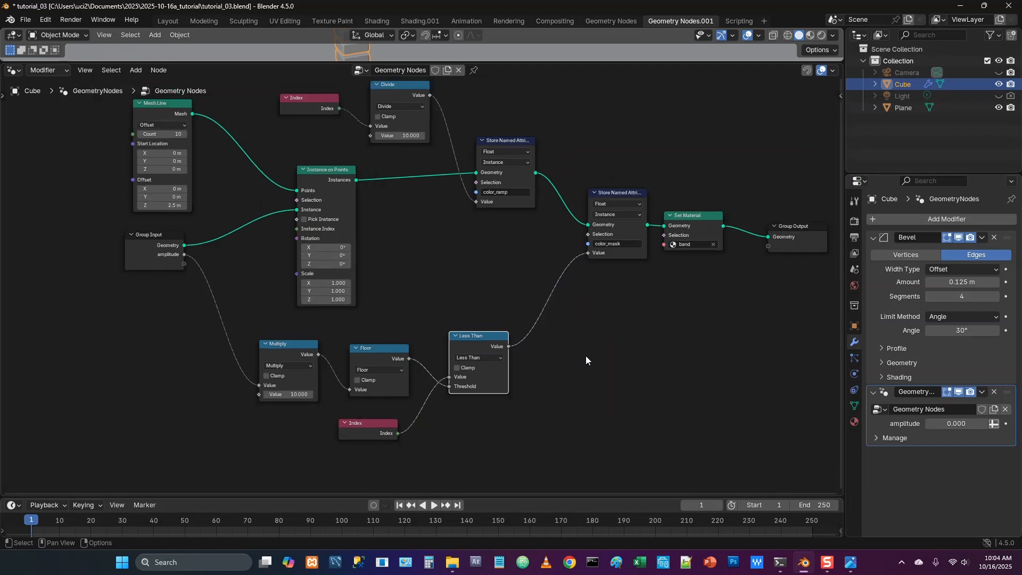
pyautogui.moveTo(611, 315); pyautogui.dragTo(594, 352, button='middle')
pyautogui.scroll(-1, 595, 353)
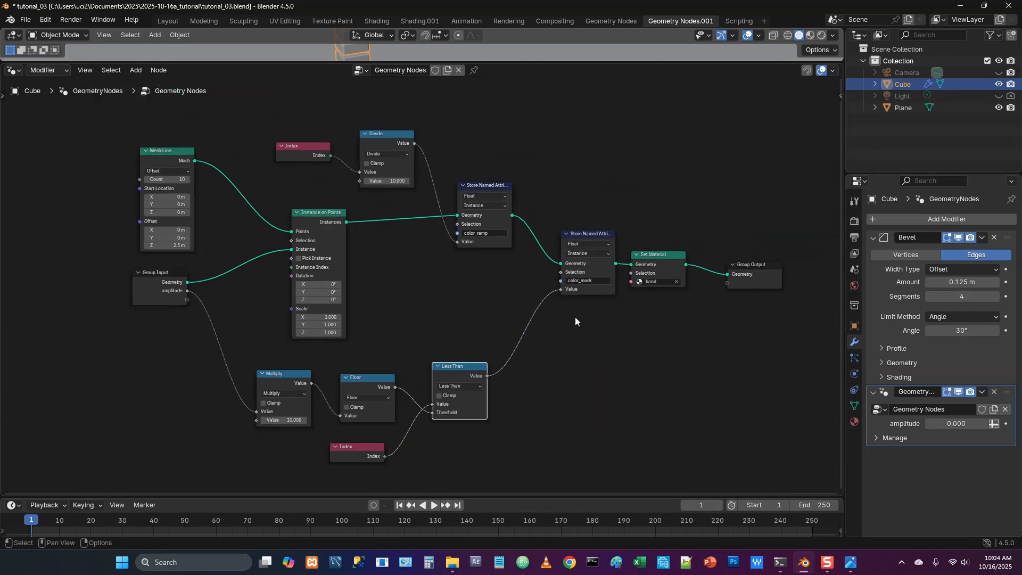
# Add an Attribute node in front of the Color Ramp in the band material's shader nodes
pyautogui.click(418, 20)
pyautogui.hotkey('shift', 'a')
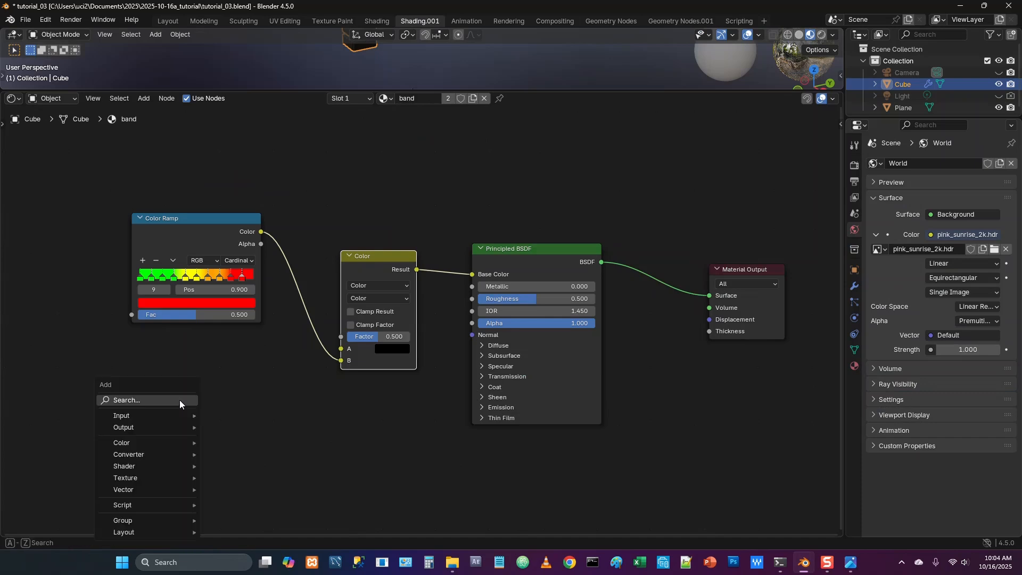
pyautogui.write('attribute')
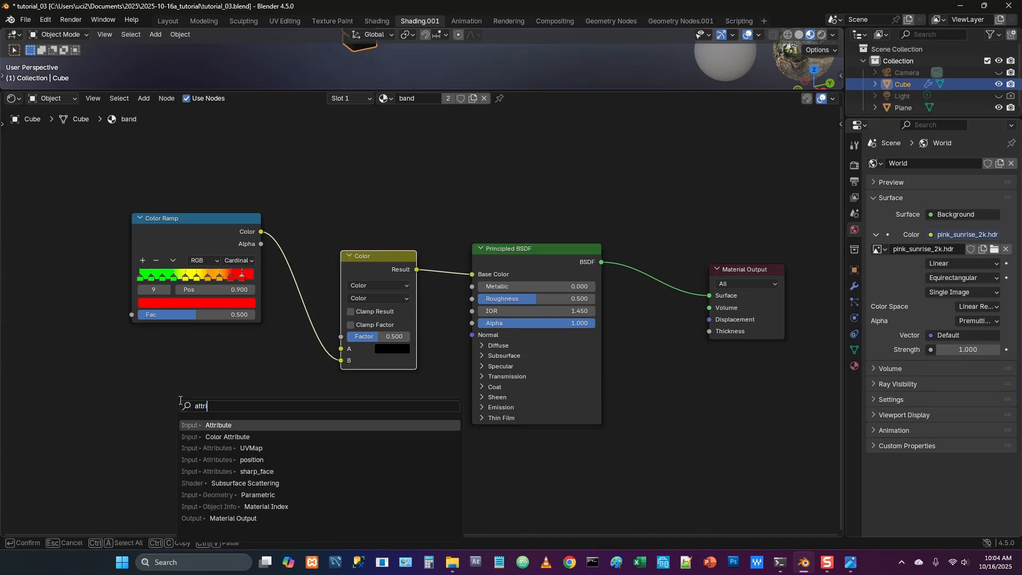
pyautogui.click(213, 424)
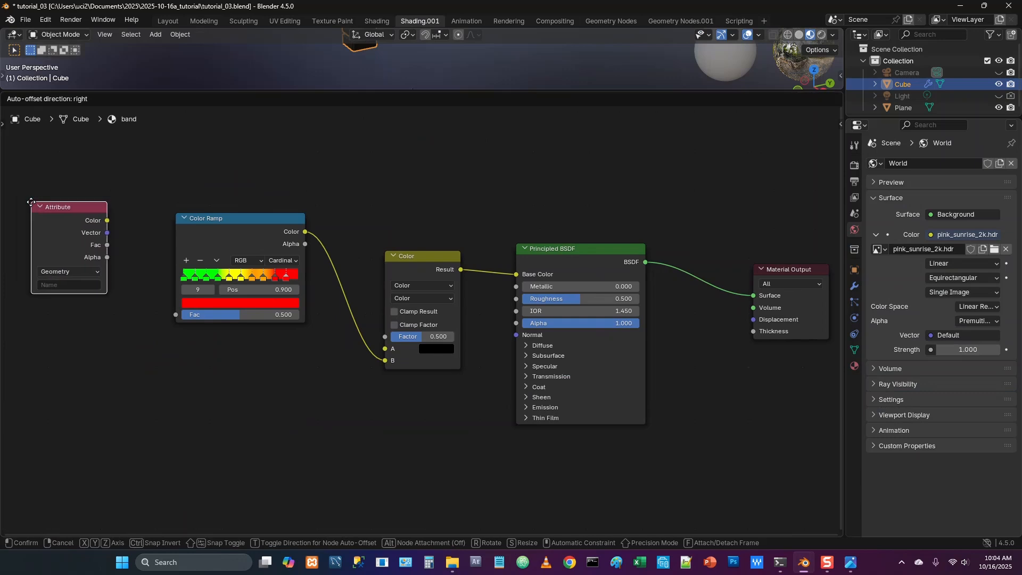
pyautogui.click(40, 218)
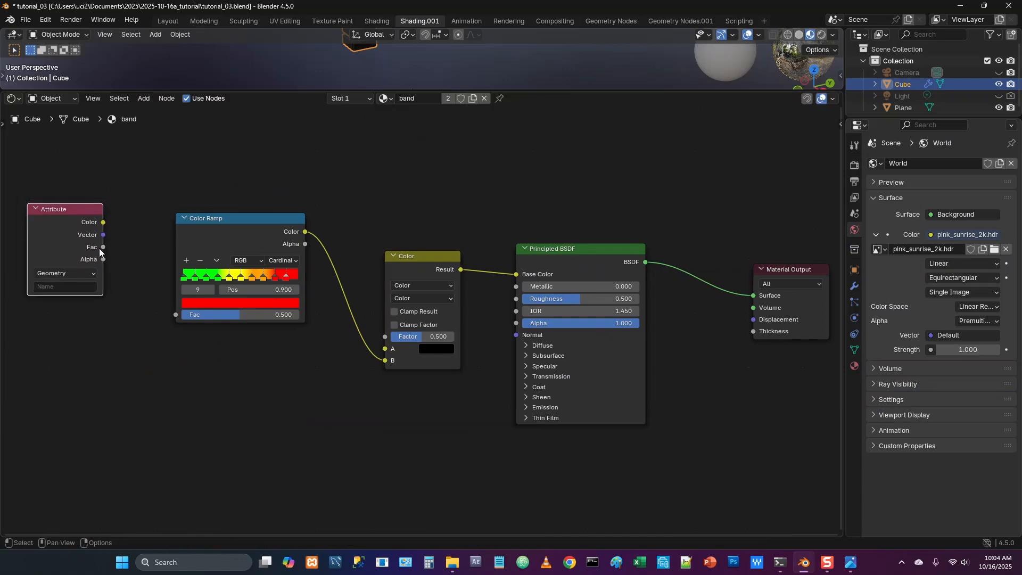
# Set the Attribute node to Instancer with the name color_ramp and connect its Fac to the Color Ramp's Fac
pyautogui.click(75, 273)
pyautogui.click(70, 321)
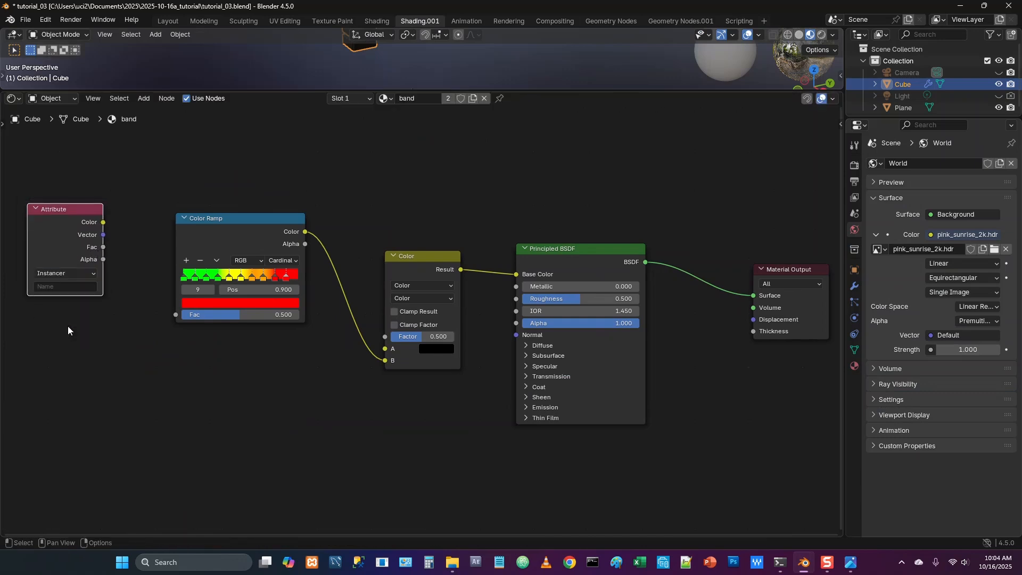
pyautogui.click(56, 287)
pyautogui.write('color')
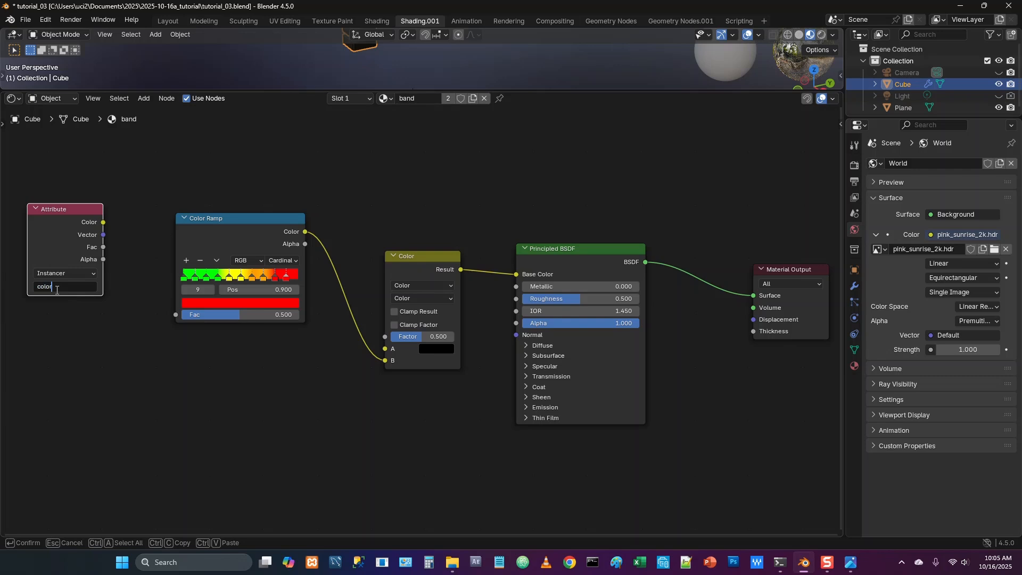
pyautogui.write('_ramp')
pyautogui.press('Return')
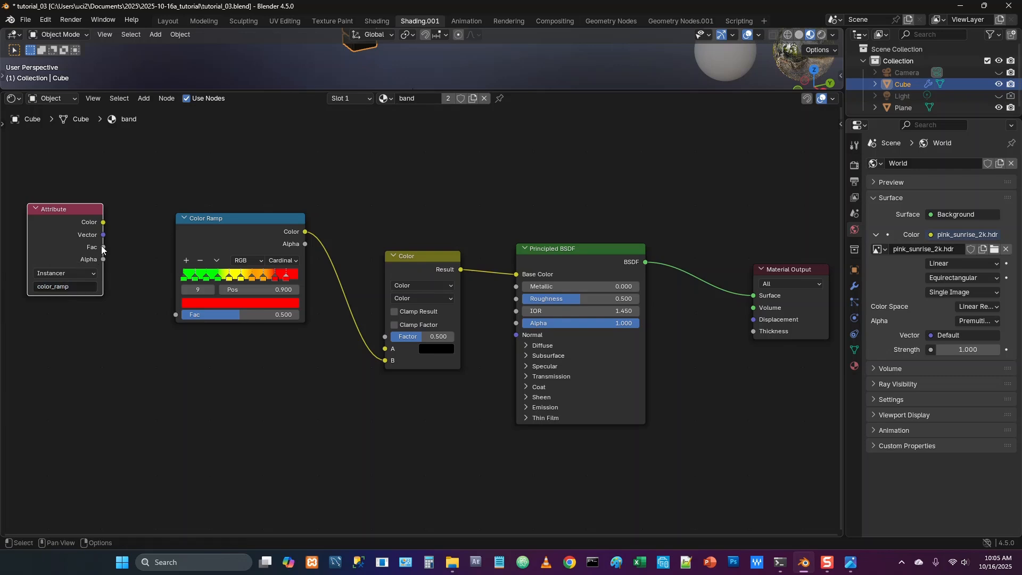
pyautogui.moveTo(103, 248); pyautogui.dragTo(174, 314)
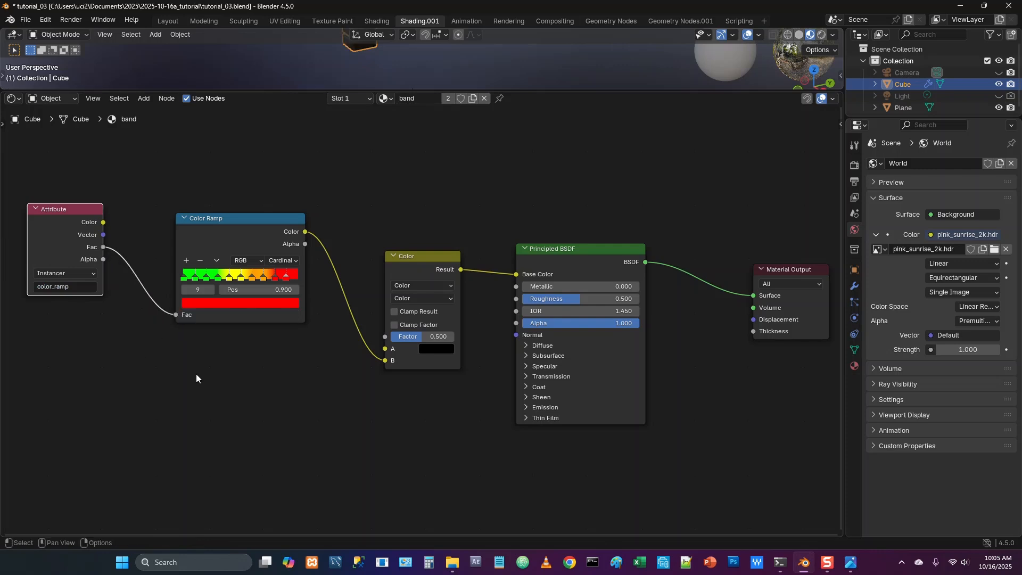
# Add a second Attribute node below the Color Ramp
pyautogui.hotkey('shift', 'a')
pyautogui.write('attr')
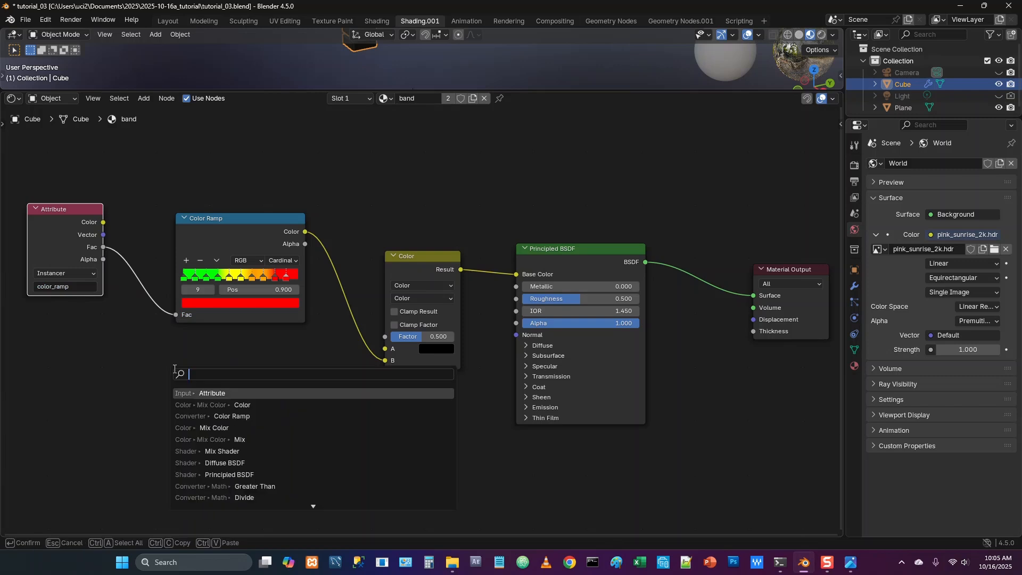
pyautogui.write('ib')
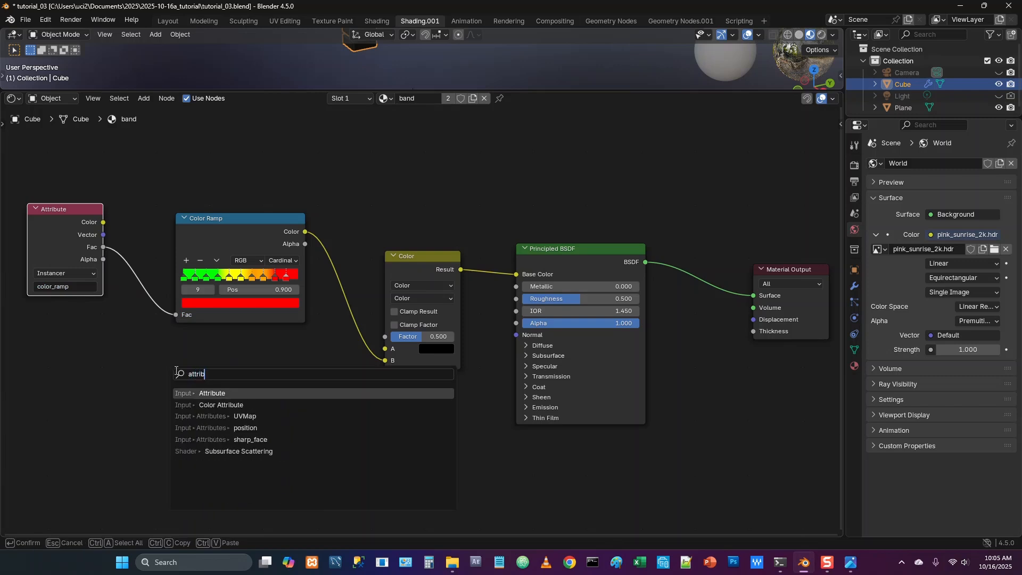
pyautogui.press('Down')
pyautogui.press('Up')
pyautogui.press('Return')
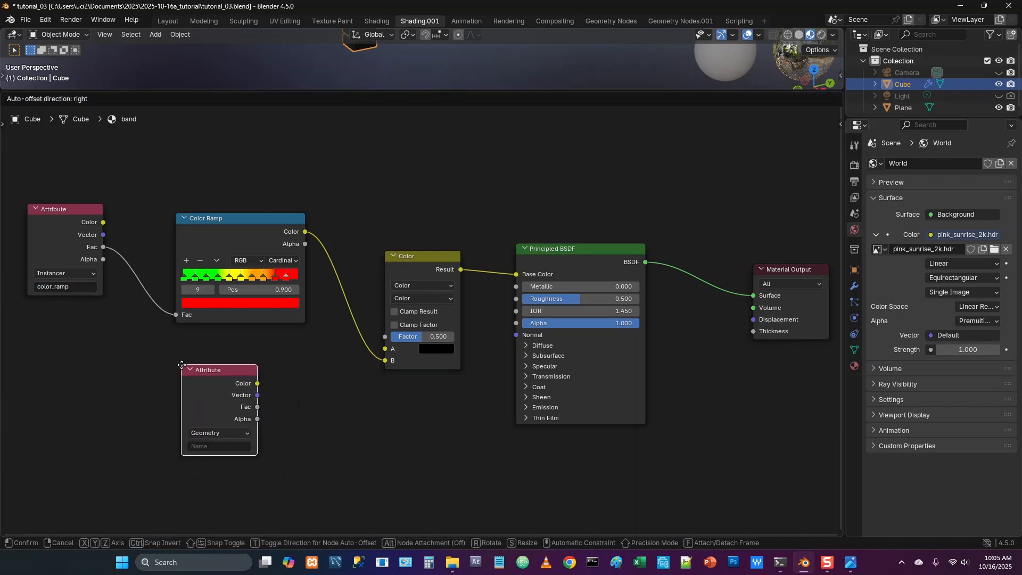
pyautogui.click(182, 367)
# Set the second Attribute node to Instancer with the name color_mask and connect its Fac to the color mix node's Factor
pyautogui.click(218, 433)
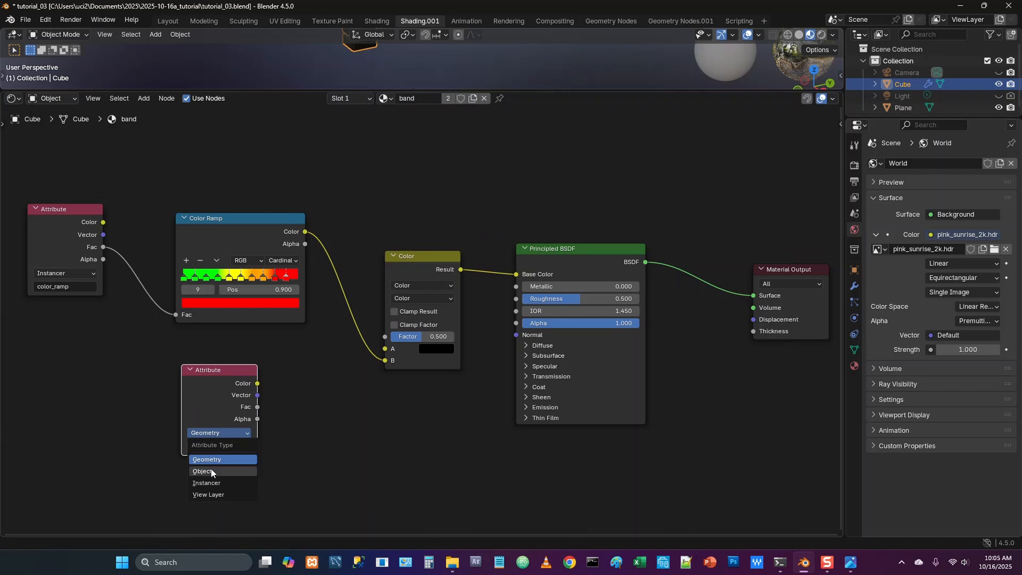
pyautogui.click(217, 481)
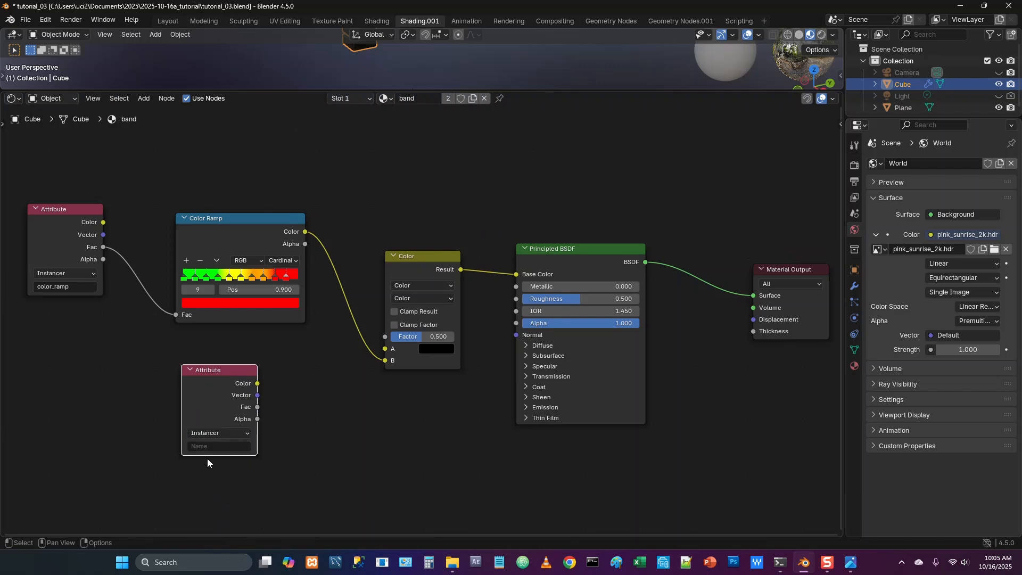
pyautogui.click(203, 447)
pyautogui.write('colo')
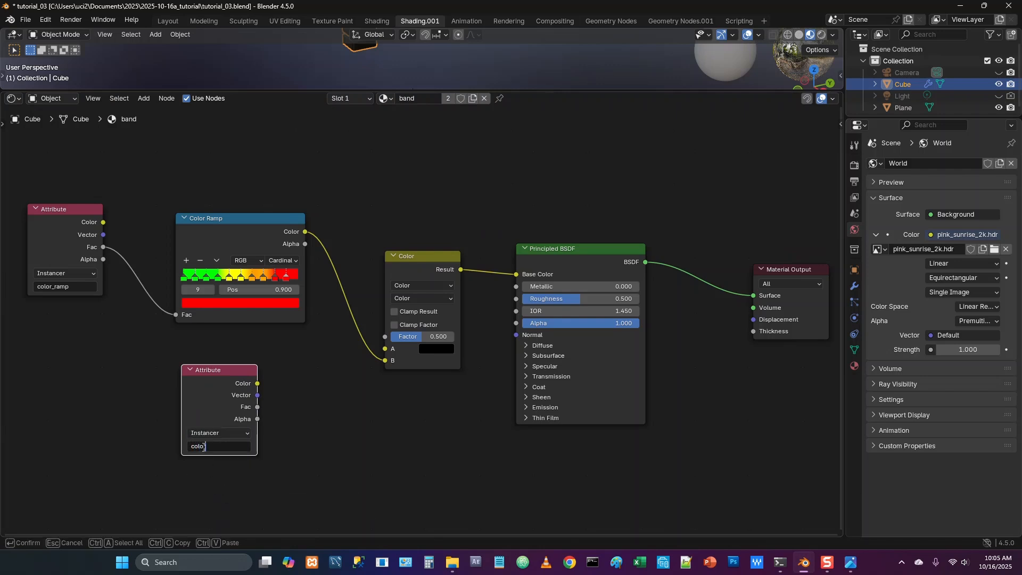
pyautogui.write('r_mask')
pyautogui.press('Return')
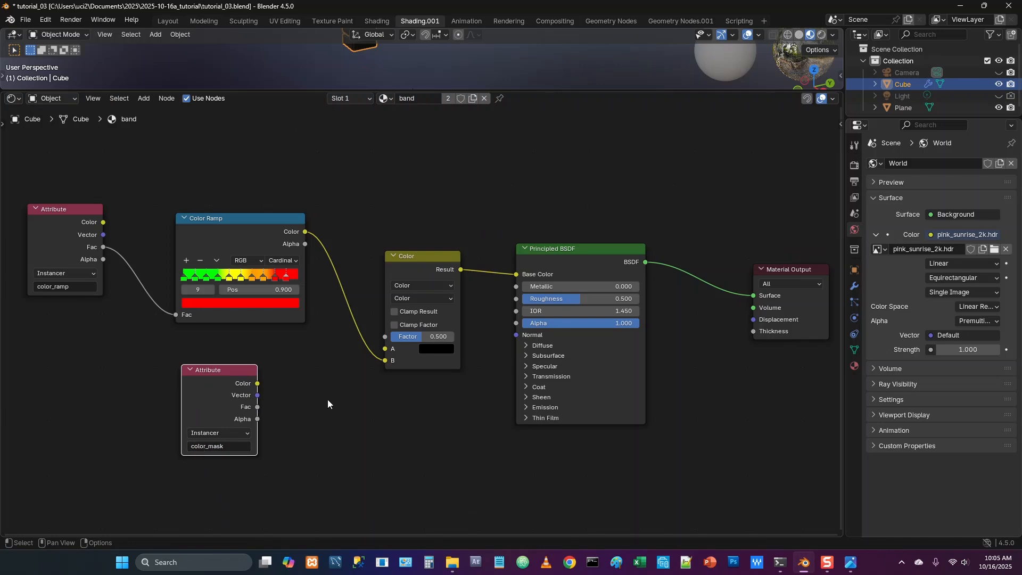
pyautogui.moveTo(258, 407); pyautogui.dragTo(385, 336)
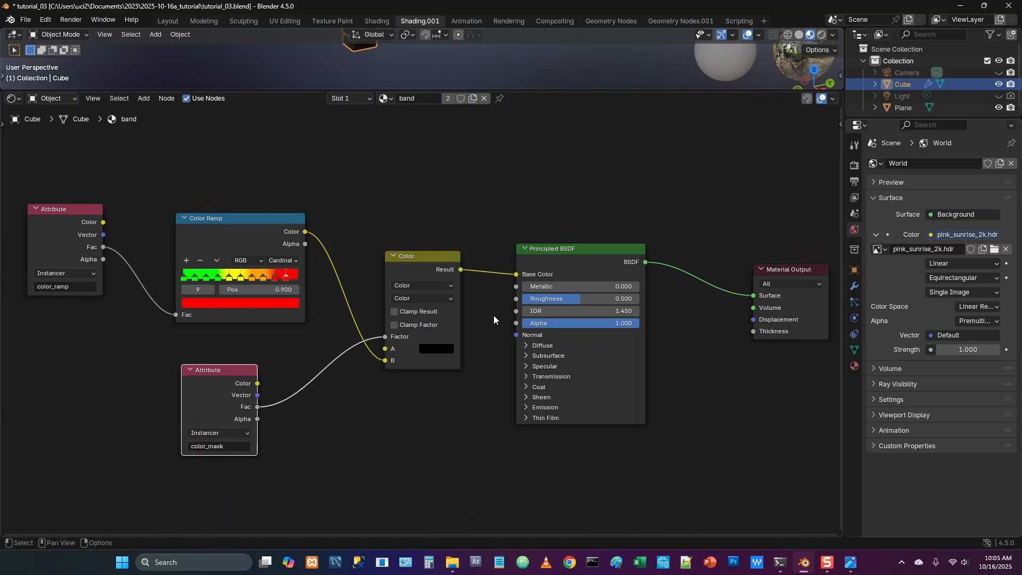
# Enlarge the 3D view, set the color mix node's blending mode to Mix and test the column by varying the amplitude
pyautogui.moveTo(530, 90); pyautogui.dragTo(530, 234)
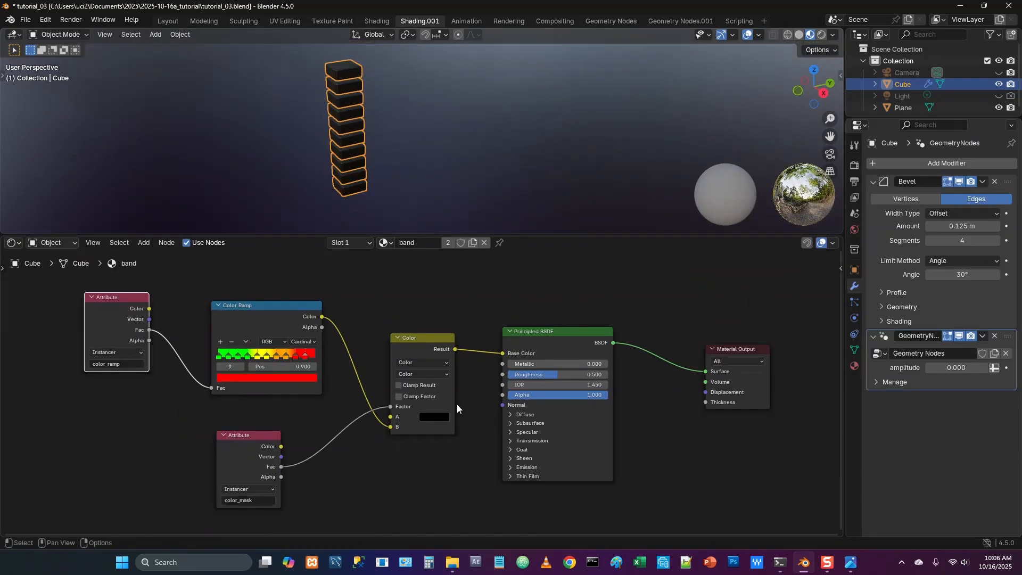
pyautogui.click(429, 374)
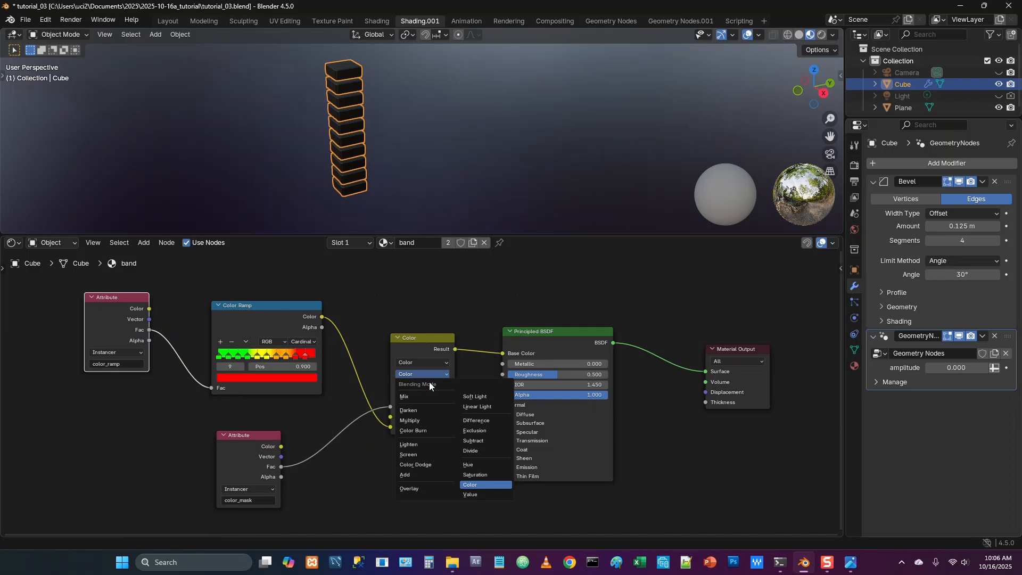
pyautogui.click(411, 400)
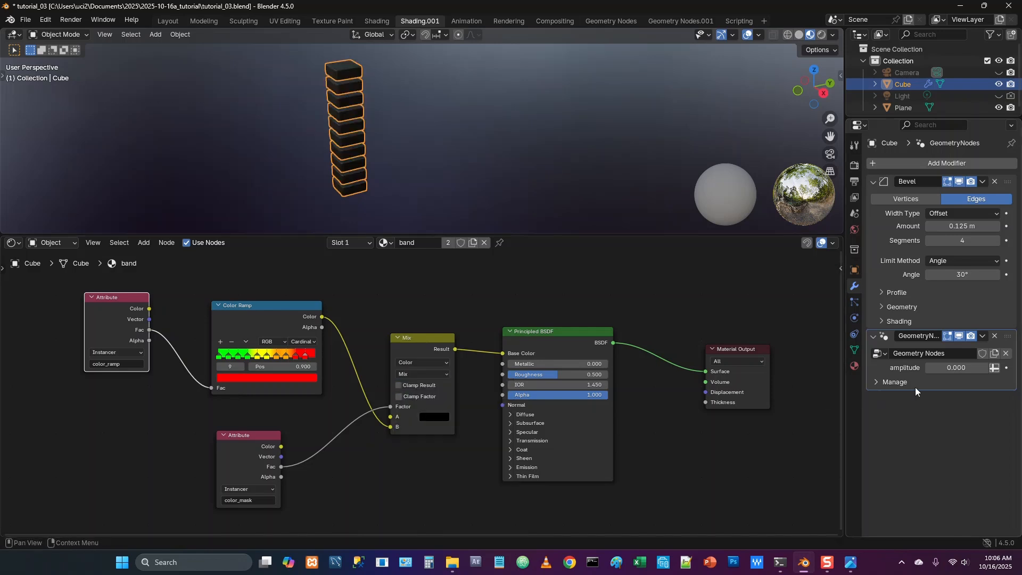
pyautogui.moveTo(953, 368)
pyautogui.mouseDown()
pyautogui.moveTo(995, 367)
pyautogui.moveTo(937, 368)
pyautogui.mouseUp()
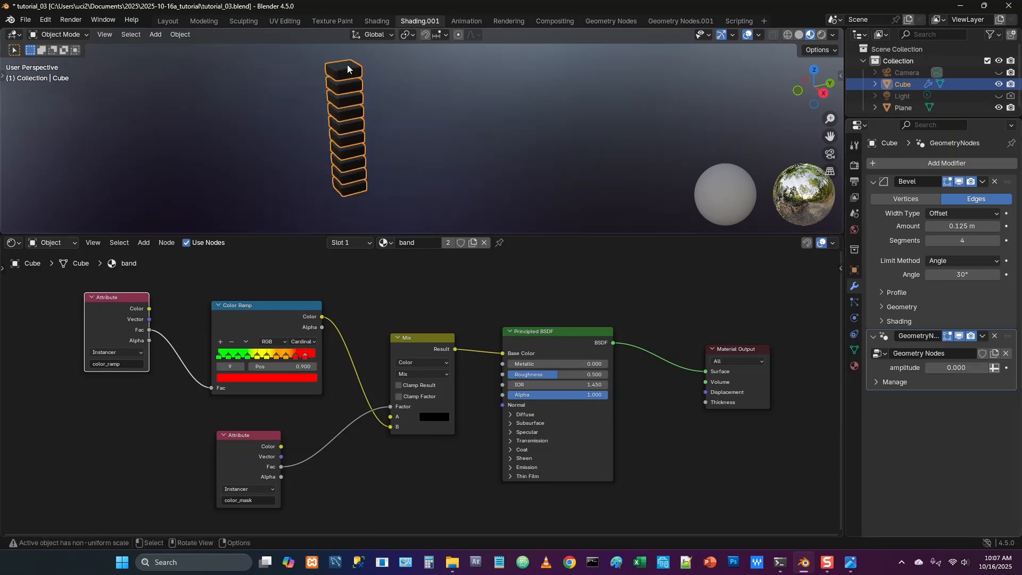
# Switch to the Layout workspace and rename the Cube object as Band01
pyautogui.click(168, 21)
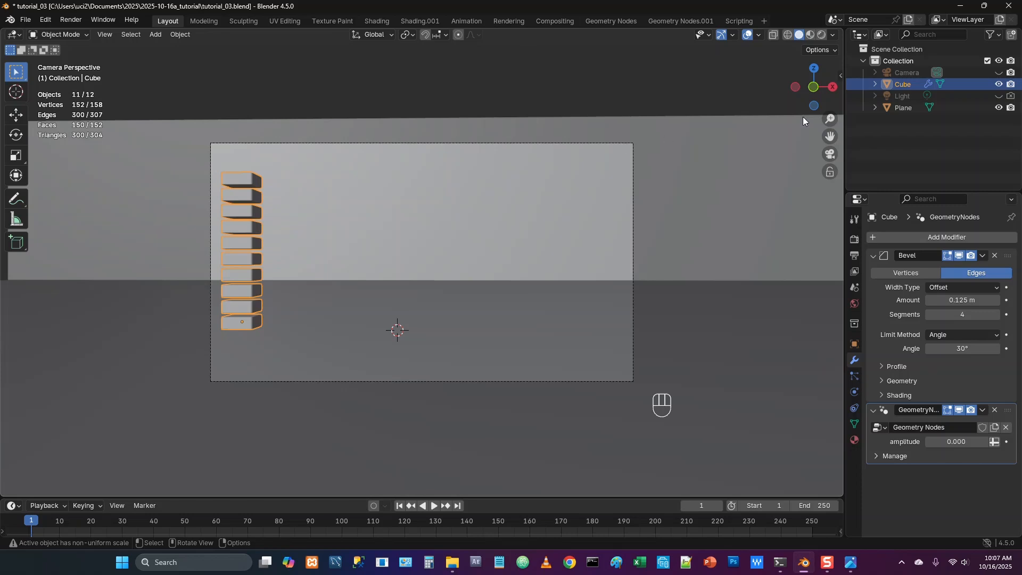
pyautogui.doubleClick(903, 84)
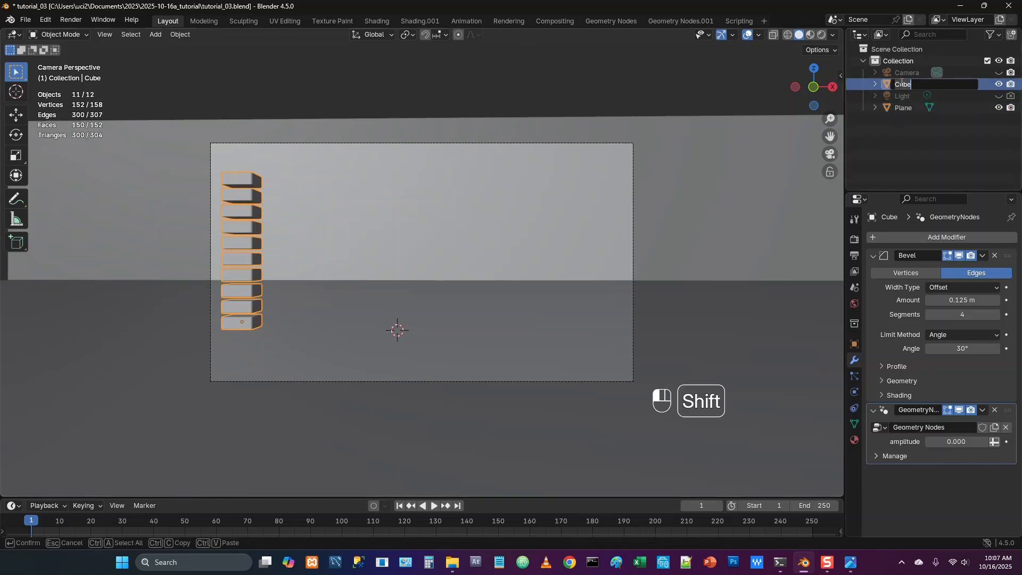
pyautogui.write('Band01')
pyautogui.press('Return')
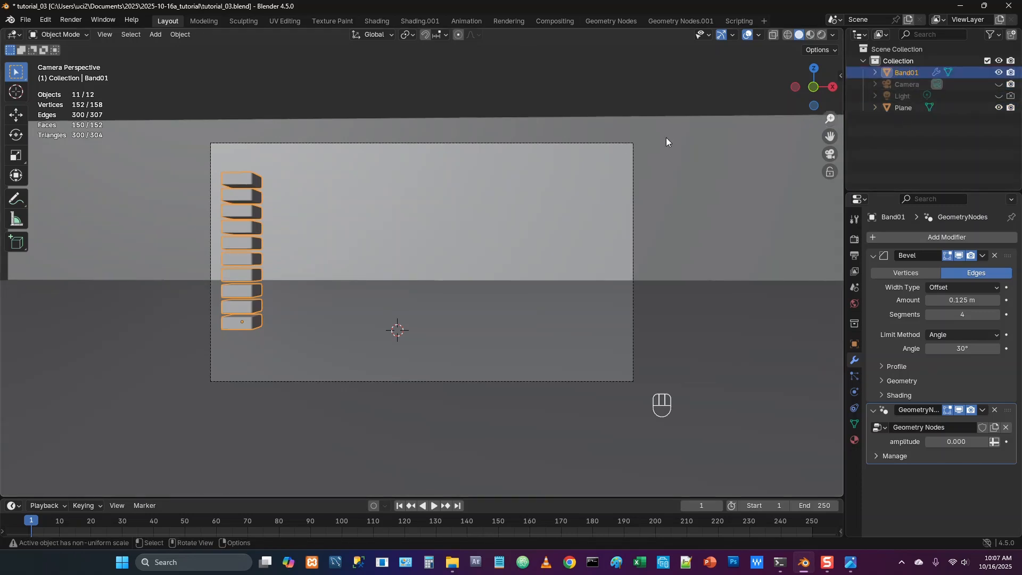
# Duplicate Band01 in place and set the copy's X location to -3.75 m
pyautogui.hotkey('shift', 'd')
pyautogui.press('Return')
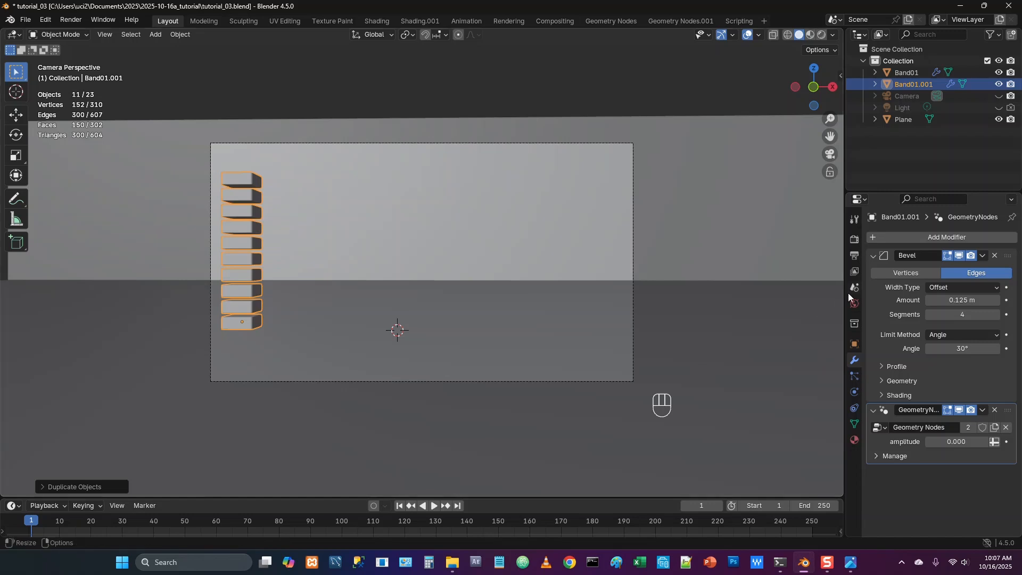
pyautogui.click(854, 343)
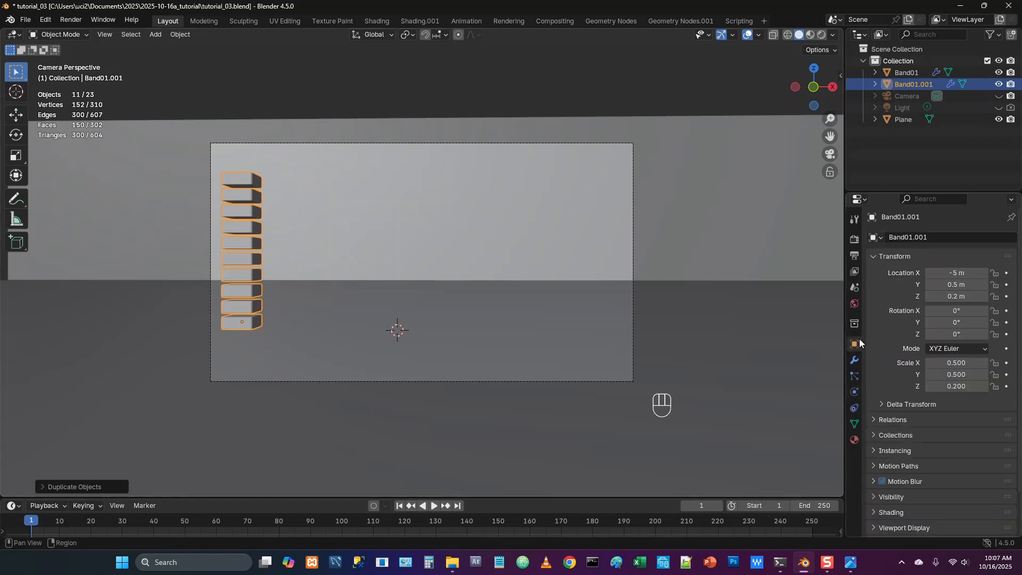
pyautogui.click(957, 273)
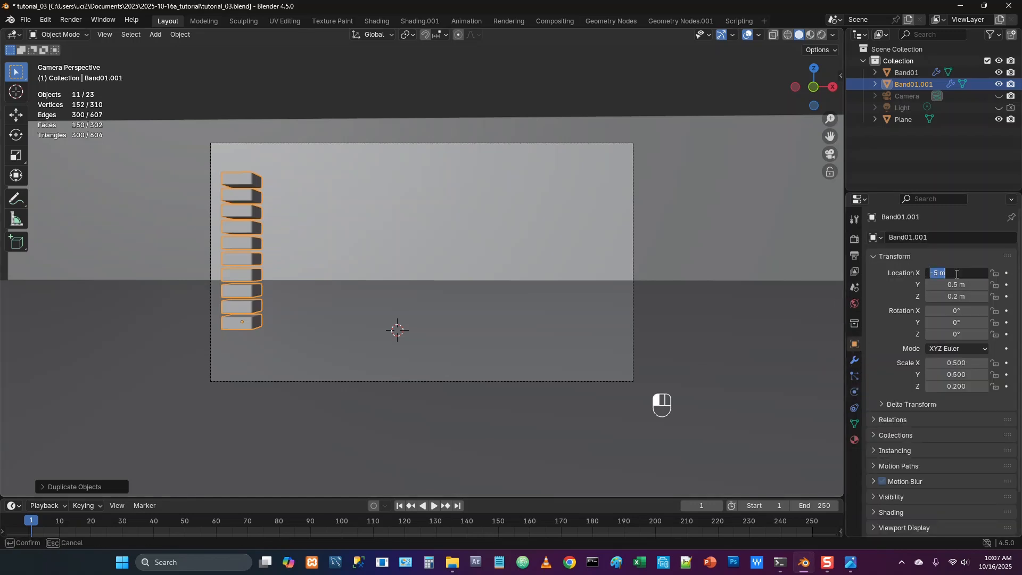
pyautogui.write('-3.75')
pyautogui.press('Return')
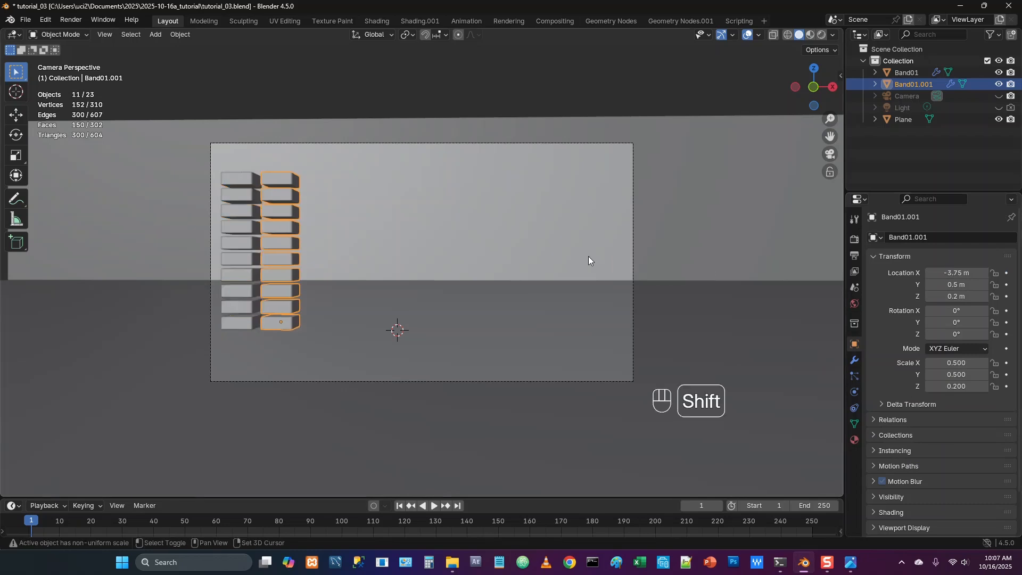
# Duplicate the second band column in place and set the new copy's X location to -2.5 m
pyautogui.hotkey('shift', 'd')
pyautogui.press('Return')
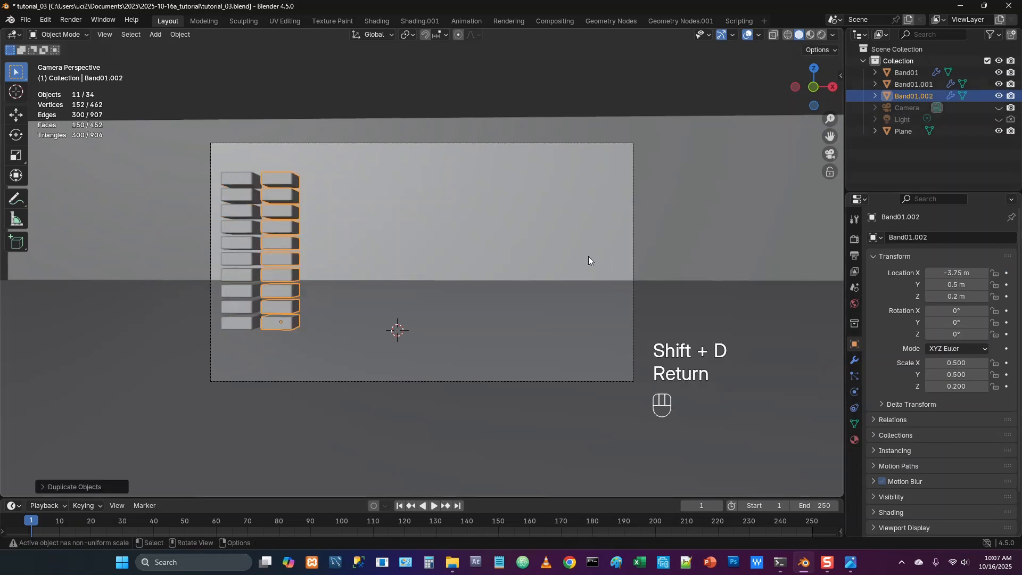
pyautogui.click(956, 273)
pyautogui.write('-2.5')
pyautogui.press('Return')
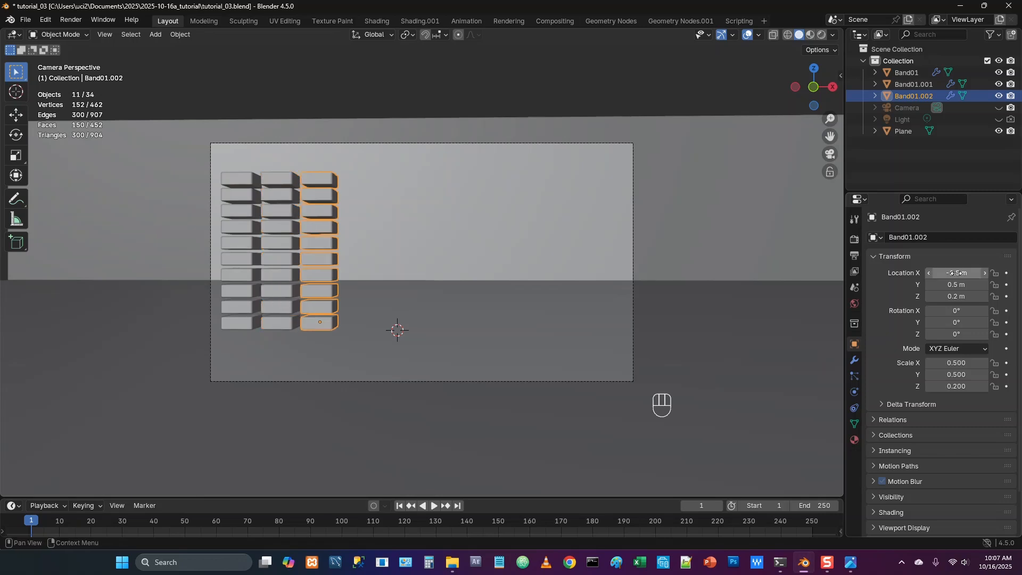
# Duplicate the third band column in place and set the new copy's X location to -1.25 m
pyautogui.hotkey('shift', 'd')
pyautogui.press('Return')
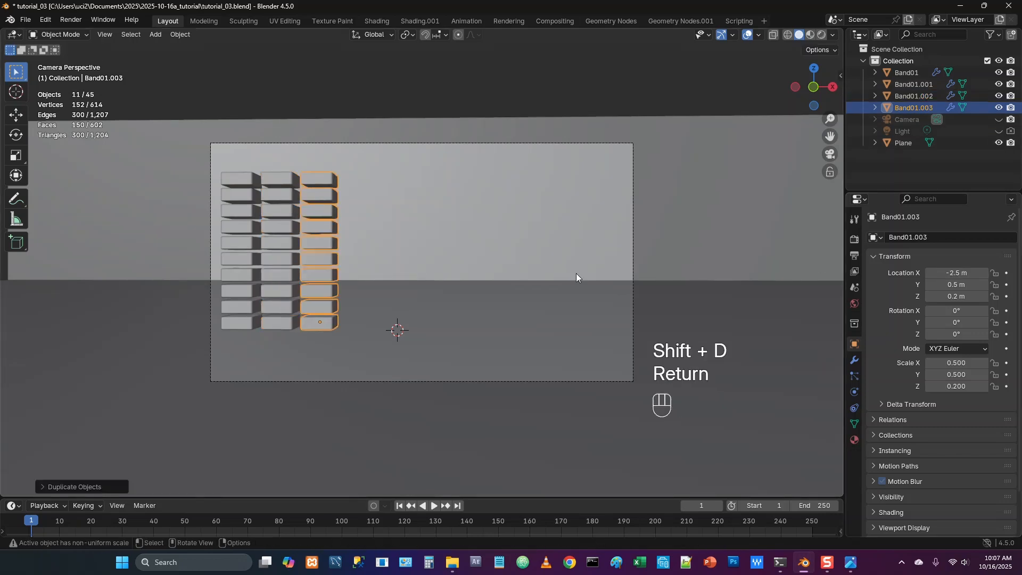
pyautogui.click(939, 273)
pyautogui.write('-1.25')
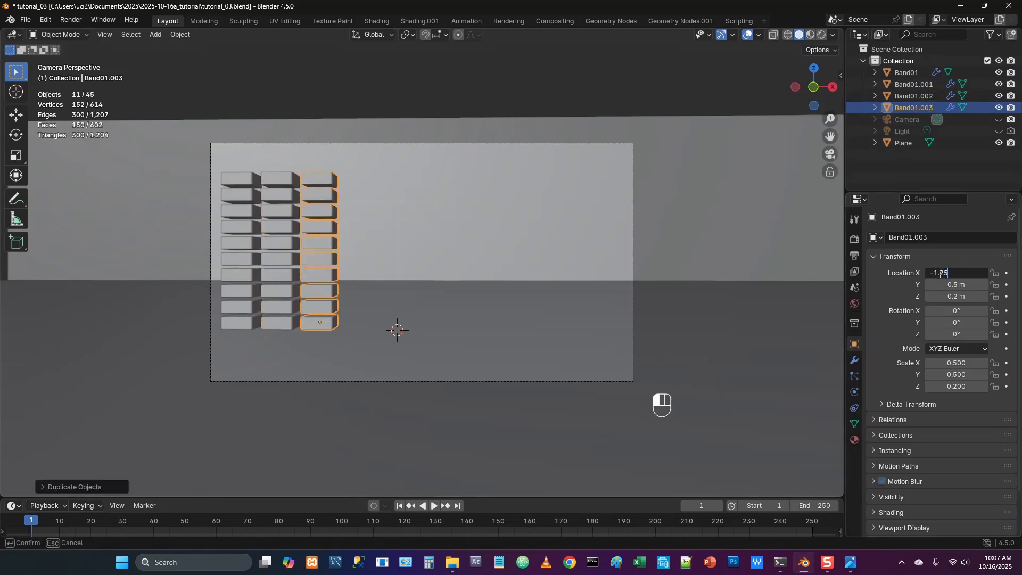
pyautogui.press('Return')
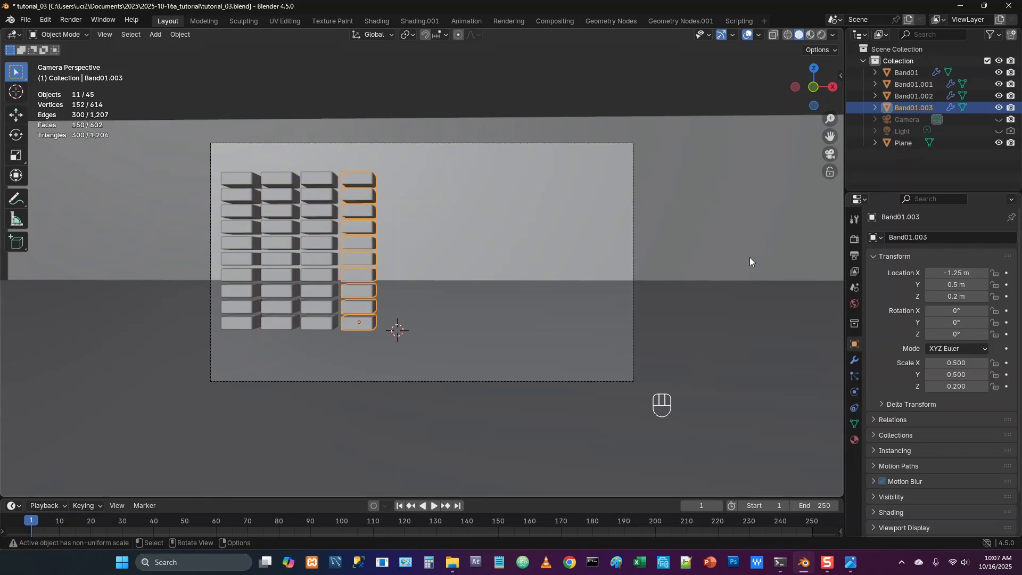
# Duplicate the fourth band column in place and set the new copy's X location to 0 m
pyautogui.hotkey('shift', 'd')
pyautogui.press('Return')
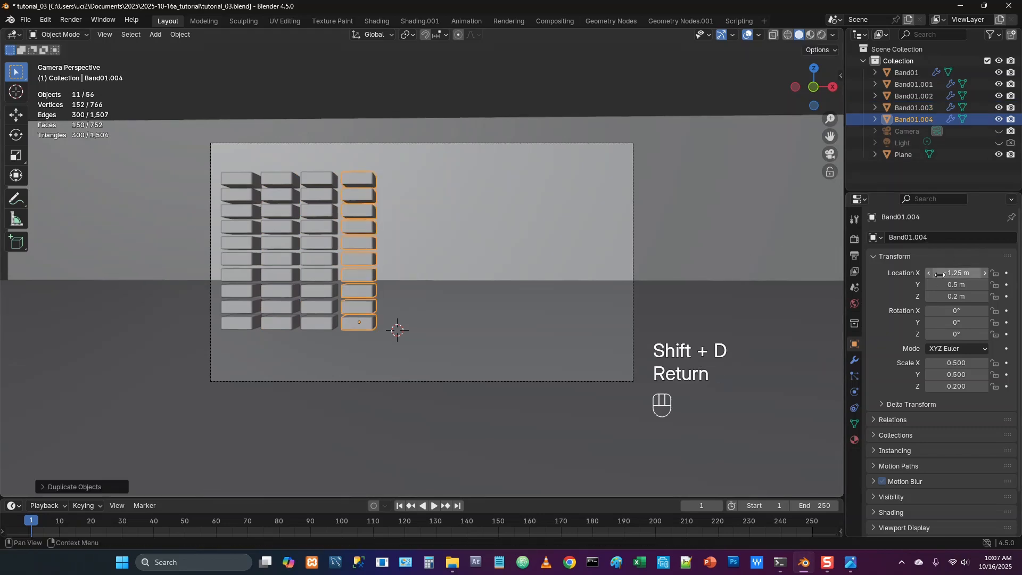
pyautogui.click(956, 274)
pyautogui.write('0')
pyautogui.press('Return')
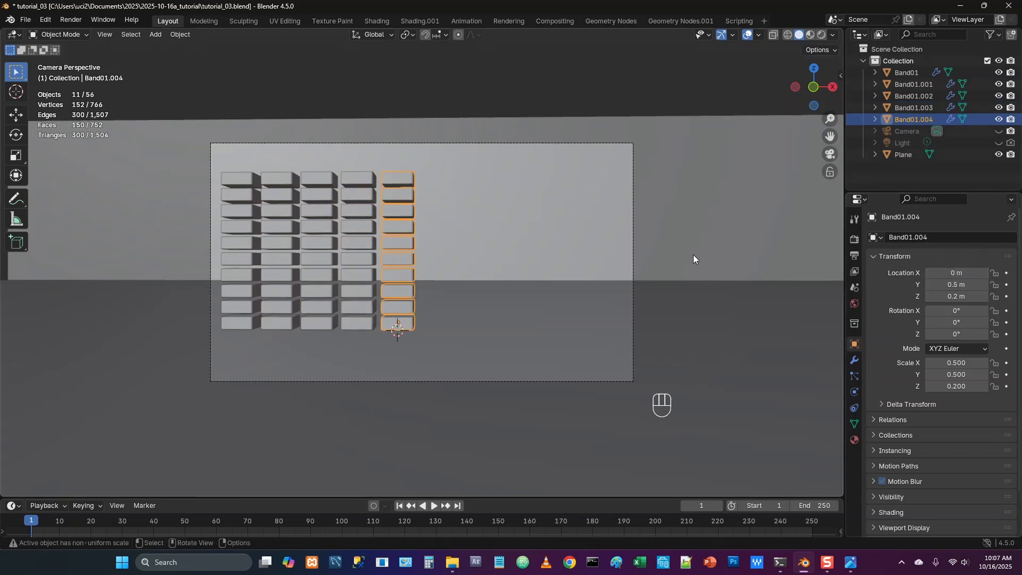
# Duplicate the fifth band column in place and set the new copy's X location to 1.25 m
pyautogui.hotkey('shift', 'd')
pyautogui.press('Return')
pyautogui.click(960, 273)
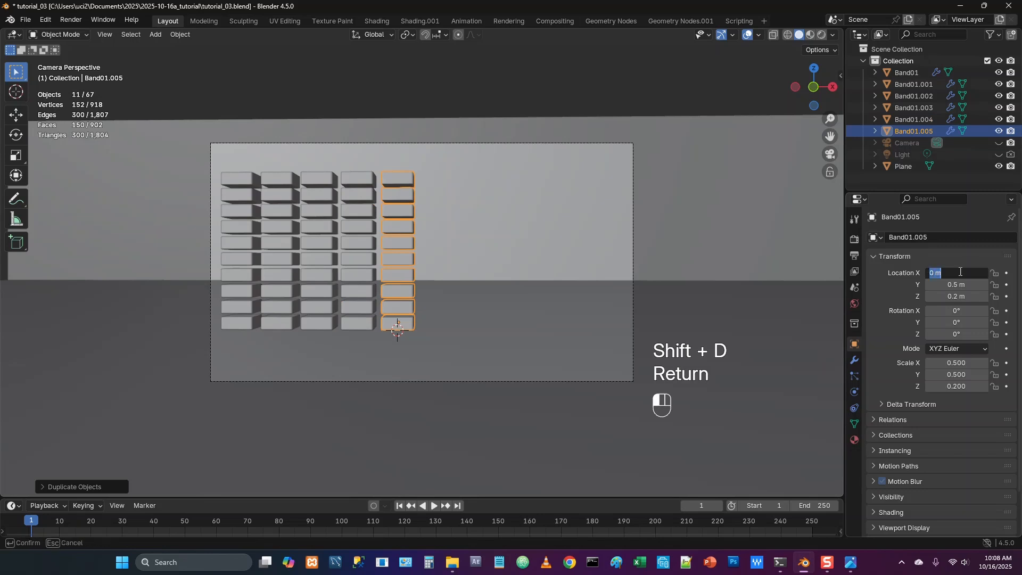
pyautogui.write('1.25')
pyautogui.press('Return')
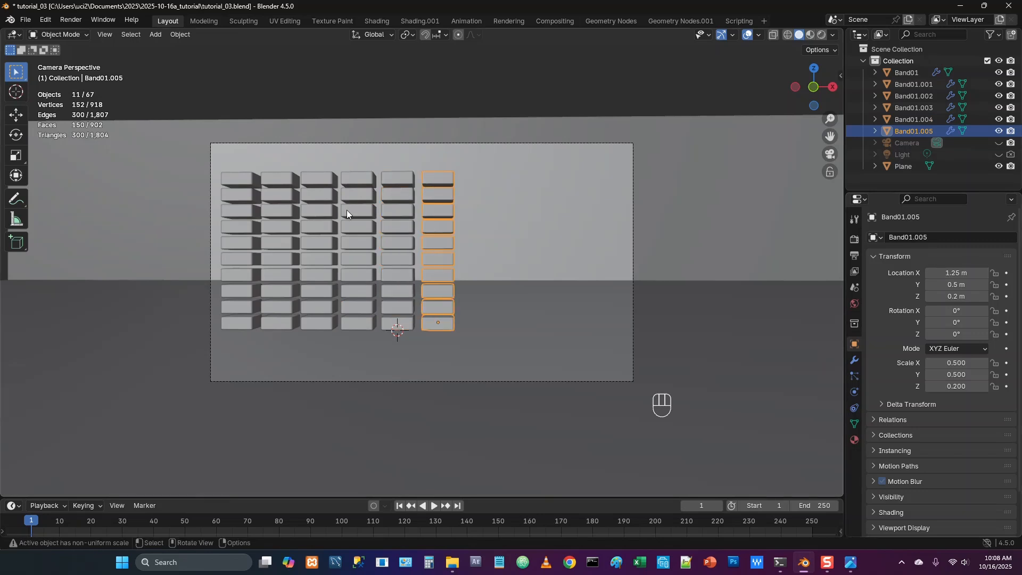
# Duplicate the sixth band column in place and set the new copy's X location to 2.5 m
pyautogui.hotkey('shift', 'd')
pyautogui.press('Return')
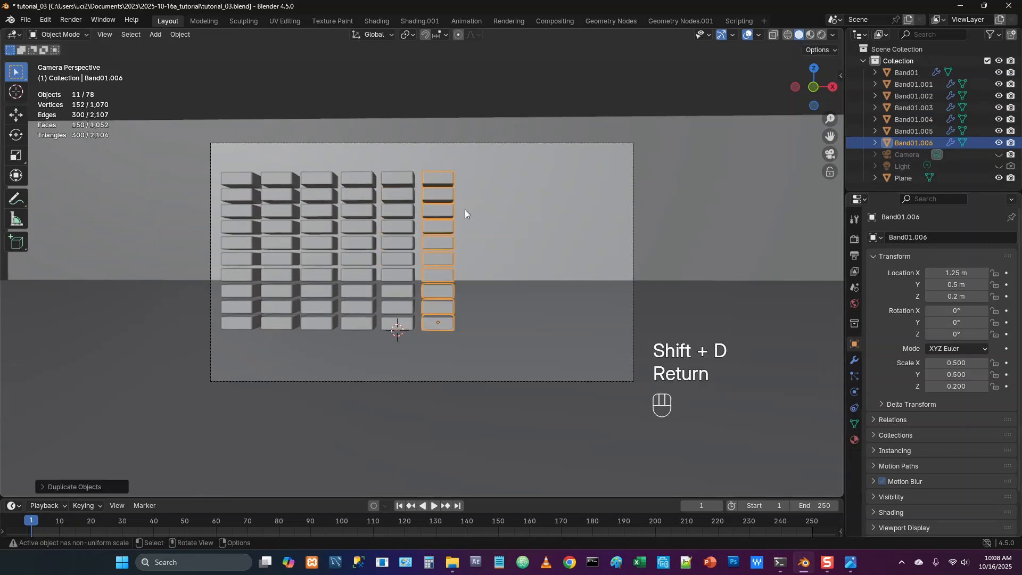
pyautogui.click(952, 272)
pyautogui.write('2.5')
pyautogui.press('Return')
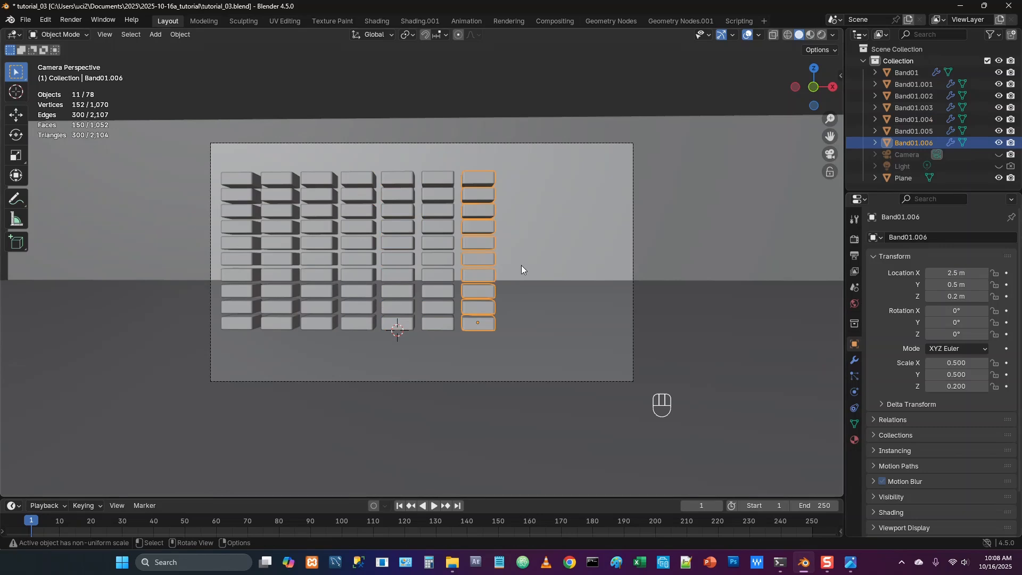
# Duplicate the seventh band column in place and set the new copy's X location to 3.75 m
pyautogui.hotkey('shift', 'd')
pyautogui.press('Return')
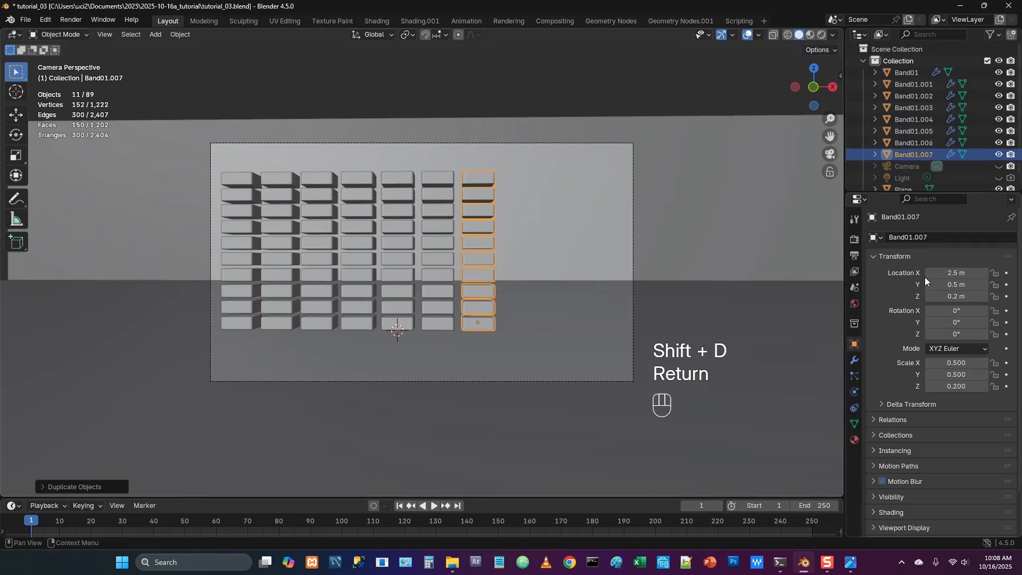
pyautogui.click(939, 272)
pyautogui.write('3.45')
pyautogui.press('Return')
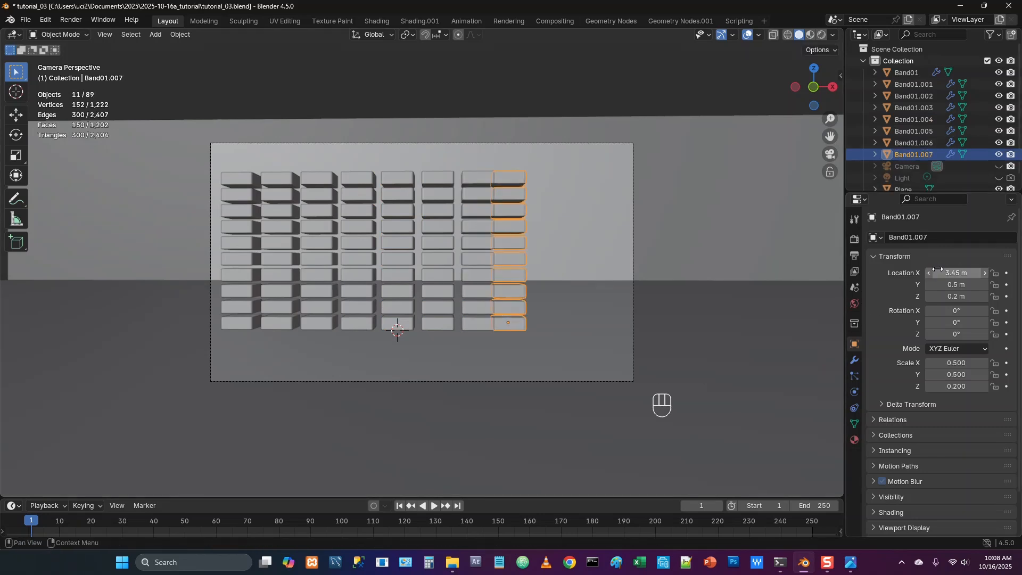
pyautogui.click(939, 273)
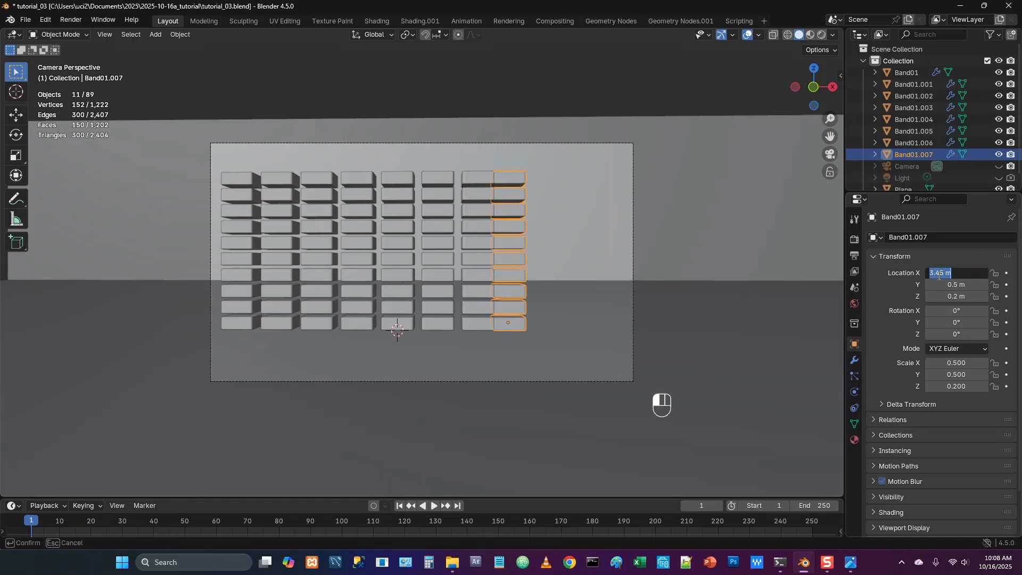
pyautogui.write('3.75')
pyautogui.press('Return')
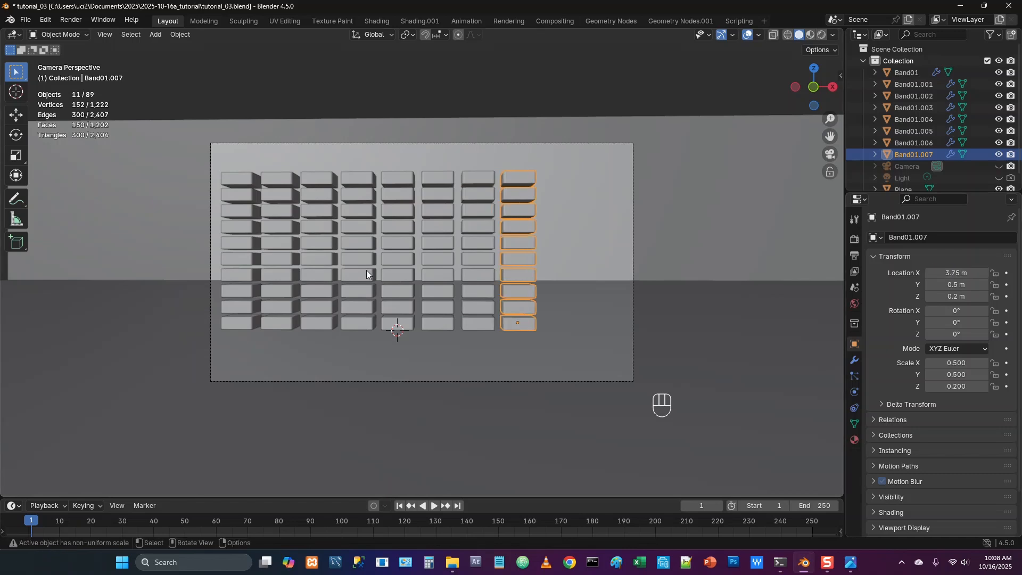
# Duplicate the eighth band column in place and set the new copy's X location to 5 m
pyautogui.hotkey('shift', 'd')
pyautogui.press('Return')
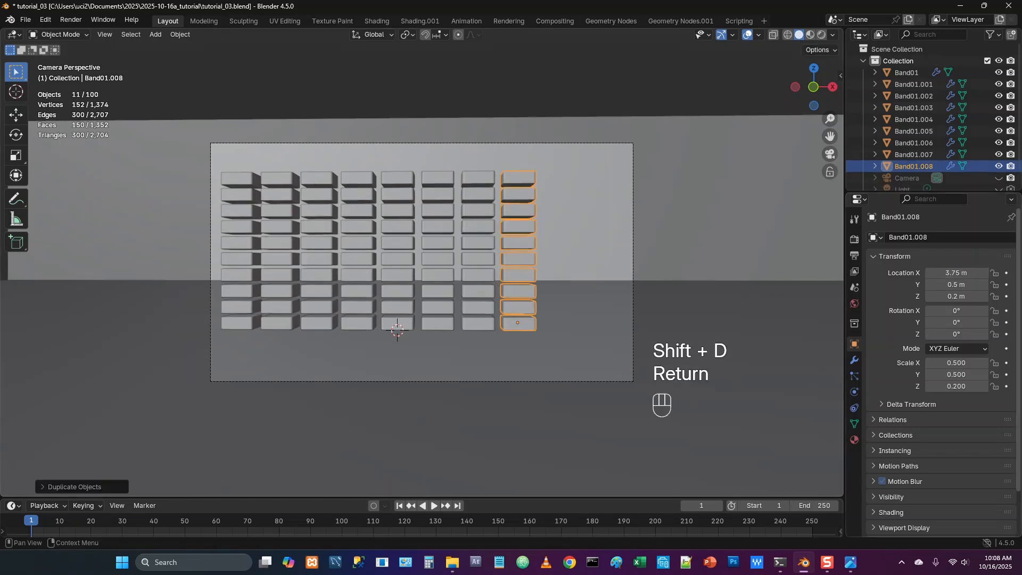
pyautogui.click(956, 273)
pyautogui.write('5')
pyautogui.press('Return')
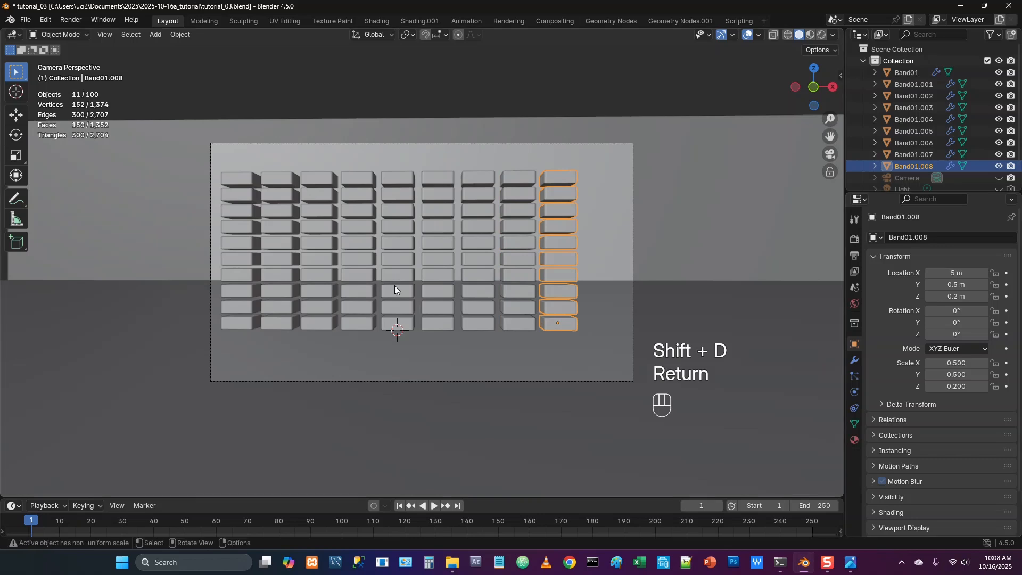
# Duplicate the ninth band column in place and set the new copy's X location to 6.25 m
pyautogui.hotkey('shift', 'd')
pyautogui.press('Return')
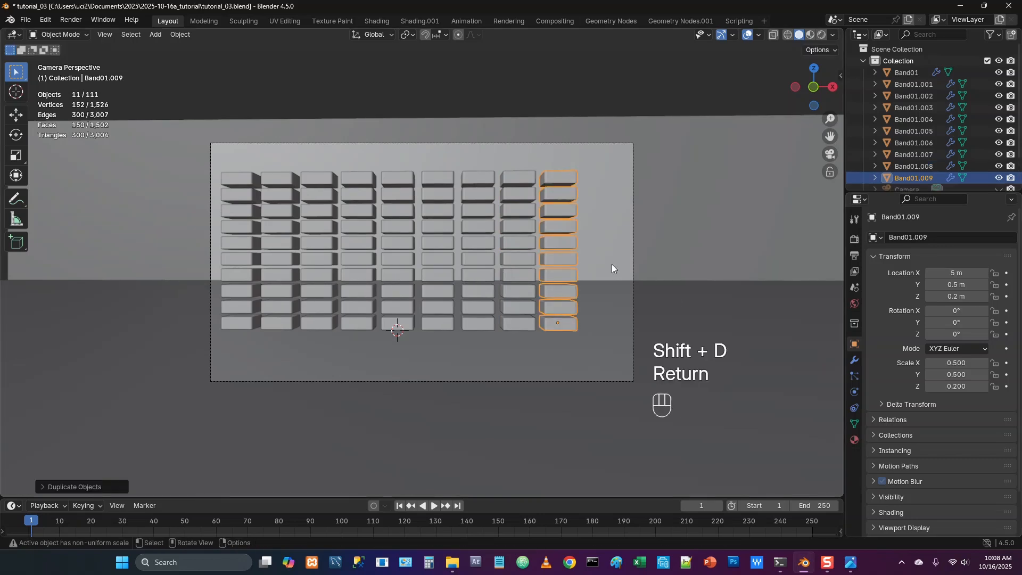
pyautogui.click(951, 273)
pyautogui.write('6.25')
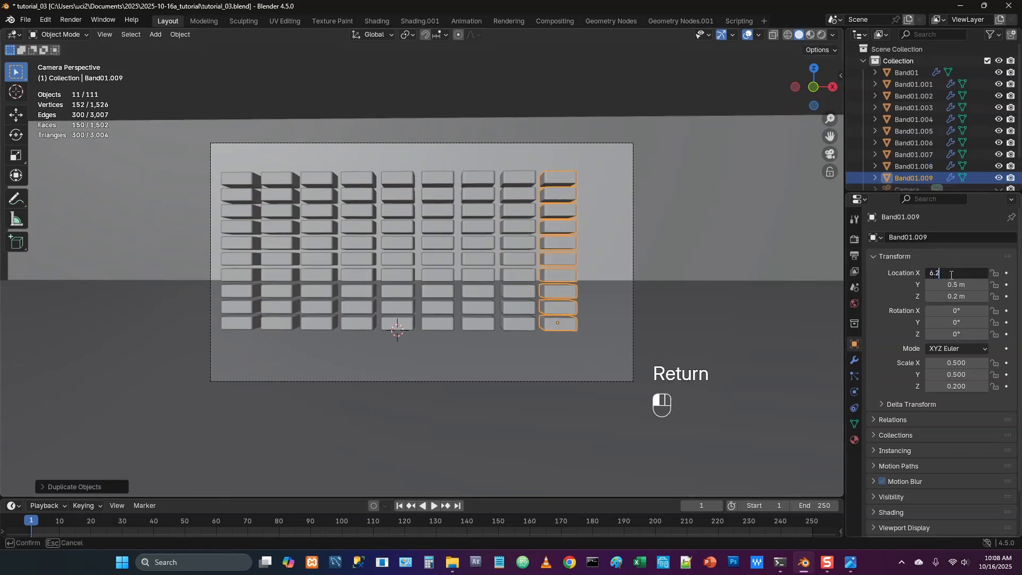
pyautogui.press('Return')
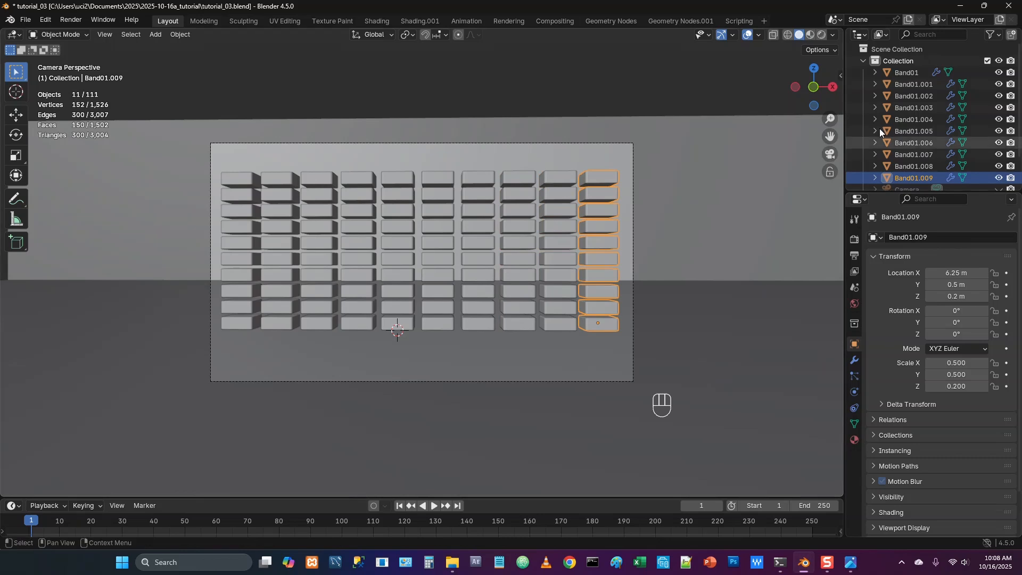
# Rename the second and third band columns, Band01.001 and Band01.002, as Band02 and Band03
pyautogui.doubleClick(909, 84)
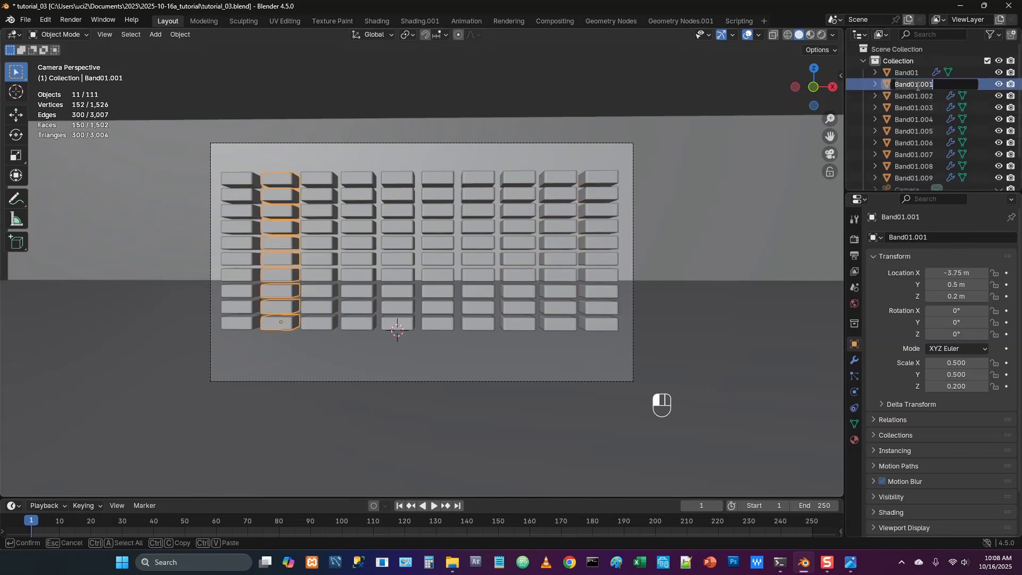
pyautogui.moveTo(916, 85); pyautogui.dragTo(959, 85)
pyautogui.write('2')
pyautogui.press('Return')
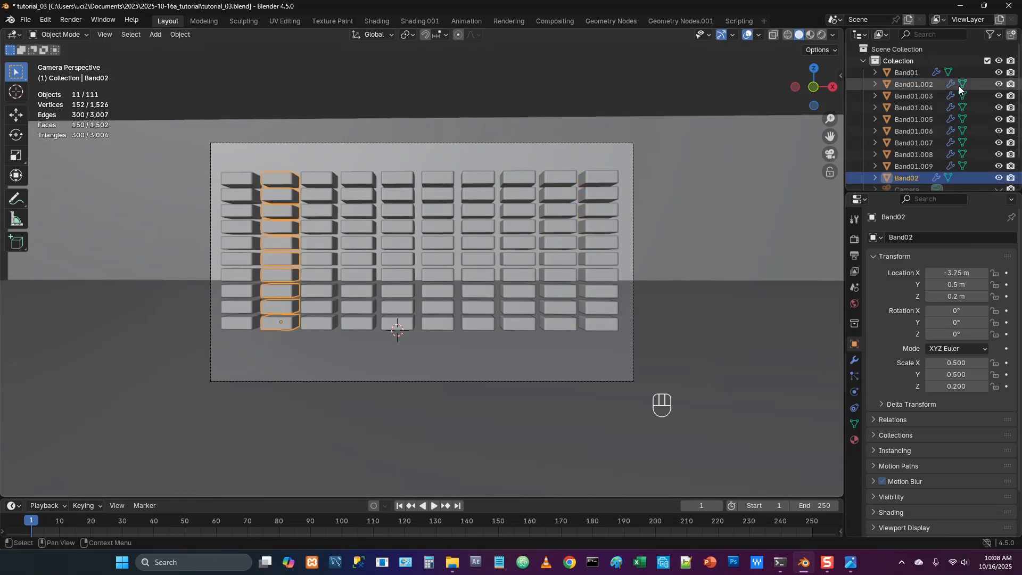
pyautogui.click(905, 85)
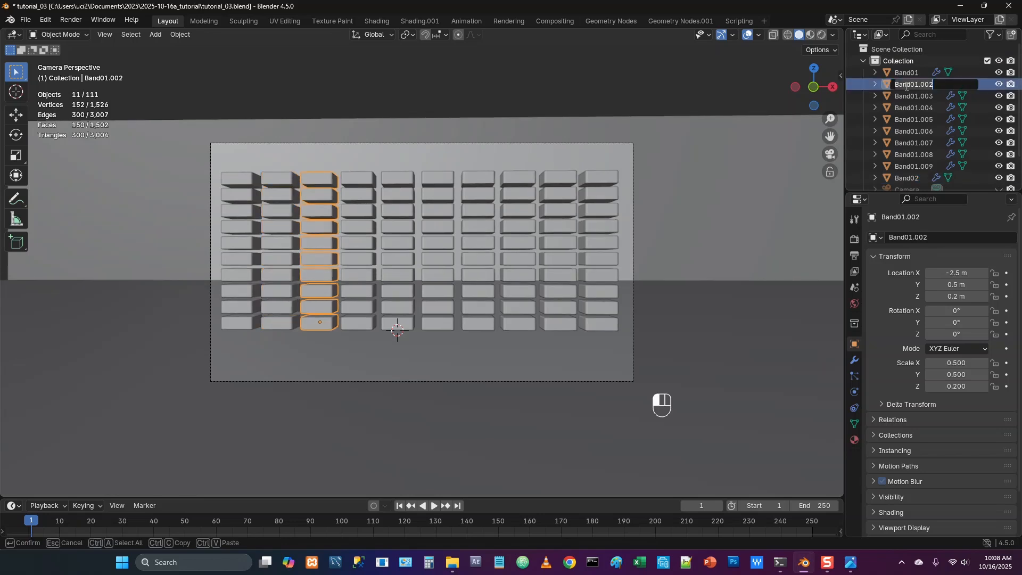
pyautogui.doubleClick(909, 86)
pyautogui.write('3')
pyautogui.press('Return')
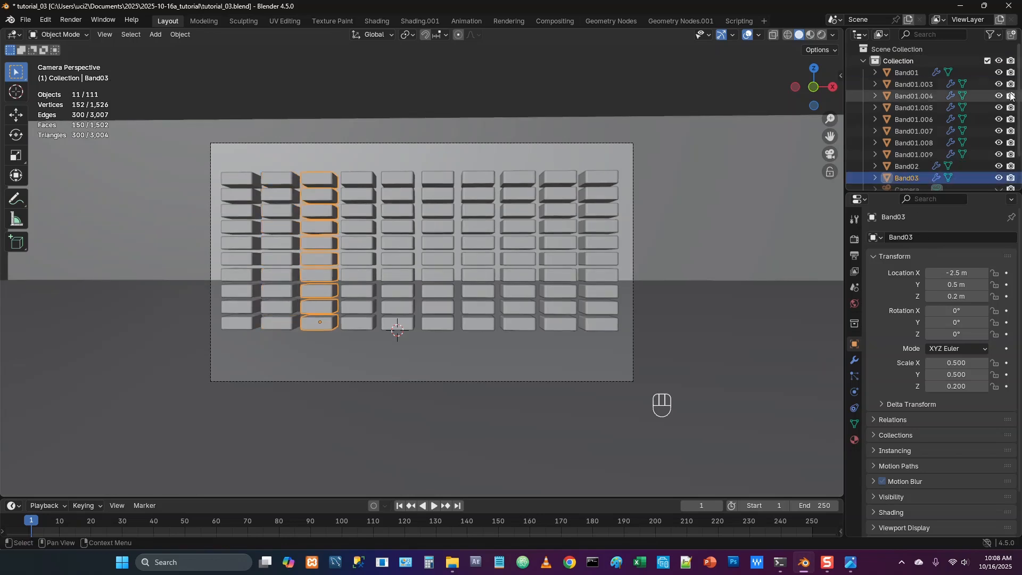
# Rename the fourth band column, Band01.003, as Band04
pyautogui.click(914, 84)
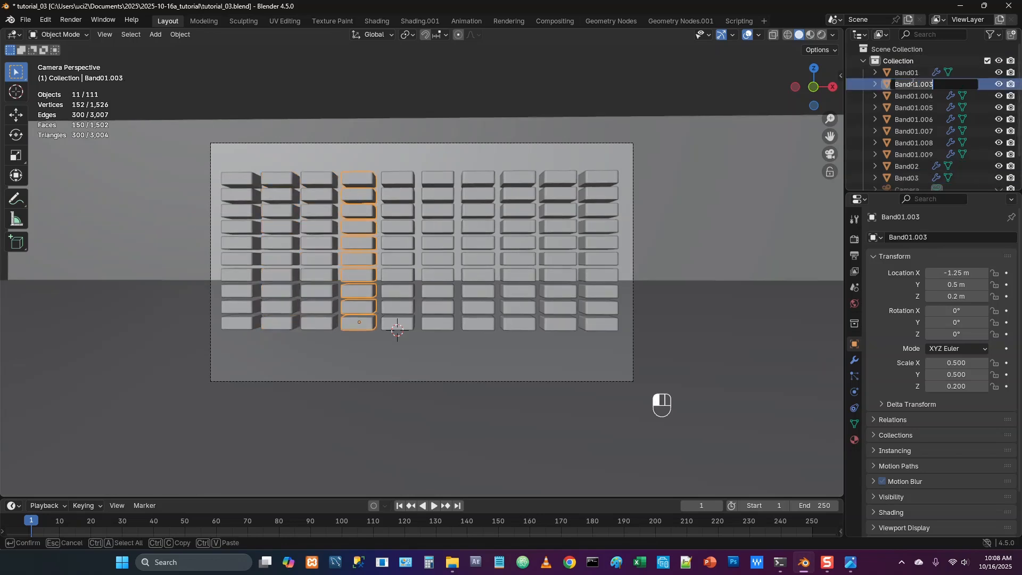
pyautogui.doubleClick(914, 84)
pyautogui.press('BackSpace')
pyautogui.press('BackSpace')
pyautogui.press('BackSpace')
pyautogui.press('BackSpace')
pyautogui.press('BackSpace')
pyautogui.press('BackSpace')
pyautogui.write('04')
pyautogui.press('Return')
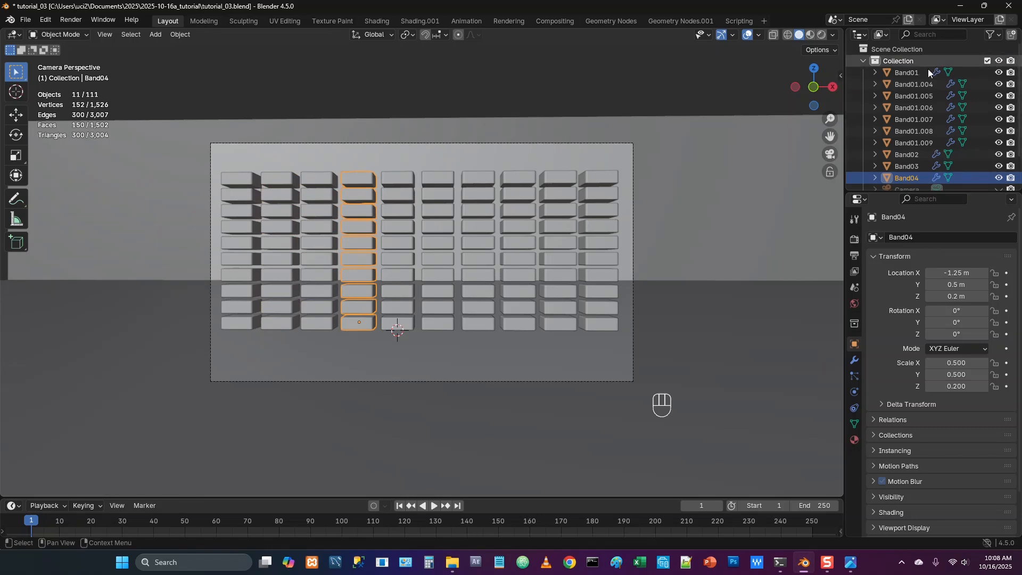
# Rename the fifth band column, Band01.004, as Band05
pyautogui.click(908, 83)
pyautogui.doubleClick(908, 83)
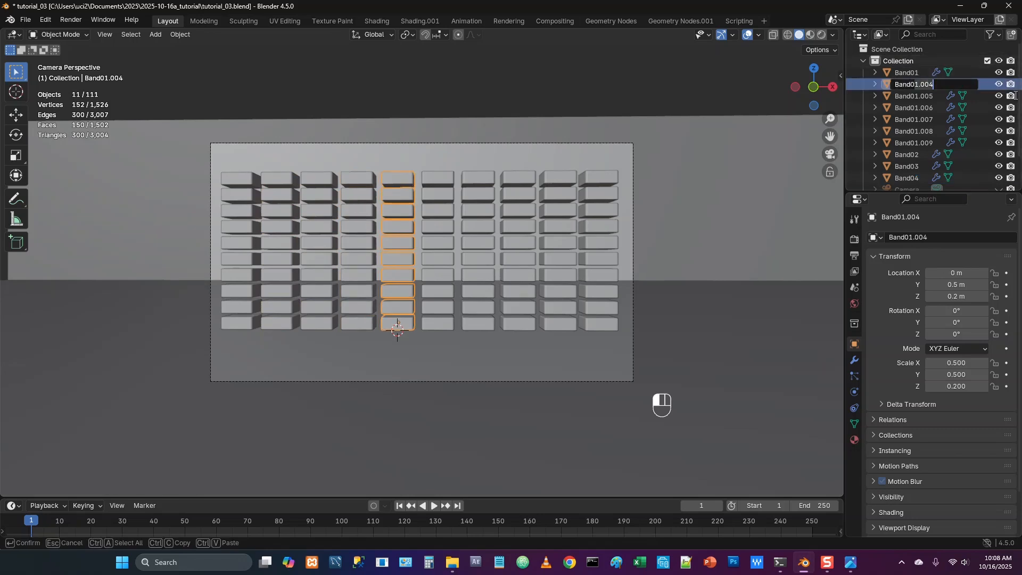
pyautogui.press('BackSpace')
pyautogui.press('BackSpace')
pyautogui.press('BackSpace')
pyautogui.press('BackSpace')
pyautogui.press('BackSpace')
pyautogui.press('BackSpace')
pyautogui.write('05')
pyautogui.press('Return')
# Rename the sixth band column, Band01.005, as Band06
pyautogui.doubleClick(913, 83)
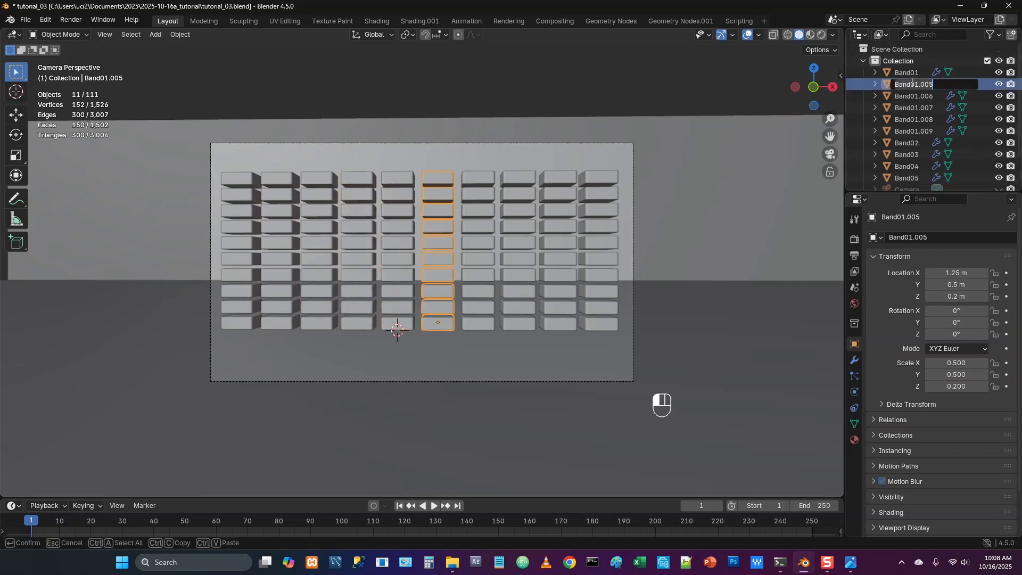
pyautogui.press('BackSpace')
pyautogui.press('BackSpace')
pyautogui.press('BackSpace')
pyautogui.press('BackSpace')
pyautogui.press('BackSpace')
pyautogui.press('BackSpace')
pyautogui.write('06')
pyautogui.press('Return')
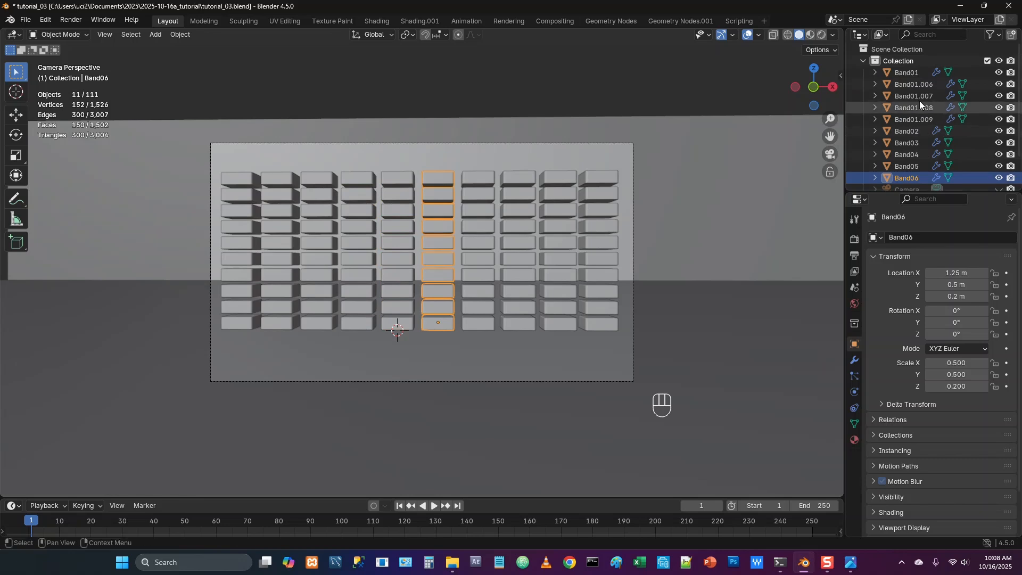
# Rename the seventh band column, Band01.006, as Band07
pyautogui.doubleClick(911, 84)
pyautogui.press('BackSpace')
pyautogui.press('BackSpace')
pyautogui.press('BackSpace')
pyautogui.press('BackSpace')
pyautogui.press('BackSpace')
pyautogui.press('BackSpace')
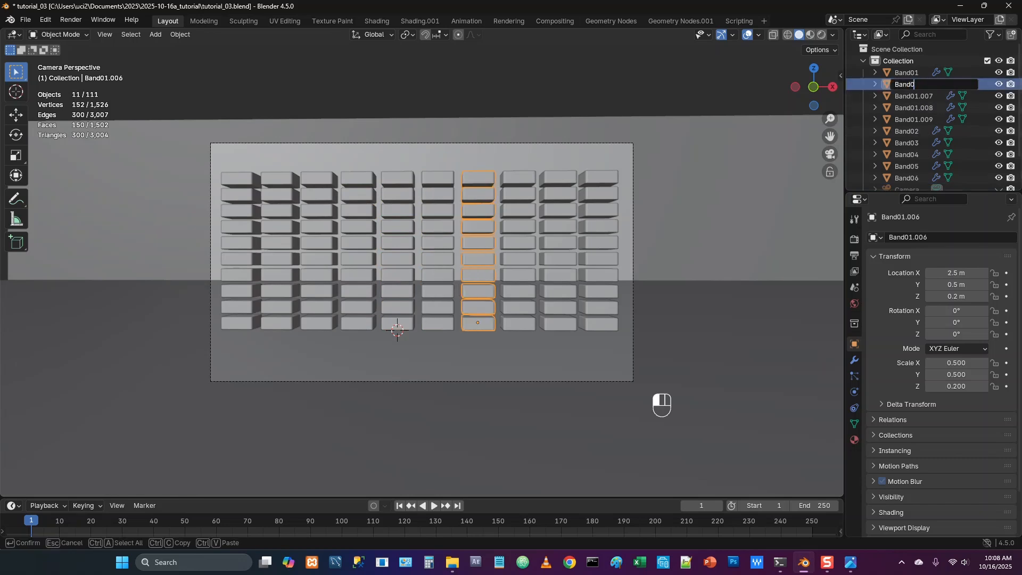
pyautogui.write('07')
pyautogui.press('Return')
# Rename the eighth band column, Band01.007, as Band08
pyautogui.click(914, 84)
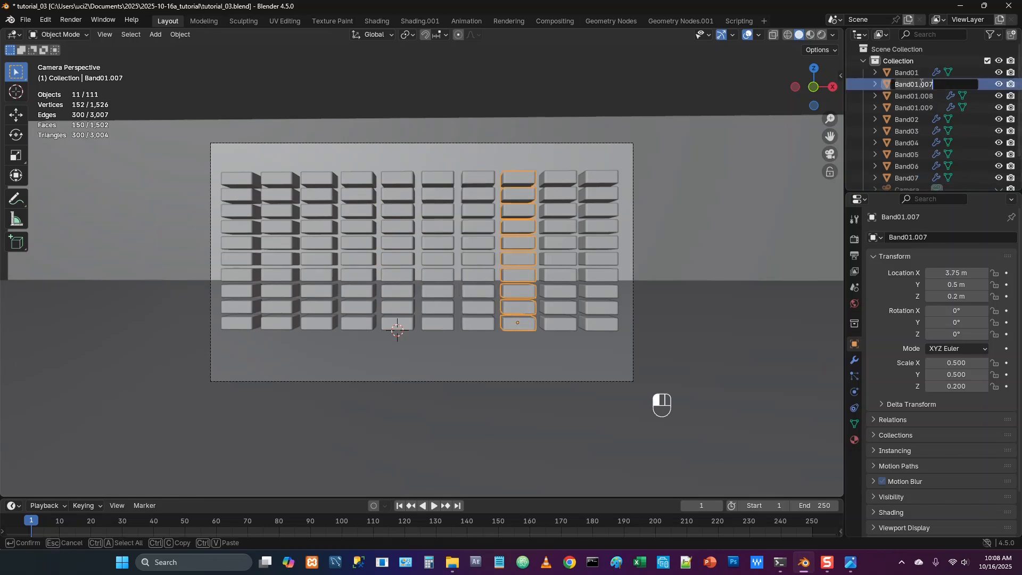
pyautogui.doubleClick(913, 84)
pyautogui.press('BackSpace')
pyautogui.press('BackSpace')
pyautogui.press('BackSpace')
pyautogui.press('BackSpace')
pyautogui.press('BackSpace')
pyautogui.press('BackSpace')
pyautogui.write('08')
pyautogui.press('Return')
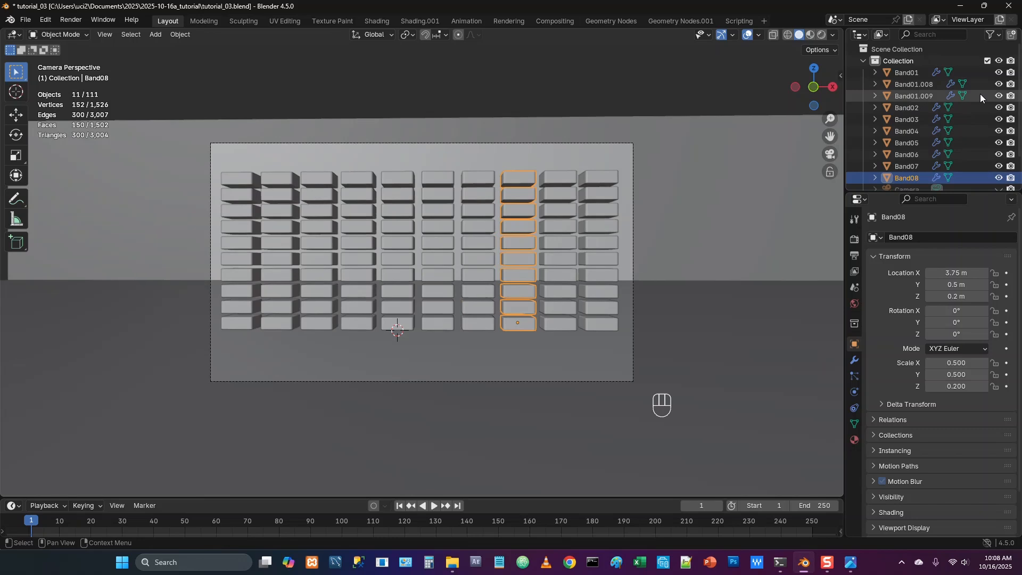
# Rename the ninth band column, Band01.008, as Band09
pyautogui.click(921, 85)
pyautogui.doubleClick(920, 85)
pyautogui.press('BackSpace')
pyautogui.press('BackSpace')
pyautogui.press('BackSpace')
pyautogui.press('BackSpace')
pyautogui.press('BackSpace')
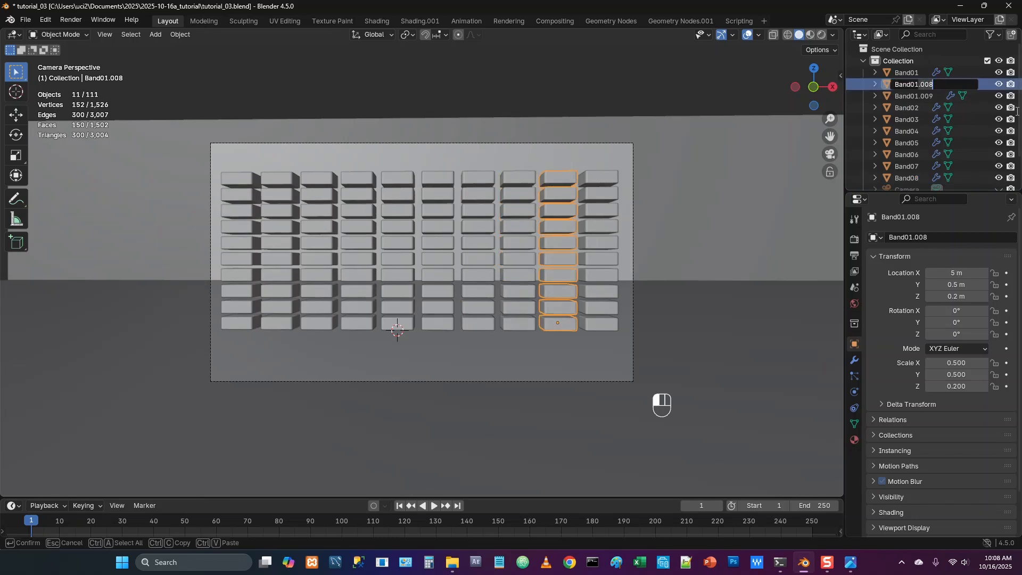
pyautogui.write('9')
pyautogui.press('Return')
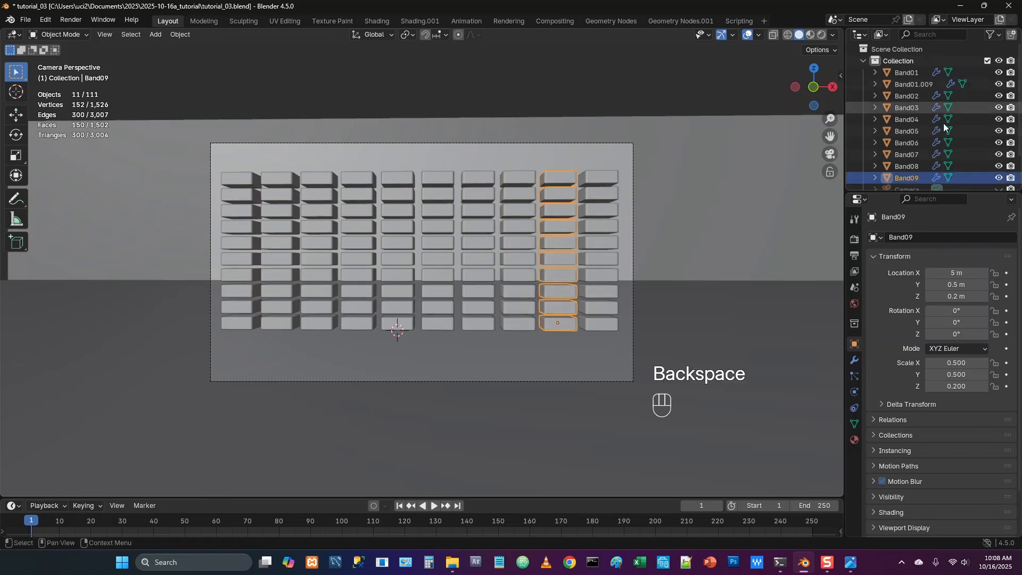
# Rename the tenth band column, Band01.009, as Band10
pyautogui.click(917, 84)
pyautogui.doubleClick(917, 84)
pyautogui.click(932, 84)
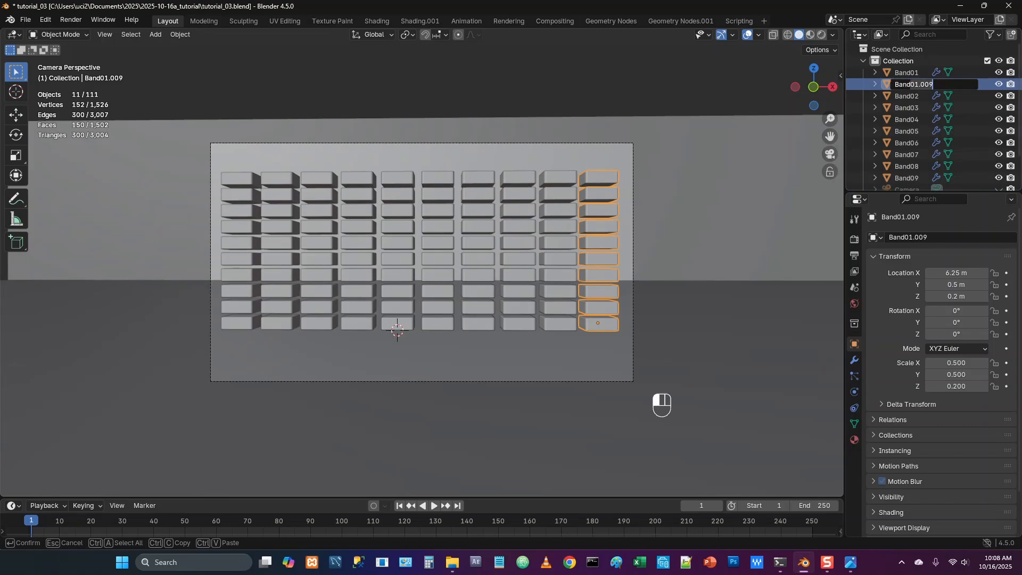
pyautogui.press('BackSpace')
pyautogui.press('BackSpace')
pyautogui.press('BackSpace')
pyautogui.press('BackSpace')
pyautogui.press('BackSpace')
pyautogui.press('BackSpace')
pyautogui.write('10')
pyautogui.press('Return')
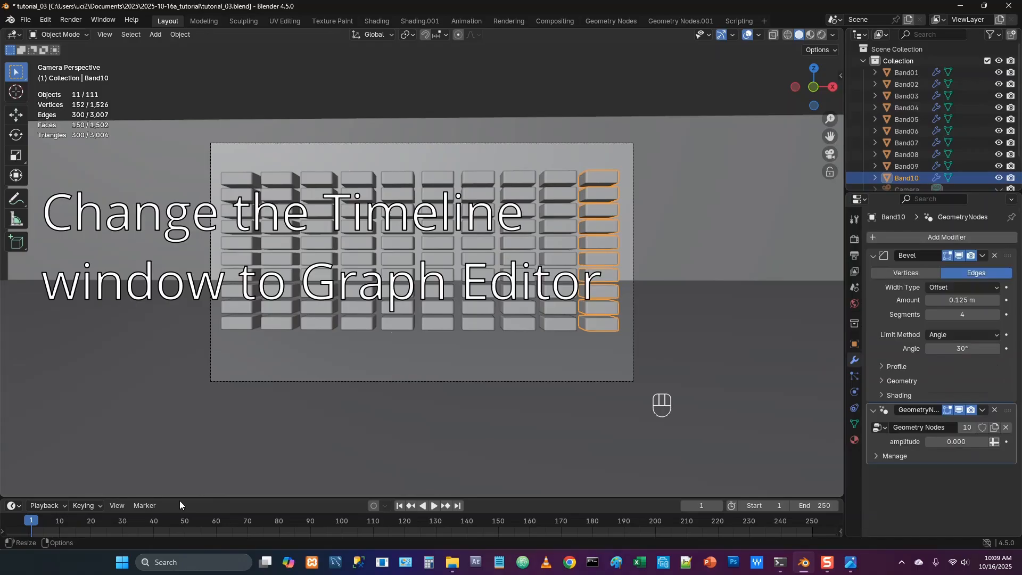
# Enlarge the Timeline area and change it to the Graph Editor
pyautogui.moveTo(177, 497); pyautogui.dragTo(174, 445)
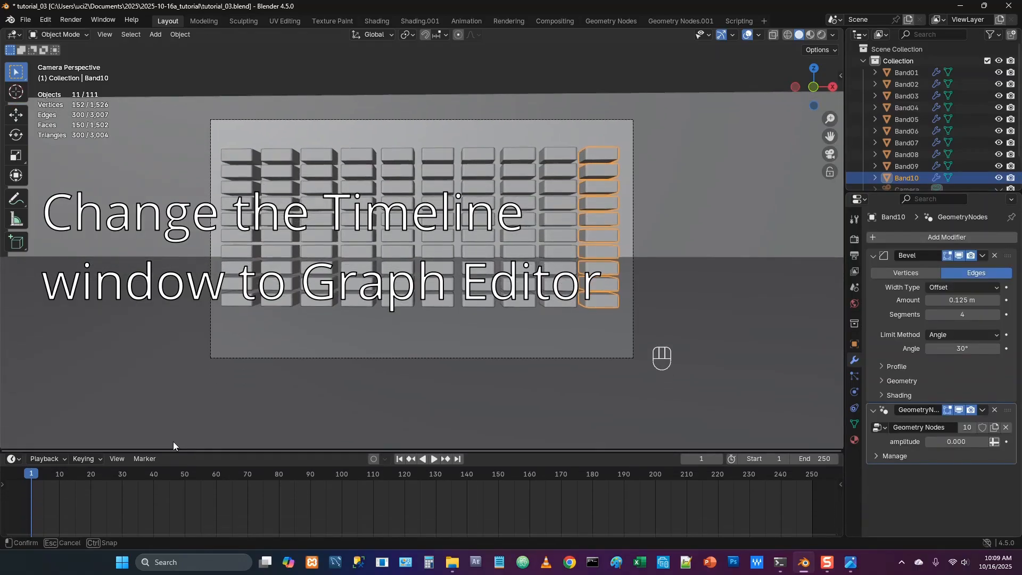
pyautogui.click(13, 455)
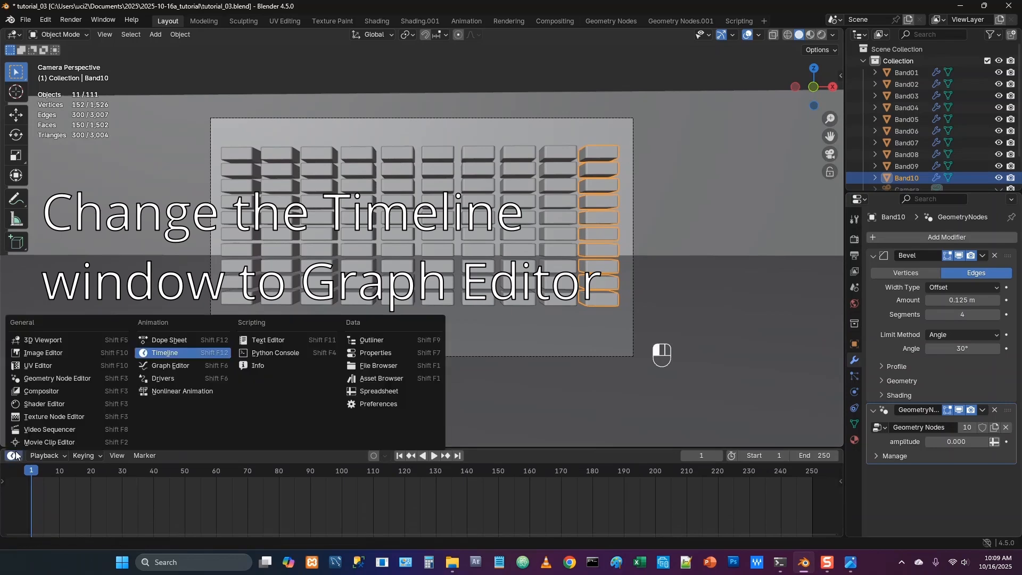
pyautogui.click(186, 370)
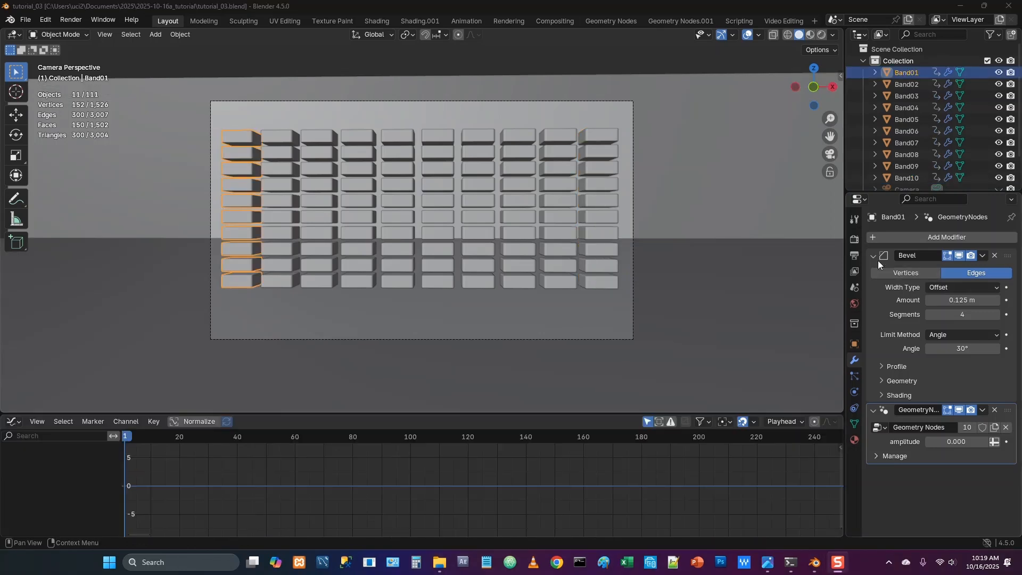
# Set the scene's output frame rate to 30 fps
pyautogui.click(855, 255)
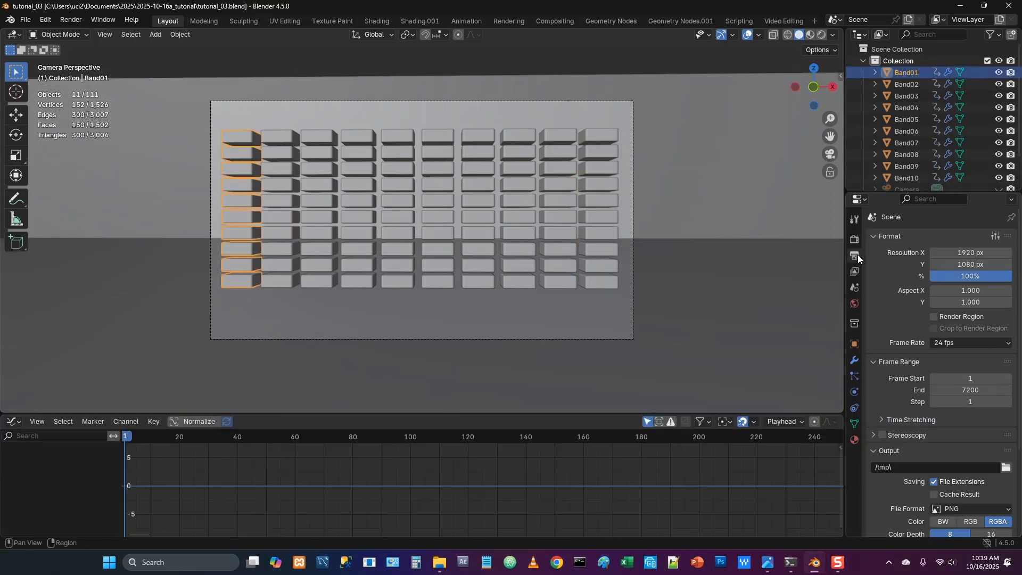
pyautogui.click(957, 342)
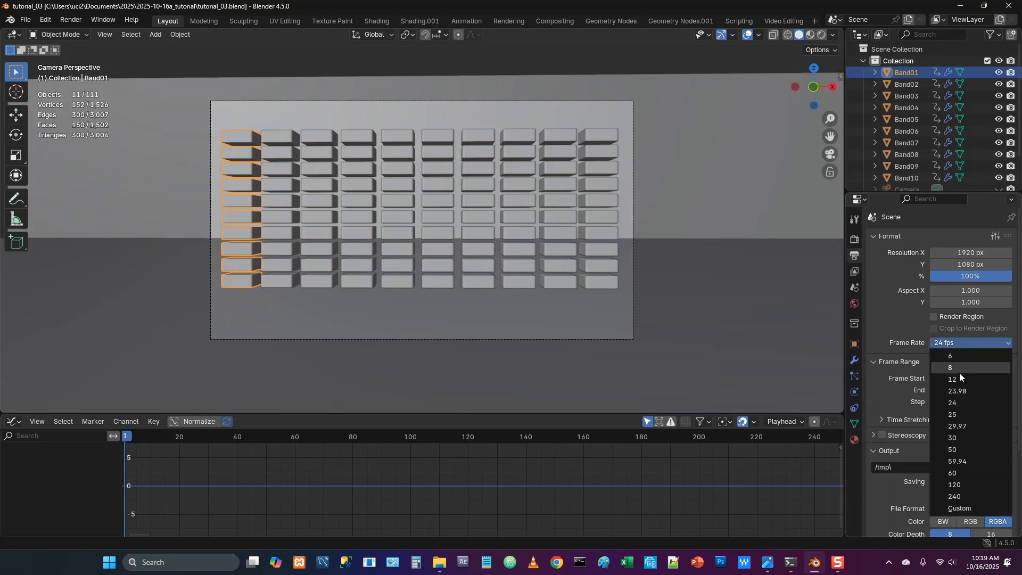
pyautogui.click(961, 436)
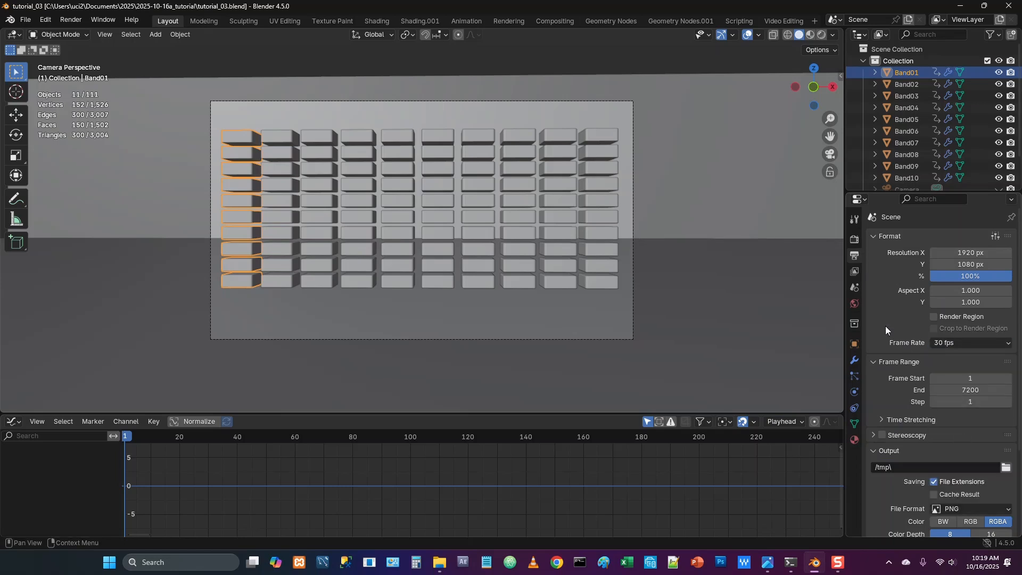
# Insert a keyframe at frame 1 on Band01's amplitude input in its Geometry Nodes modifier
pyautogui.click(854, 362)
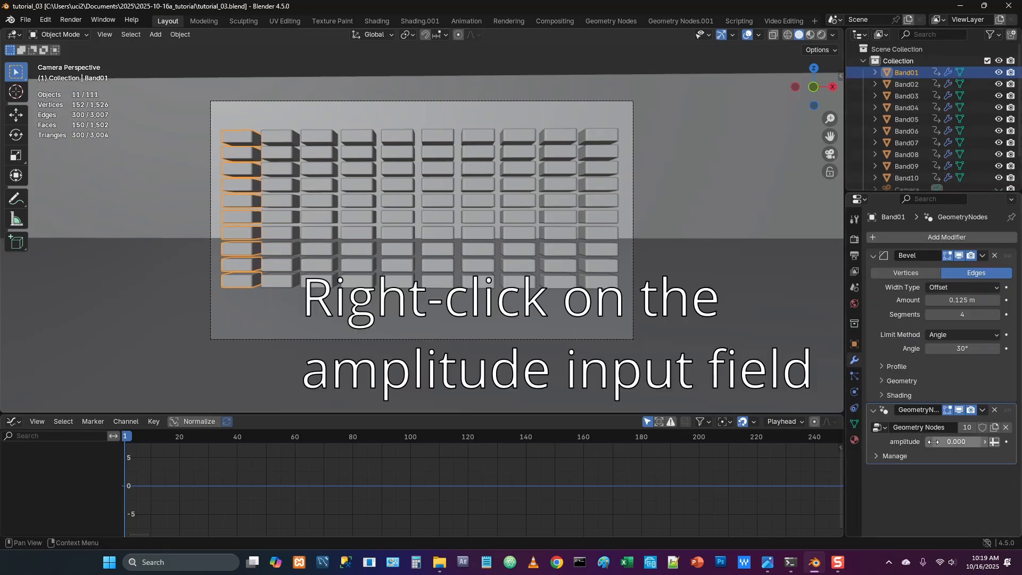
pyautogui.rightClick(950, 442)
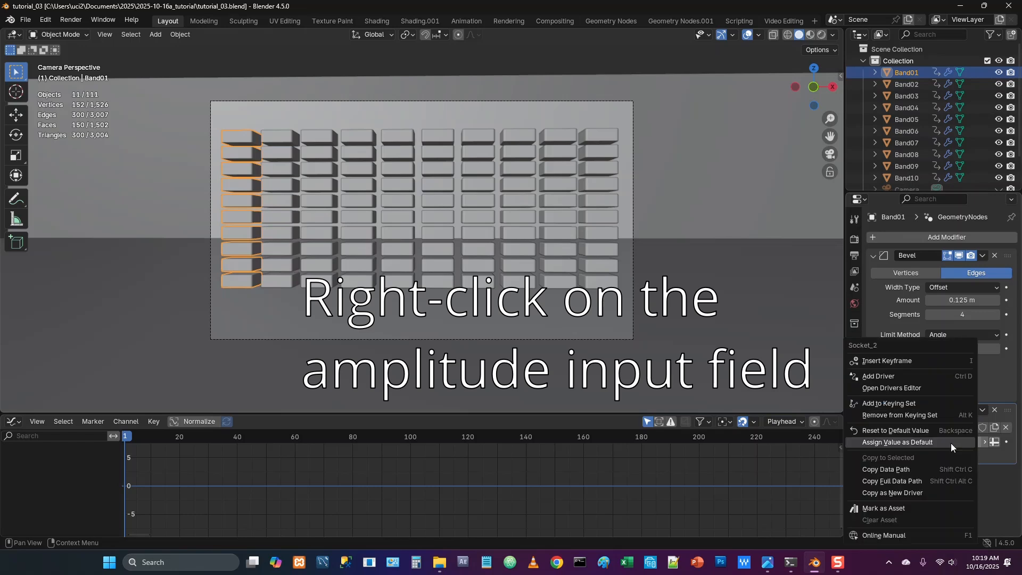
pyautogui.click(896, 360)
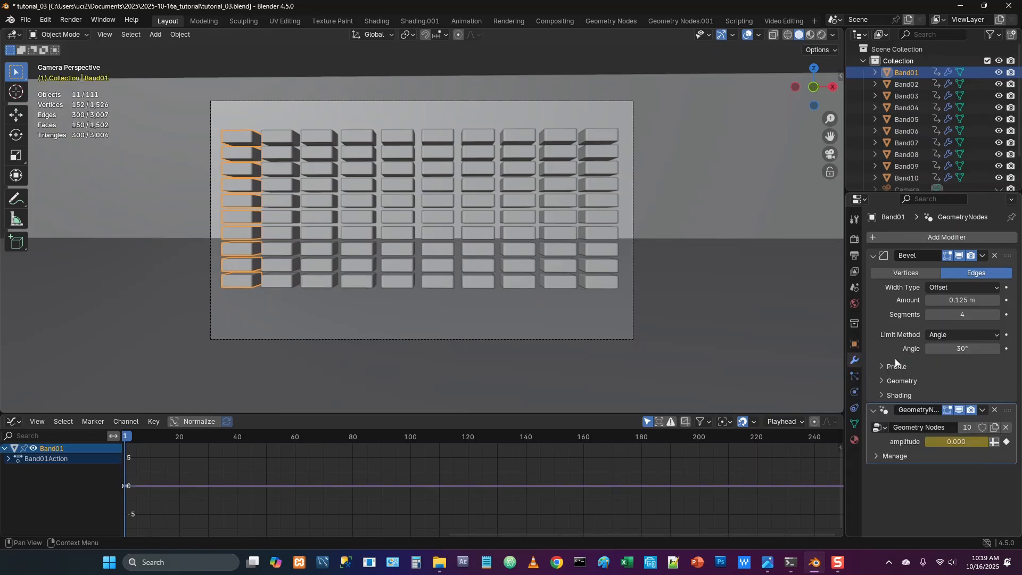
# Start Sound to Samples for Band01's amplitude channel and choose like_that.mp3 from the audio folder
pyautogui.click(128, 422)
pyautogui.click(149, 368)
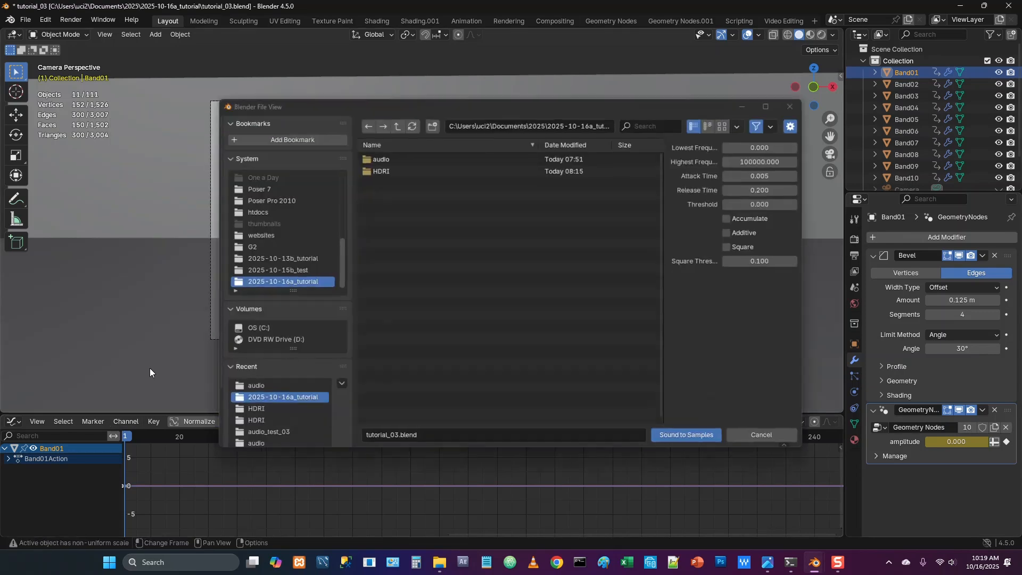
pyautogui.click(390, 155)
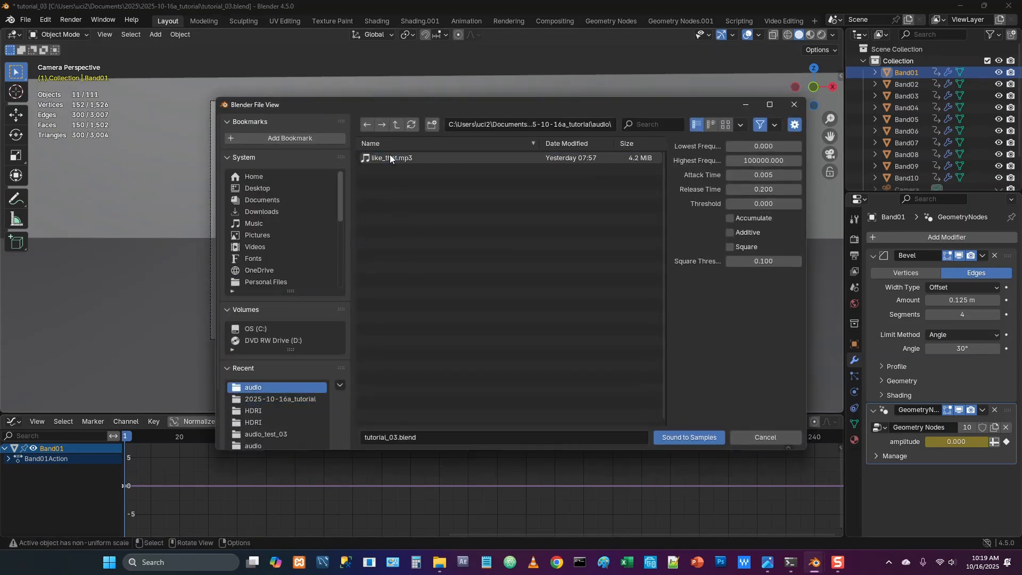
pyautogui.click(411, 159)
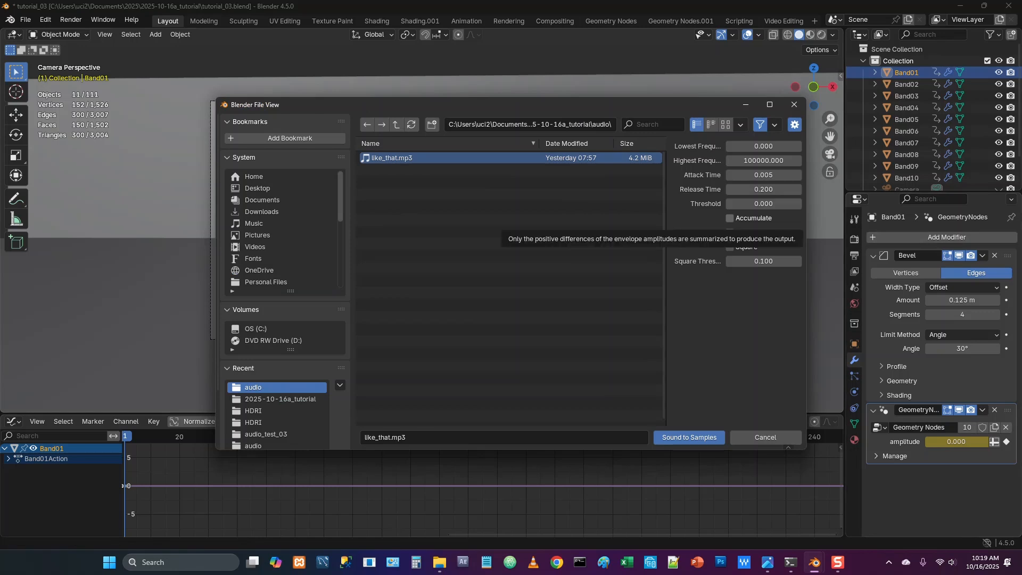
# Switch to the image viewer showing frequencies.png and examine the frequency range assigned to each band
pyautogui.hotkey('alt', 'Tab')
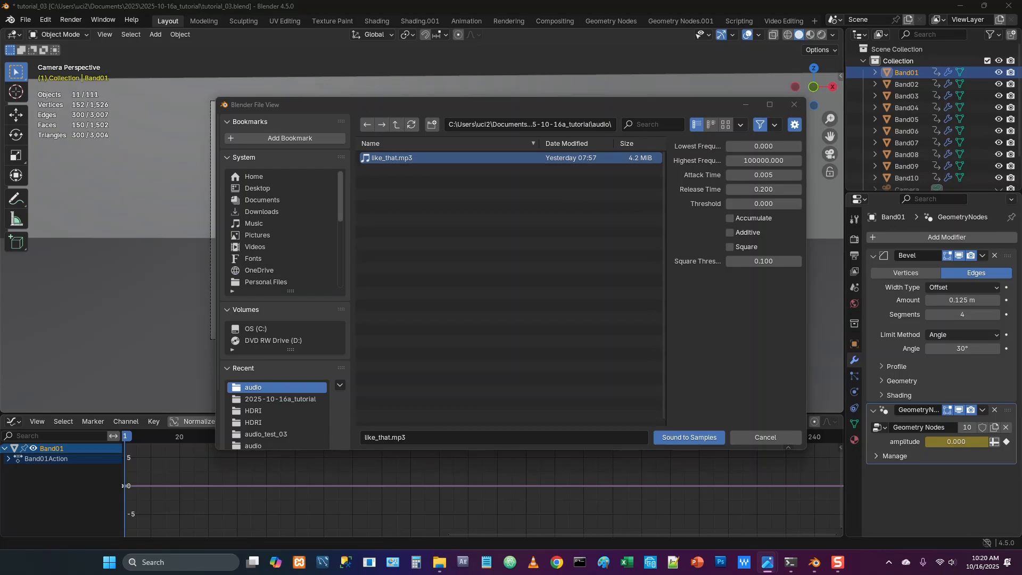
pyautogui.hotkey('alt', 'Tab')
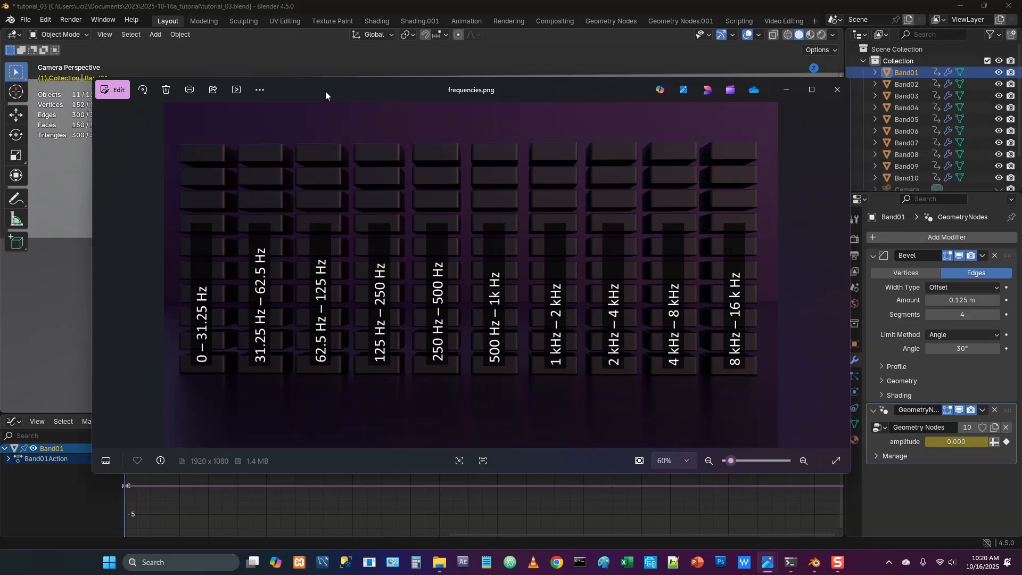
# Run Sound to Samples with like_that.mp3 on Band01's amplitude channel, using highest frequency 31.25 and release time 0.3
pyautogui.moveTo(326, 92); pyautogui.dragTo(1021, 160)
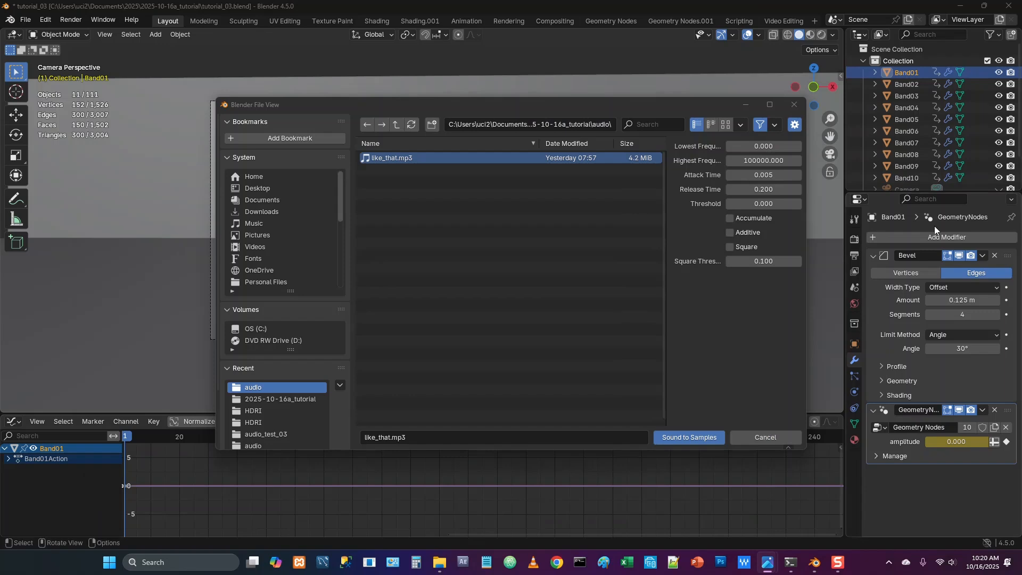
pyautogui.click(745, 161)
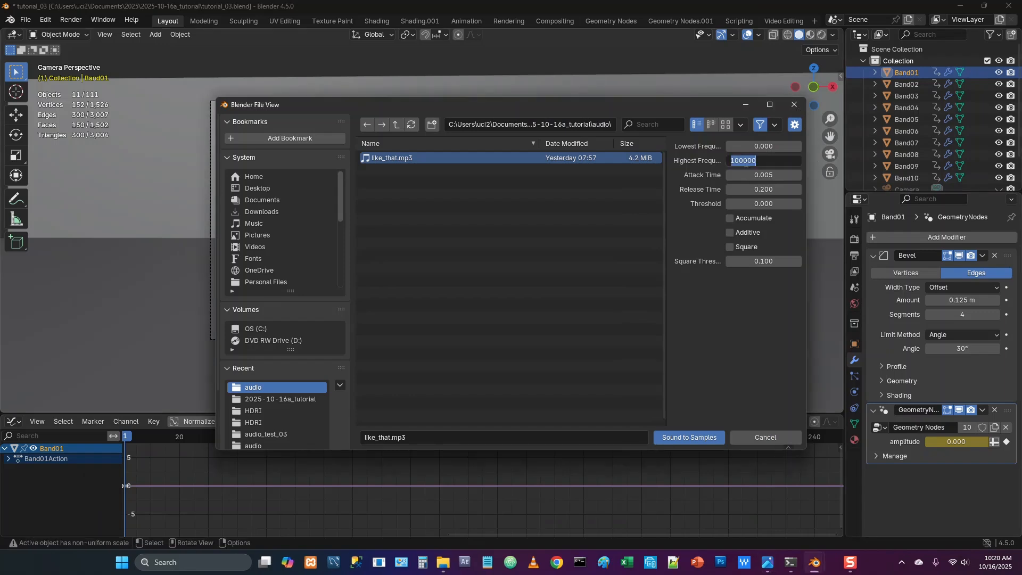
pyautogui.write('31')
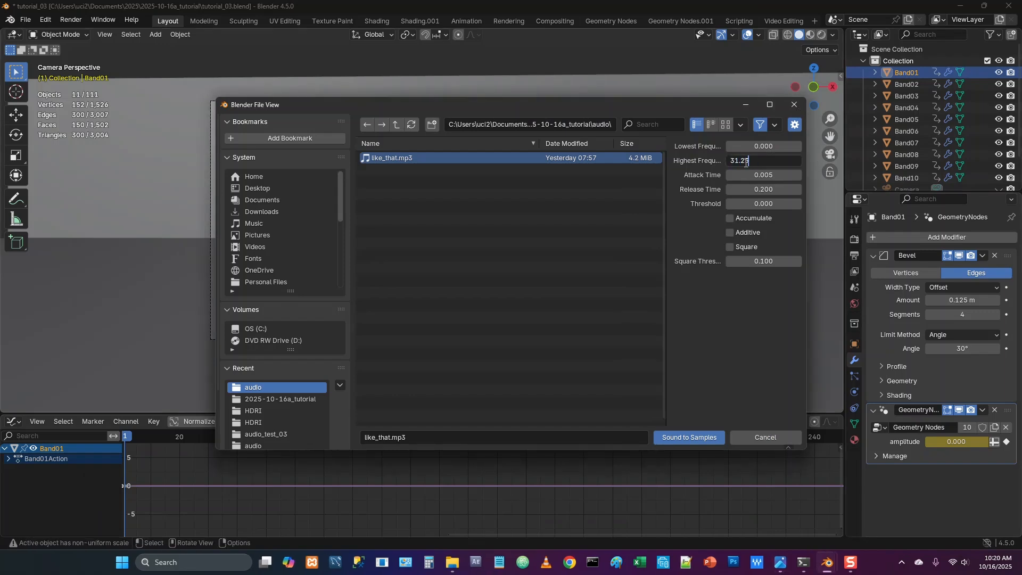
pyautogui.write('.25')
pyautogui.press('Return')
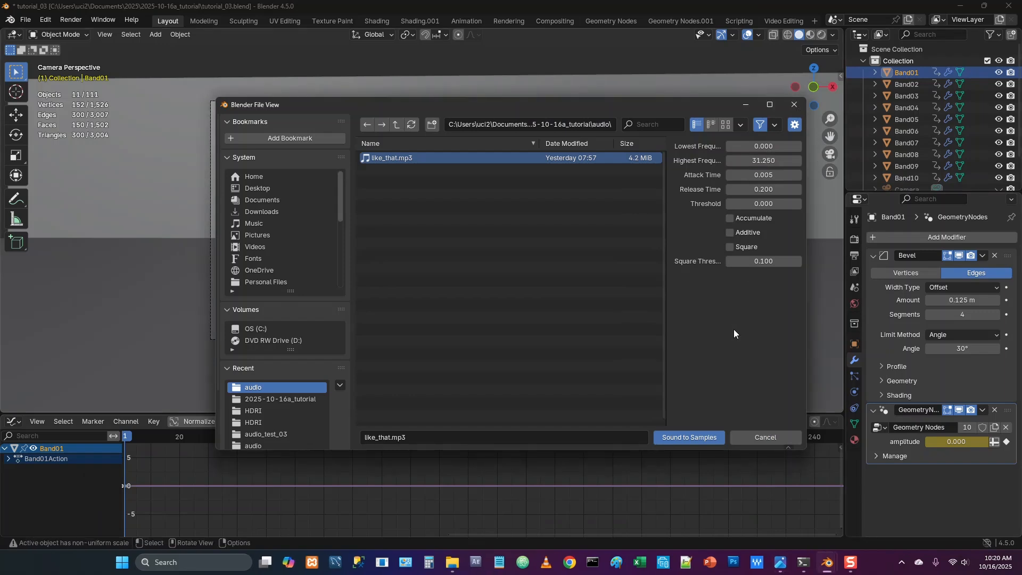
pyautogui.click(754, 191)
pyautogui.write('0.3')
pyautogui.press('Return')
pyautogui.click(689, 433)
# Insert a keyframe at frame 1 on Band02's amplitude input in its Geometry Nodes modifier
pyautogui.click(901, 84)
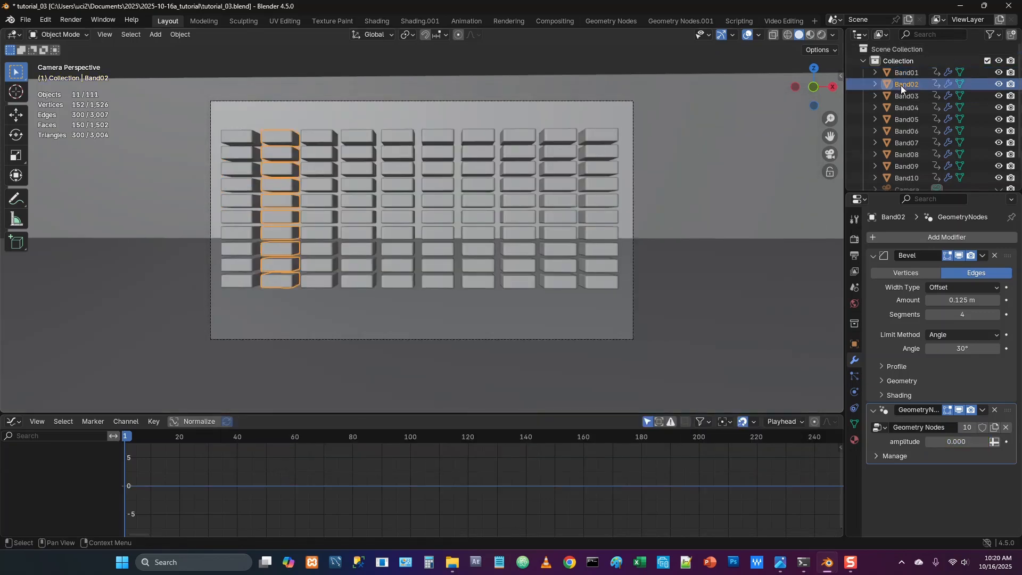
pyautogui.rightClick(937, 441)
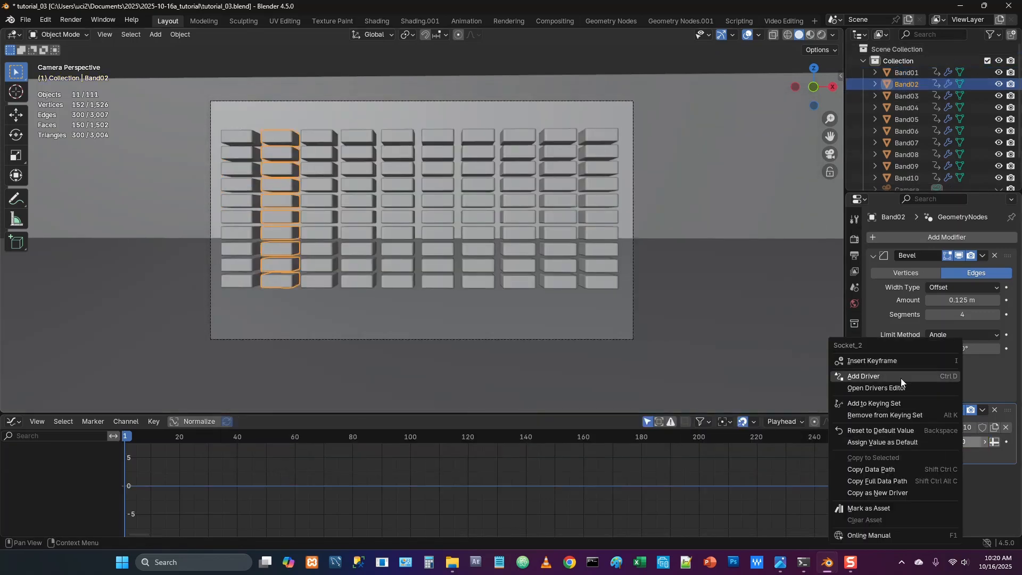
pyautogui.click(886, 361)
# Run Sound to Samples with like_that.mp3 on Band02's amplitude channel, using lowest frequency 31.25 and highest frequency 62.5
pyautogui.click(123, 423)
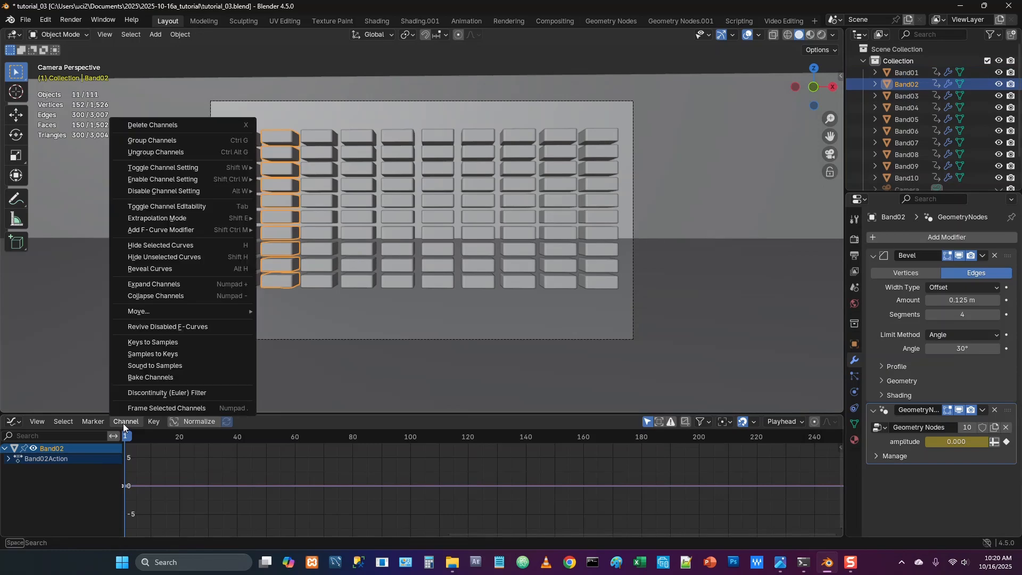
pyautogui.click(152, 365)
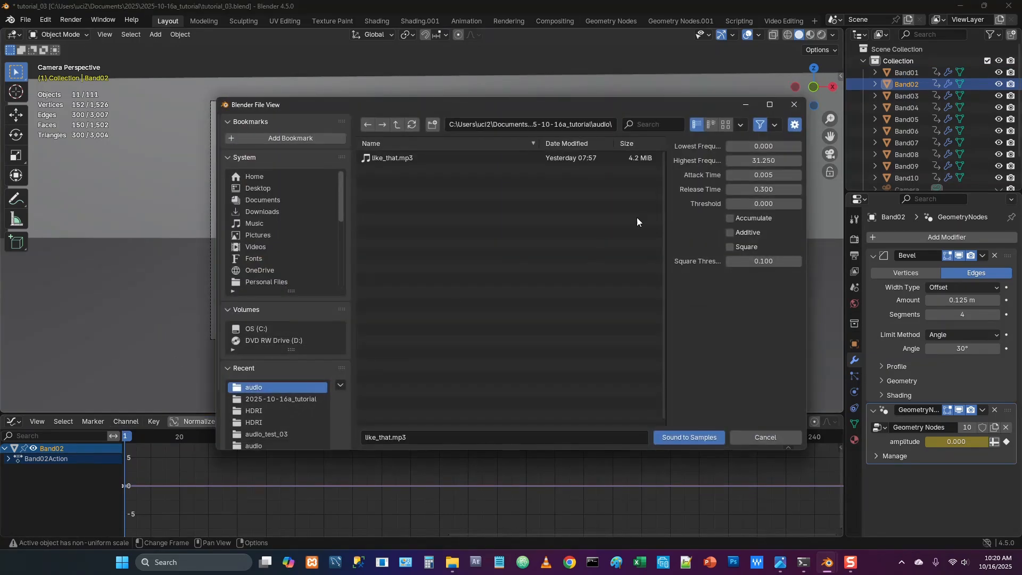
pyautogui.click(762, 147)
pyautogui.write('31.25')
pyautogui.press('Tab')
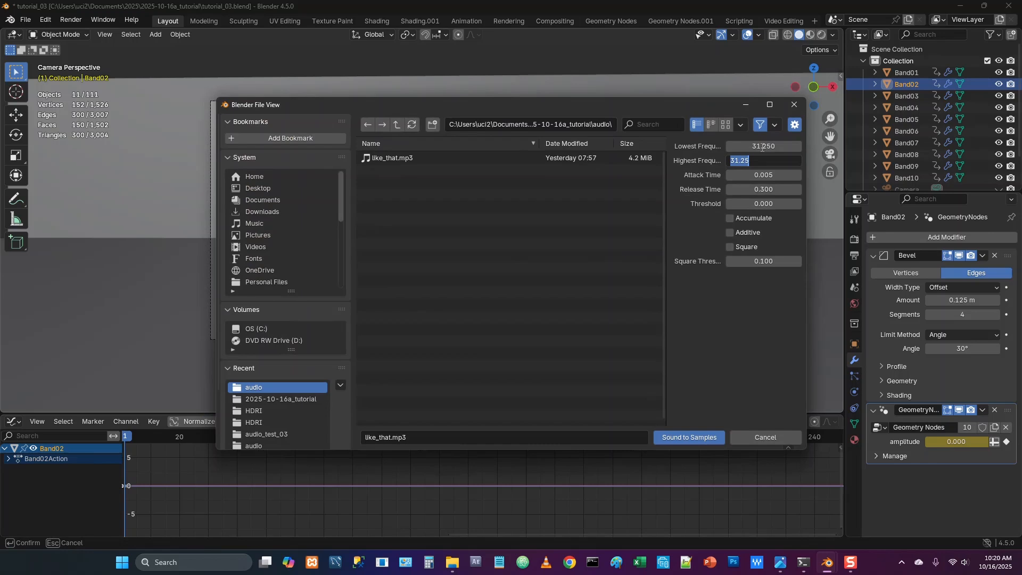
pyautogui.write('62.5')
pyautogui.press('Return')
pyautogui.click(687, 433)
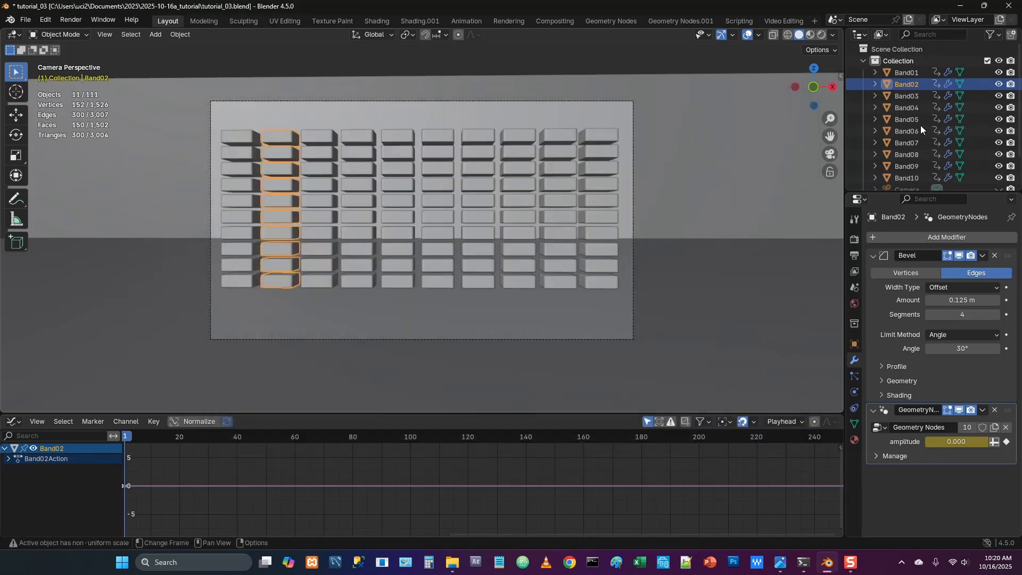
# Insert a keyframe at frame 1 on Band03's amplitude input in its Geometry Nodes modifier
pyautogui.click(911, 97)
pyautogui.rightClick(955, 441)
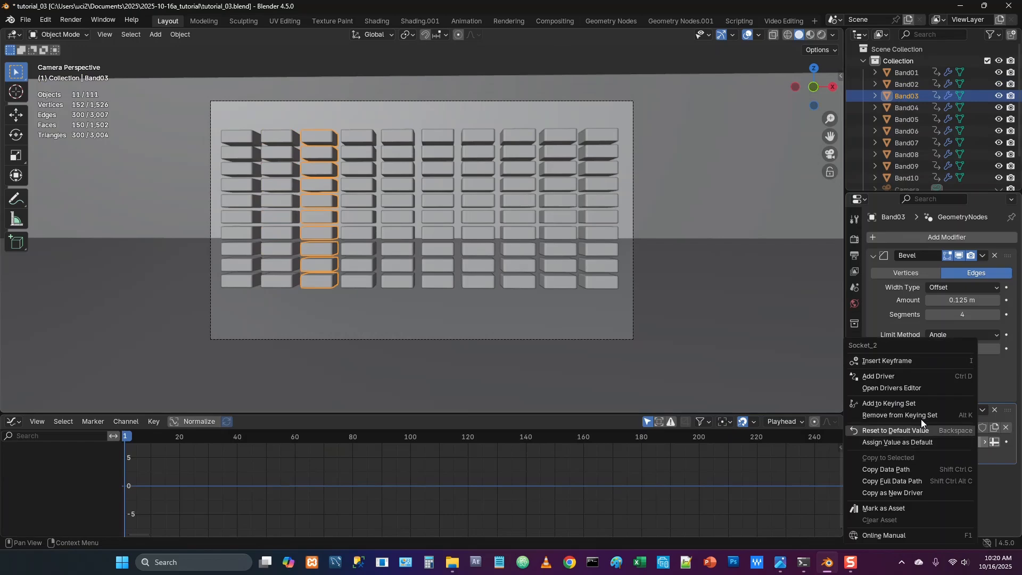
pyautogui.click(895, 362)
# Run Sound to Samples with like_that.mp3 on Band03's amplitude channel, using lowest frequency 62.5 and highest frequency 125
pyautogui.click(118, 420)
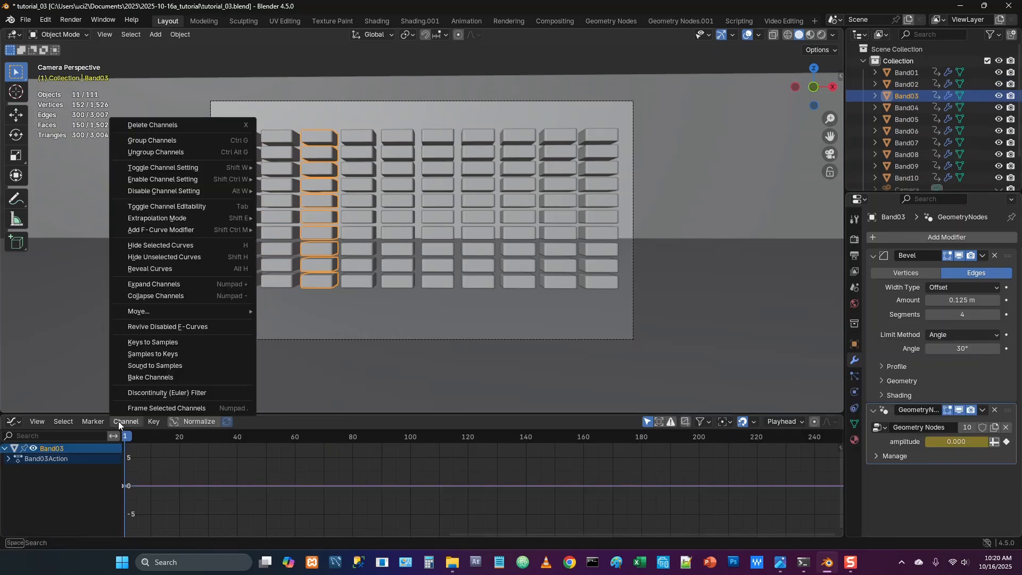
pyautogui.click(159, 366)
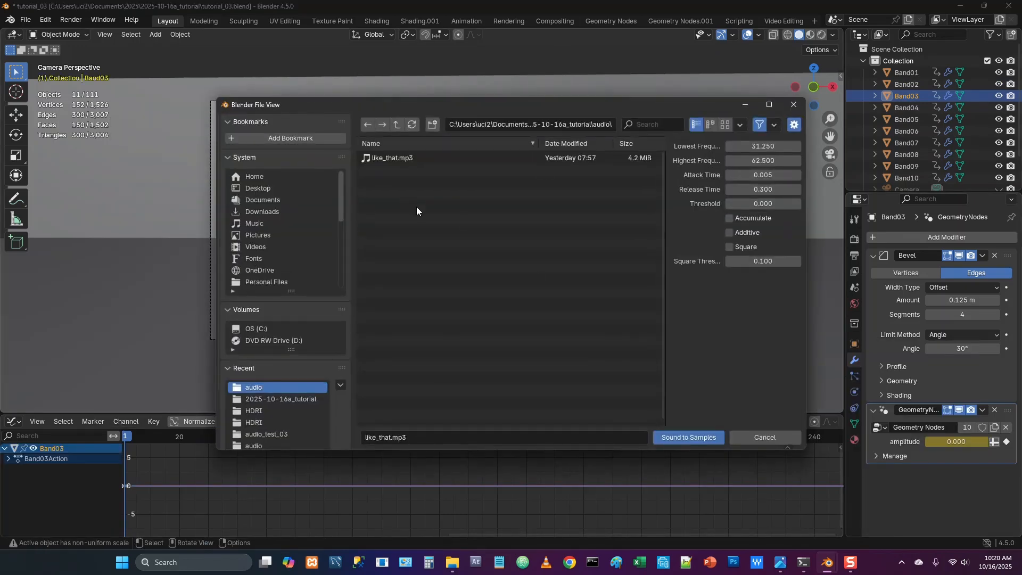
pyautogui.click(766, 147)
pyautogui.write('62.5')
pyautogui.press('Tab')
pyautogui.write('1')
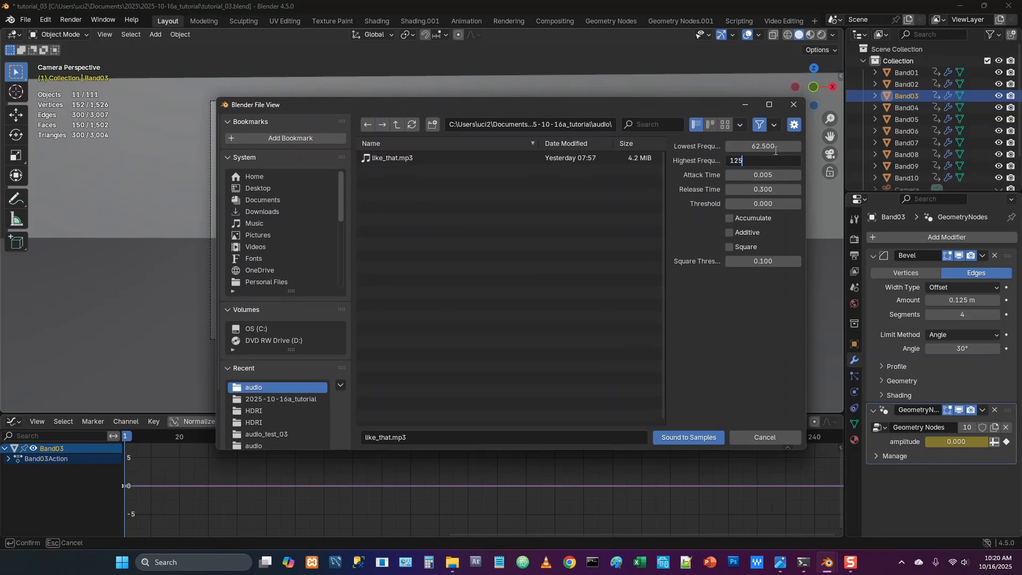
pyautogui.press('Return')
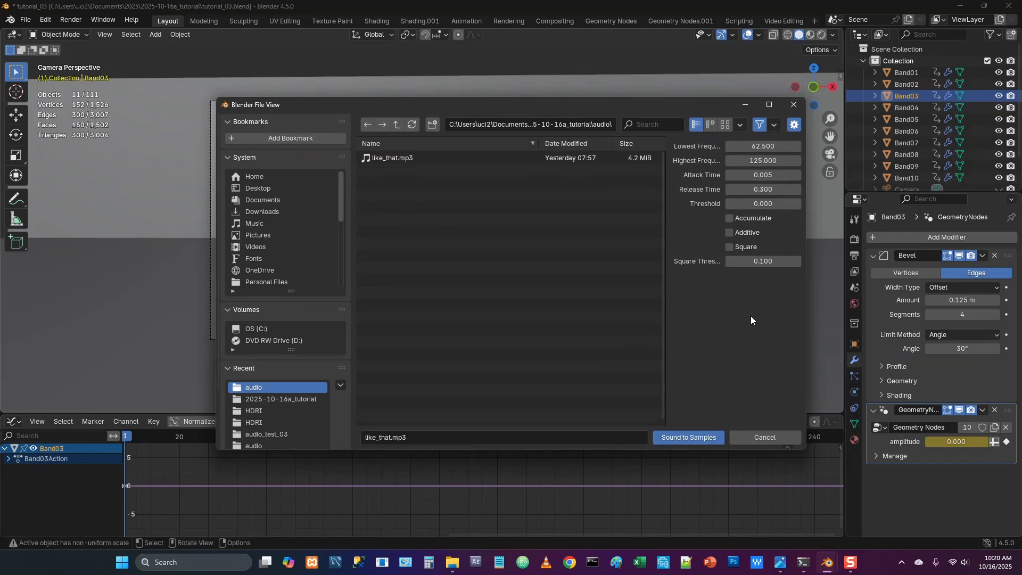
pyautogui.click(699, 434)
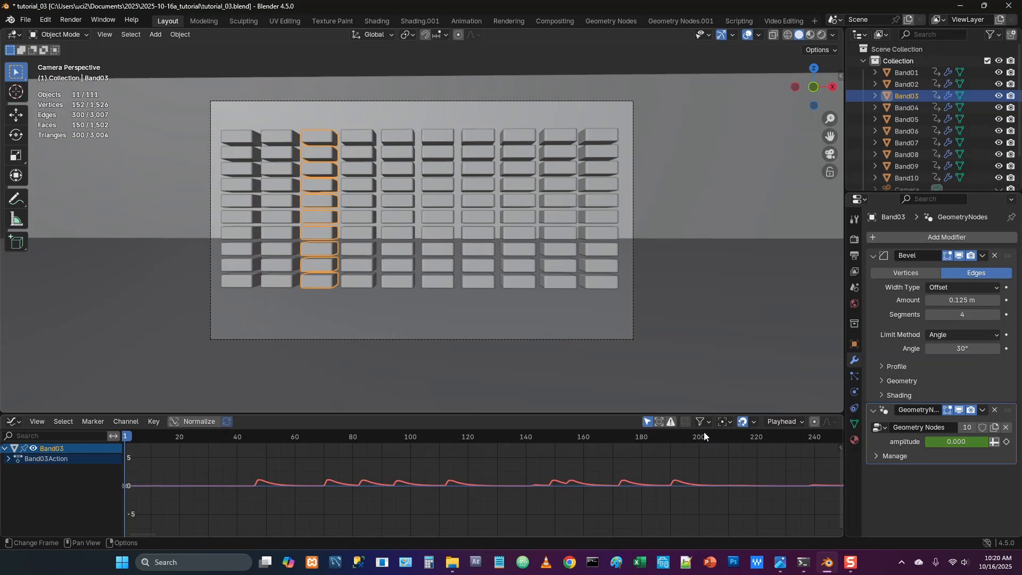
# Insert a keyframe at frame 1 on Band04's amplitude input in its Geometry Nodes modifier
pyautogui.click(916, 107)
pyautogui.rightClick(950, 441)
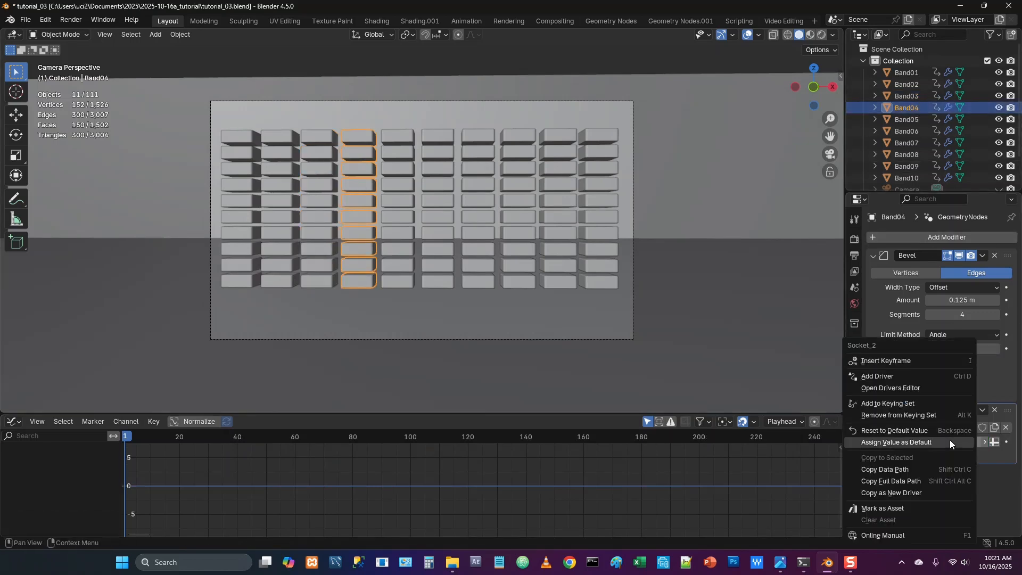
pyautogui.click(902, 361)
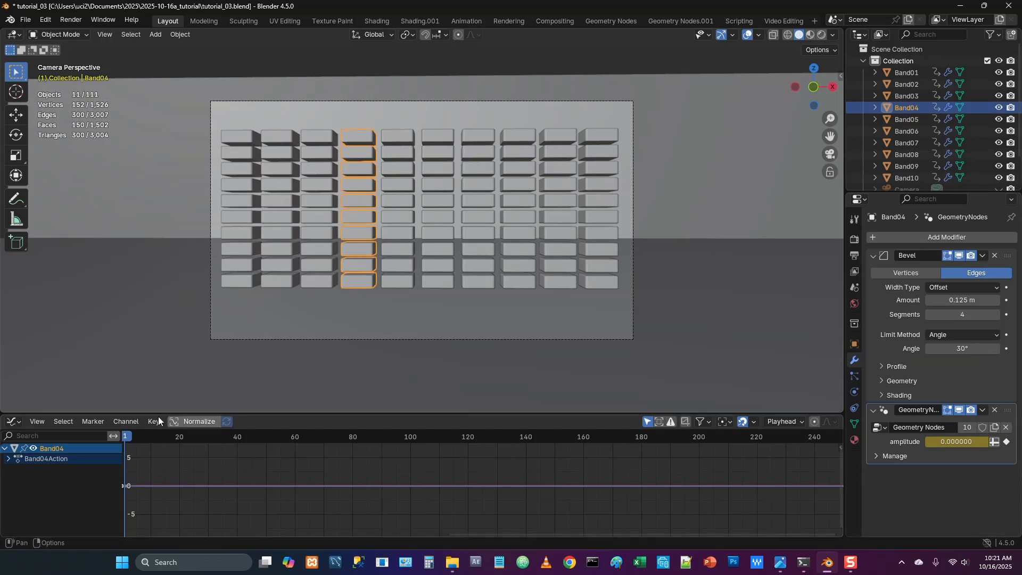
# Run Sound to Samples with like_that.mp3 on Band04's amplitude channel, using lowest frequency 125 and highest frequency 250
pyautogui.click(115, 421)
pyautogui.click(149, 367)
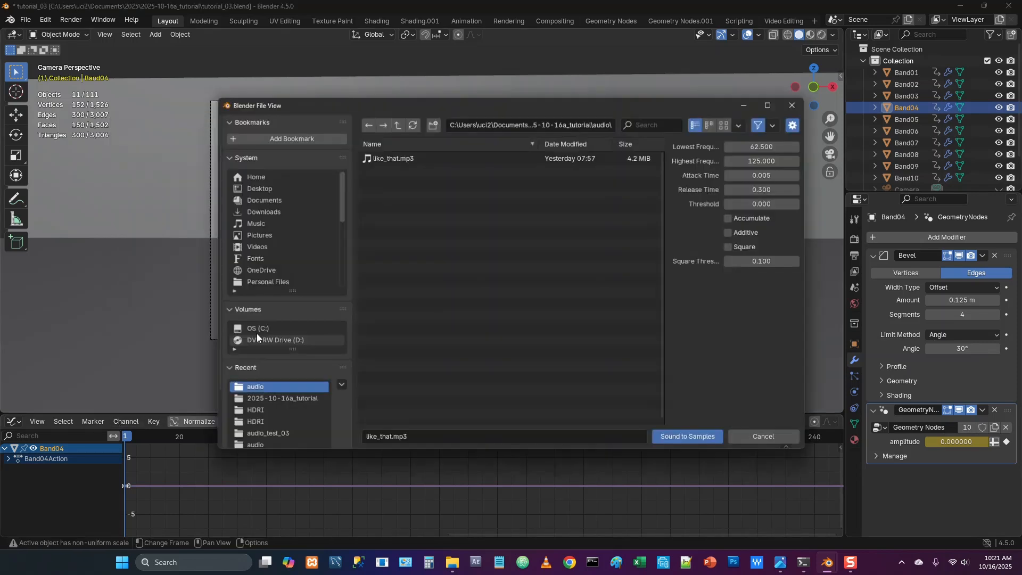
pyautogui.click(765, 147)
pyautogui.write('125')
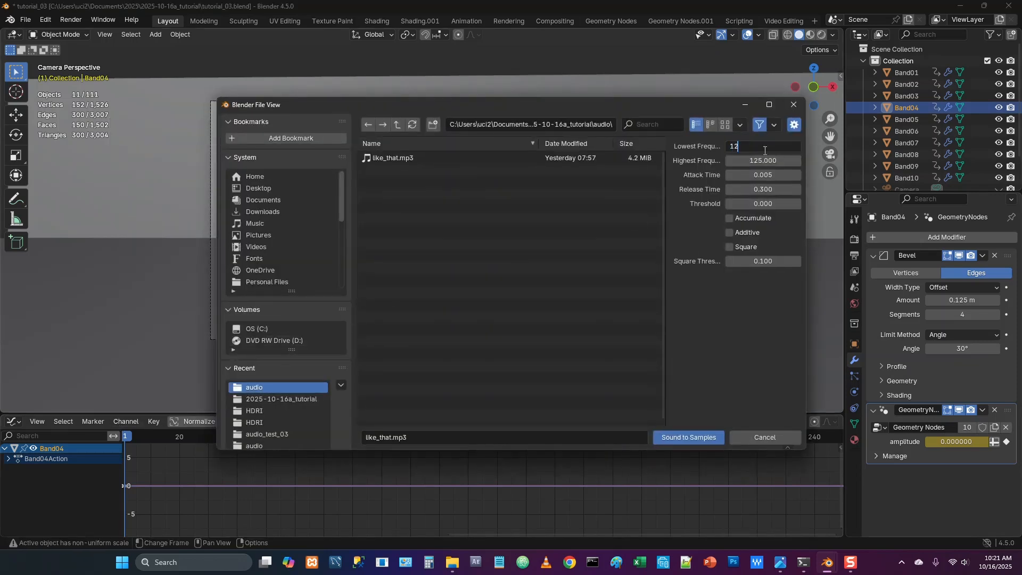
pyautogui.press('Tab')
pyautogui.write('2')
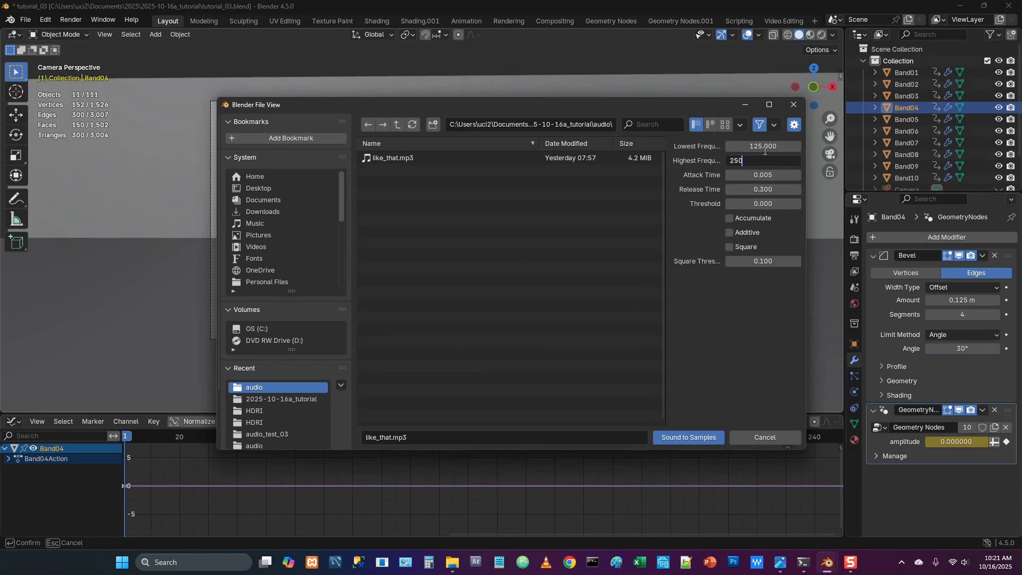
pyautogui.press('Return')
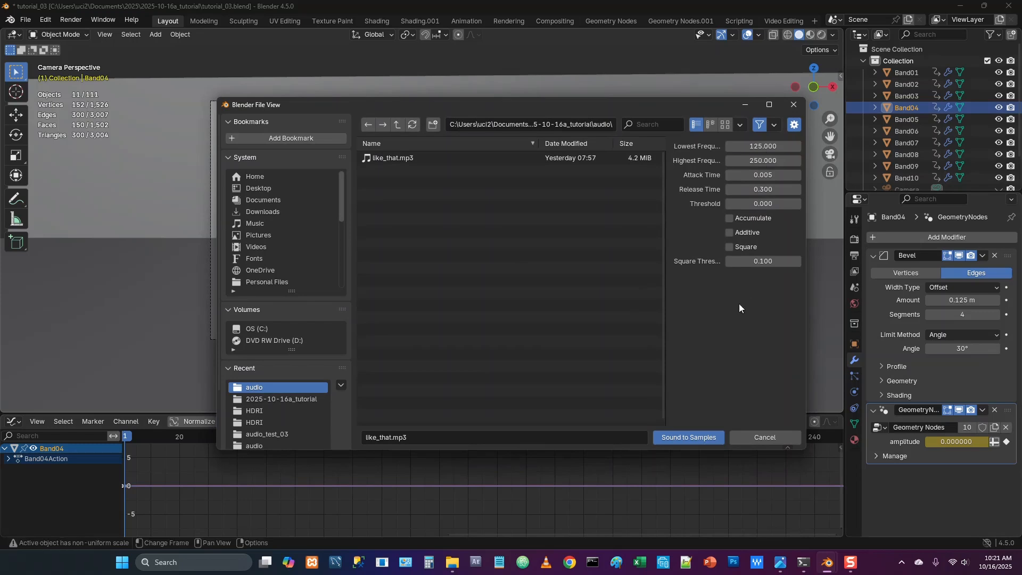
pyautogui.click(688, 436)
# Insert a keyframe at frame 1 on Band05's amplitude input in its Geometry Nodes modifier
pyautogui.click(904, 119)
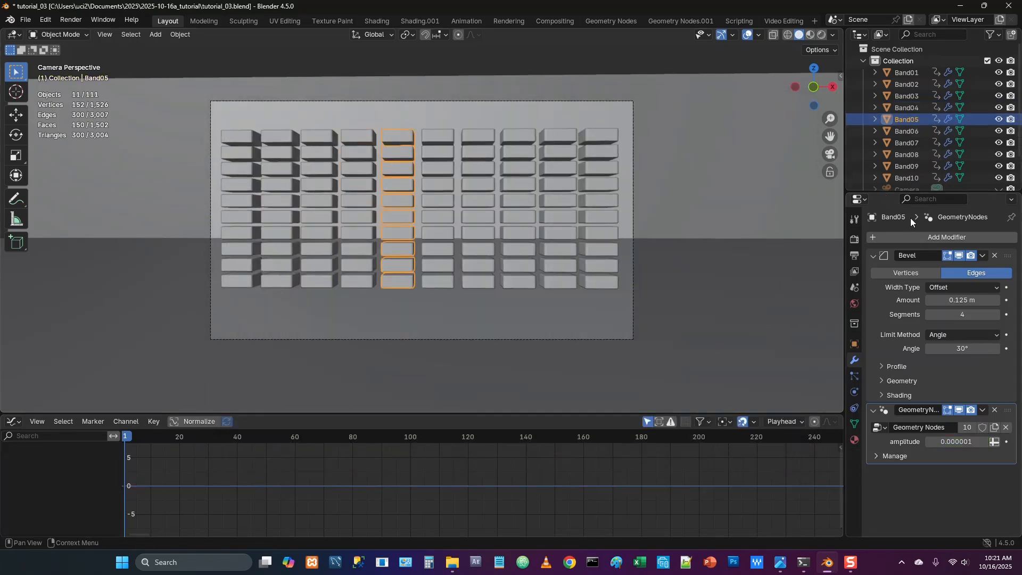
pyautogui.scroll(-2, 947, 156)
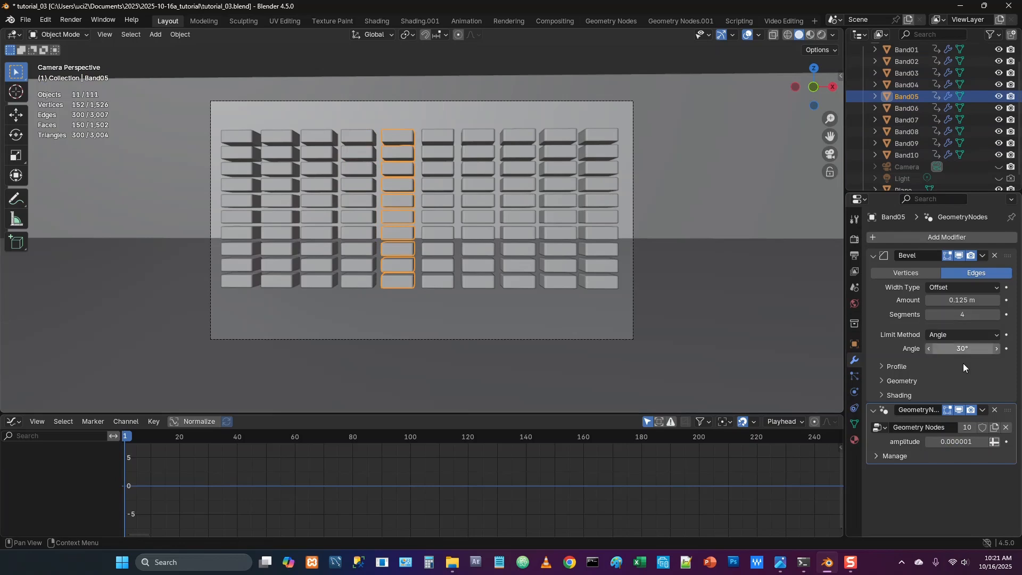
pyautogui.rightClick(950, 438)
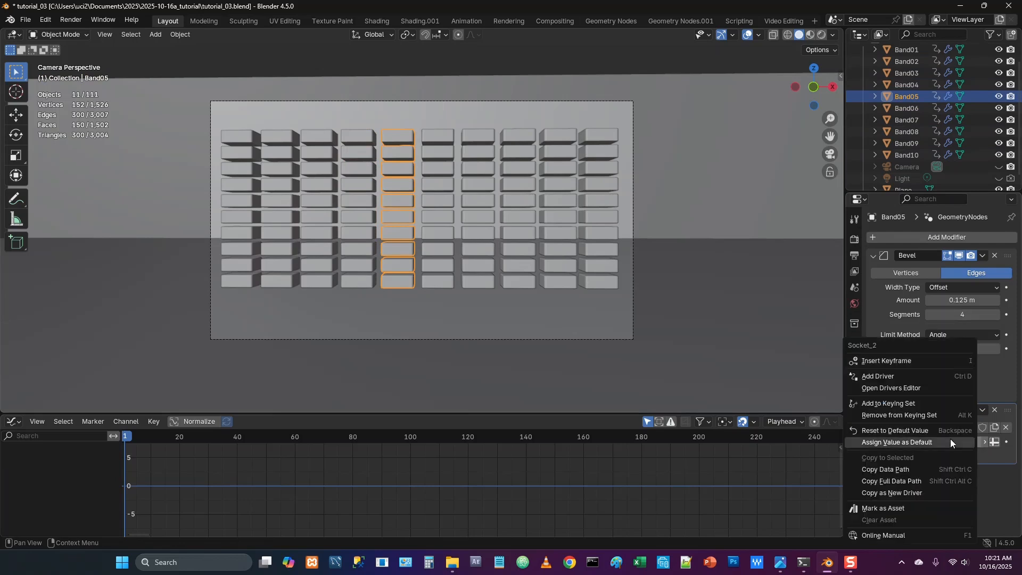
pyautogui.click(894, 361)
# Run Sound to Samples with like_that.mp3 on Band05's amplitude channel, using lowest frequency 250 and highest frequency 500
pyautogui.click(134, 421)
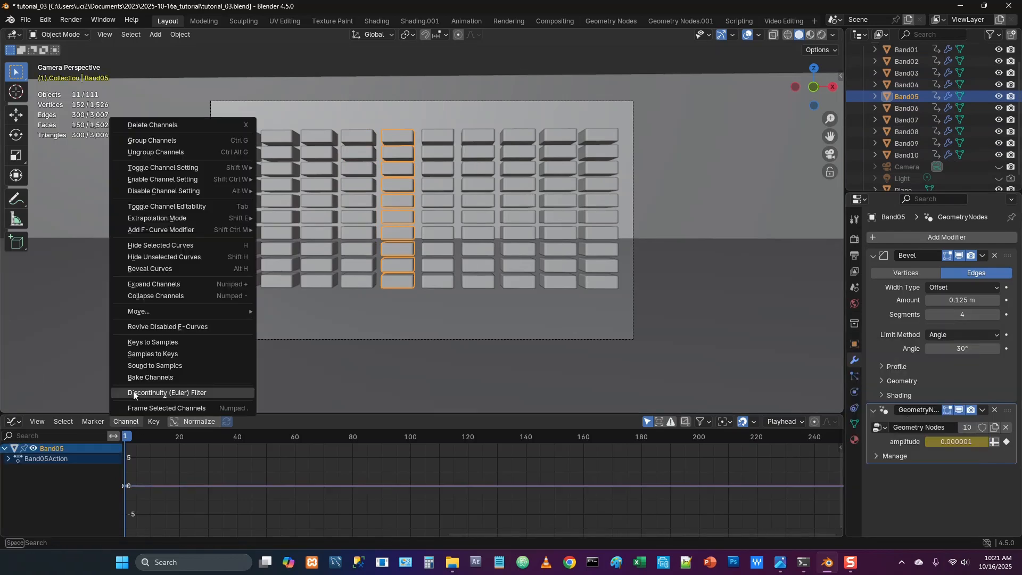
pyautogui.click(151, 367)
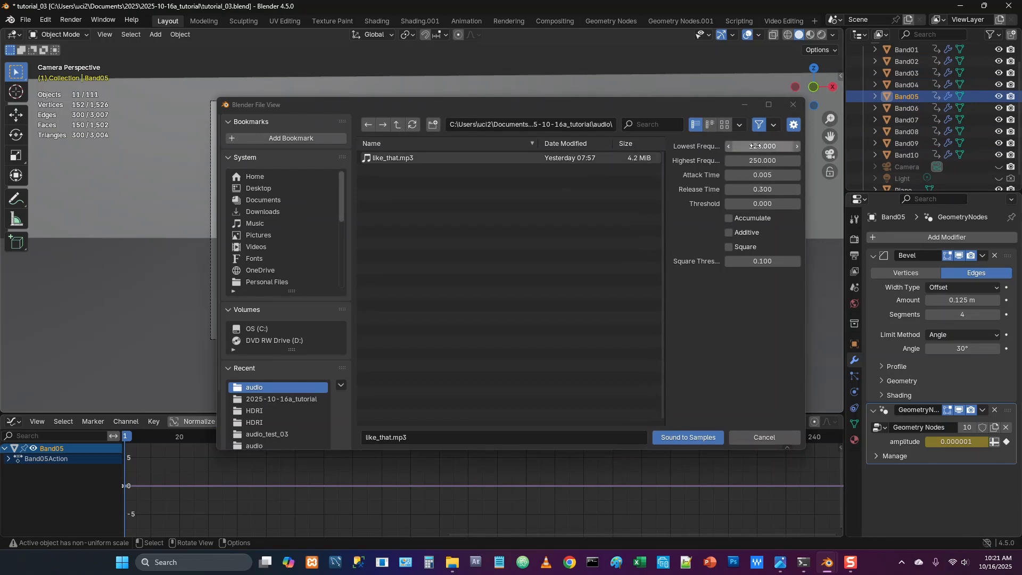
pyautogui.click(760, 152)
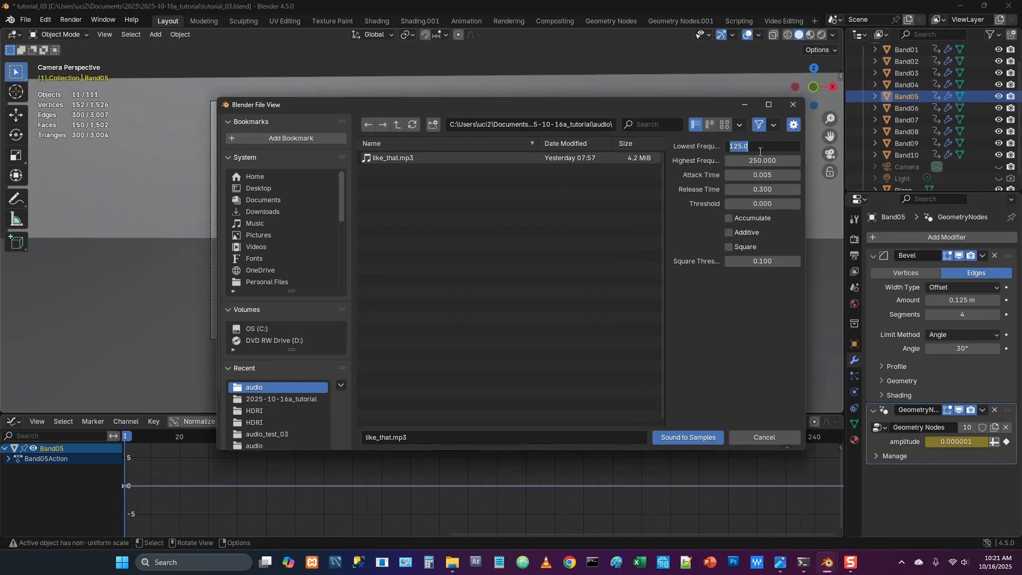
pyautogui.write('250')
pyautogui.press('Tab')
pyautogui.write('50')
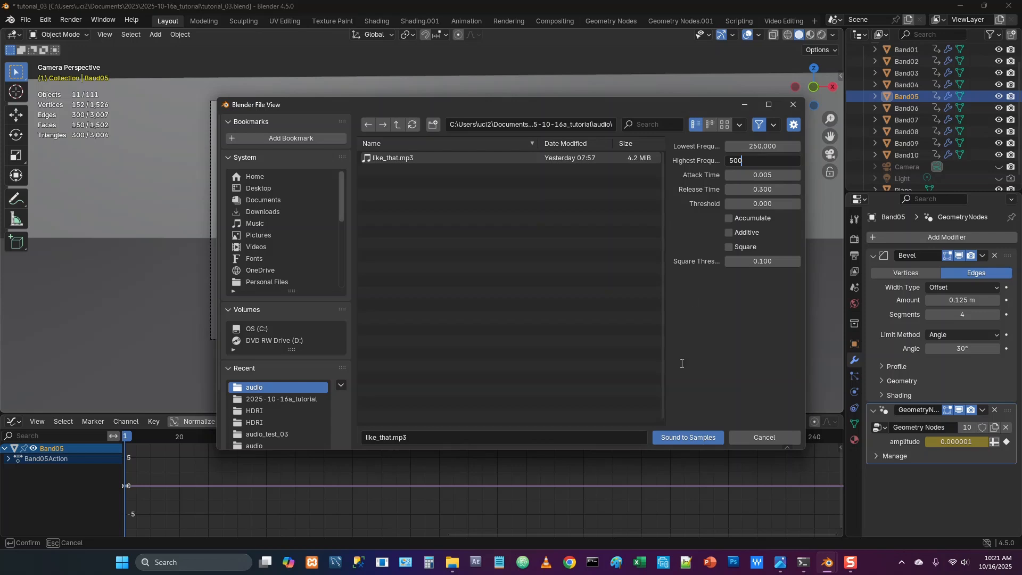
pyautogui.press('Return')
pyautogui.click(691, 432)
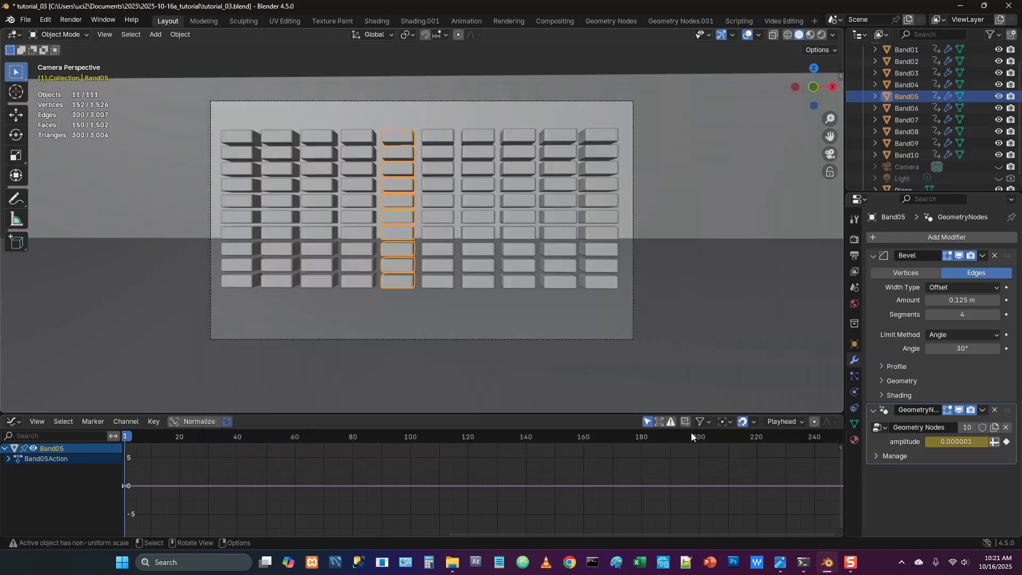
# Insert a keyframe at frame 1 on Band06's amplitude input in its Geometry Nodes modifier
pyautogui.click(914, 110)
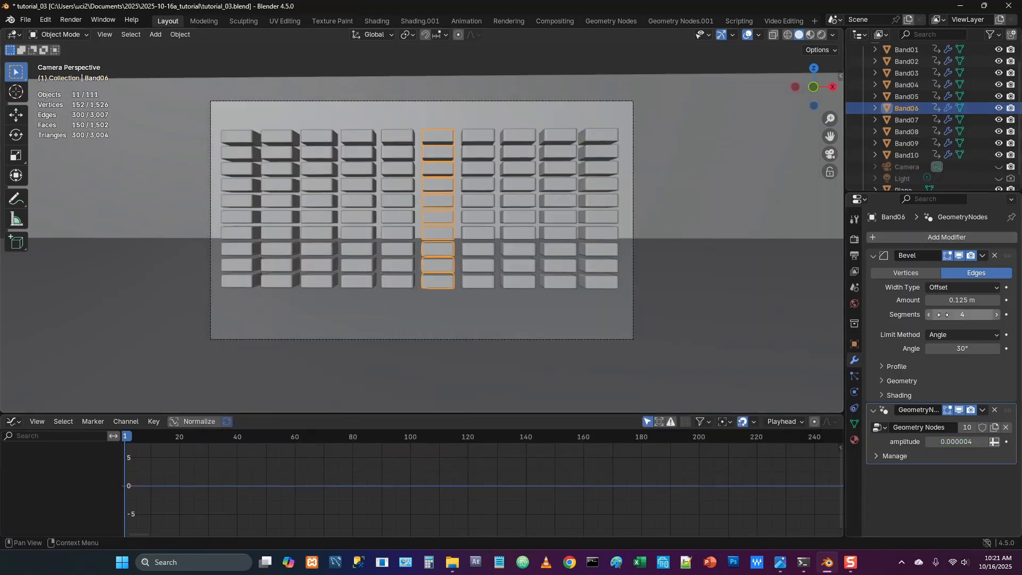
pyautogui.rightClick(953, 442)
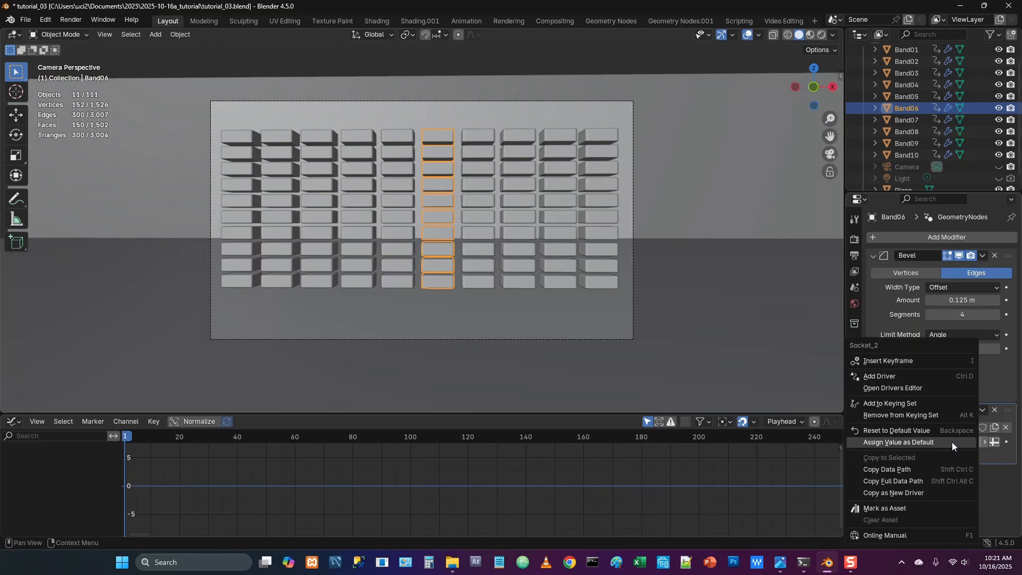
pyautogui.click(884, 361)
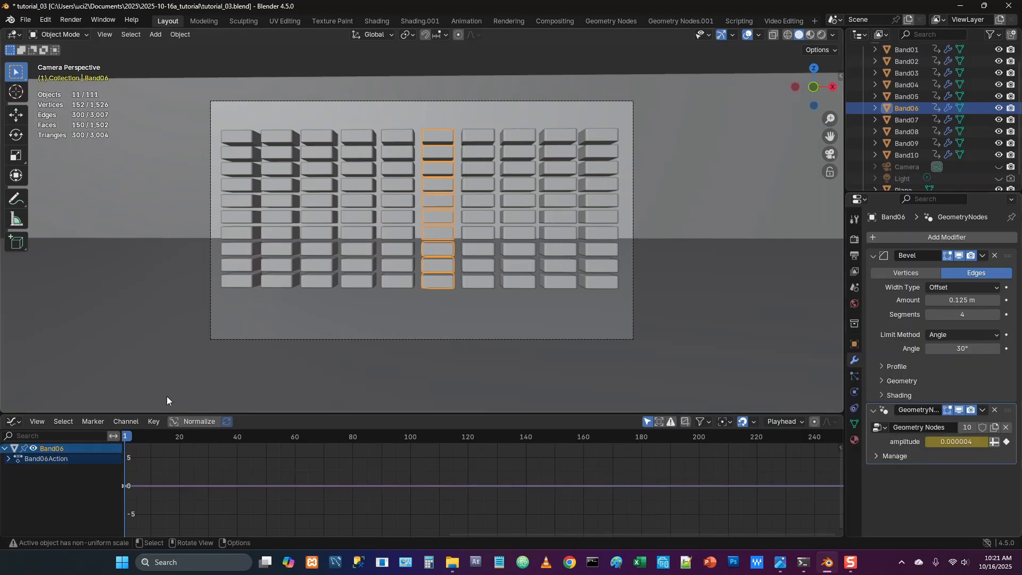
# Run Sound to Samples with like_that.mp3 on Band06's amplitude channel, using lowest frequency 500 and highest frequency 1000
pyautogui.click(126, 421)
pyautogui.click(158, 366)
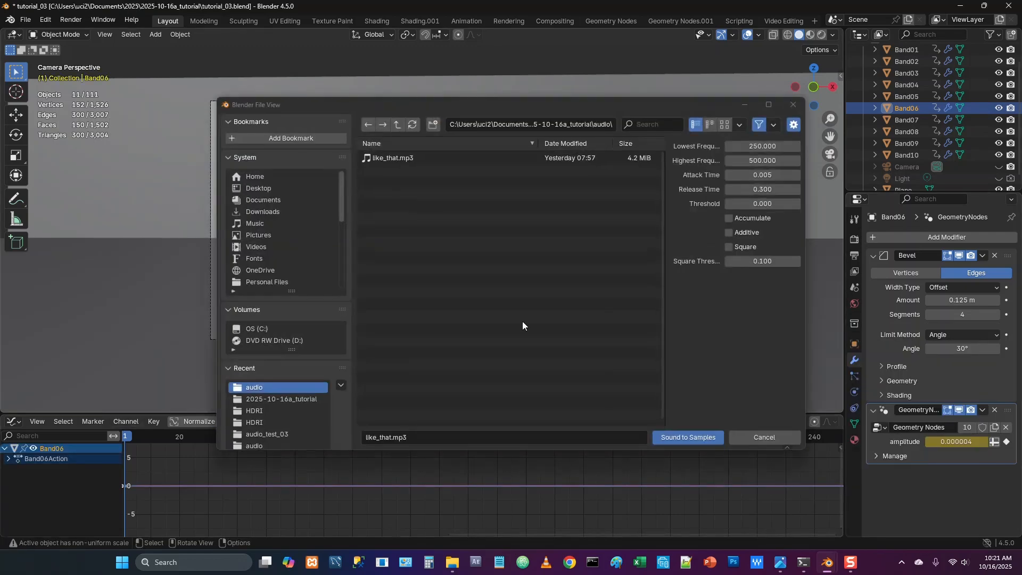
pyautogui.click(763, 148)
pyautogui.write('500')
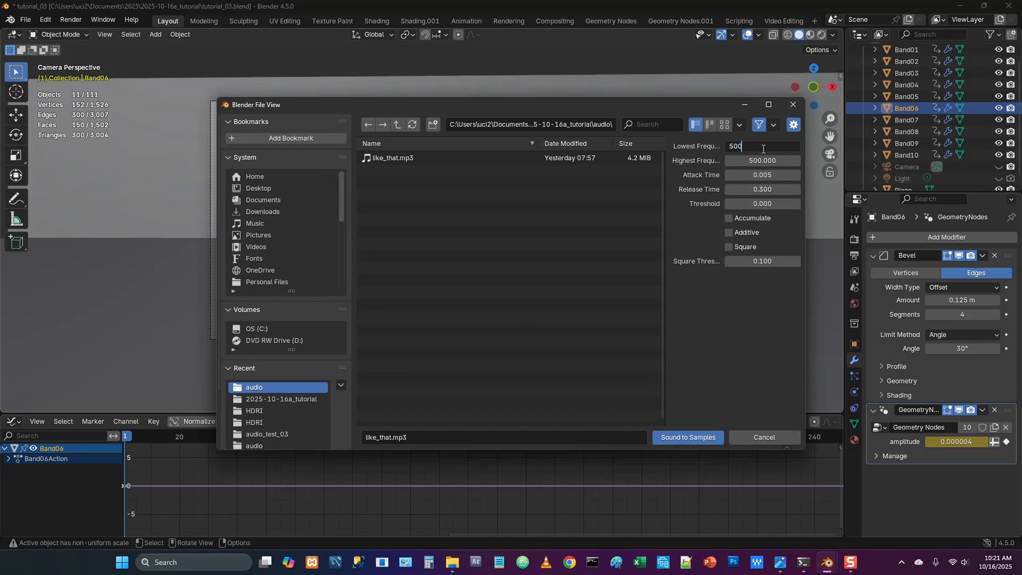
pyautogui.press('Tab')
pyautogui.write('1000')
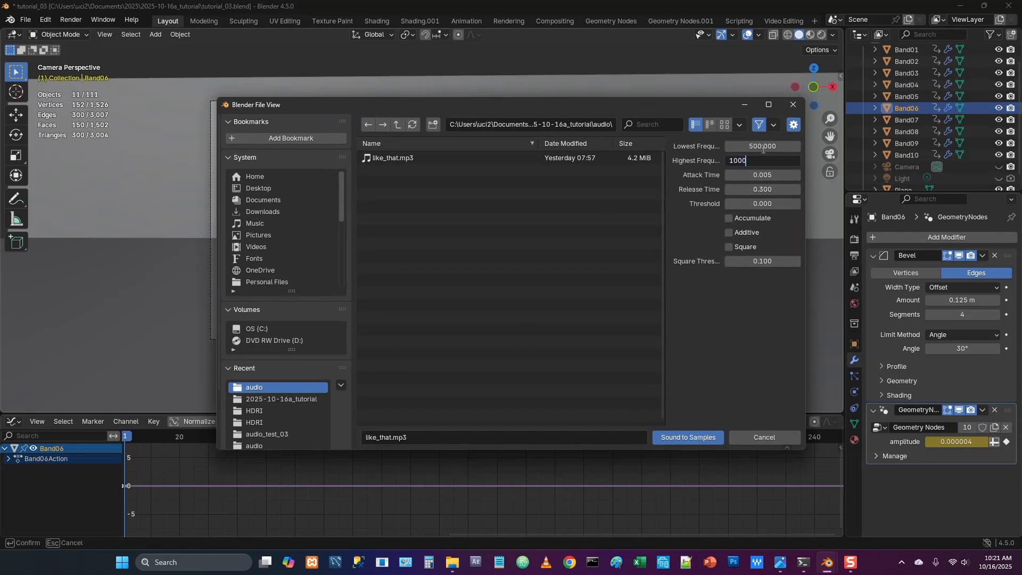
pyautogui.press('Return')
pyautogui.click(693, 434)
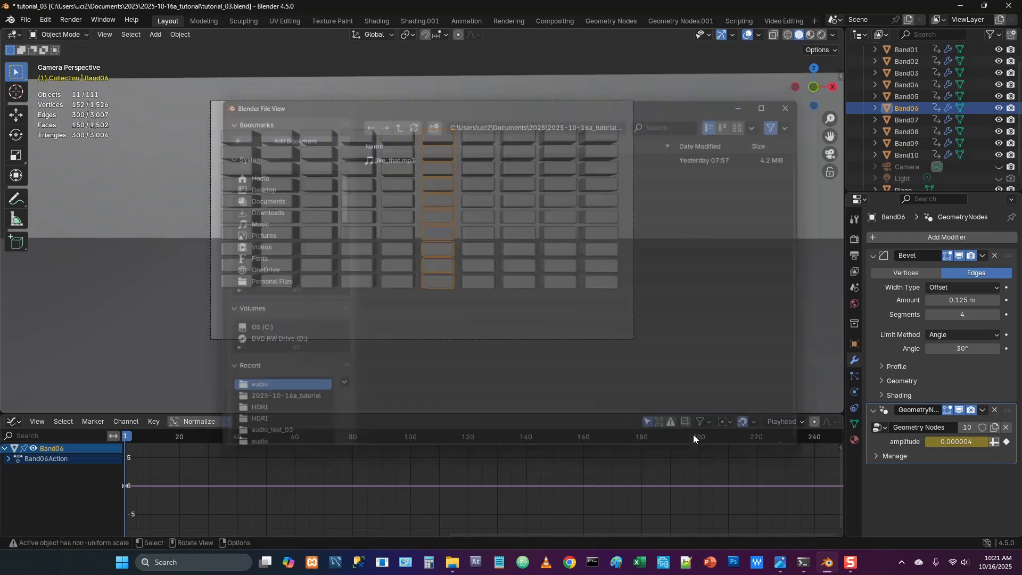
# Insert a keyframe at frame 1 on Band07's amplitude input in its Geometry Nodes modifier
pyautogui.click(905, 121)
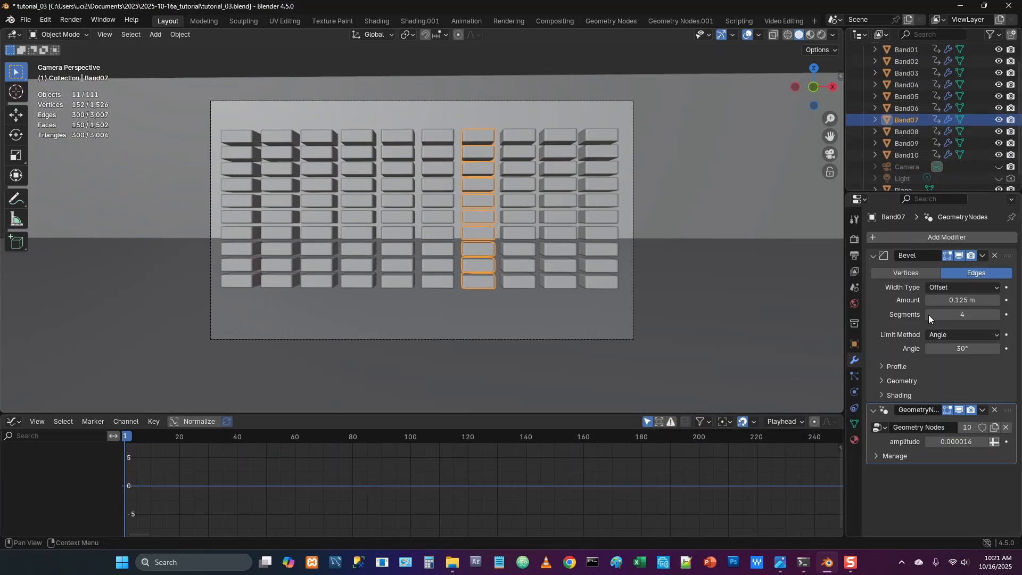
pyautogui.rightClick(955, 442)
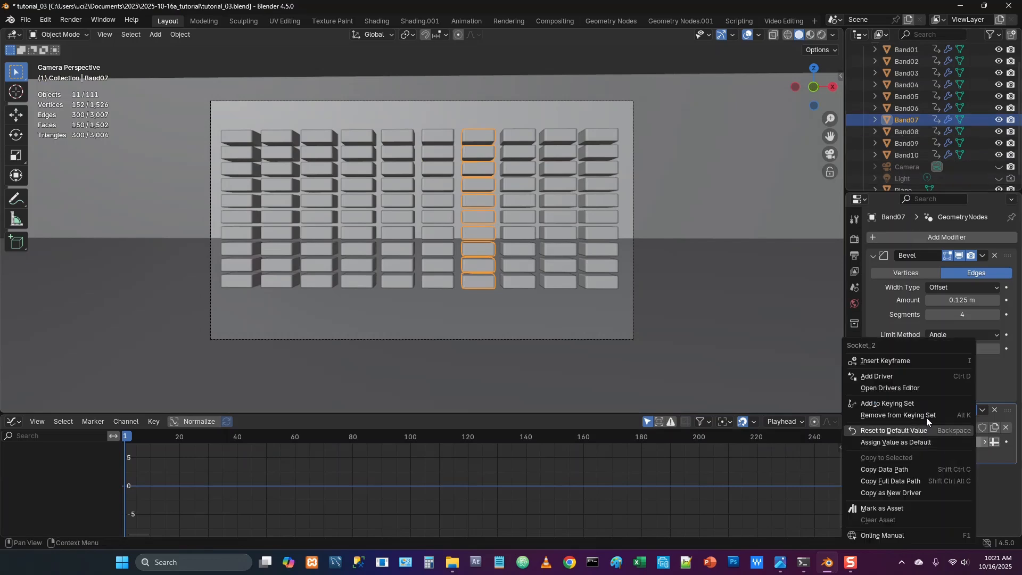
pyautogui.click(883, 362)
# Run Sound to Samples with like_that.mp3 on Band07's amplitude channel, using lowest frequency 1000 and highest frequency 2000
pyautogui.click(126, 421)
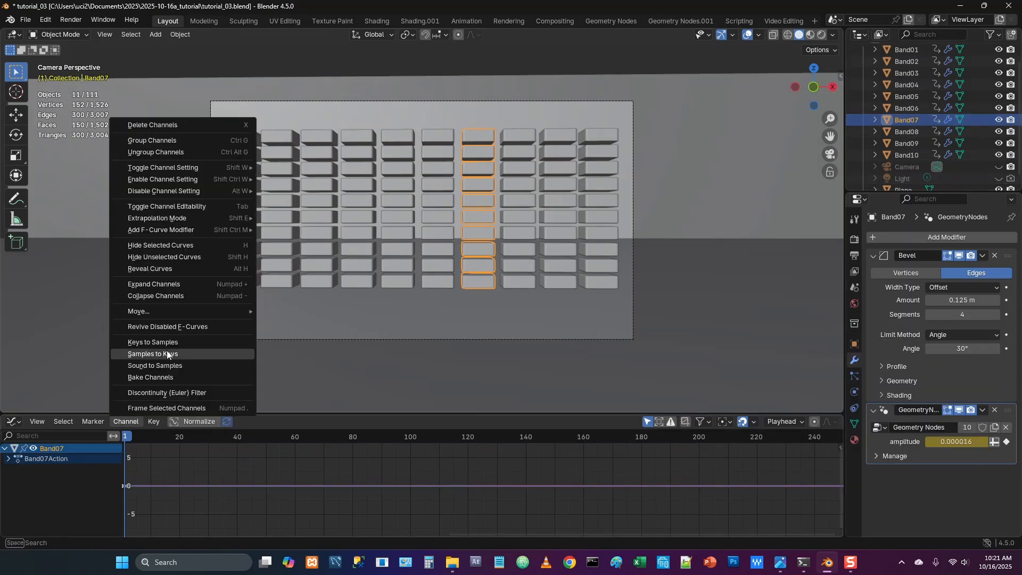
pyautogui.click(166, 365)
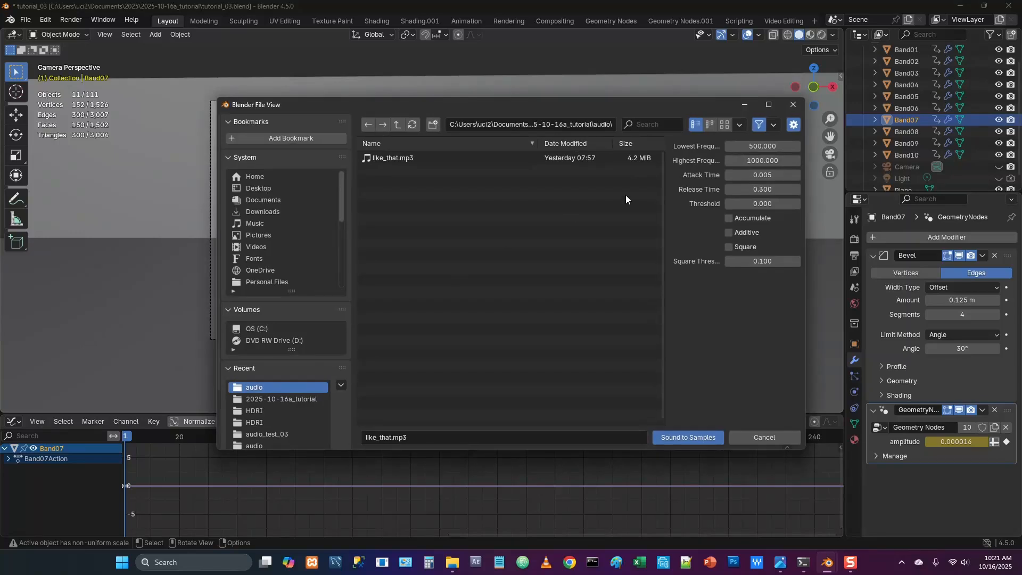
pyautogui.click(752, 145)
pyautogui.write('1')
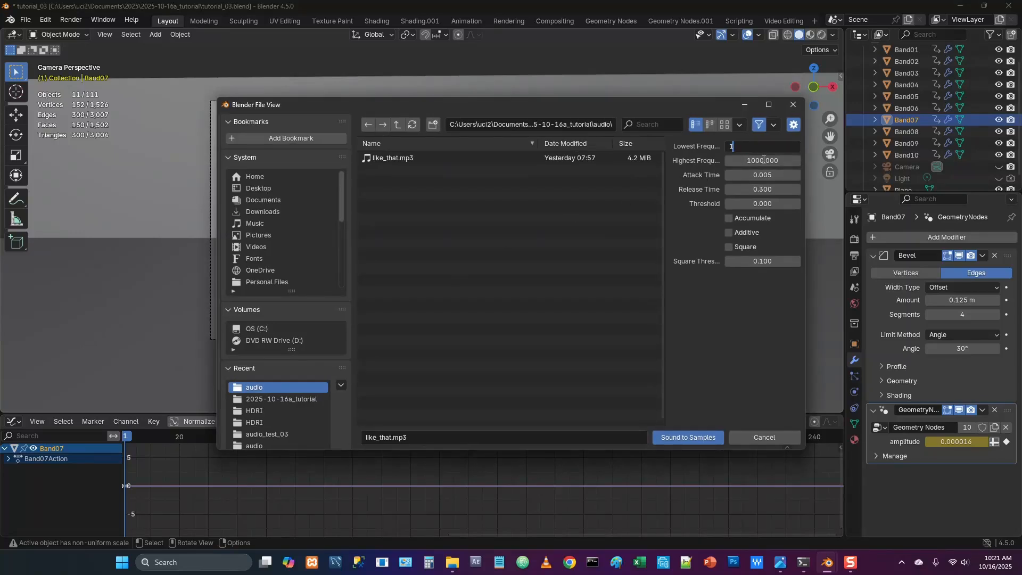
pyautogui.write('0000')
pyautogui.click(763, 160)
pyautogui.write('20')
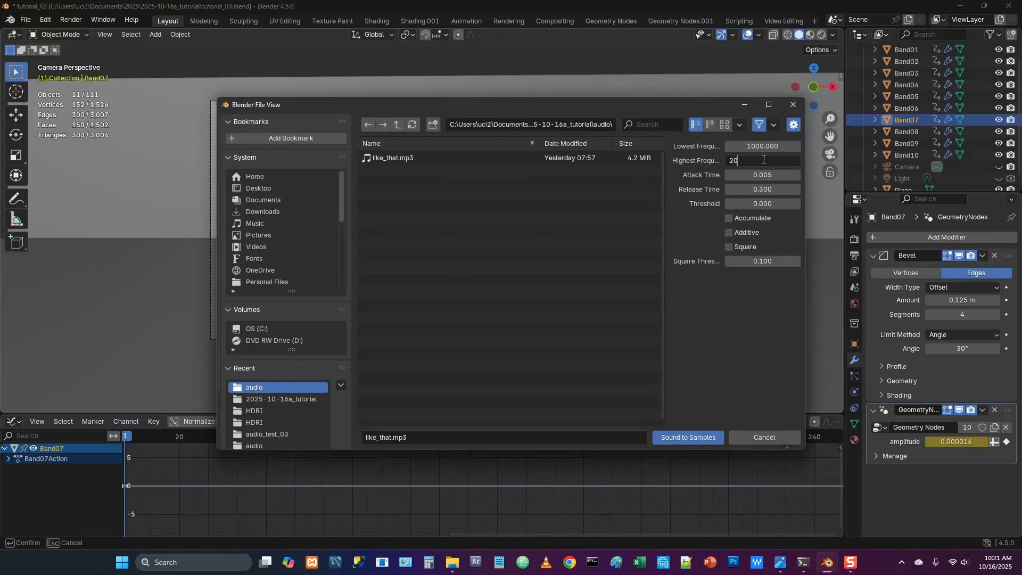
pyautogui.press('Tab')
pyautogui.click(694, 433)
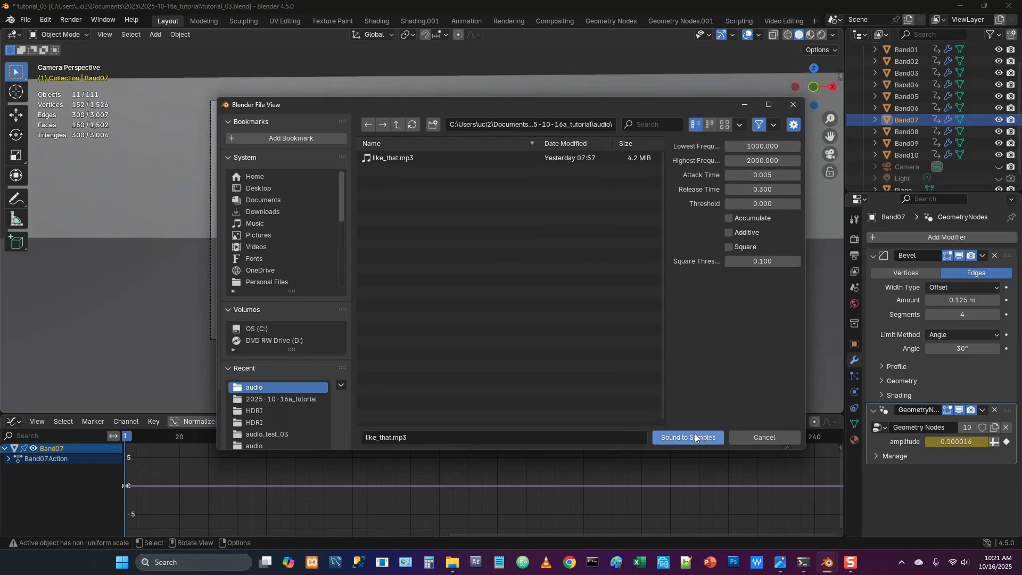
pyautogui.click(694, 434)
# Insert a keyframe at frame 1 on Band08's amplitude input in its Geometry Nodes modifier
pyautogui.click(908, 132)
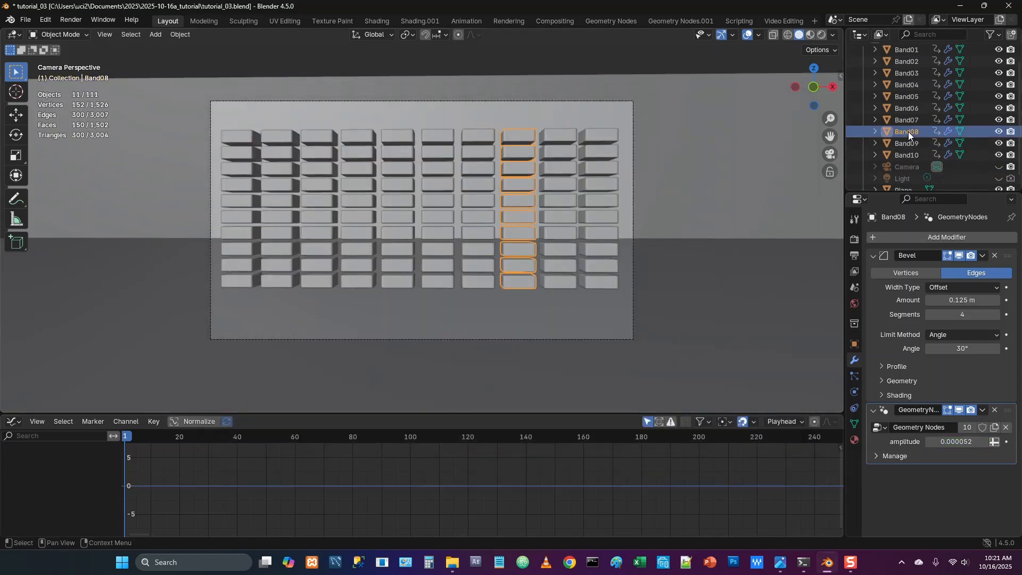
pyautogui.rightClick(943, 442)
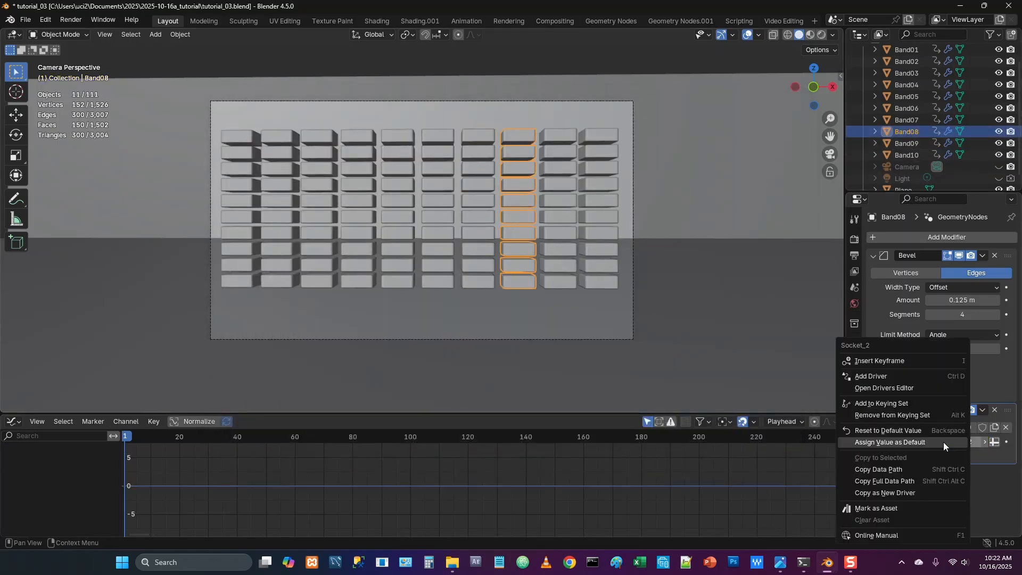
pyautogui.click(870, 362)
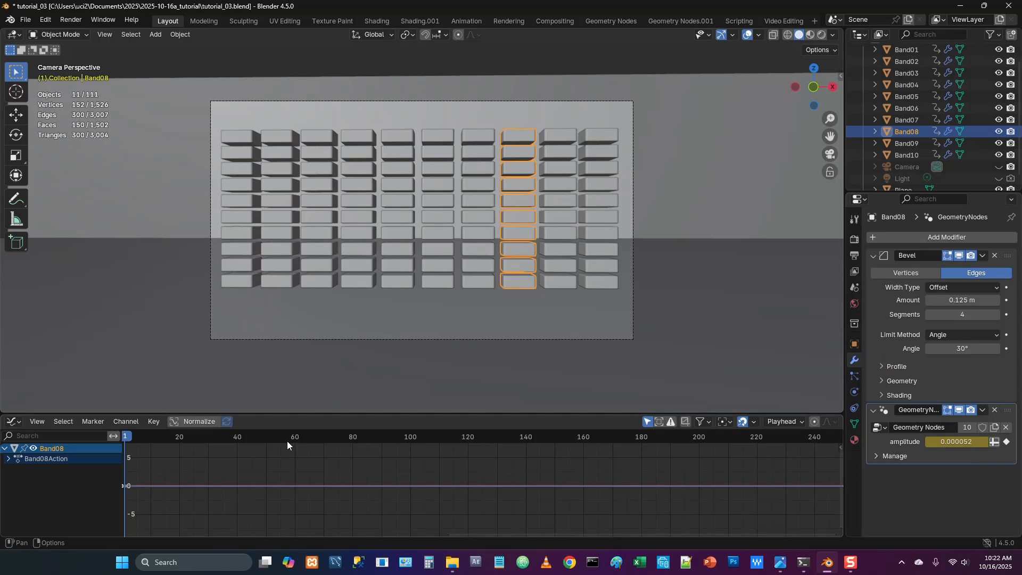
# Run Sound to Samples with like_that.mp3 on Band08's amplitude channel, using lowest frequency 2000 and highest frequency 4000
pyautogui.click(134, 421)
pyautogui.click(157, 366)
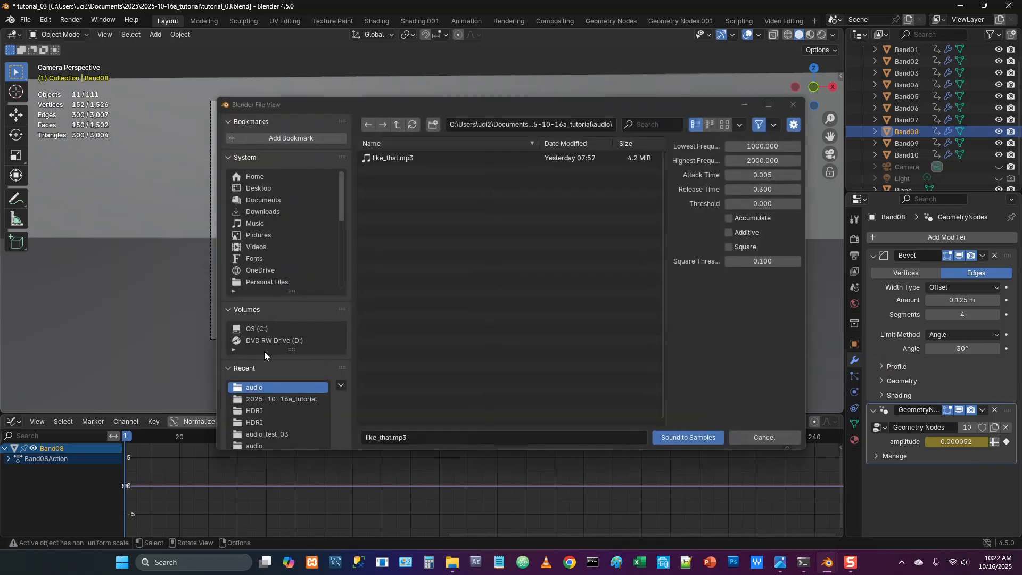
pyautogui.click(762, 147)
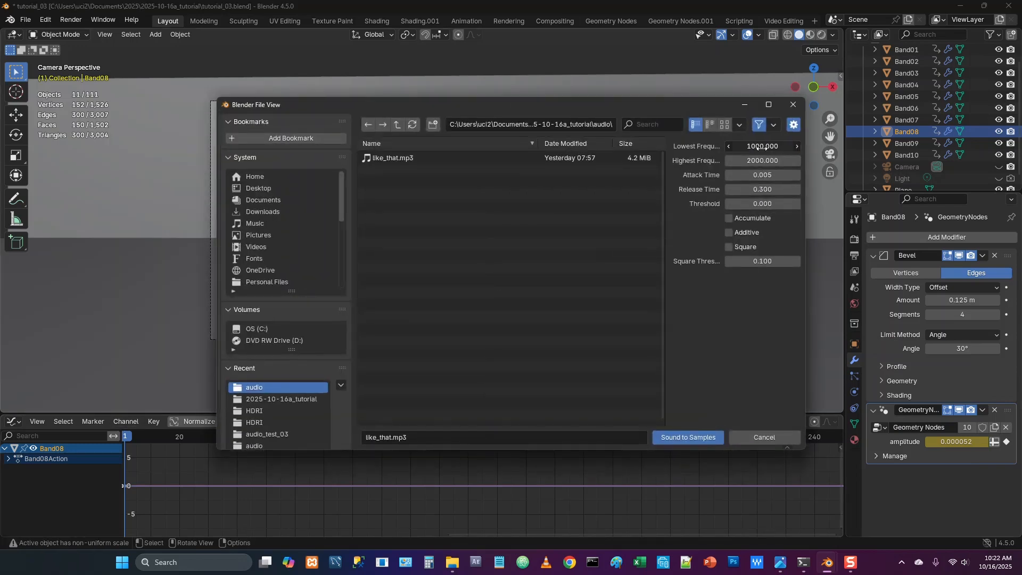
pyautogui.write('2')
pyautogui.press('Tab')
pyautogui.write('4')
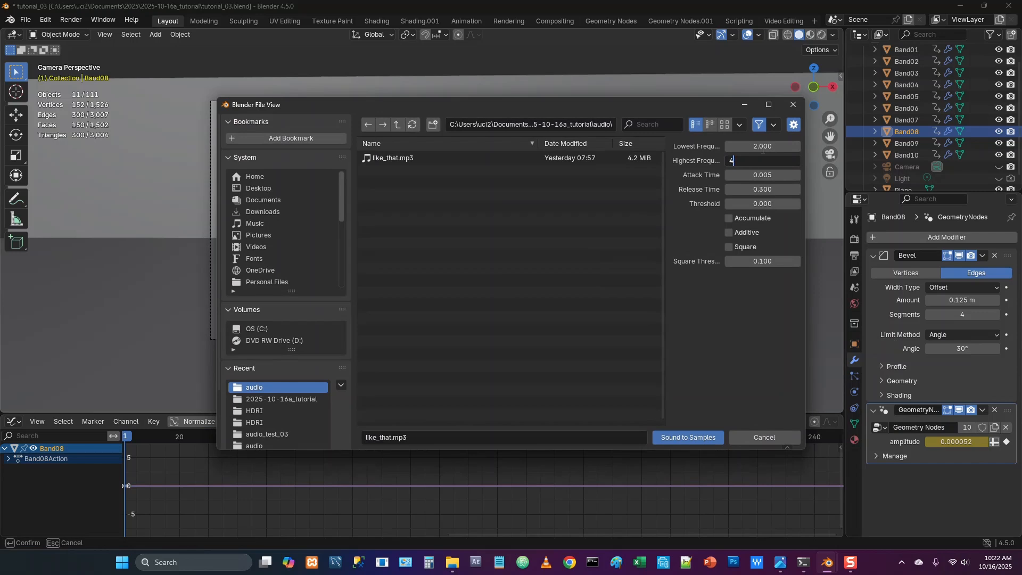
pyautogui.click(762, 147)
pyautogui.write('2')
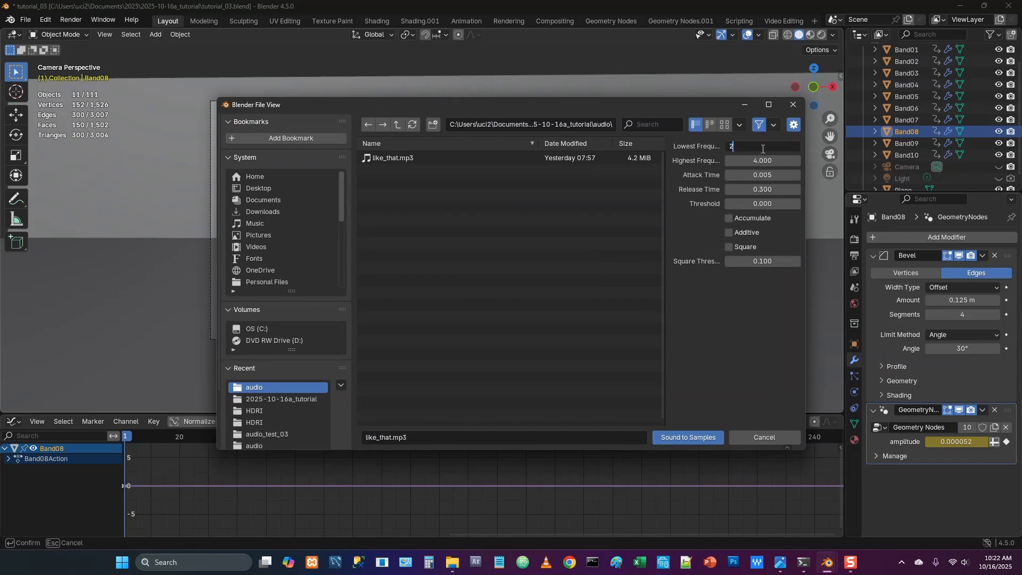
pyautogui.press('Tab')
pyautogui.write('4000')
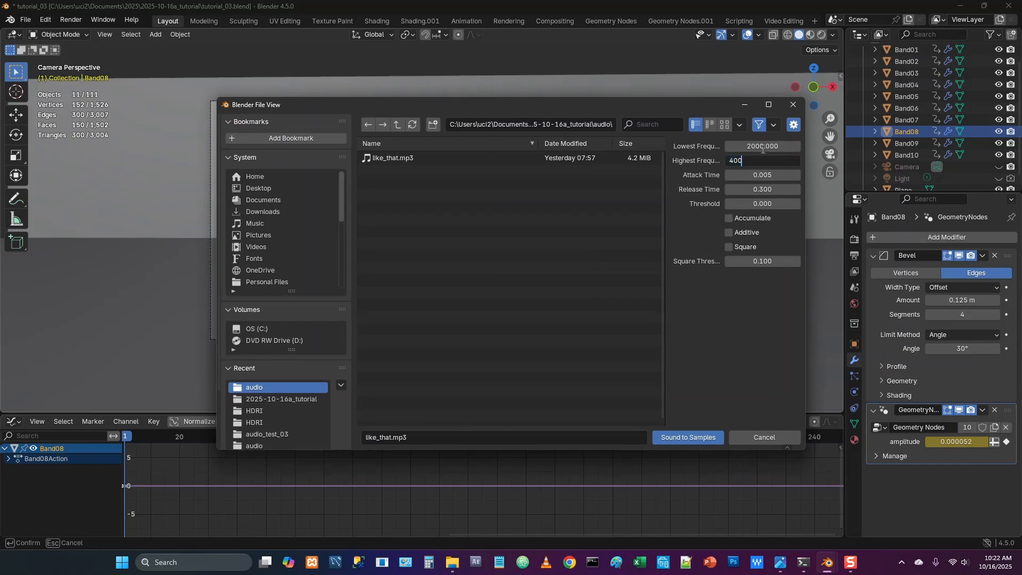
pyautogui.press('Tab')
pyautogui.click(685, 436)
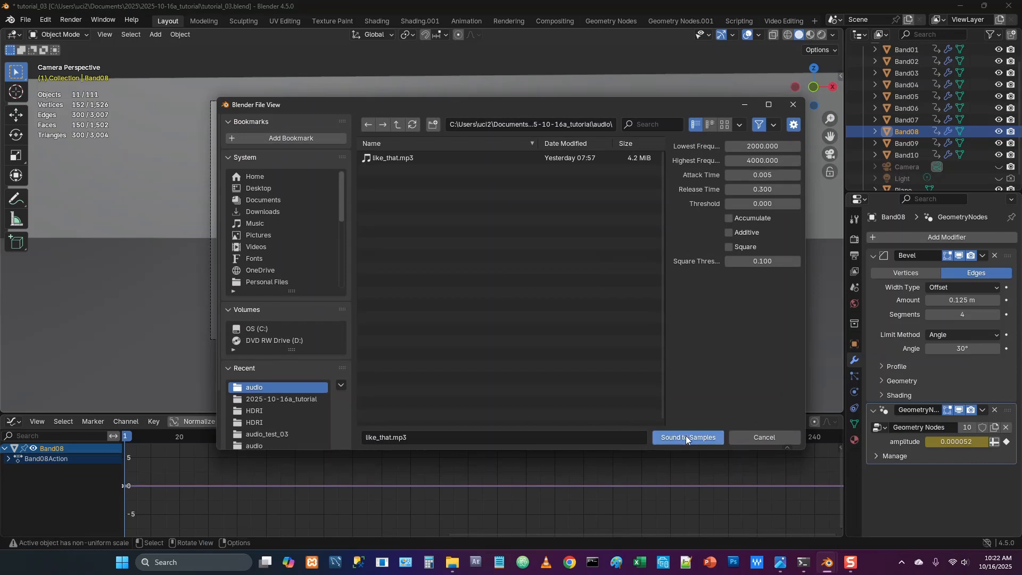
pyautogui.click(688, 436)
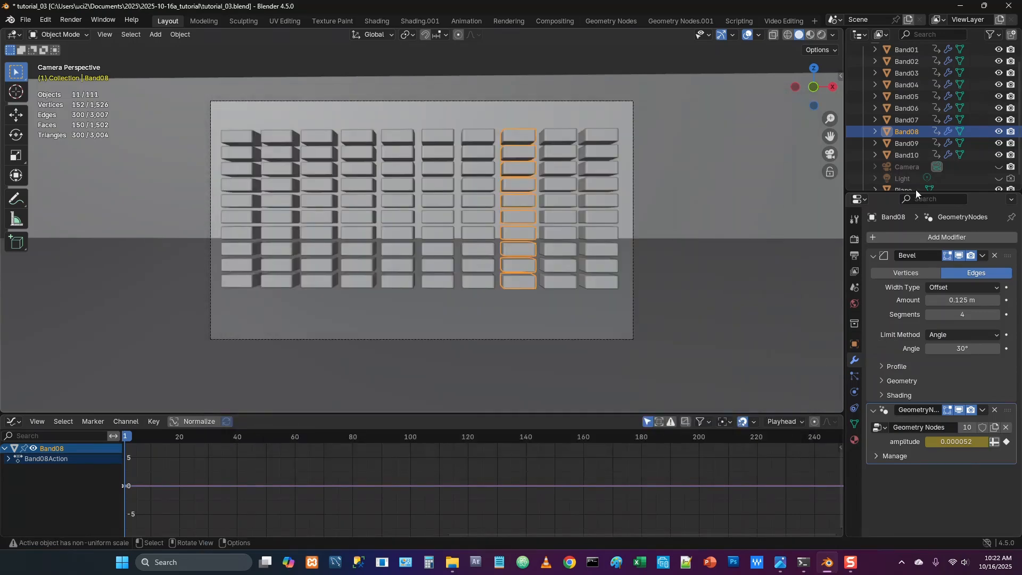
# Insert a keyframe at frame 1 on Band09's amplitude input in its Geometry Nodes modifier
pyautogui.click(908, 143)
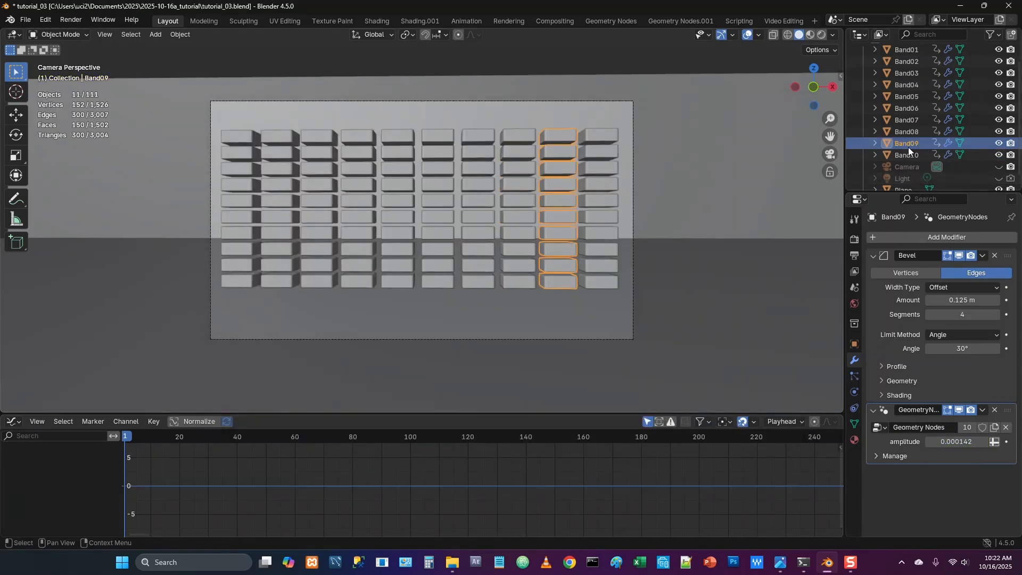
pyautogui.rightClick(946, 442)
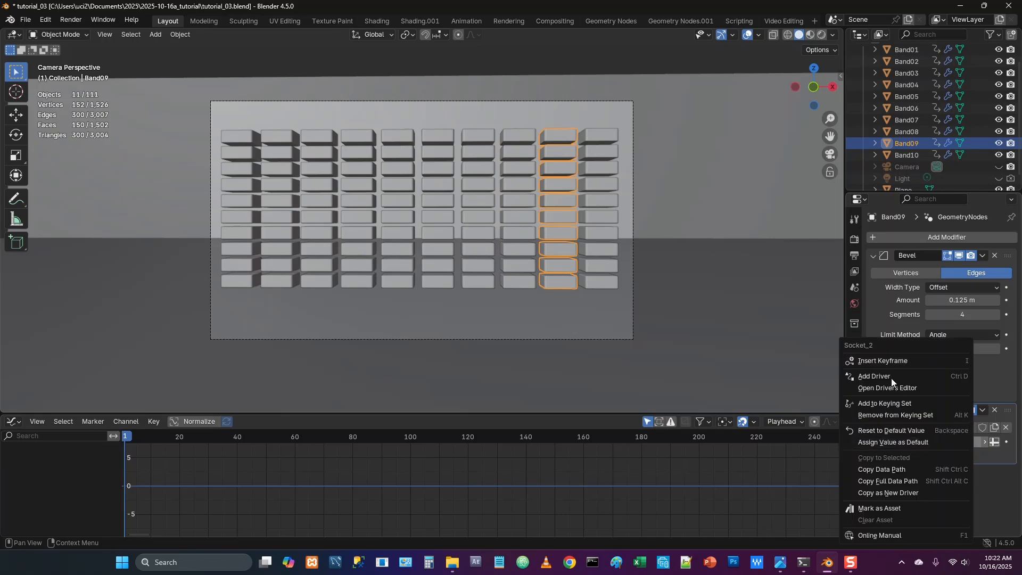
pyautogui.click(889, 361)
# Run Sound to Samples with like_that.mp3 on Band09's amplitude channel, using lowest frequency 4000 and highest frequency 8000
pyautogui.click(129, 421)
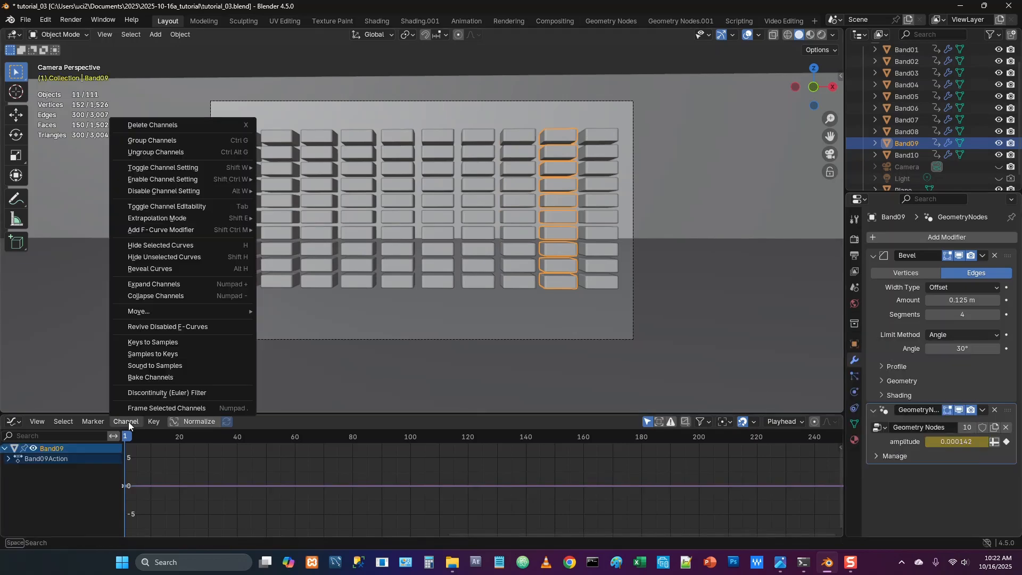
pyautogui.click(178, 366)
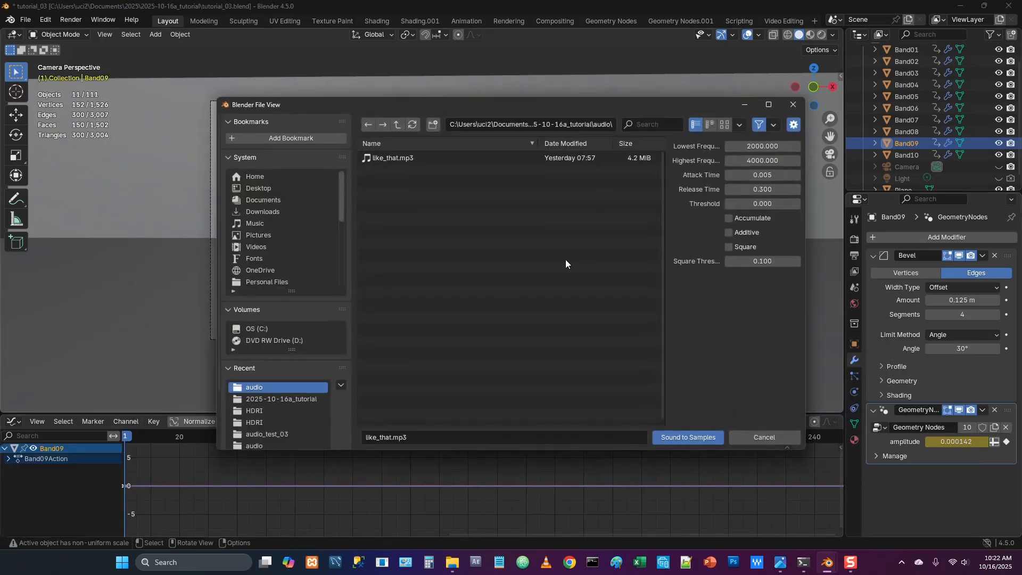
pyautogui.moveTo(758, 146); pyautogui.dragTo(757, 146)
pyautogui.click(769, 147)
pyautogui.write('4')
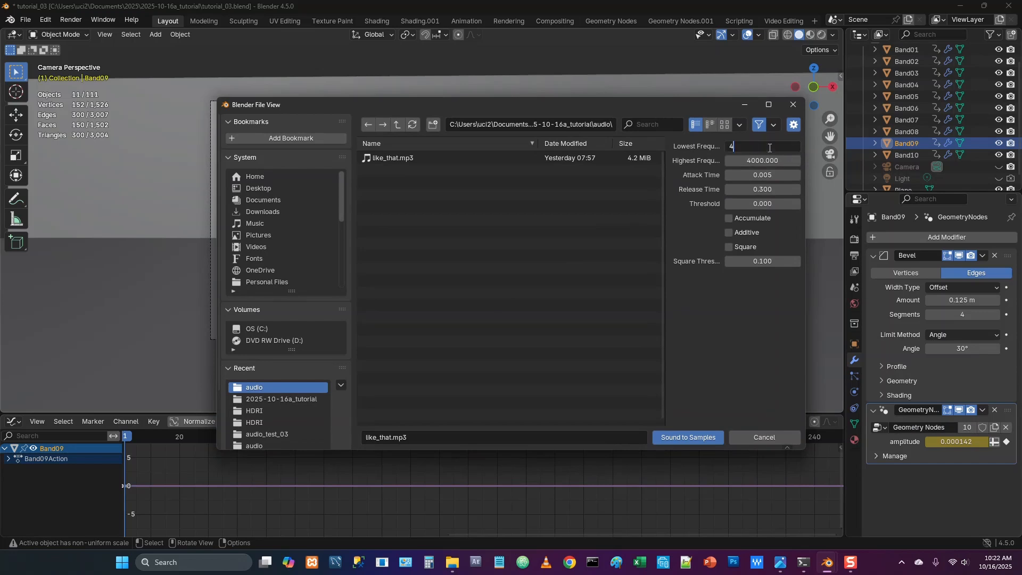
pyautogui.press('Tab')
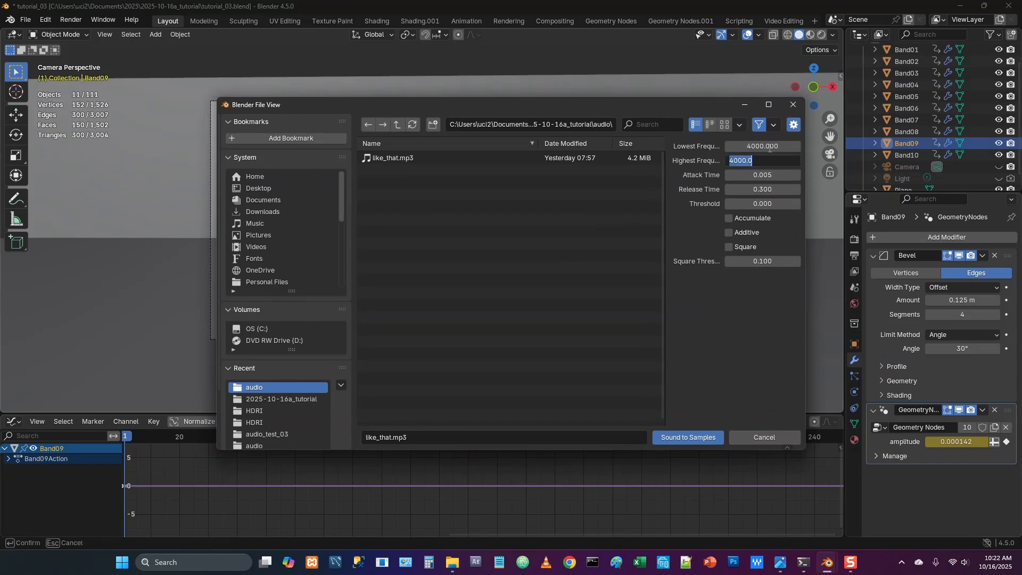
pyautogui.write('8000')
pyautogui.press('Return')
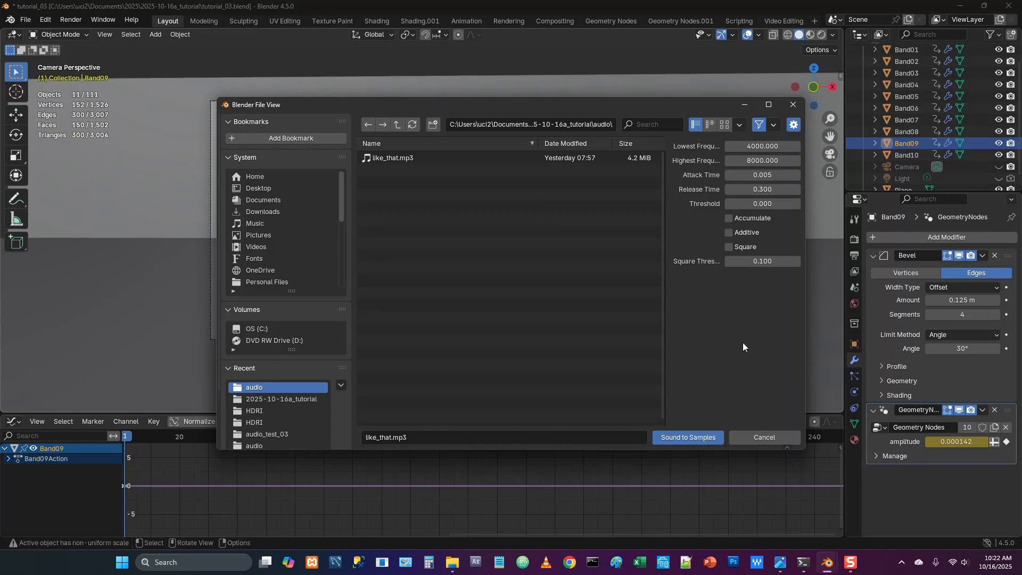
pyautogui.click(699, 436)
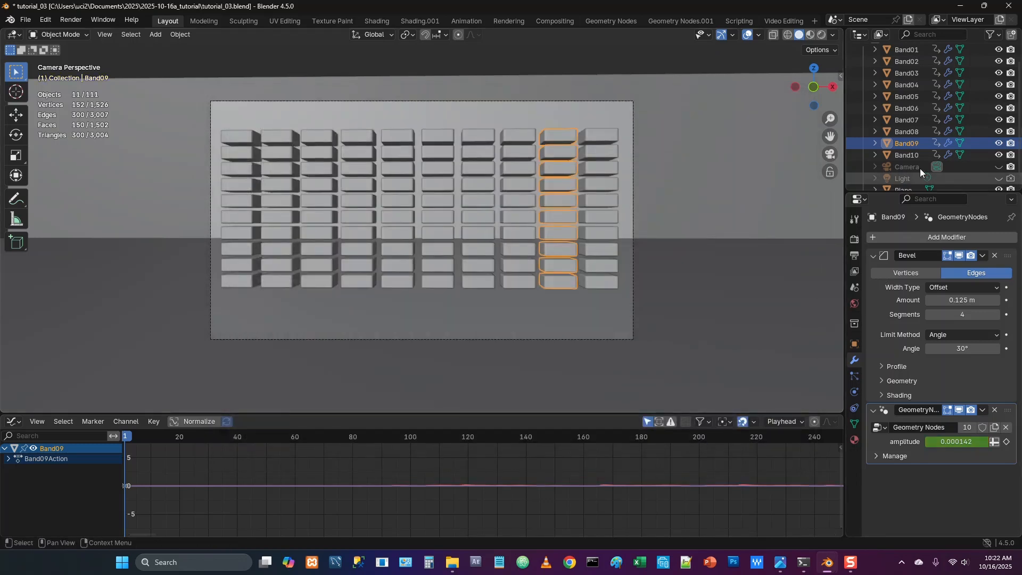
# Insert a keyframe at frame 1 on Band10's amplitude input in its Geometry Nodes modifier
pyautogui.click(913, 155)
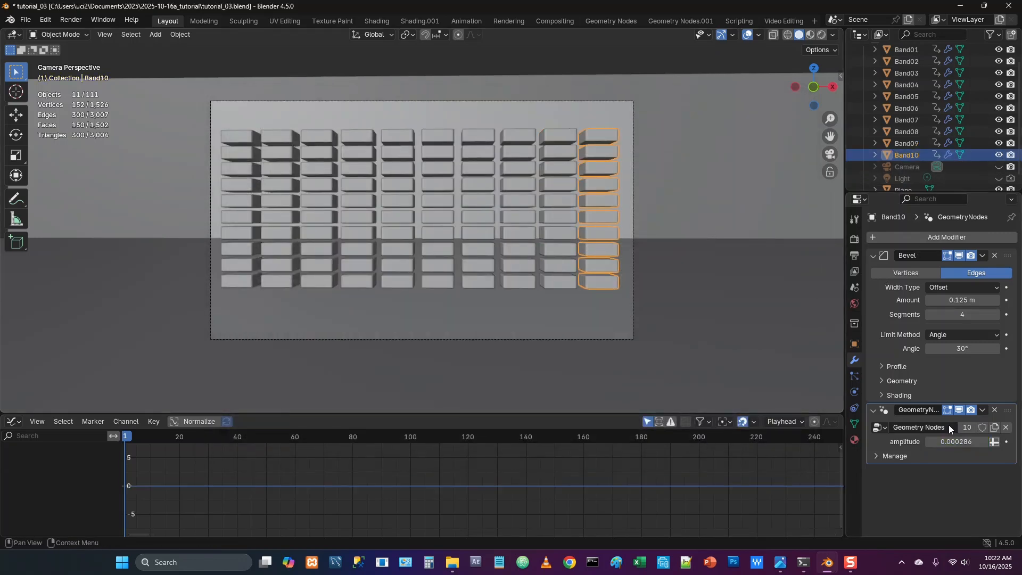
pyautogui.rightClick(964, 443)
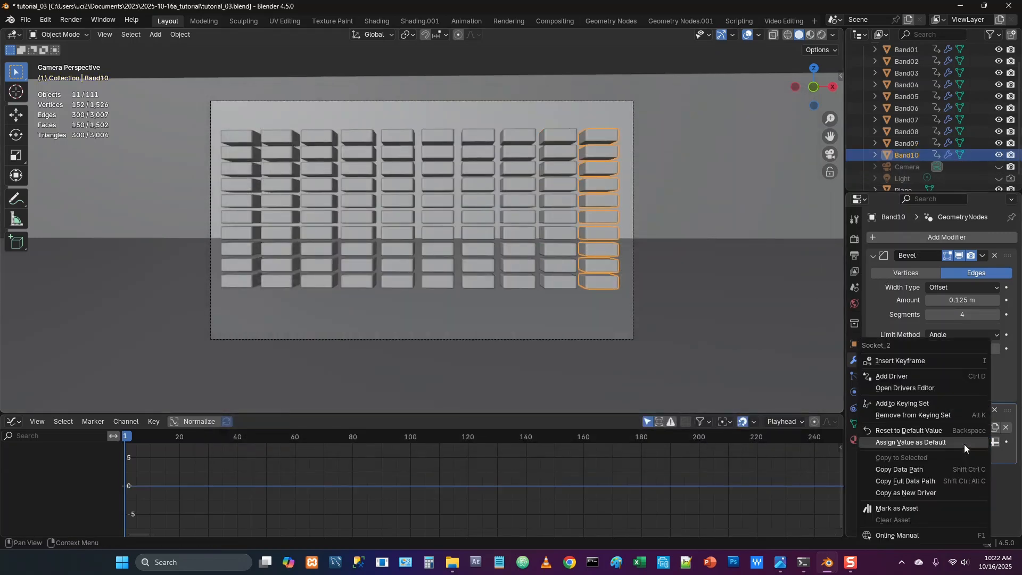
pyautogui.click(911, 359)
# Run Sound to Samples with like_that.mp3 on Band10's amplitude channel, using lowest frequency 8000 and highest frequency 16000, and deselect all objects
pyautogui.click(123, 421)
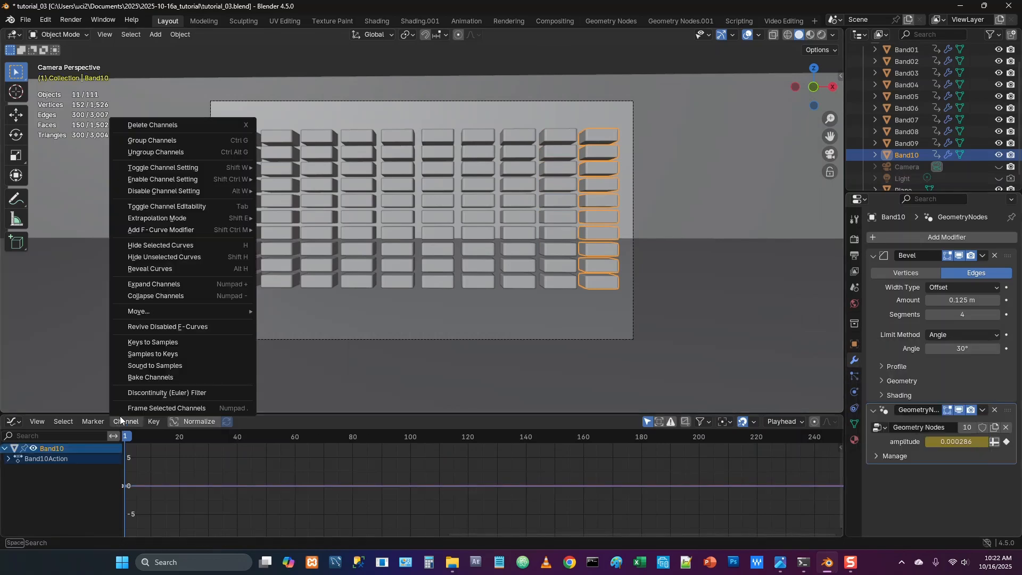
pyautogui.click(150, 369)
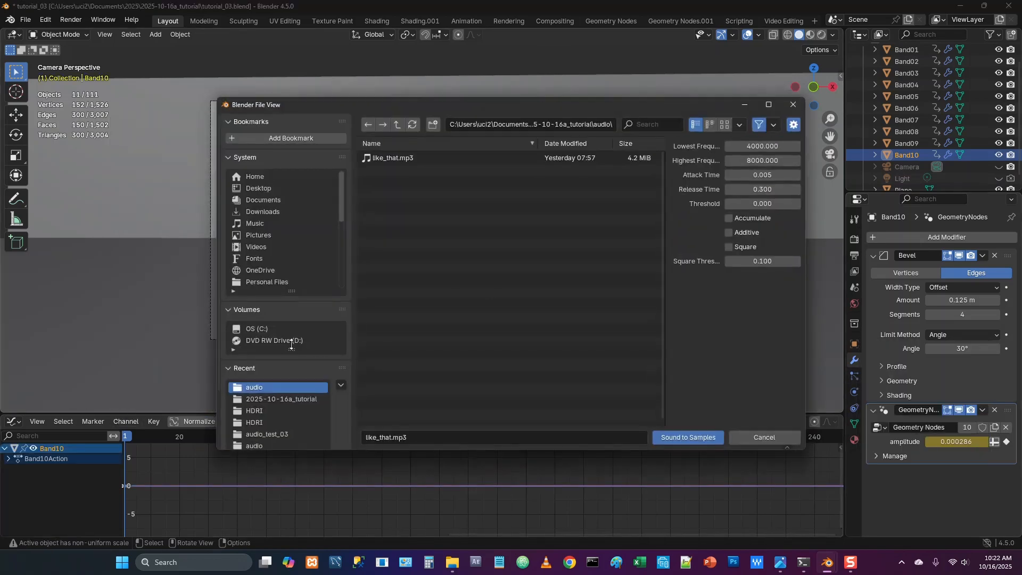
pyautogui.click(765, 146)
pyautogui.write('80')
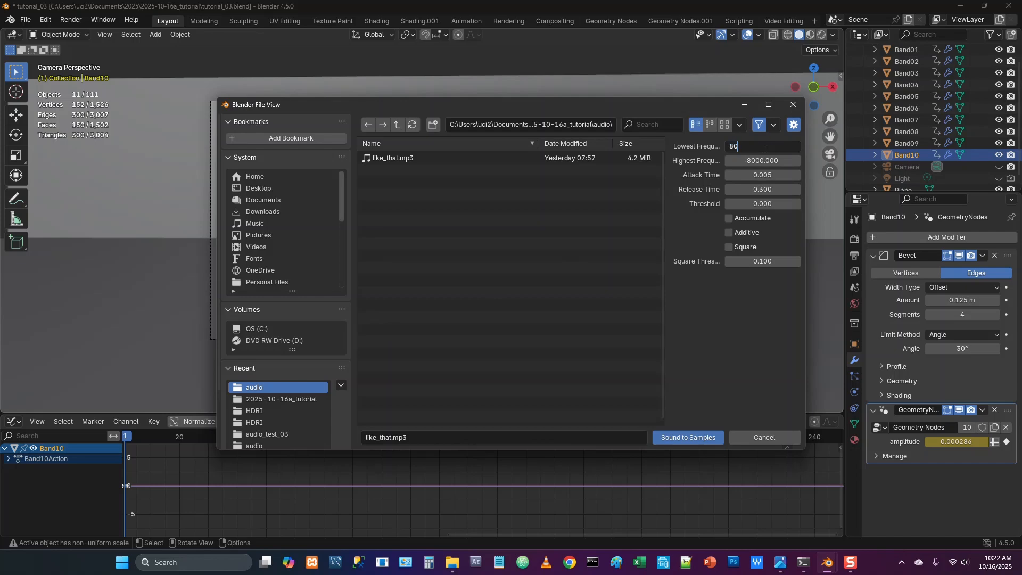
pyautogui.write('00')
pyautogui.press('Tab')
pyautogui.write('1')
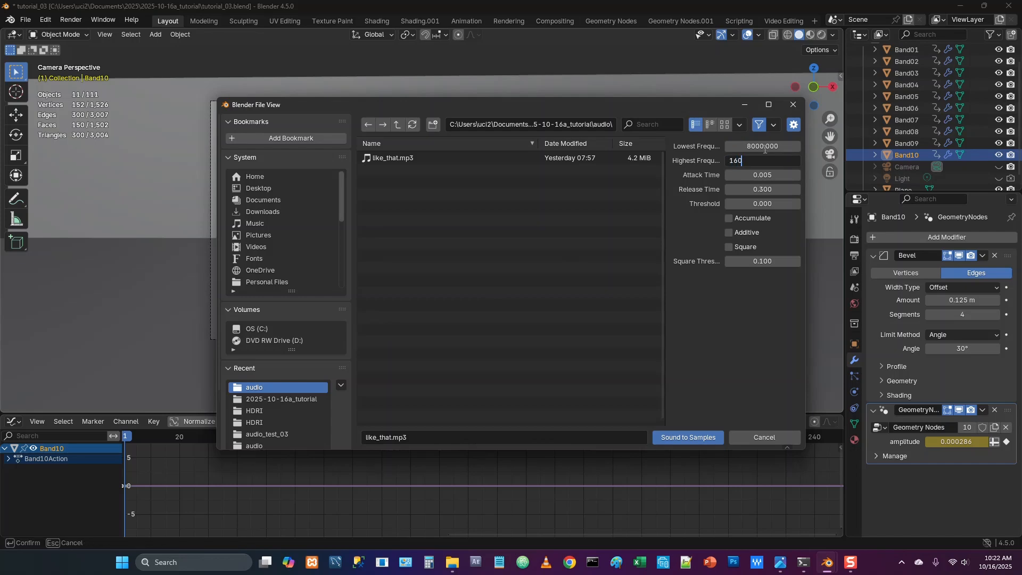
pyautogui.write('6000')
pyautogui.press('Return')
pyautogui.press('Return')
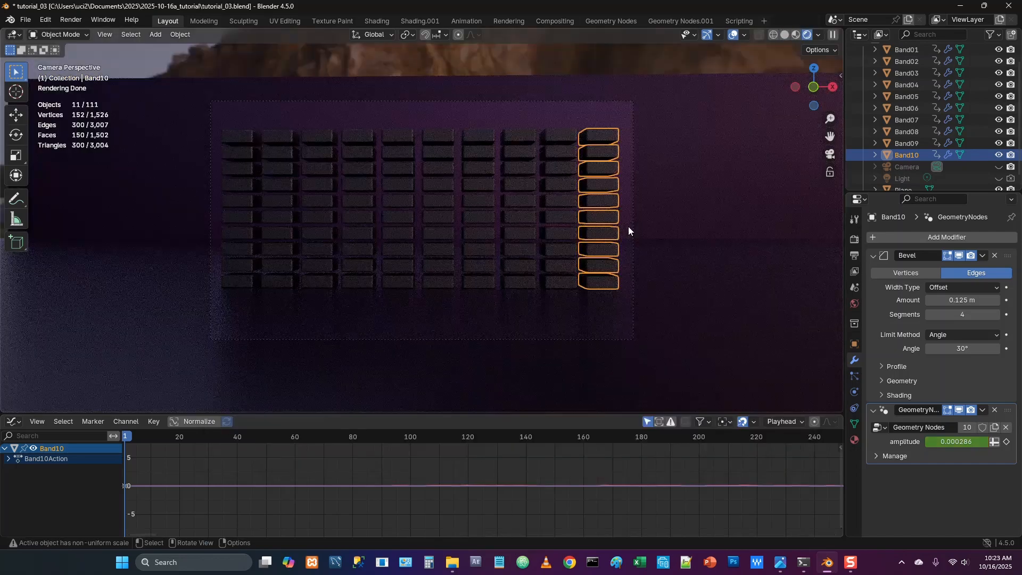
pyautogui.click(497, 59)
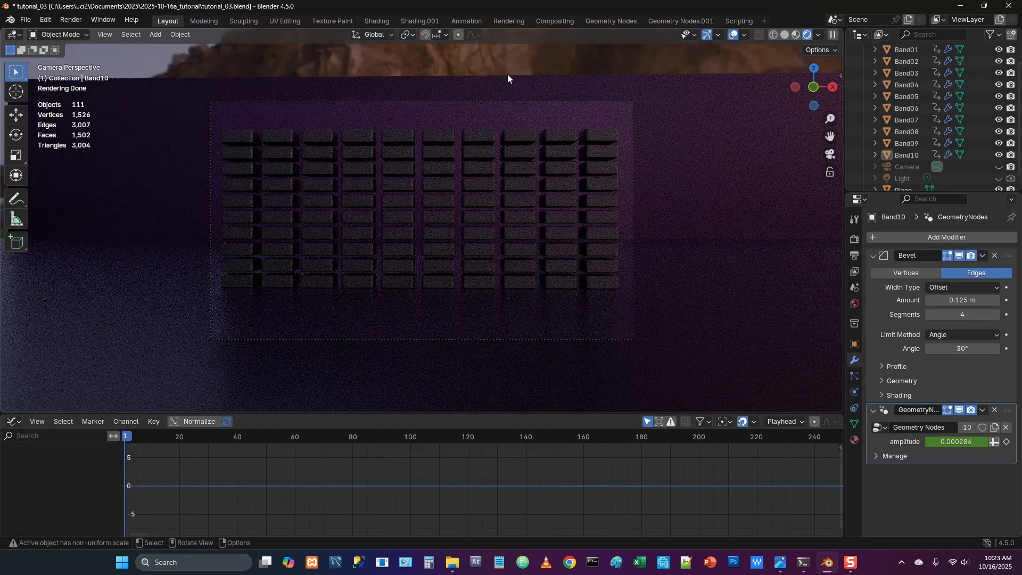
# Add a Video Editing workspace and delete the existing like_that.mp3 strip from channel 1 of the sequencer
pyautogui.click(762, 21)
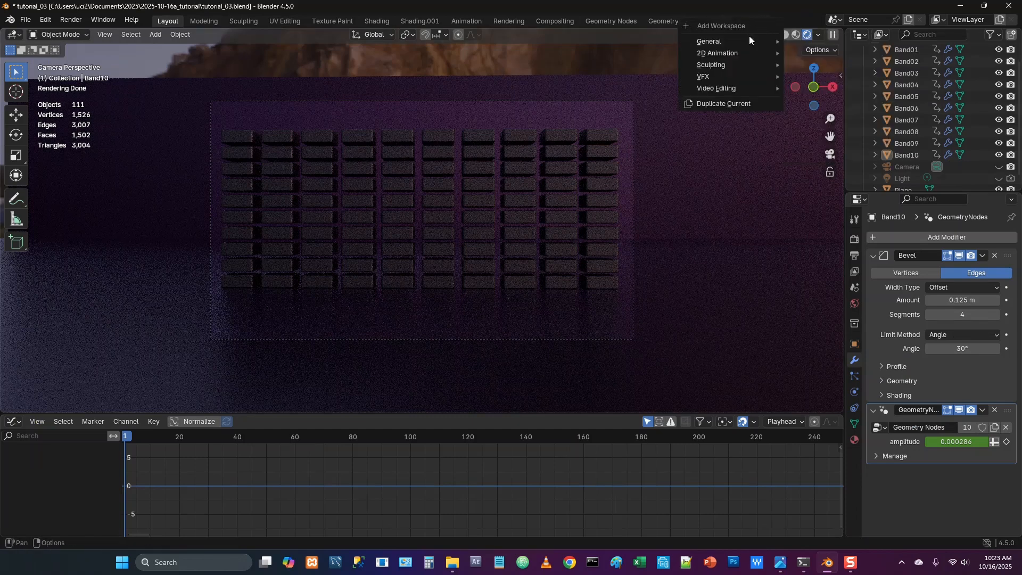
pyautogui.moveTo(740, 89)
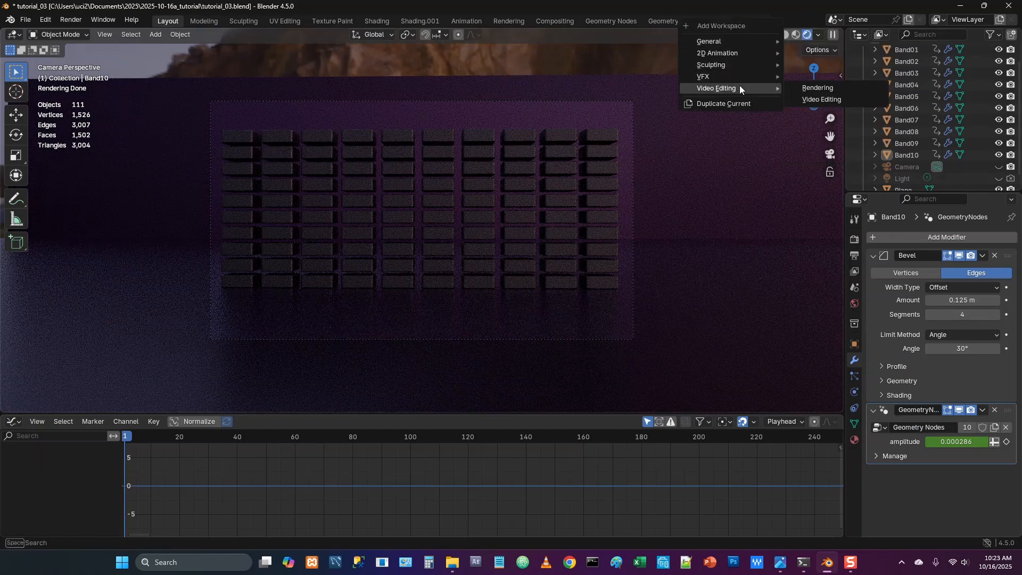
pyautogui.click(838, 99)
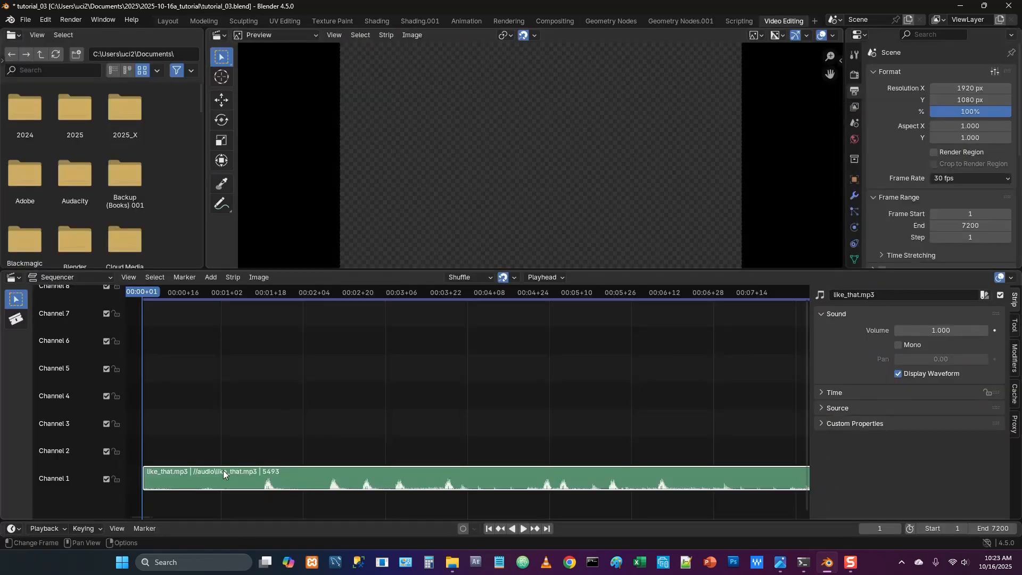
pyautogui.press('Delete')
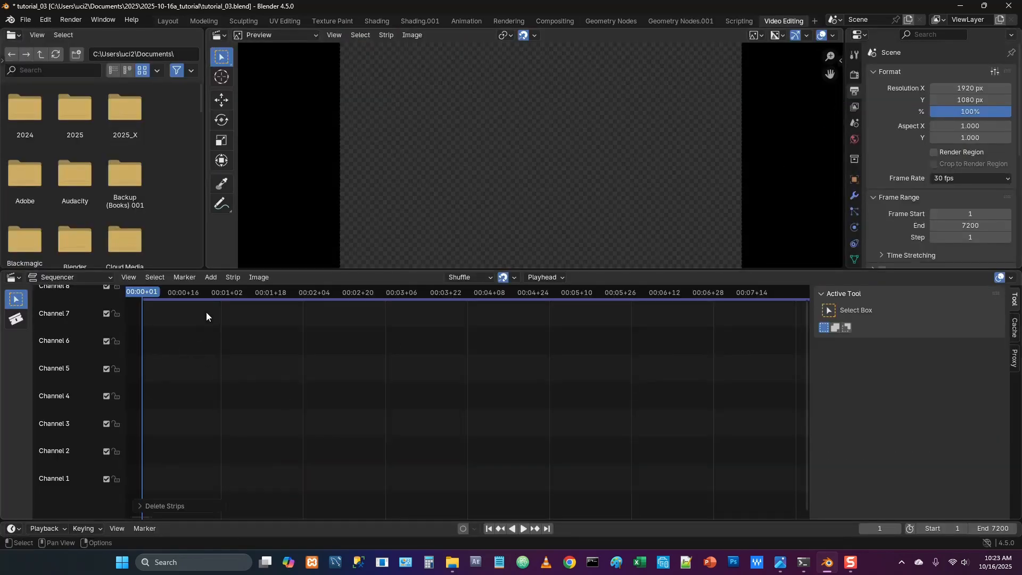
# Add like_that.mp3 from the audio folder as a sound strip at frame 1 on channel 1
pyautogui.click(207, 281)
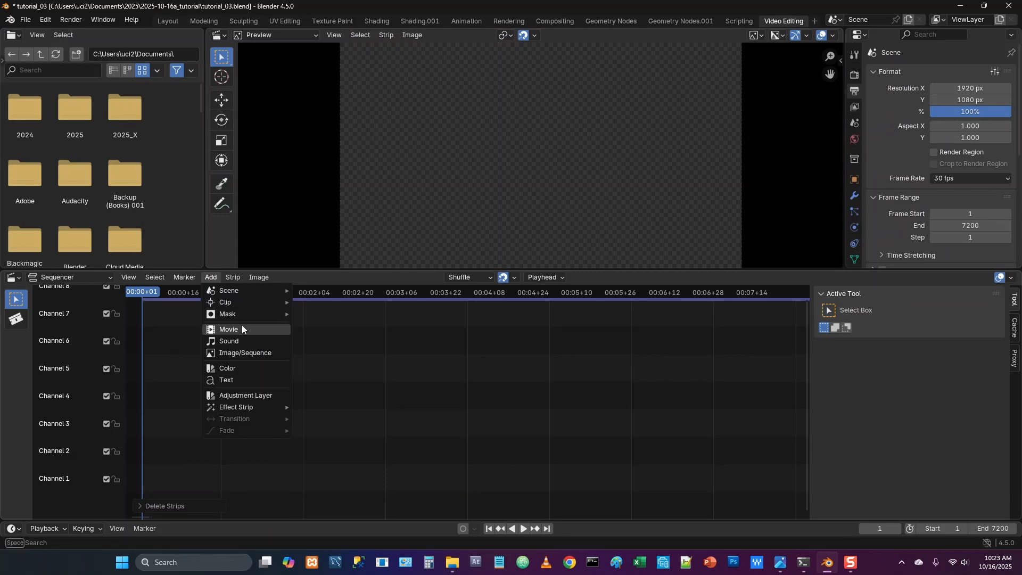
pyautogui.click(239, 341)
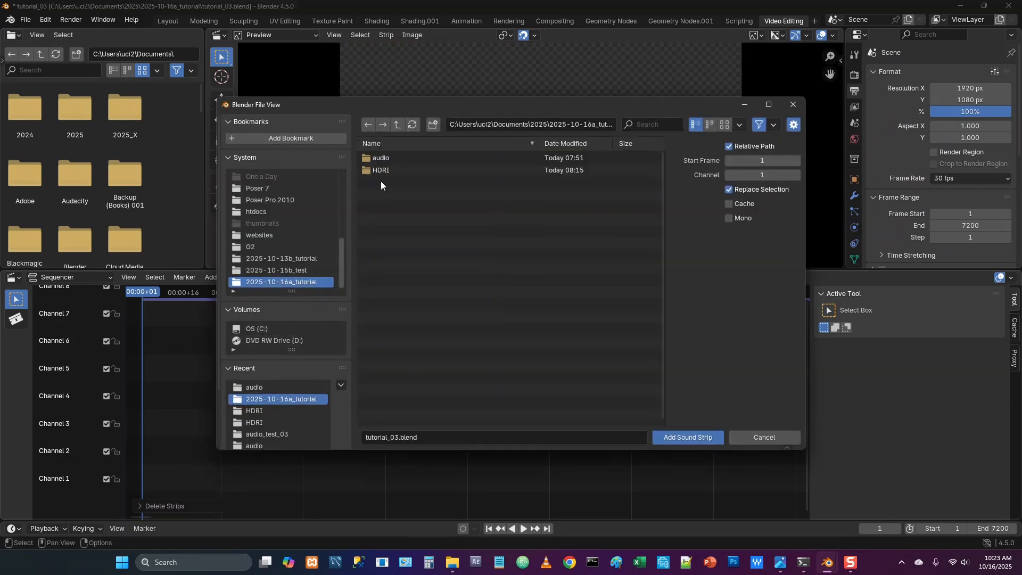
pyautogui.click(388, 160)
pyautogui.doubleClick(391, 158)
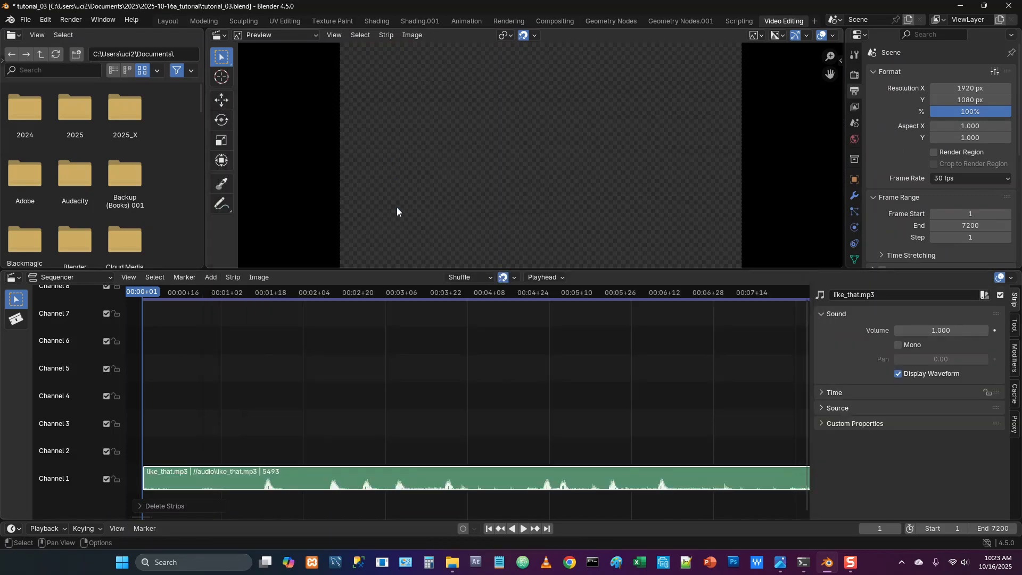
# Return to the Layout workspace and play the equalizer animation from frame 1
pyautogui.click(167, 21)
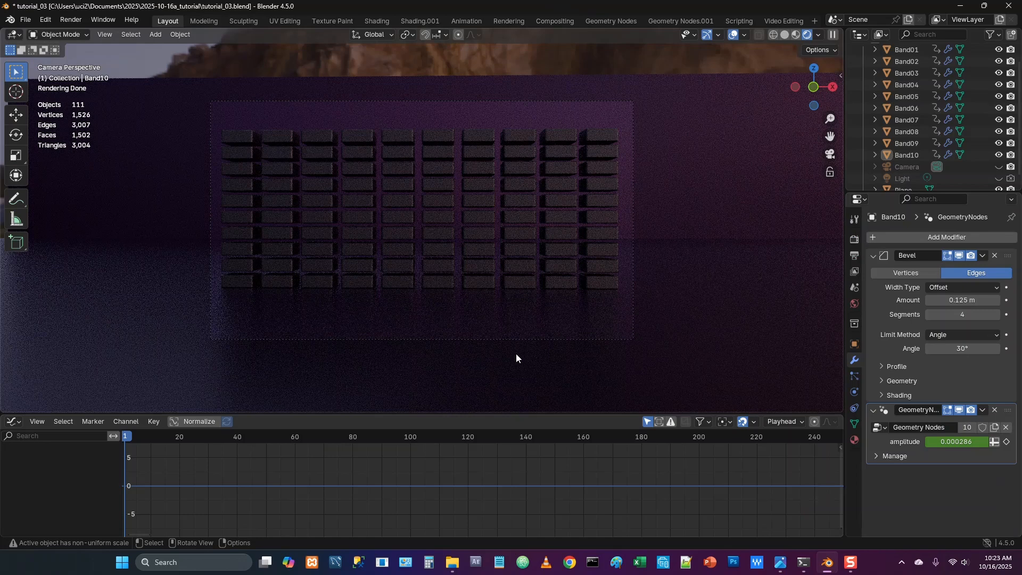
pyautogui.press('space')
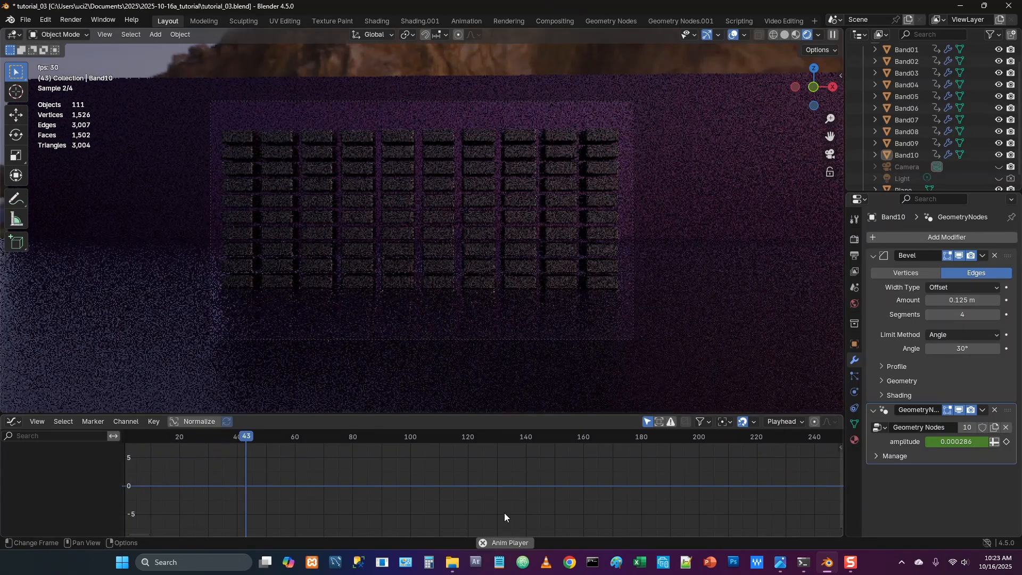